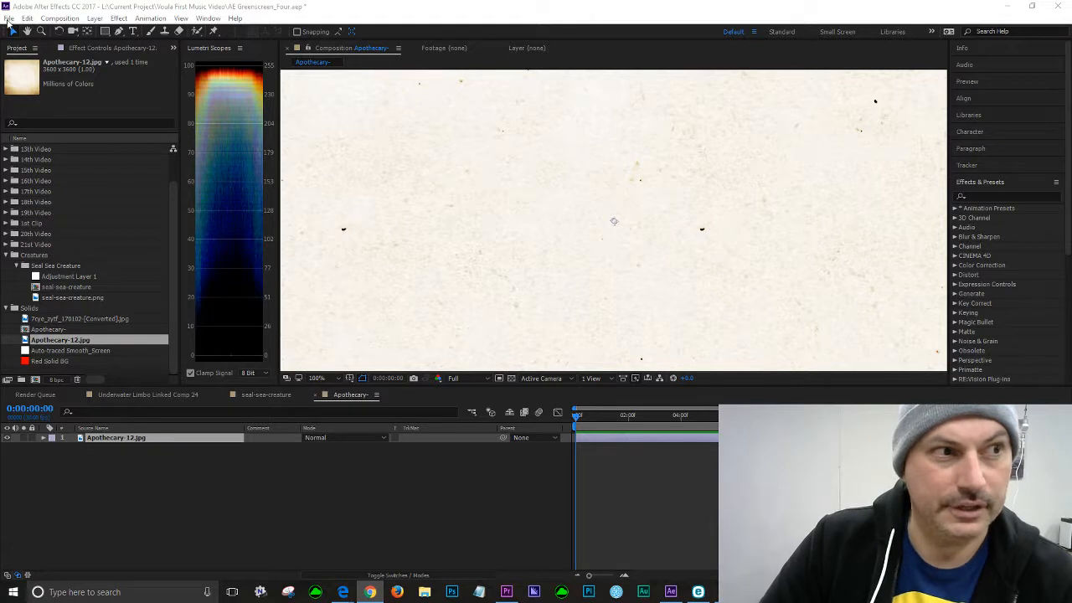
pyautogui.click(9, 18)
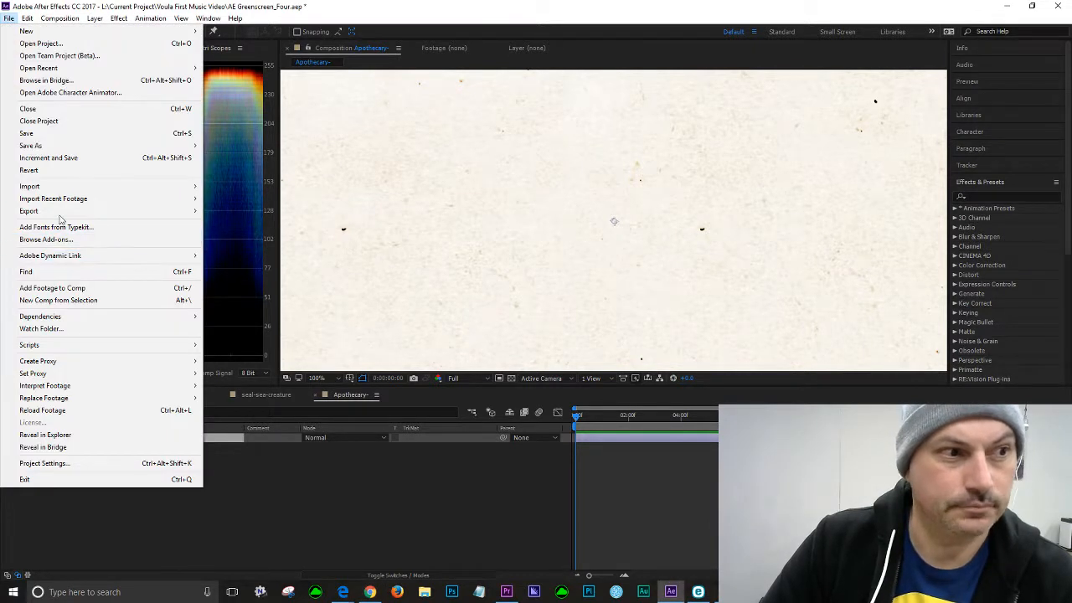
pyautogui.moveTo(47, 216)
pyautogui.moveTo(59, 189)
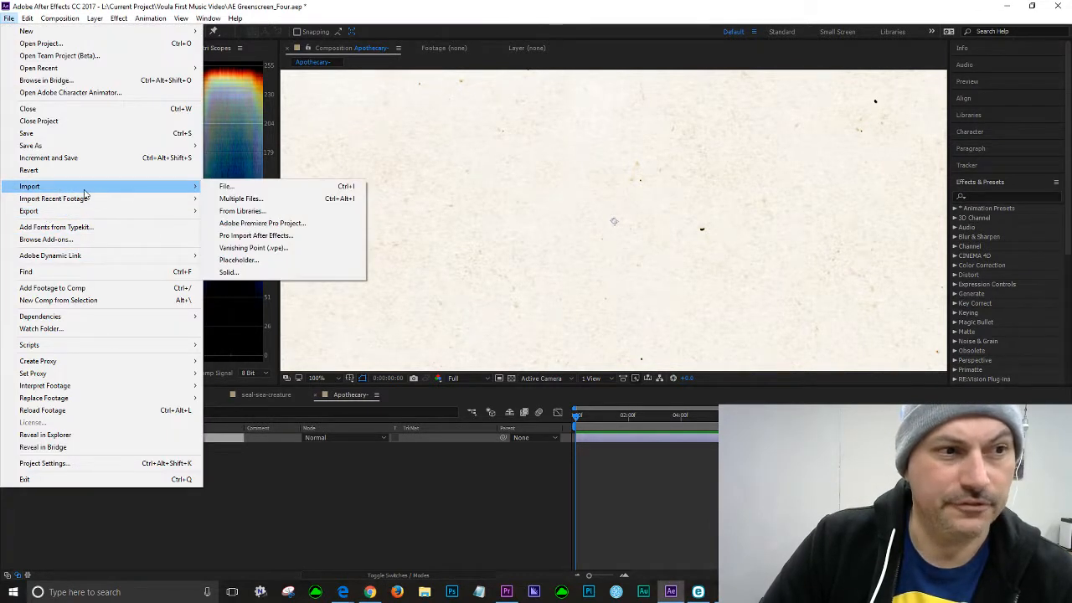
pyautogui.click(224, 188)
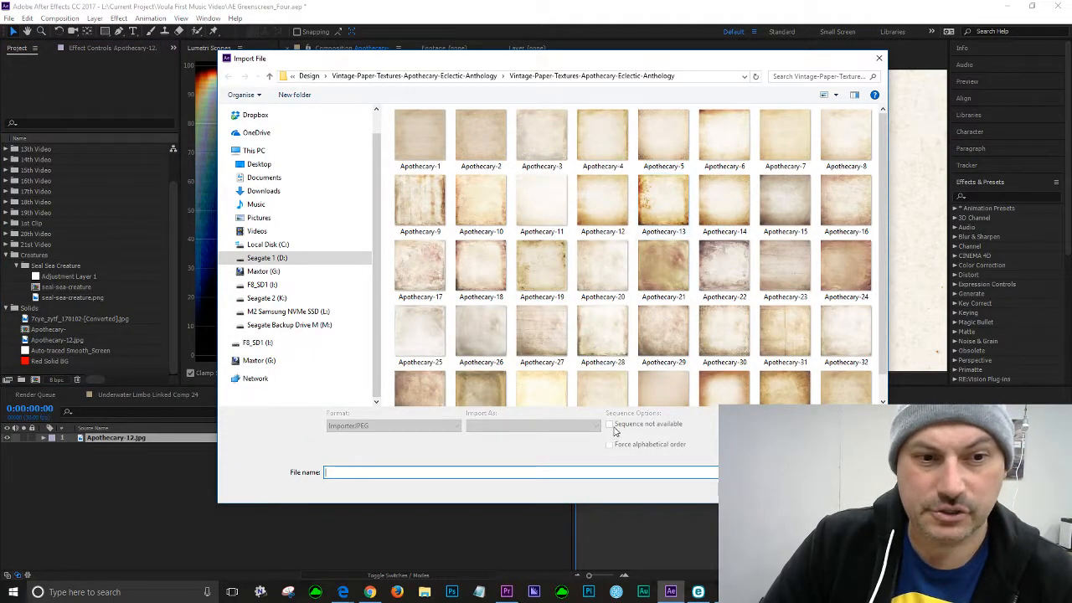
pyautogui.click(602, 266)
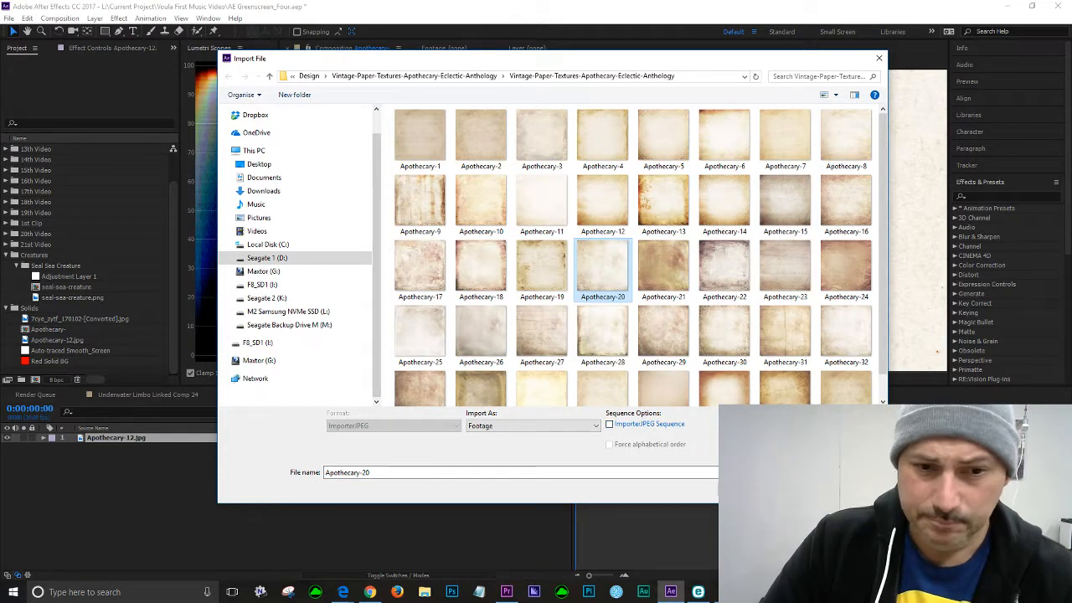
pyautogui.click(798, 488)
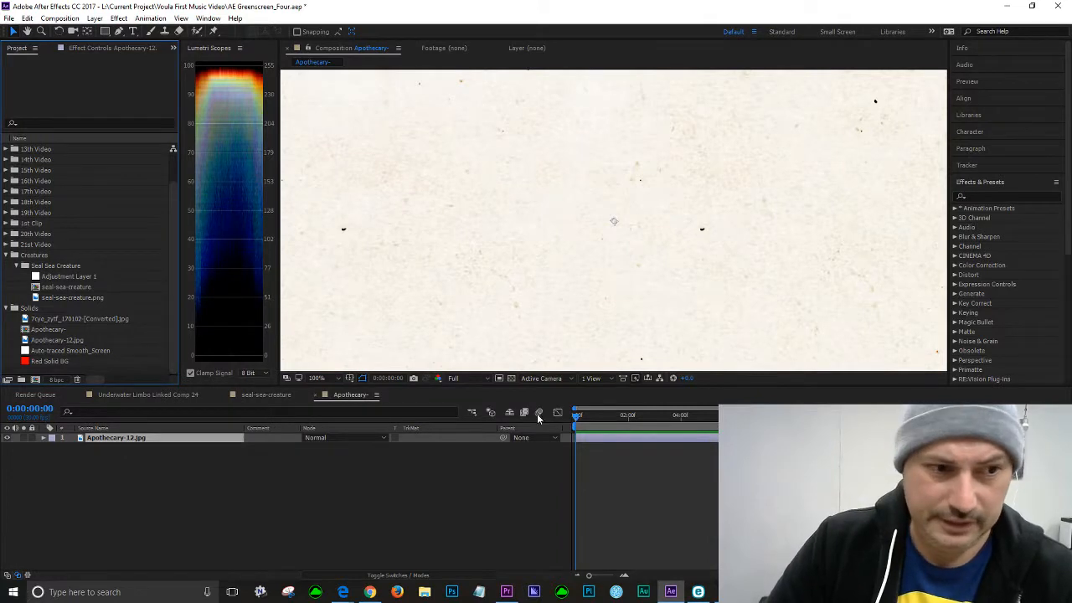
# Create a new composition from the Apothecary-12.jpg image and delete the older Apothecary- composition from the project
pyautogui.click(26, 340)
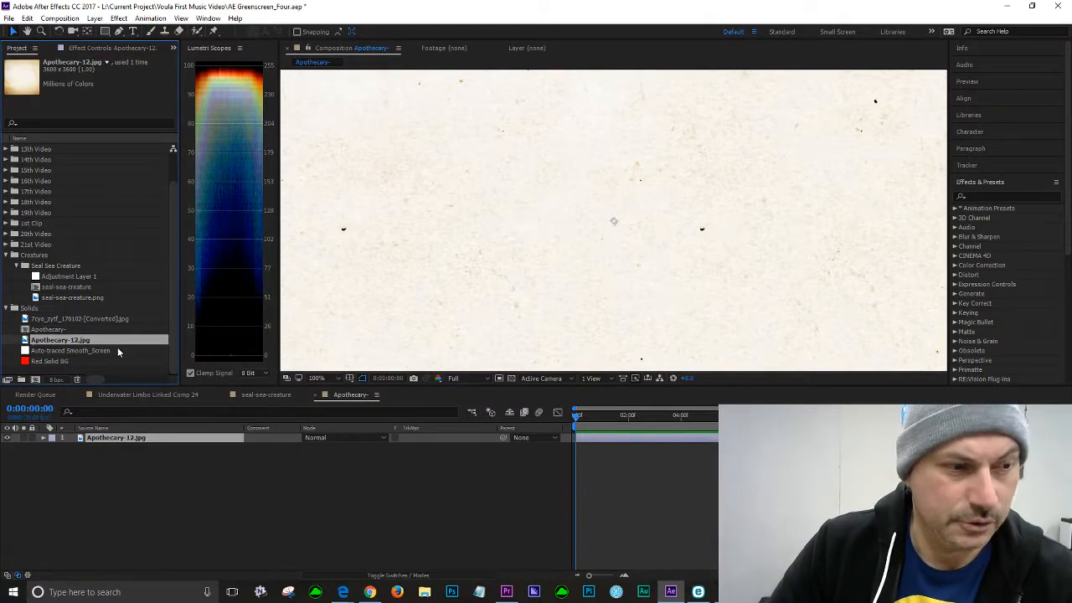
pyautogui.moveTo(25, 340); pyautogui.dragTo(35, 379)
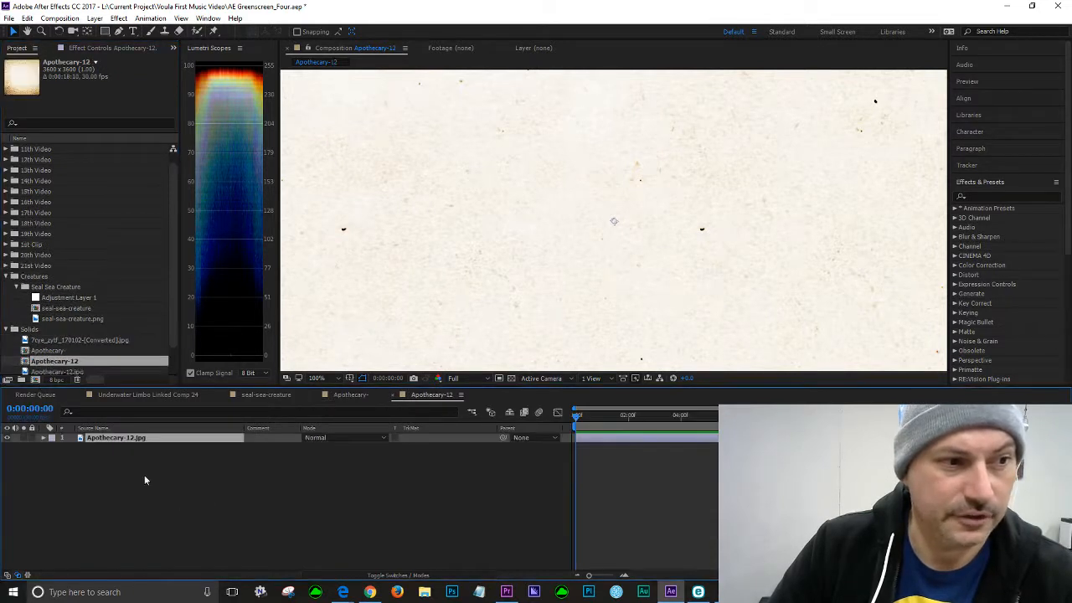
pyautogui.rightClick(37, 355)
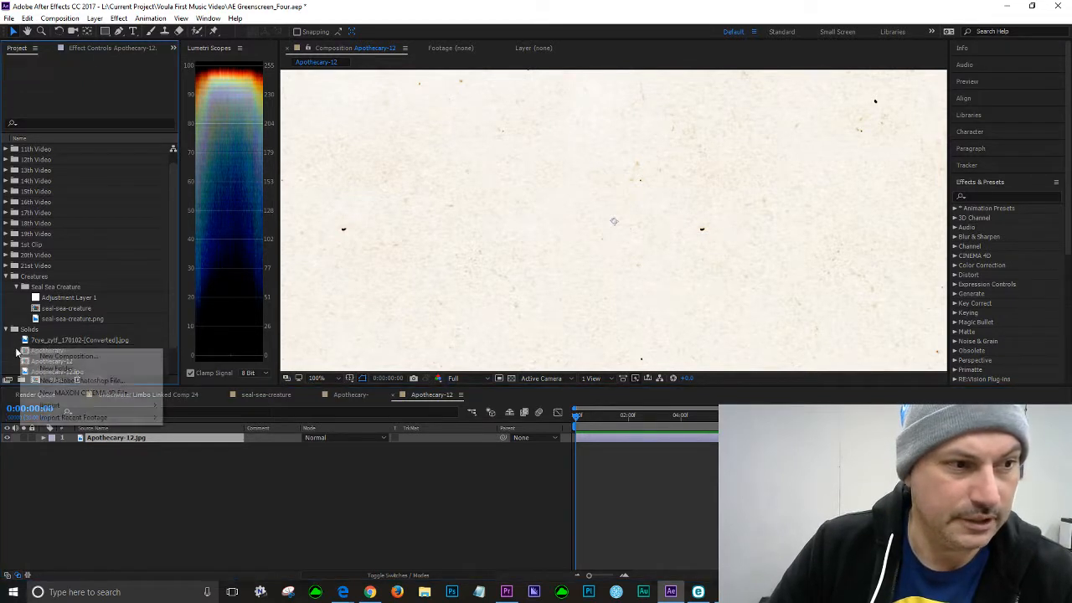
pyautogui.click(66, 466)
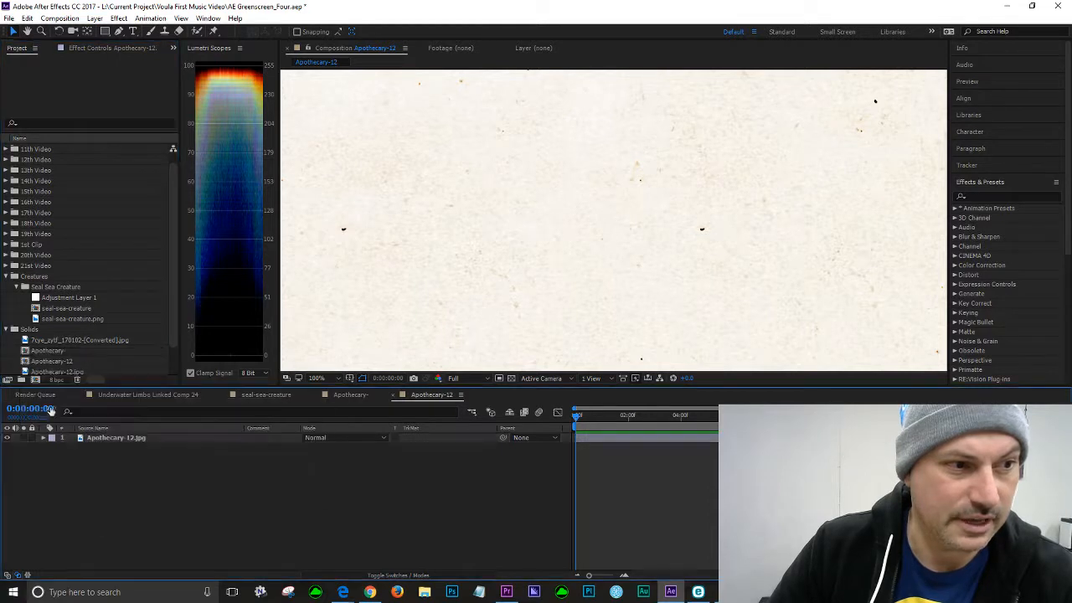
pyautogui.click(44, 352)
pyautogui.press('Delete')
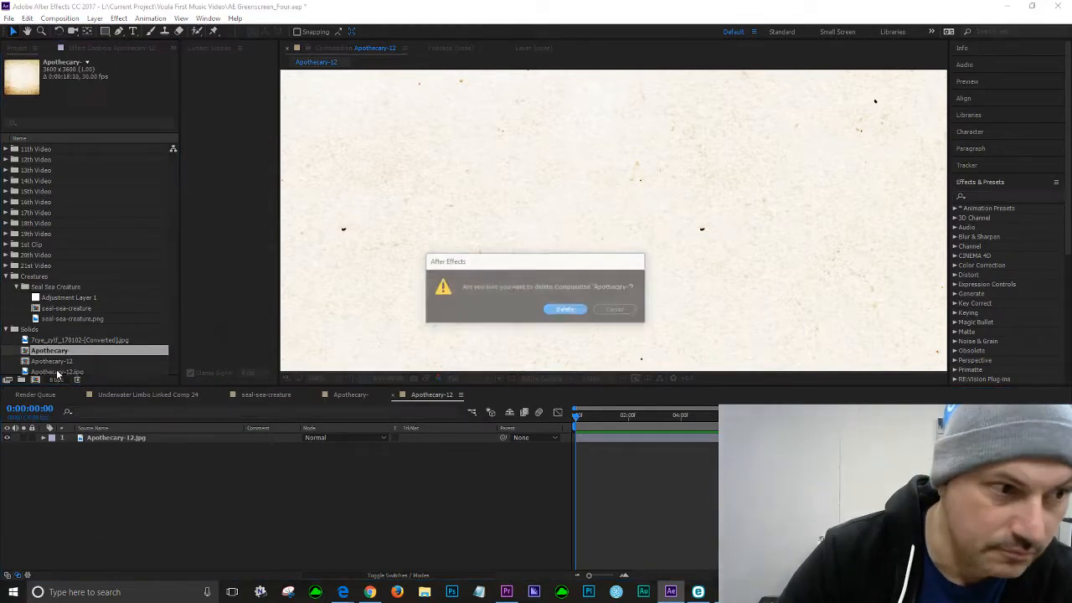
pyautogui.click(578, 310)
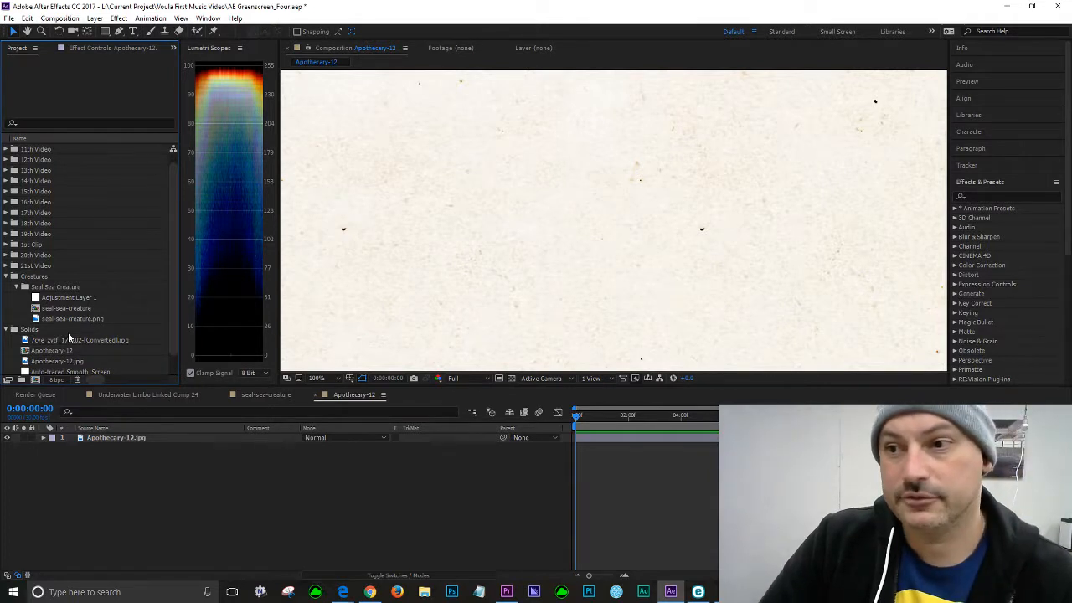
# Close the Apothecary-12 timeline and add that composition as the bottom layer of the seal-sea-creature composition
pyautogui.scroll(-1, 82, 295)
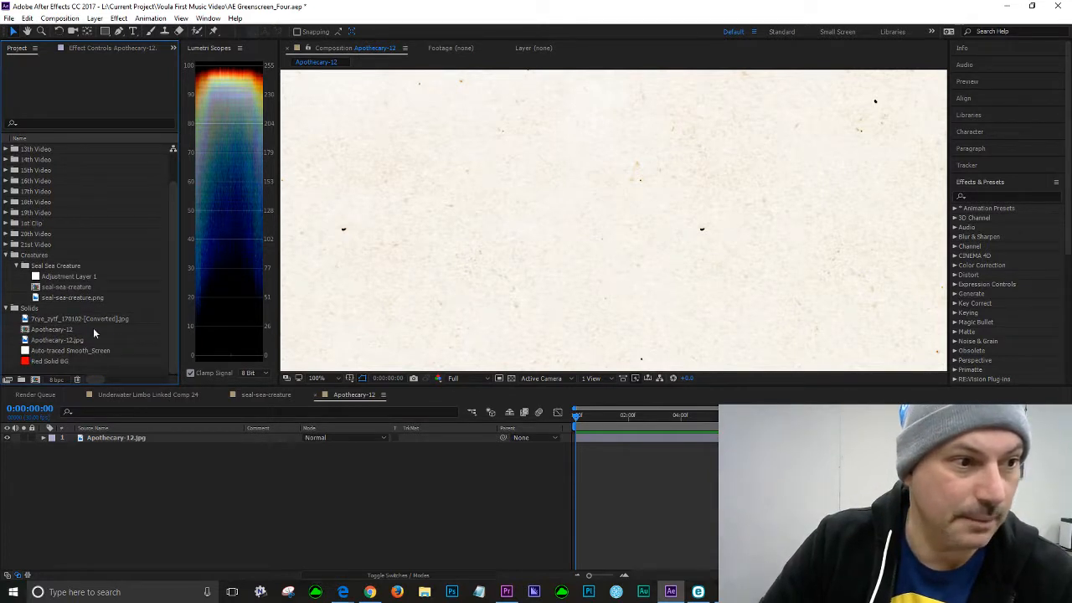
pyautogui.click(313, 394)
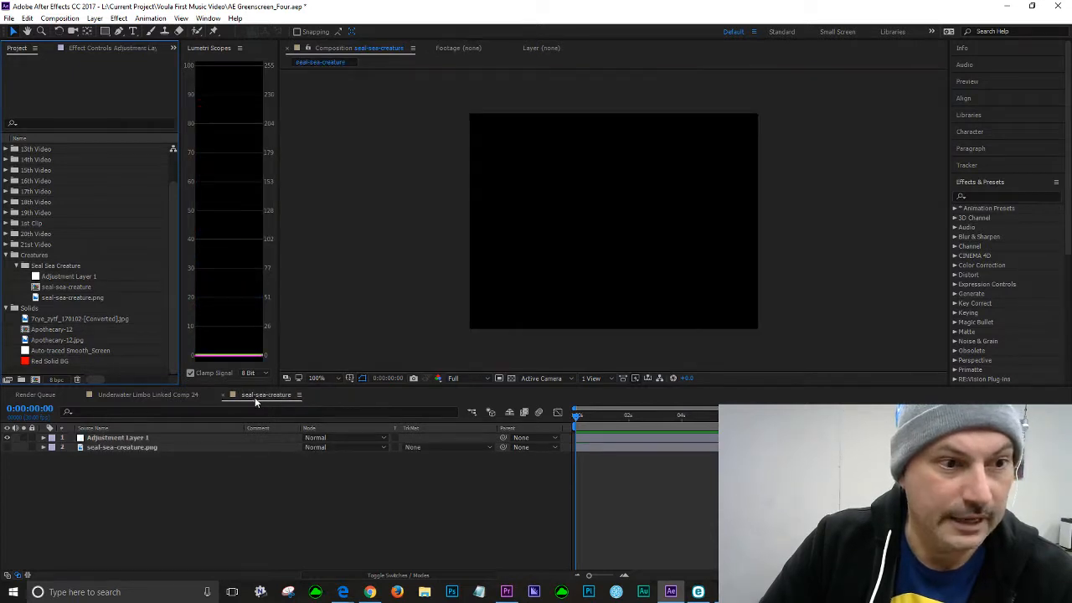
pyautogui.click(152, 395)
pyautogui.click(261, 395)
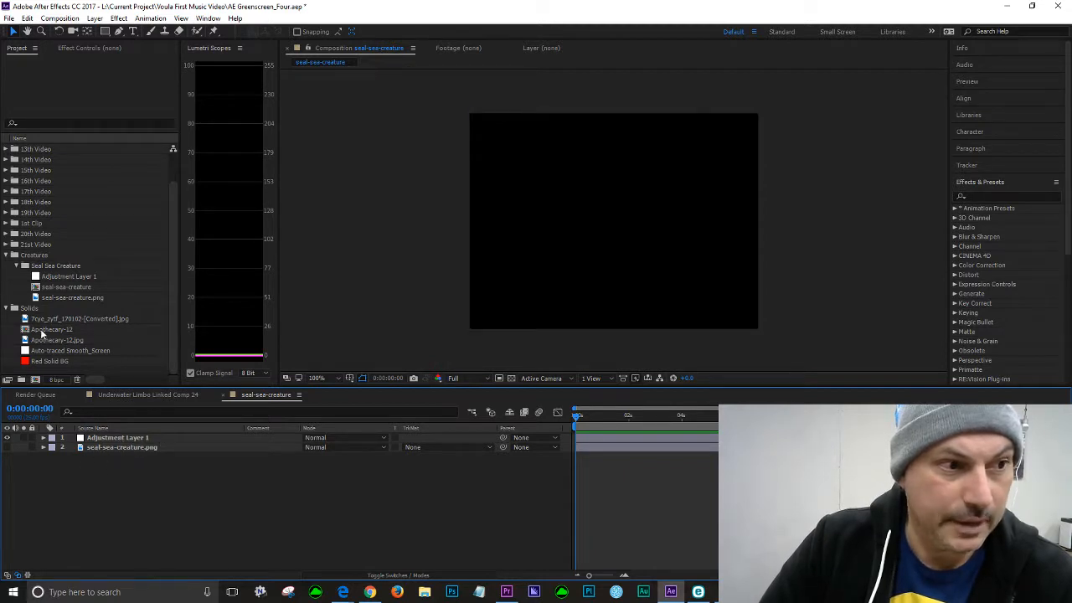
pyautogui.moveTo(25, 334); pyautogui.dragTo(129, 479)
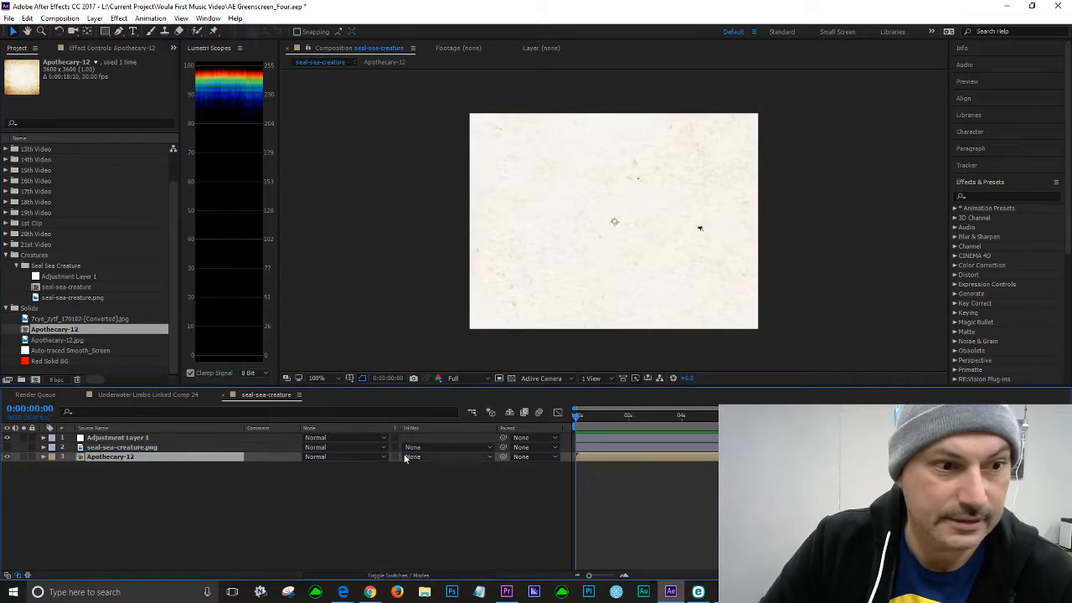
# Set the Apothecary-12 layer's track matte to Alpha Matte "seal-sea-creature.png" and check it further along the timeline
pyautogui.click(485, 457)
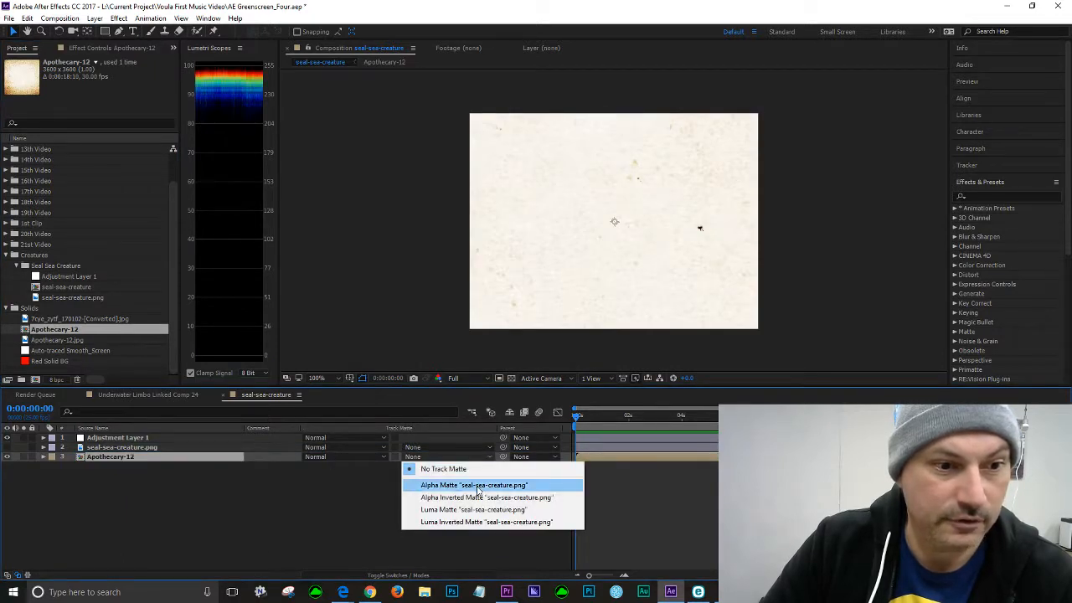
pyautogui.click(478, 485)
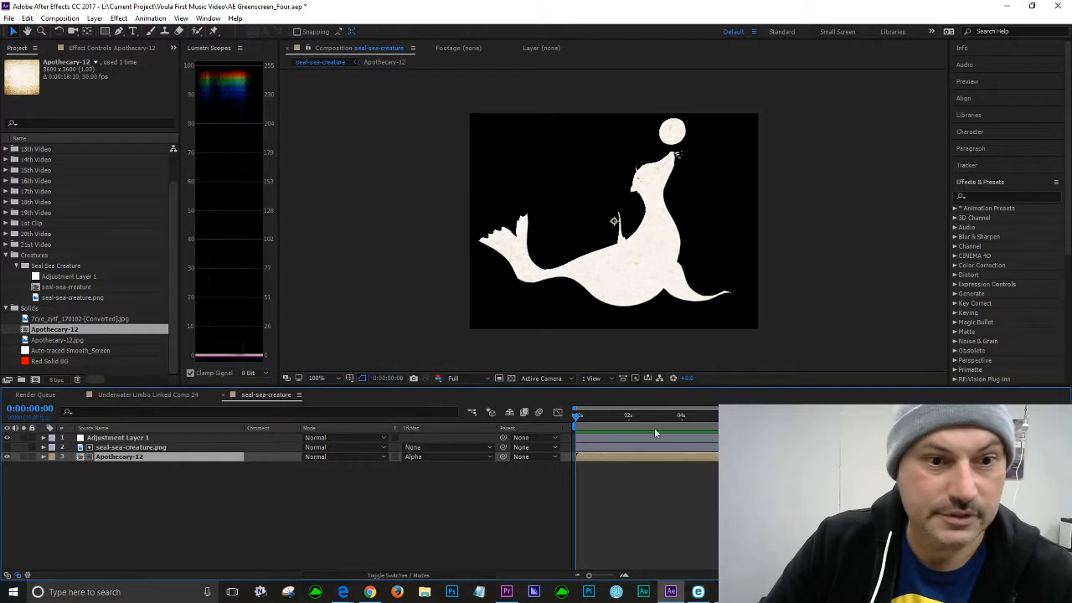
pyautogui.moveTo(576, 421); pyautogui.dragTo(679, 419)
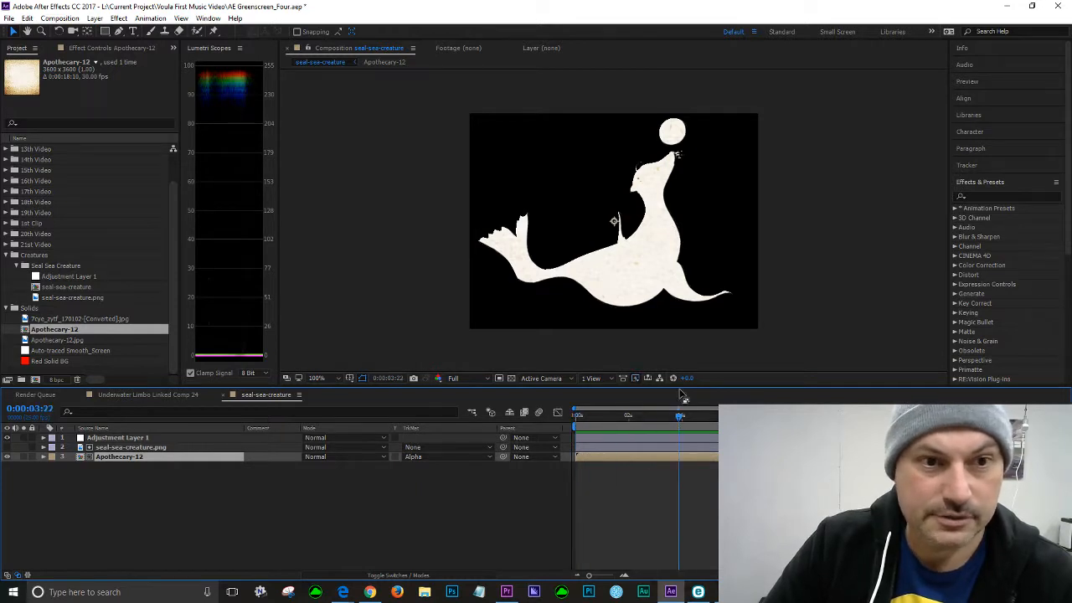
# Examine the matted paper texture at 200% magnification at several times and compare it with the original seal artwork
pyautogui.click(142, 437)
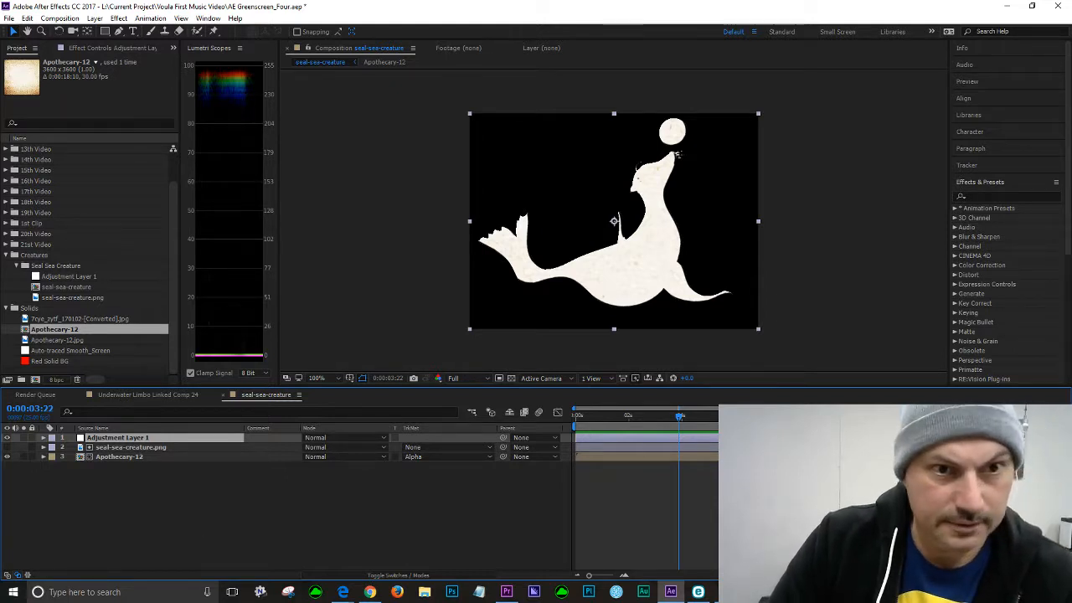
pyautogui.press('.')
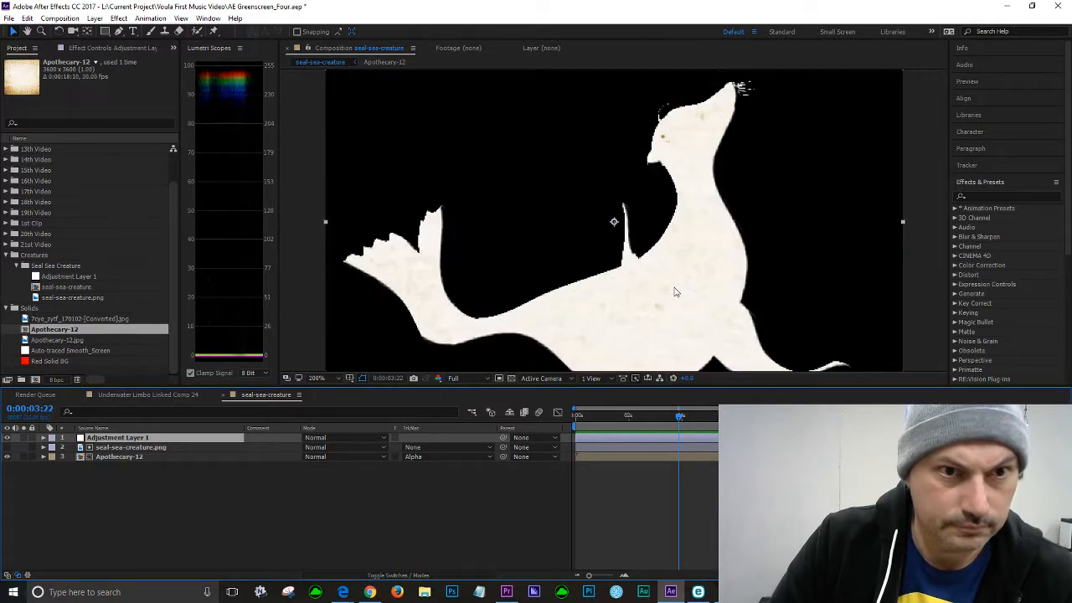
pyautogui.click(715, 418)
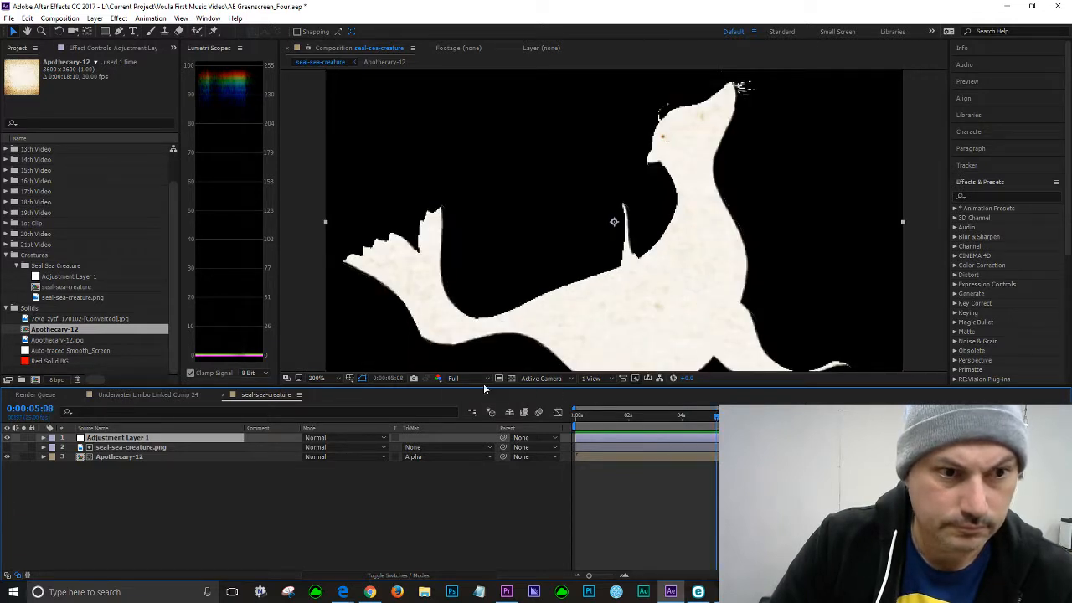
pyautogui.moveTo(633, 416); pyautogui.dragTo(690, 416)
pyautogui.press('Home')
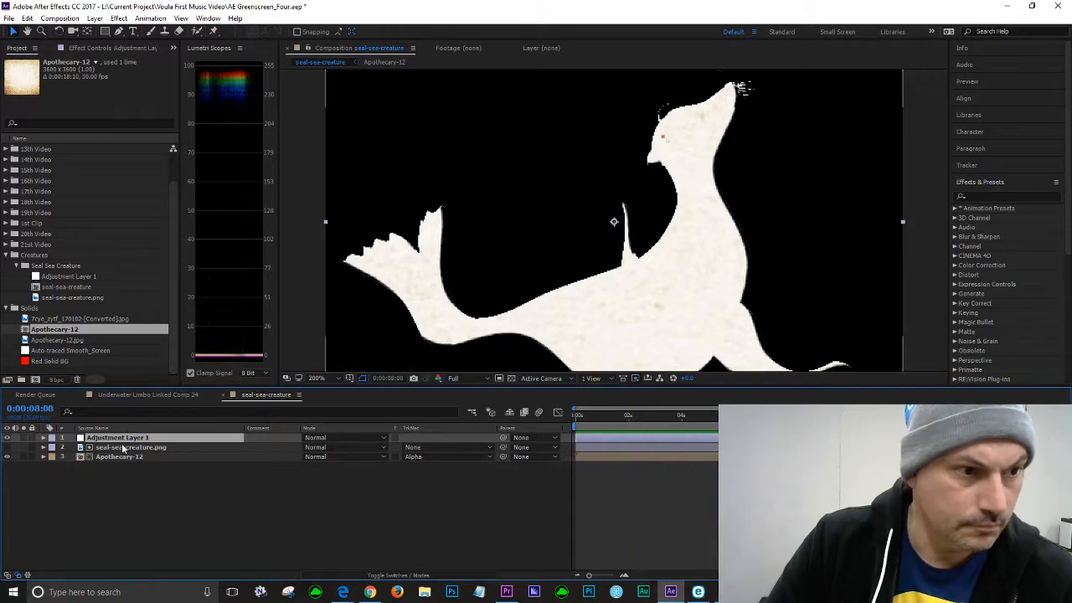
pyautogui.click(614, 416)
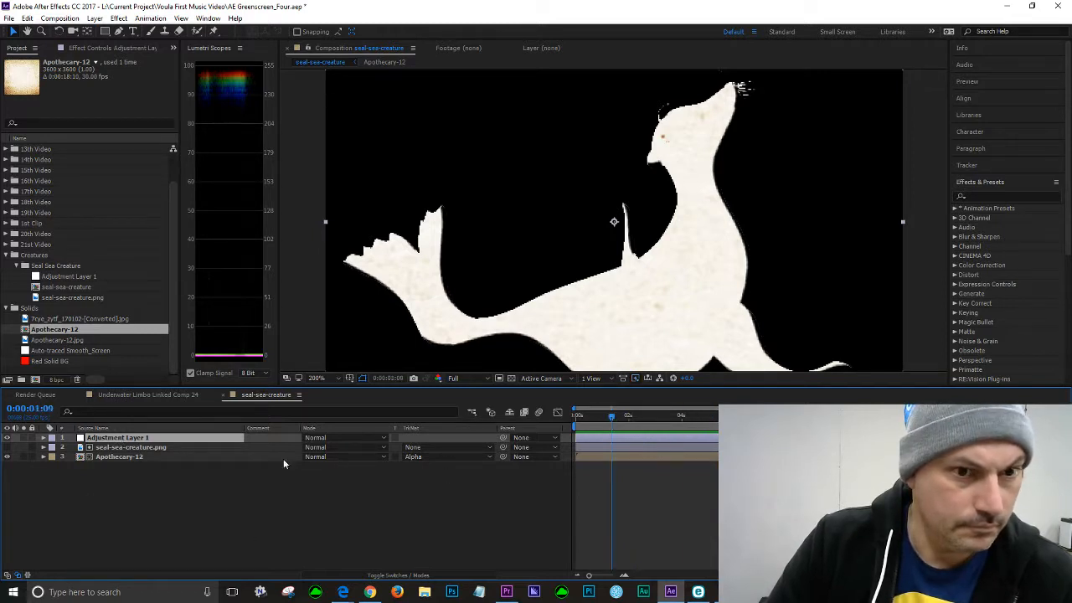
pyautogui.click(7, 447)
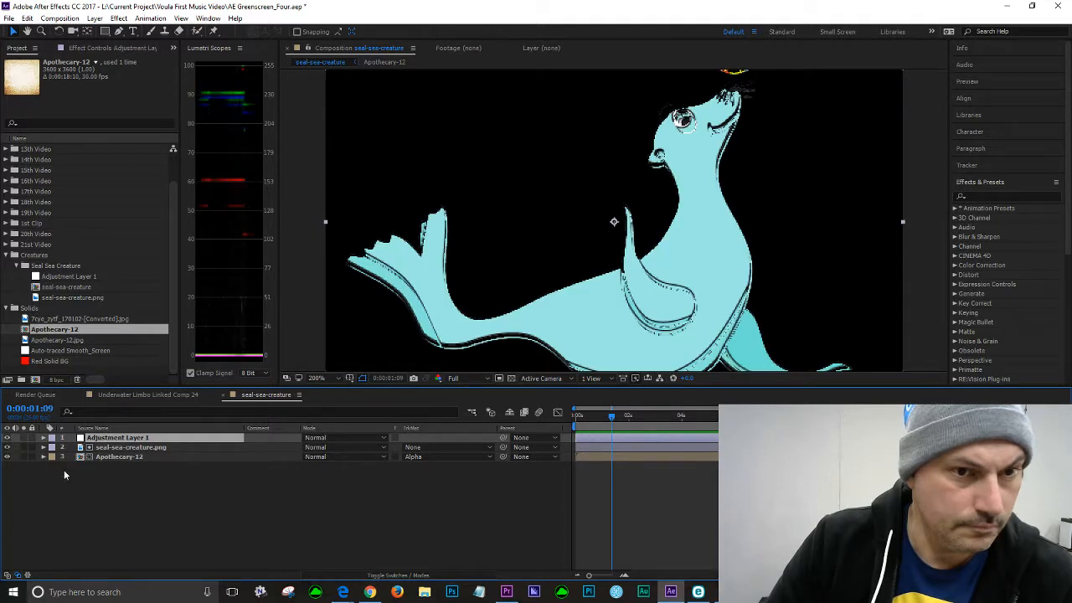
pyautogui.click(8, 447)
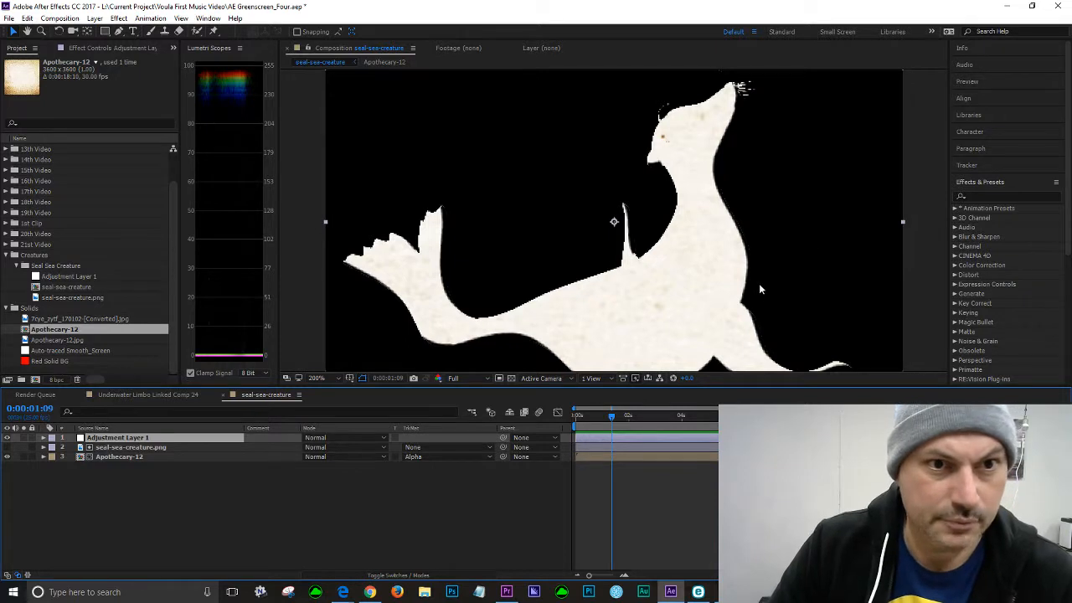
pyautogui.press(',')
pyautogui.press('.')
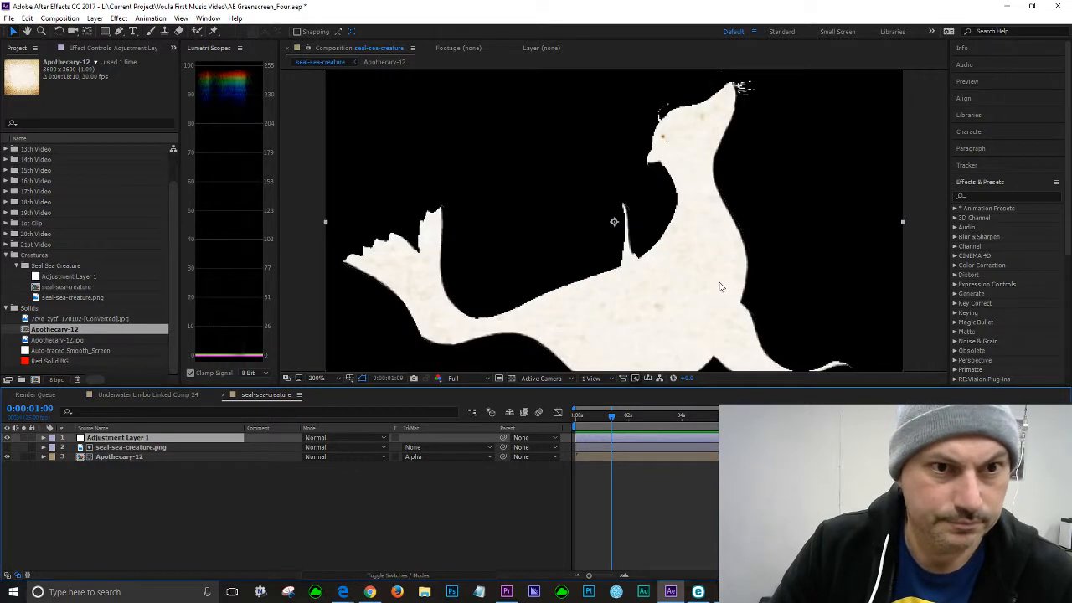
# Set the Displacement Map on Adjustment Layer 1 to use Luminance for both horizontal and vertical displacement, and preview it over time
pyautogui.click(43, 437)
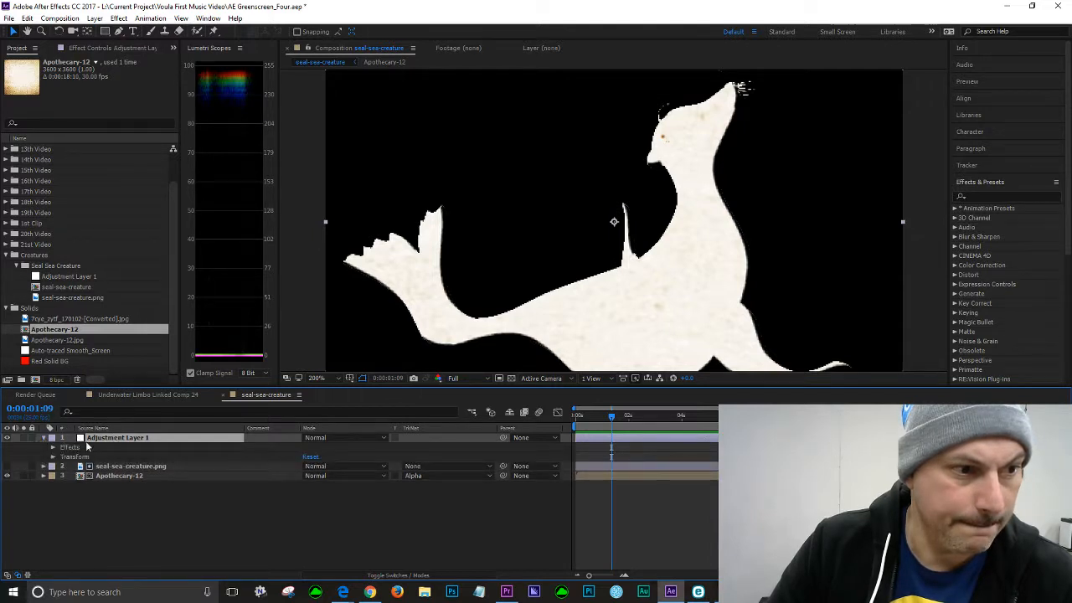
pyautogui.click(105, 48)
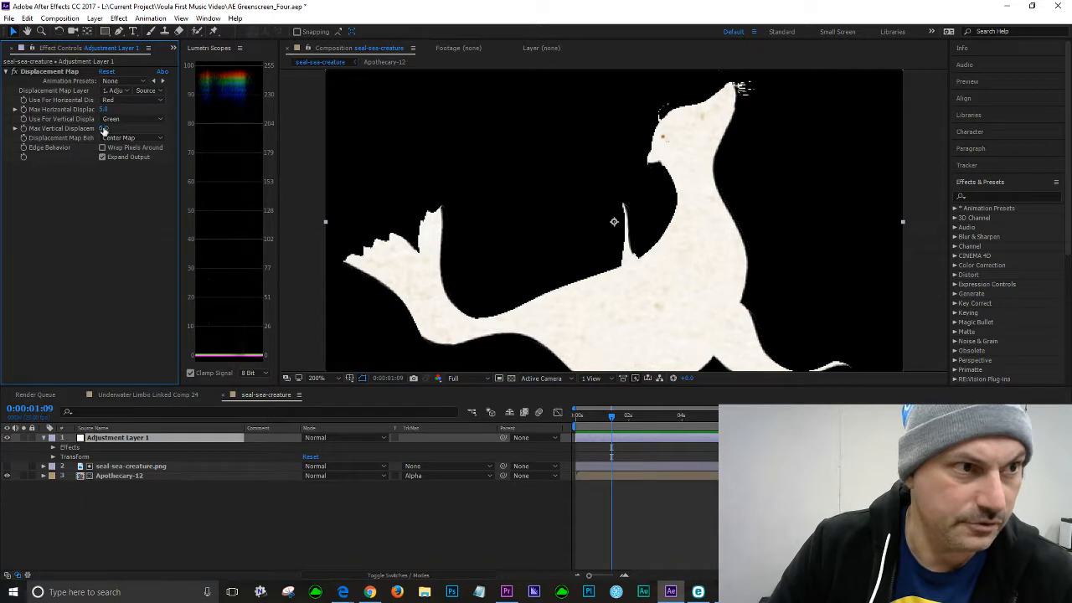
pyautogui.click(161, 101)
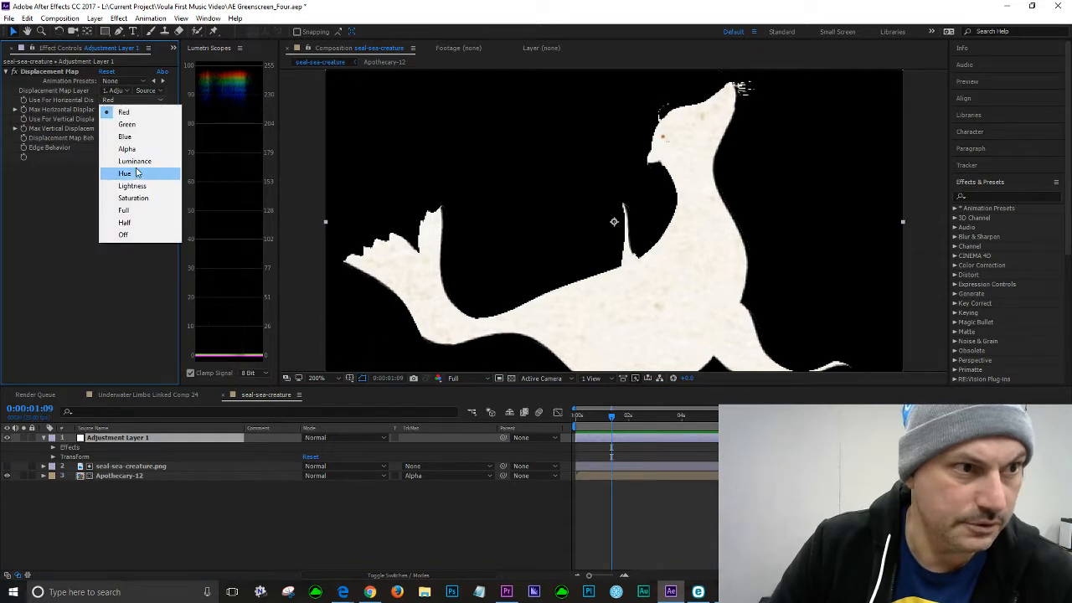
pyautogui.click(137, 163)
pyautogui.click(154, 122)
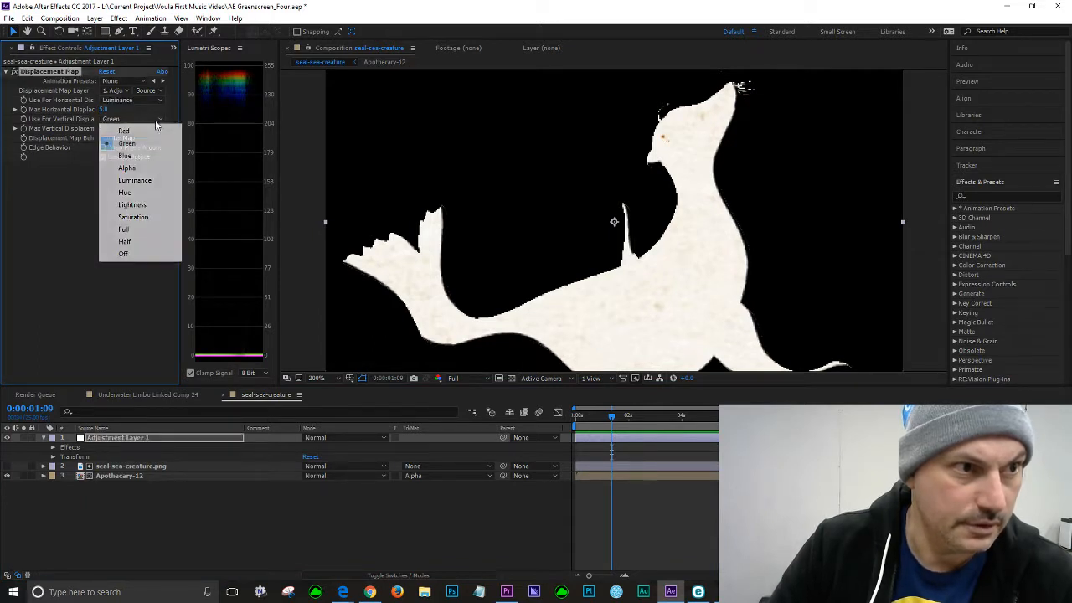
pyautogui.click(136, 182)
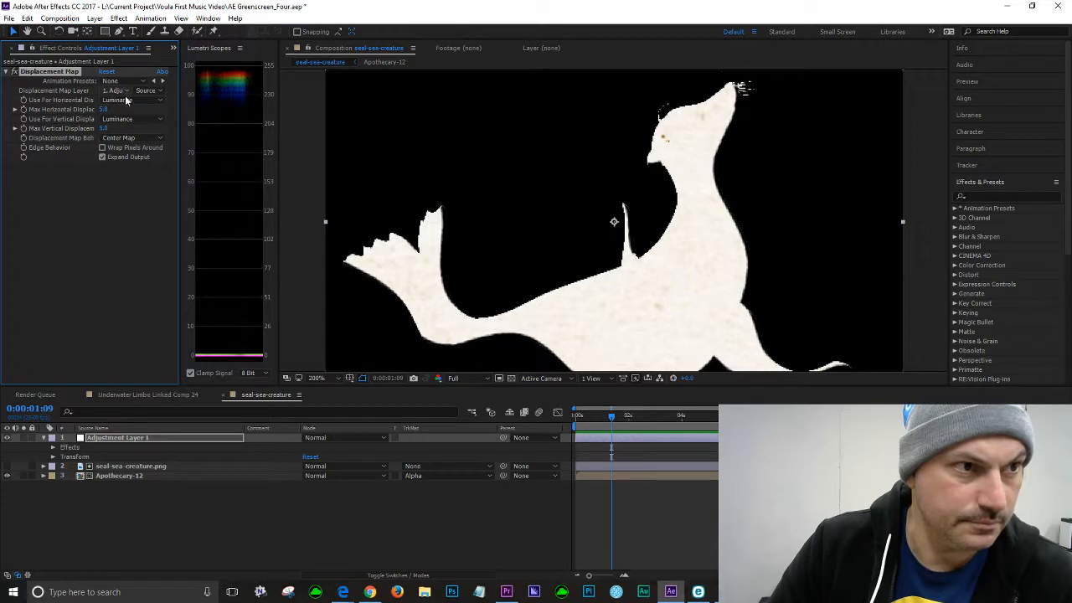
pyautogui.moveTo(793, 416); pyautogui.dragTo(798, 415)
pyautogui.moveTo(600, 416); pyautogui.dragTo(708, 428)
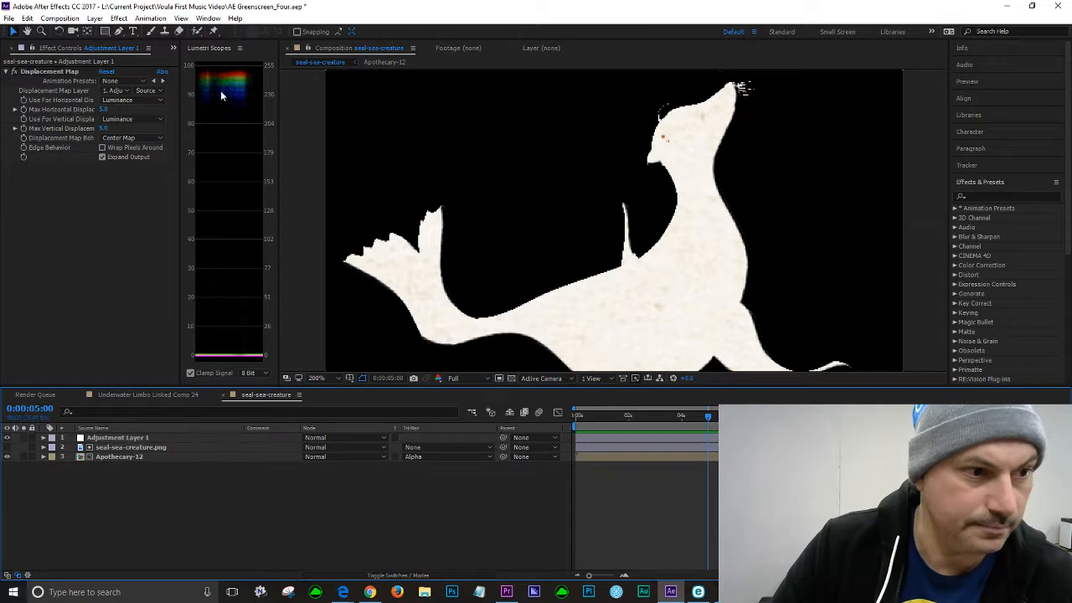
# Create a new solid layer named "Fractal Noise" at the seal-sea-creature composition's size
pyautogui.click(95, 18)
pyautogui.moveTo(91, 33)
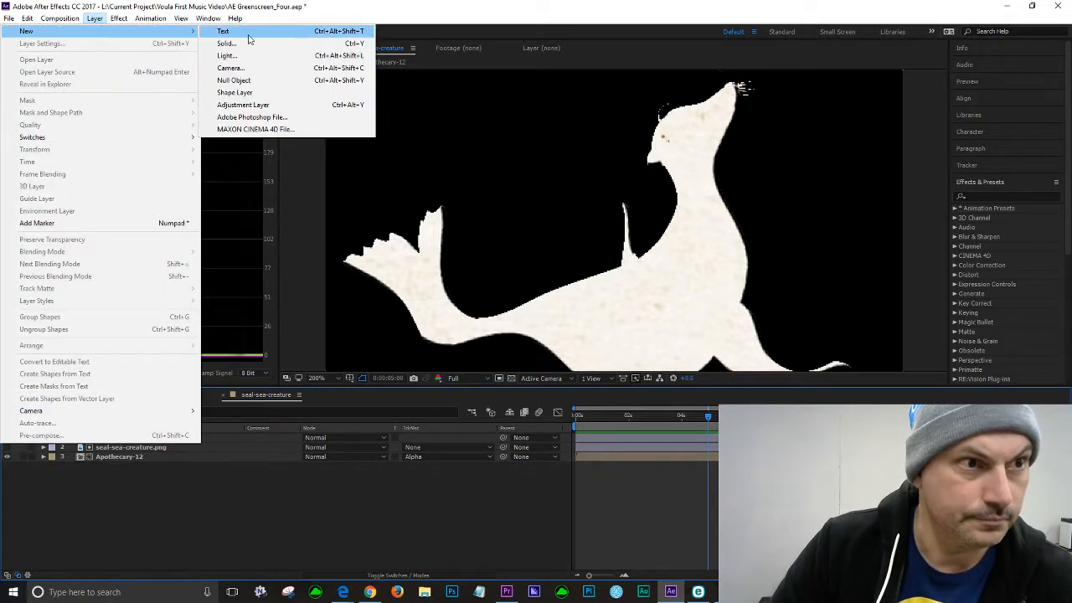
pyautogui.click(242, 41)
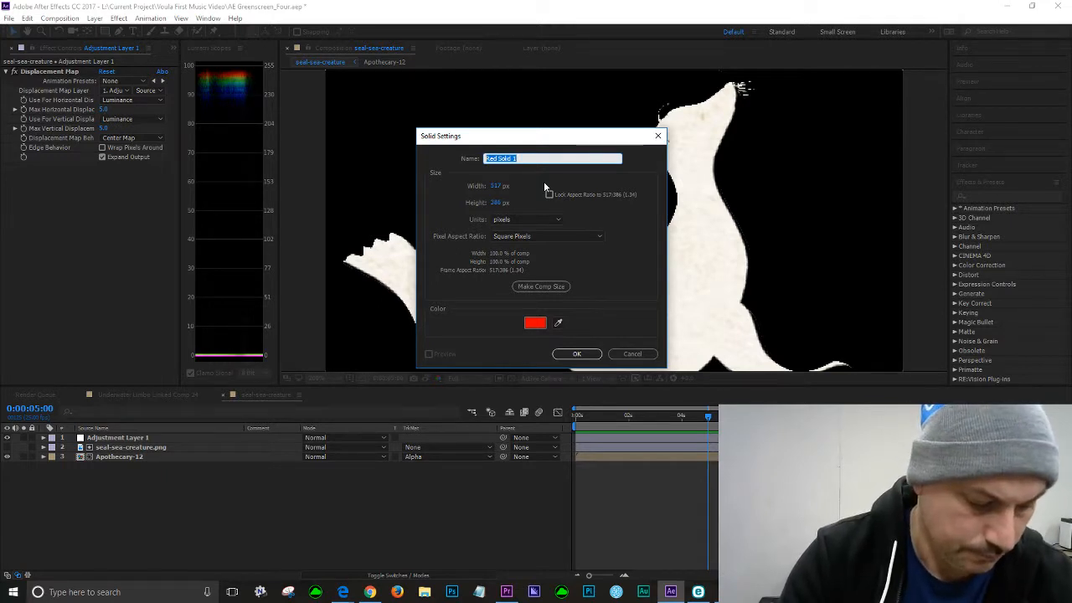
pyautogui.write('Fractal Noise')
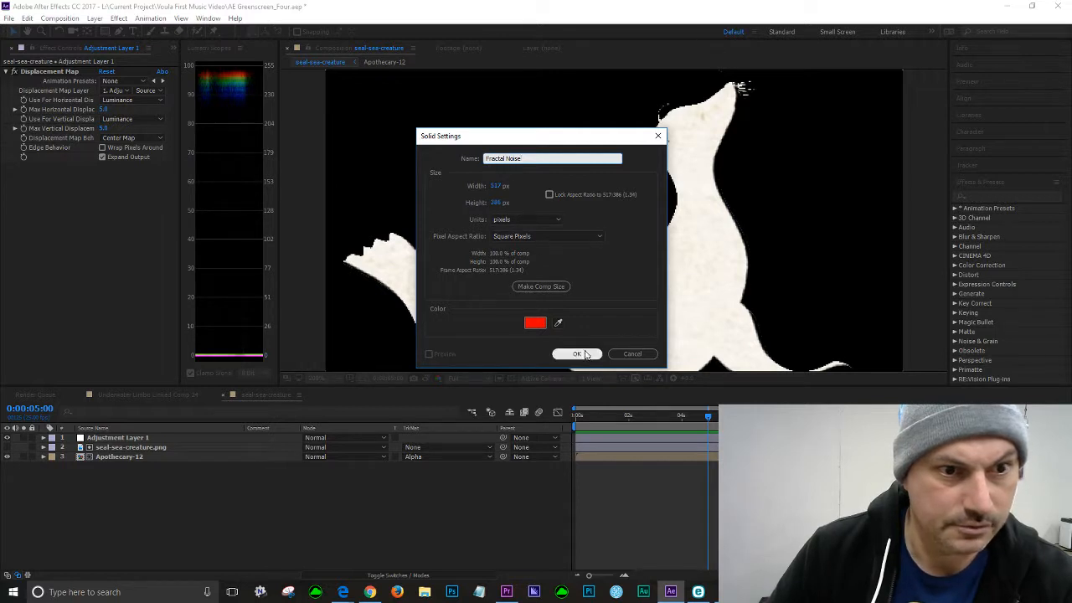
pyautogui.click(588, 355)
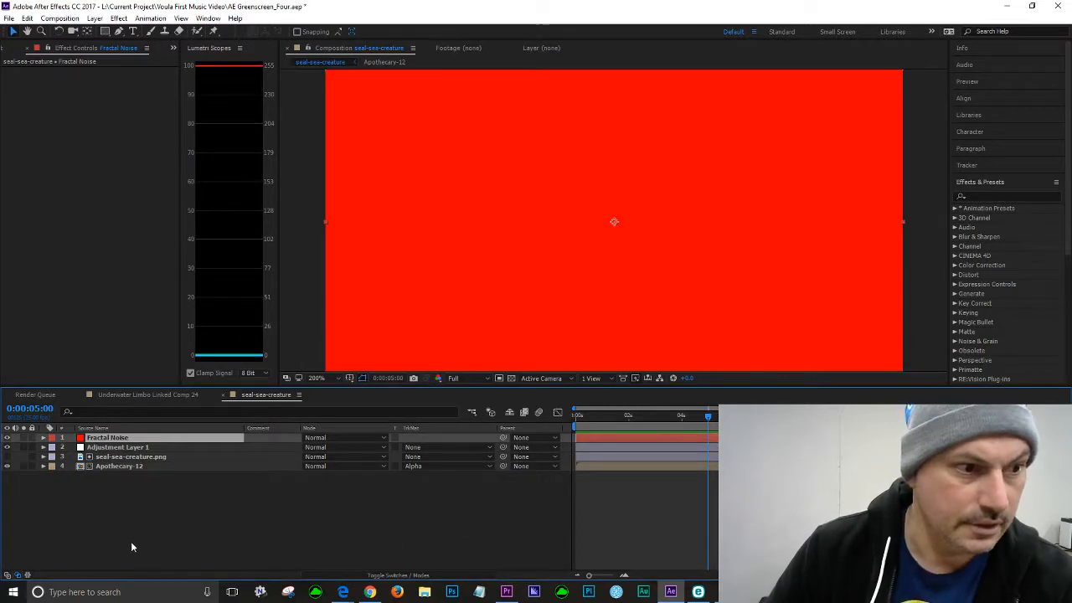
pyautogui.click(102, 438)
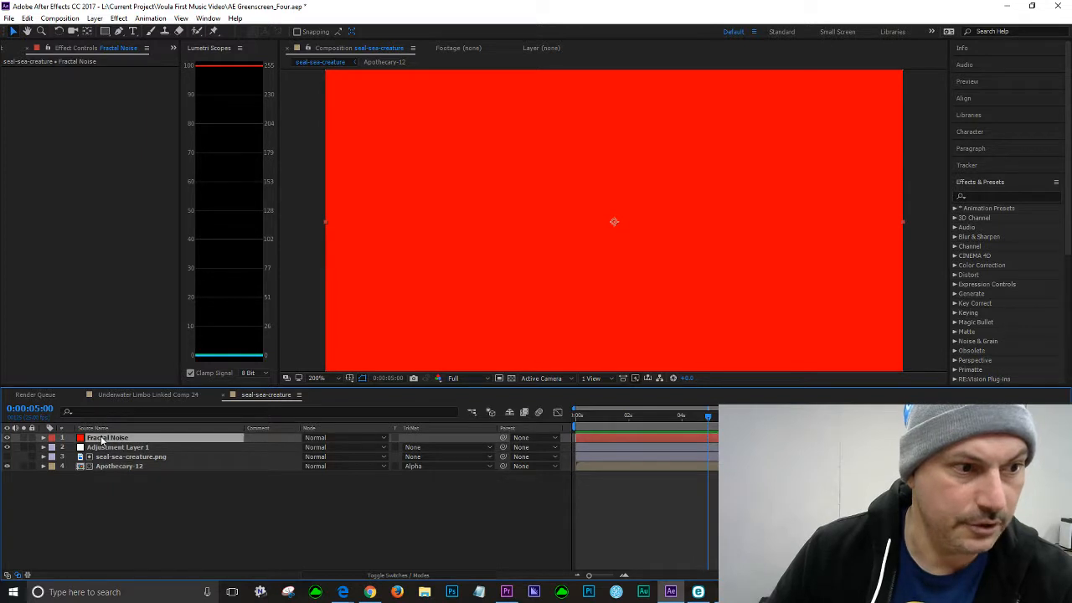
pyautogui.click(93, 19)
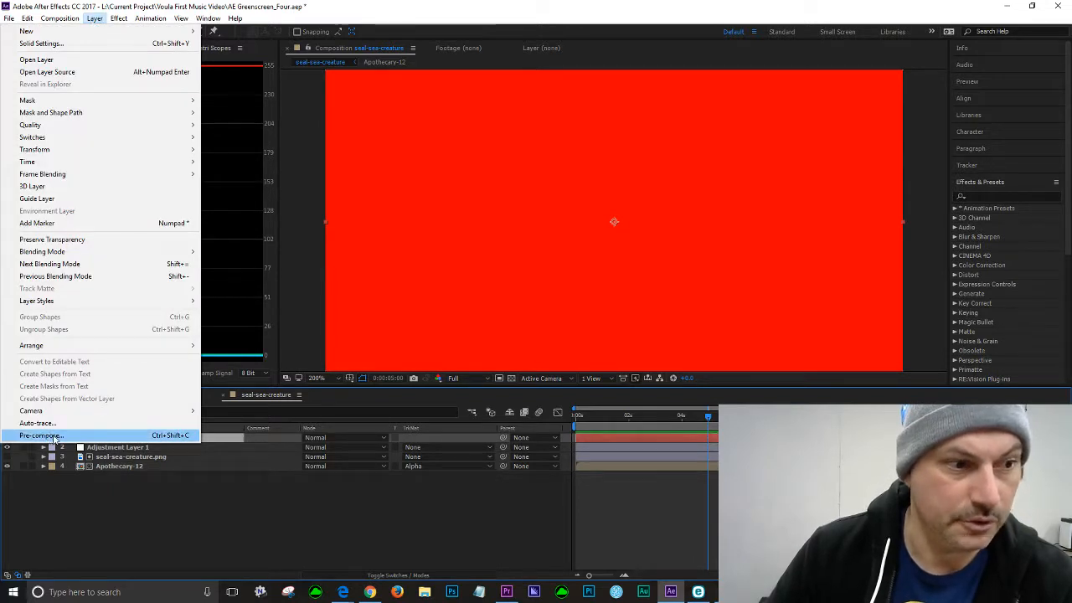
pyautogui.click(174, 523)
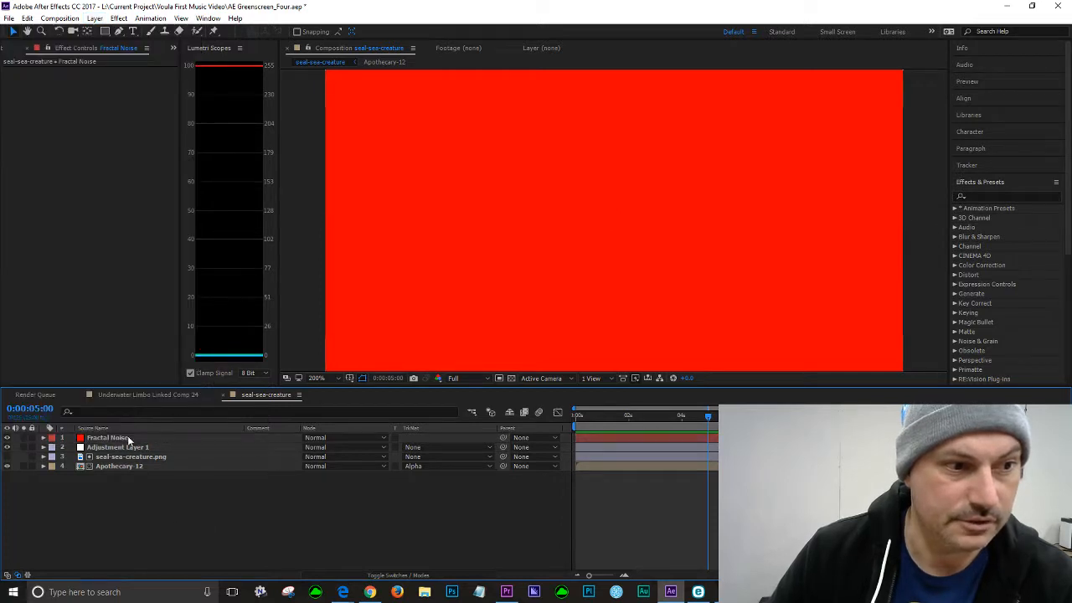
# Show the project's items and select the Seal Sea Creature folder as the location for new compositions
pyautogui.click(128, 438)
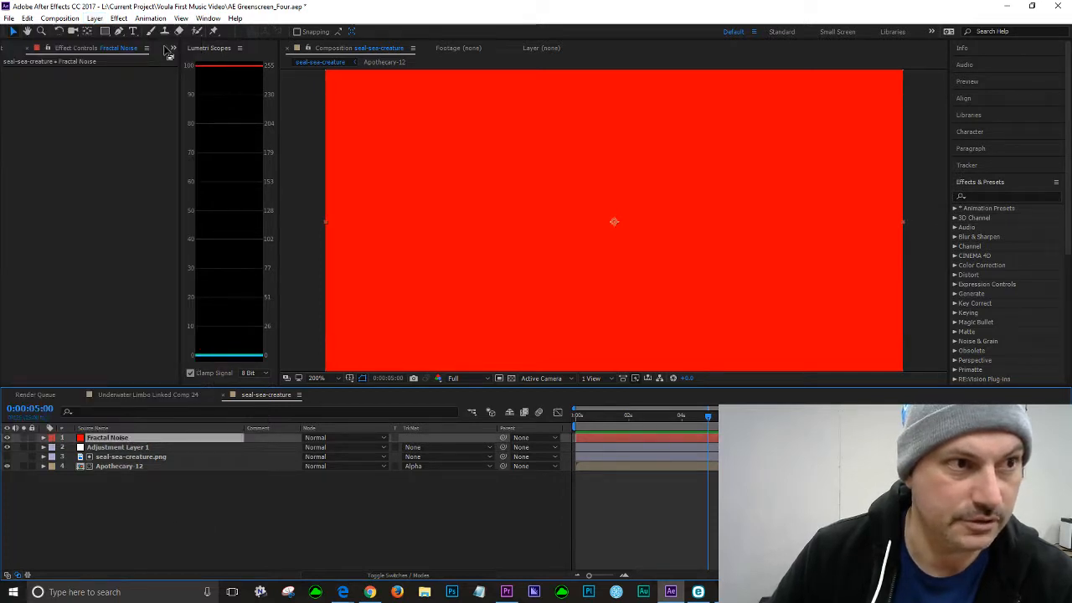
pyautogui.click(172, 47)
pyautogui.click(196, 67)
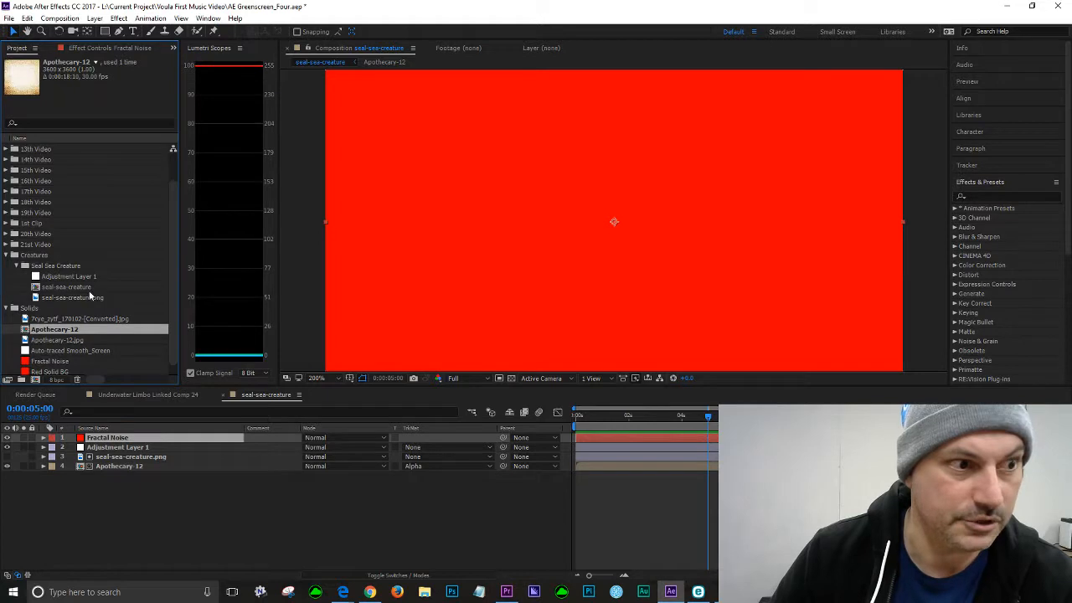
pyautogui.scroll(-1, 62, 325)
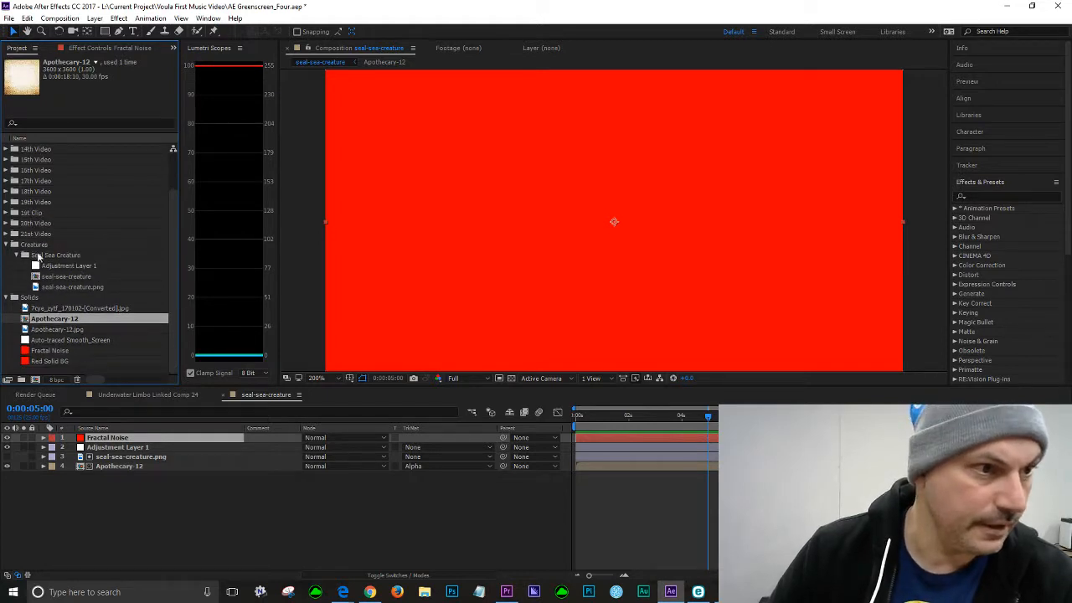
pyautogui.click(54, 255)
pyautogui.click(161, 529)
# Pre-compose the Fractal Noise solid as "Fractal Noise", moving all attributes into the new composition
pyautogui.click(115, 439)
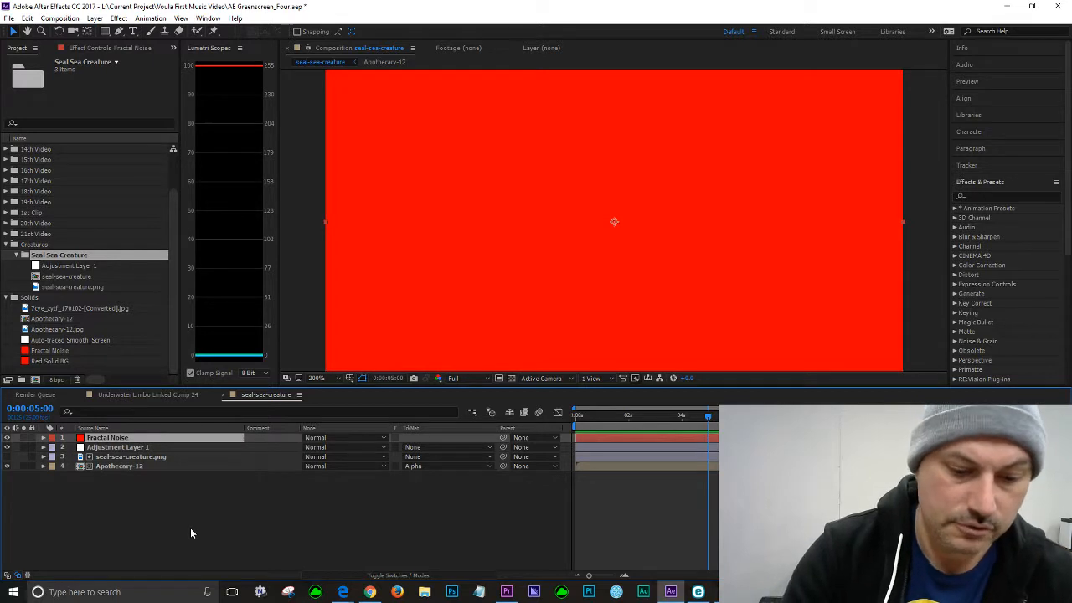
pyautogui.hotkey('ctrl', 'shift', 'c')
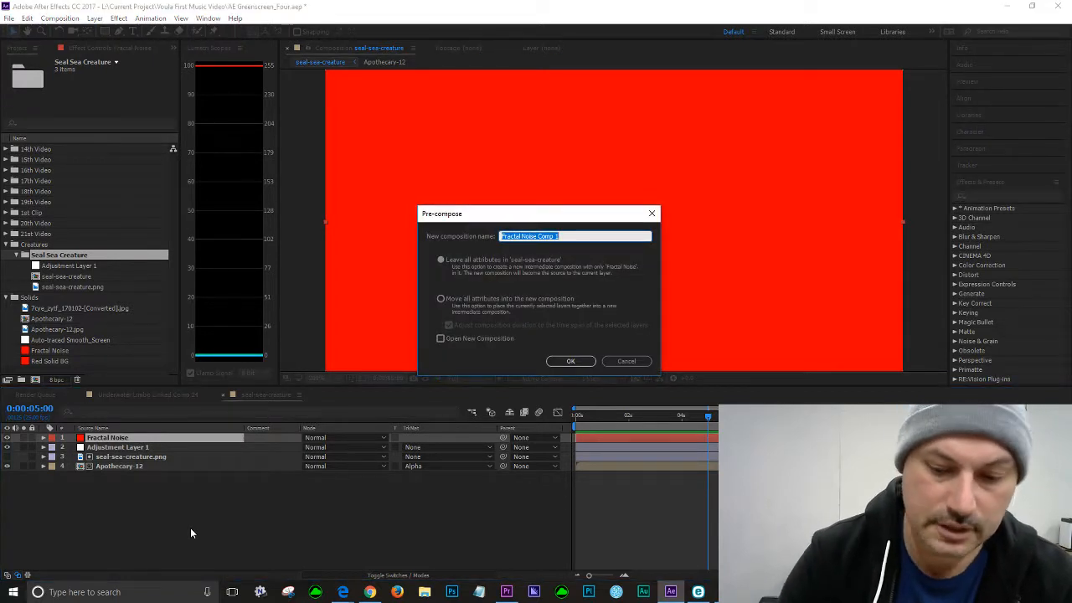
pyautogui.press('Right')
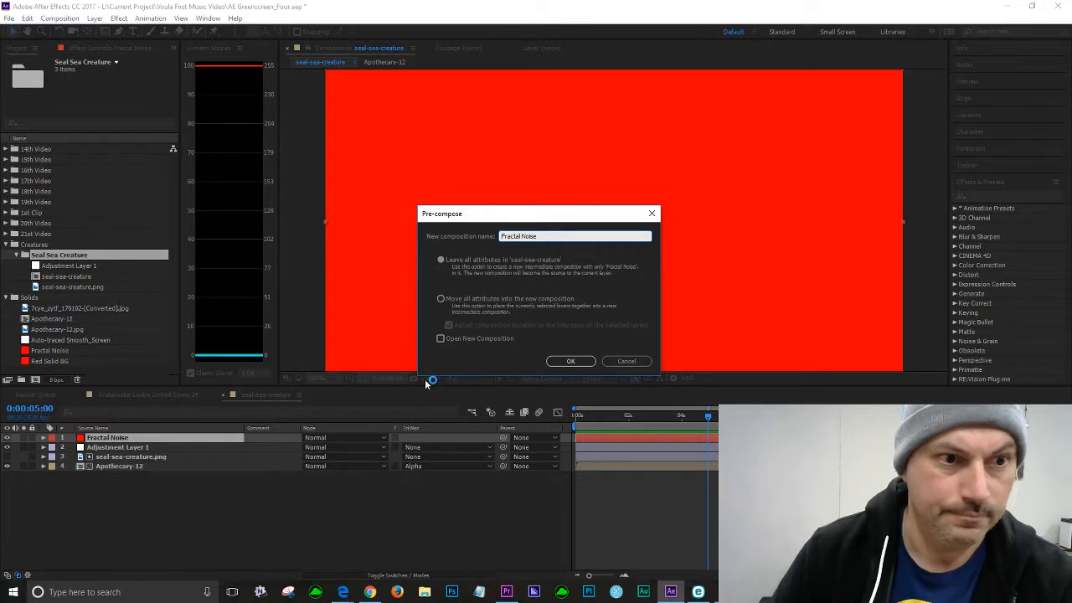
pyautogui.click(441, 300)
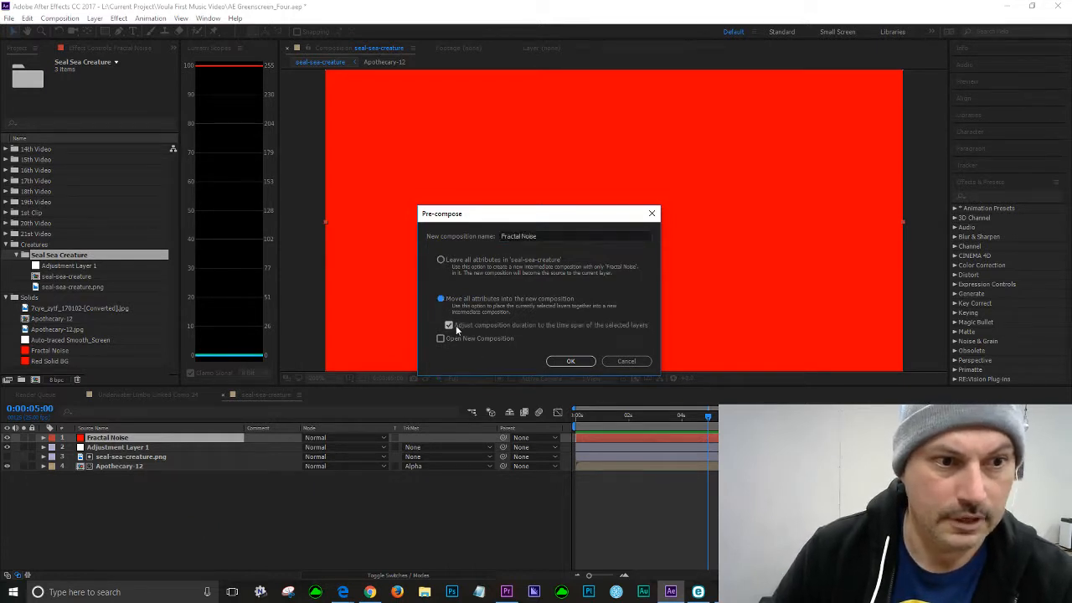
pyautogui.click(590, 363)
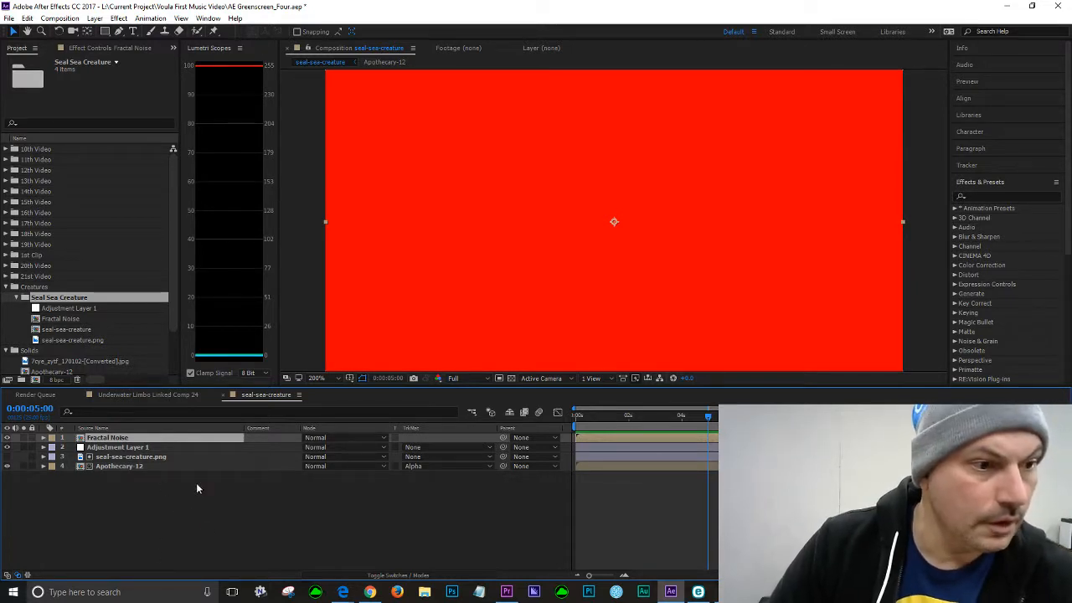
# Open the Fractal Noise composition and apply the Fractal Noise effect to its solid layer
pyautogui.click(66, 320)
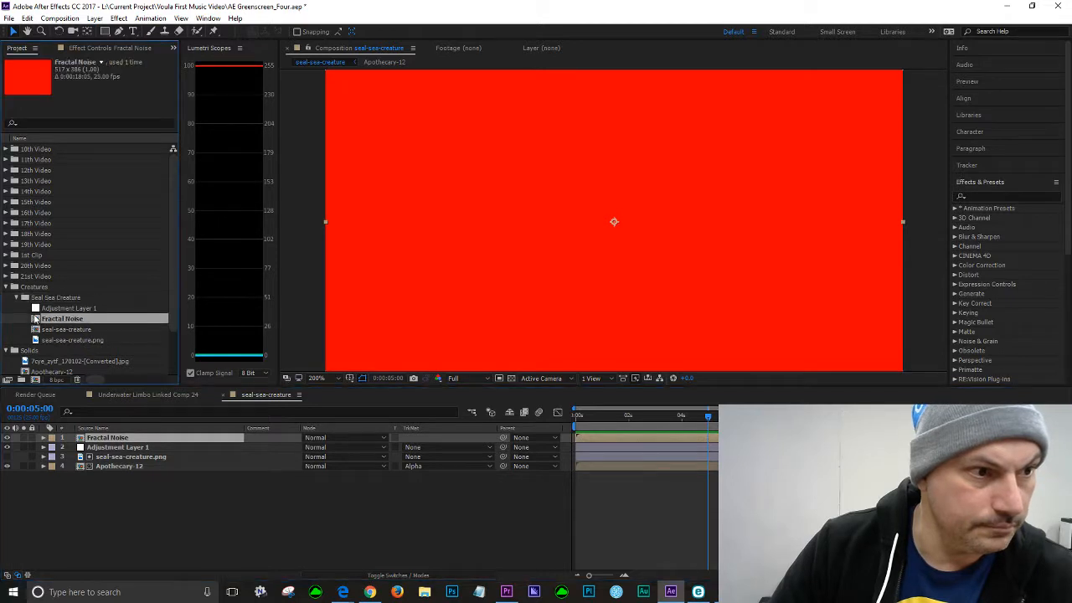
pyautogui.doubleClick(37, 322)
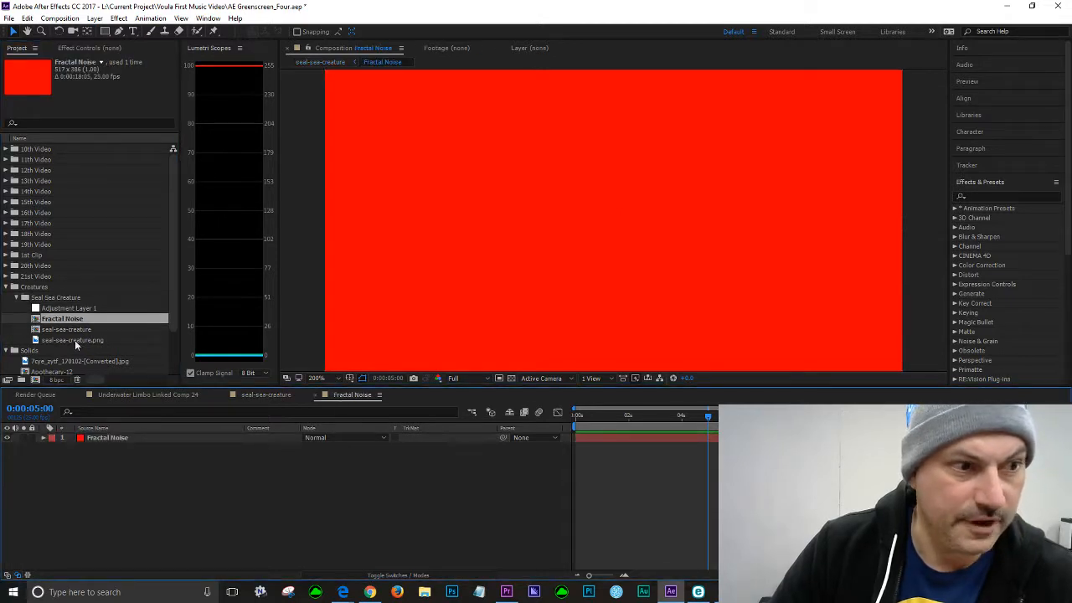
pyautogui.click(118, 18)
pyautogui.click(209, 460)
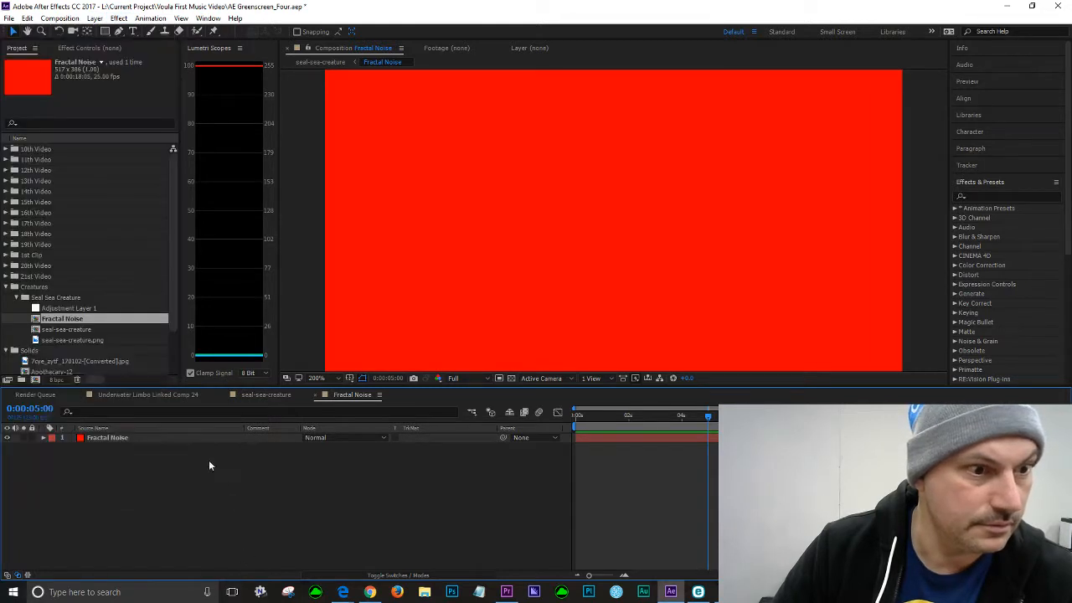
pyautogui.click(164, 437)
pyautogui.click(118, 18)
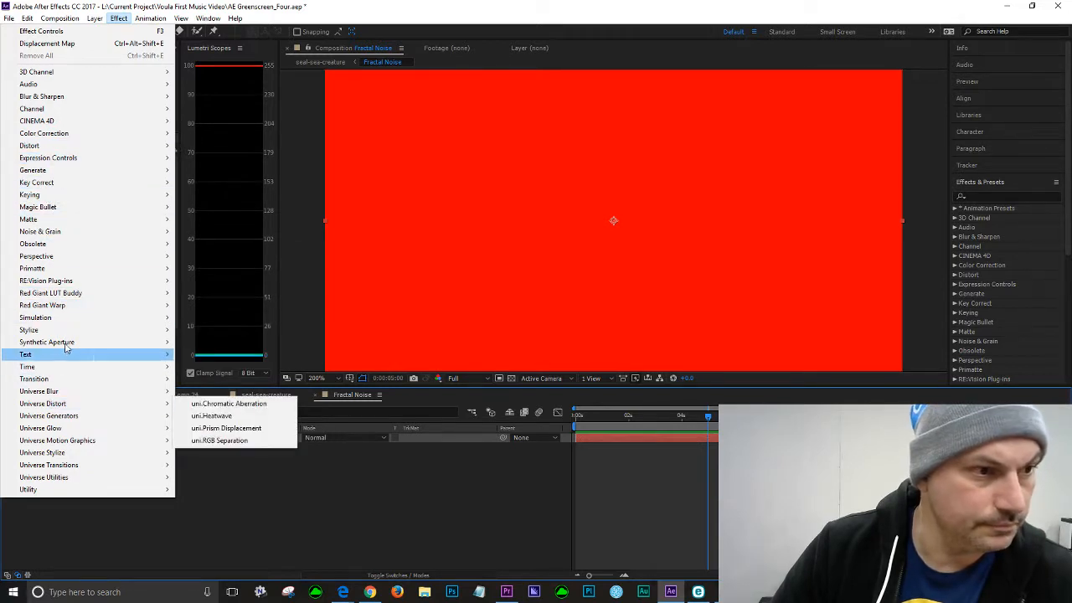
pyautogui.moveTo(70, 260)
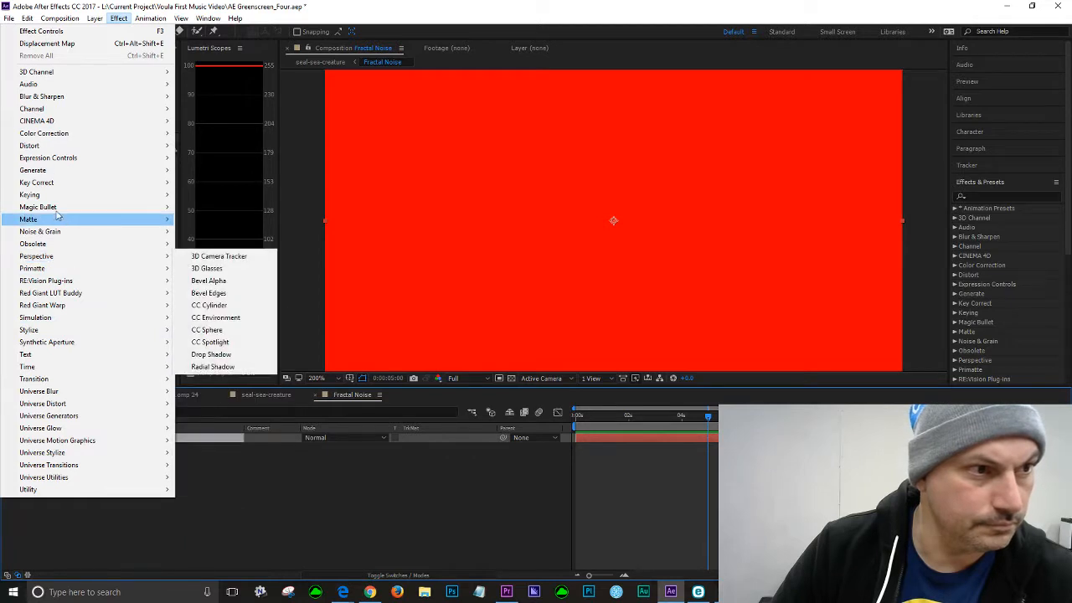
pyautogui.moveTo(46, 244)
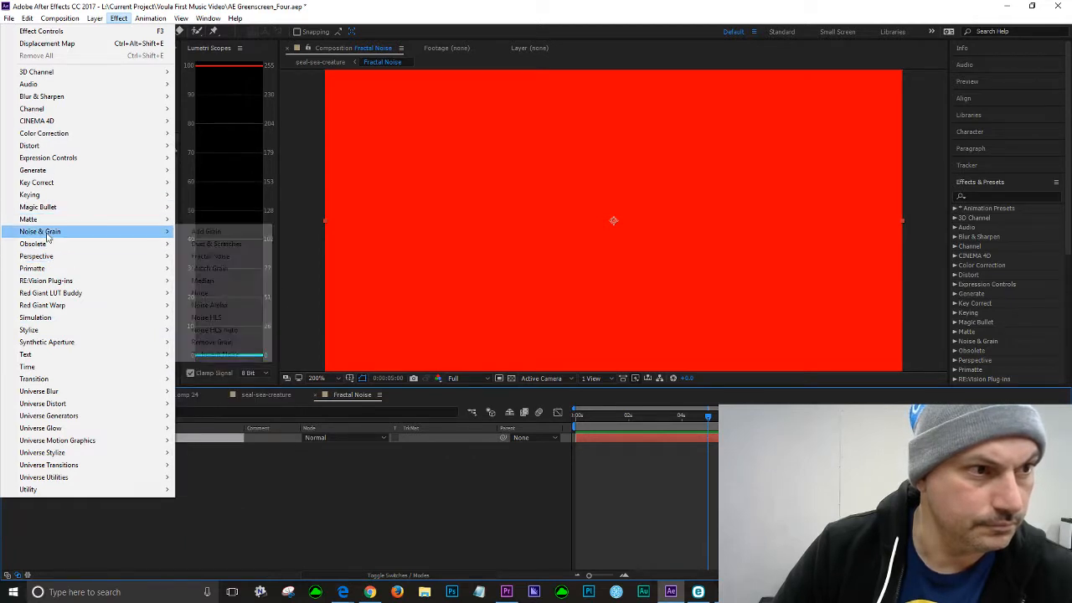
pyautogui.click(210, 256)
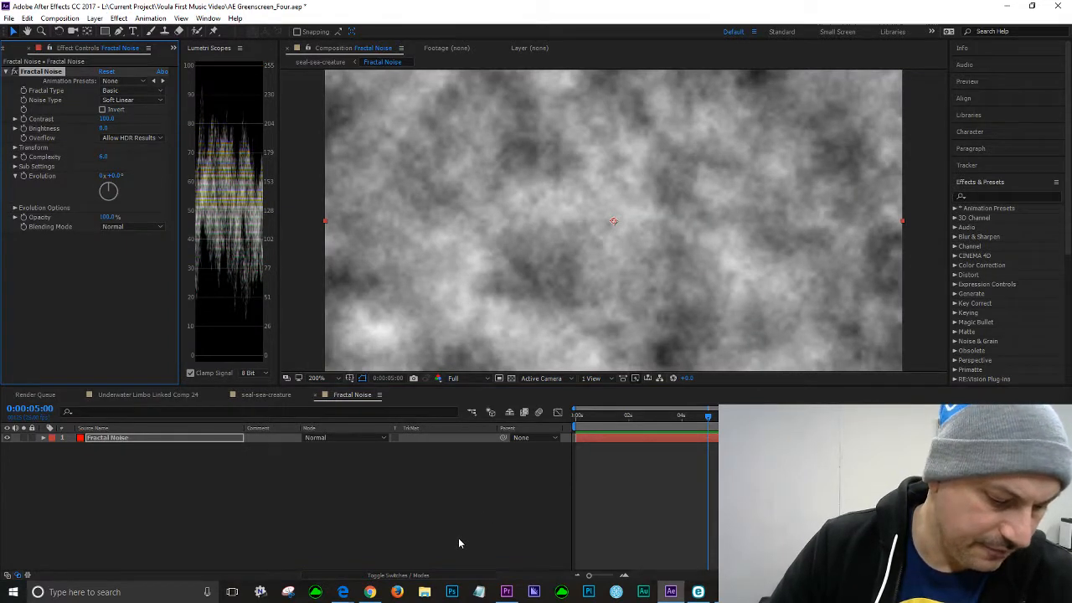
# Set the Fractal Noise effect's Fractal Type to Dynamic and its Noise Type to Spline
pyautogui.click(162, 91)
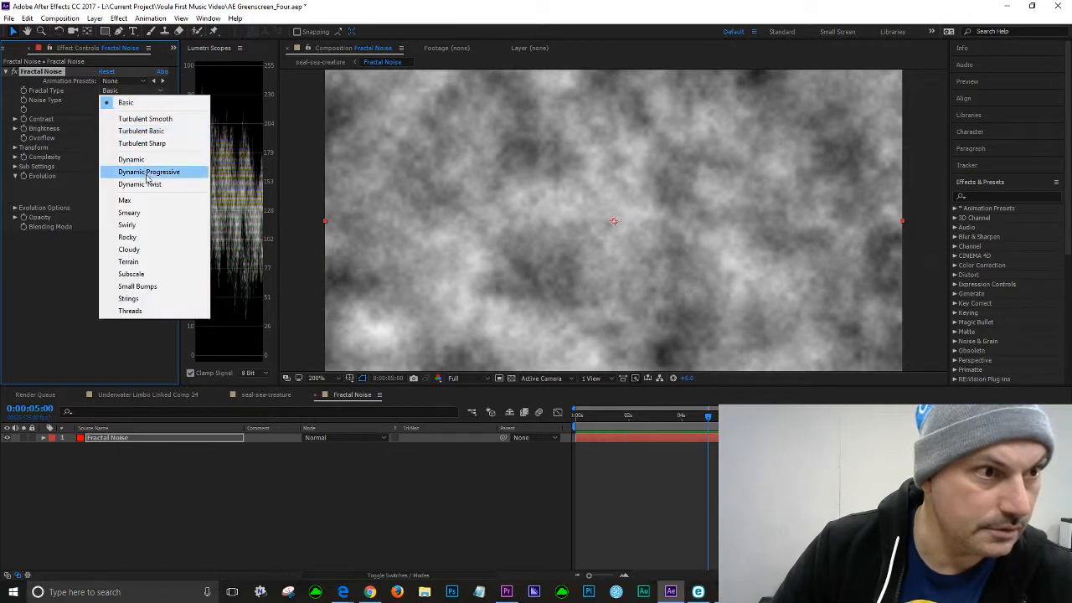
pyautogui.click(148, 164)
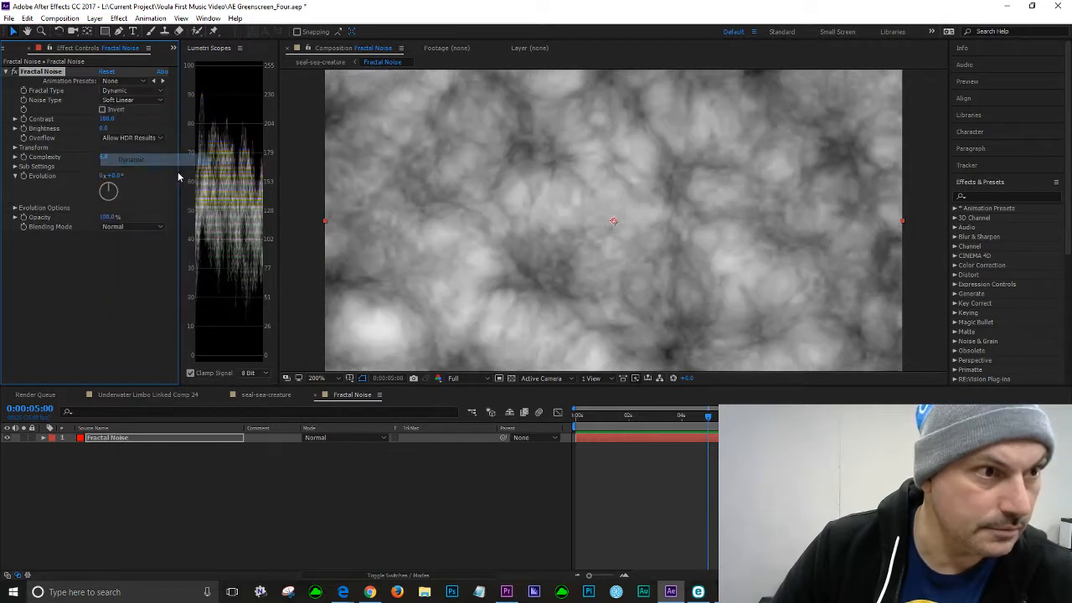
pyautogui.click(160, 100)
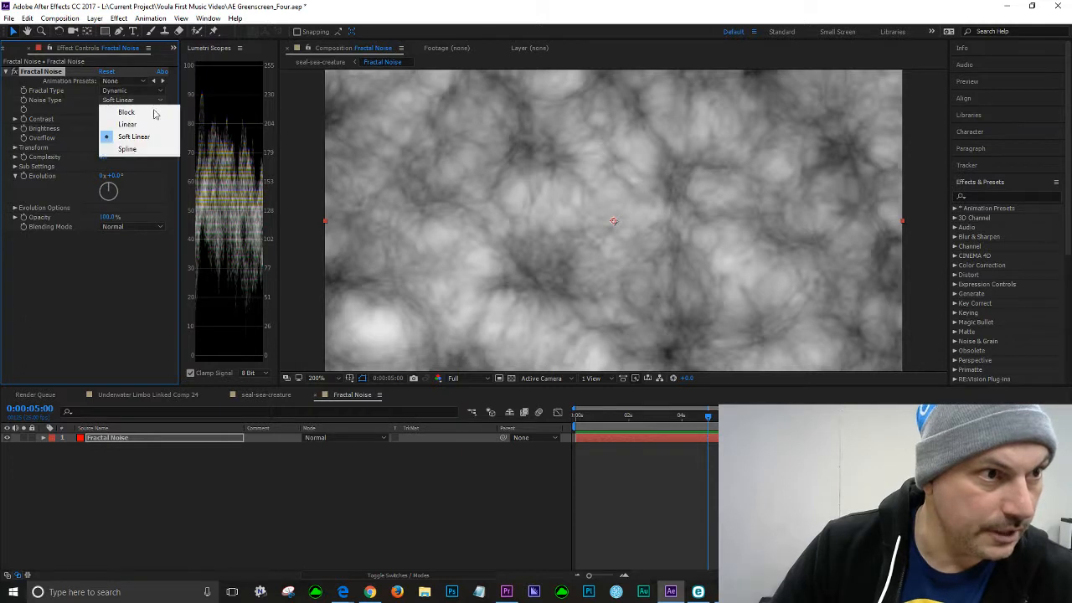
pyautogui.click(124, 148)
# Set the Fractal Noise effect's Contrast to 132 and its Brightness to 11
pyautogui.click(107, 119)
pyautogui.write('2')
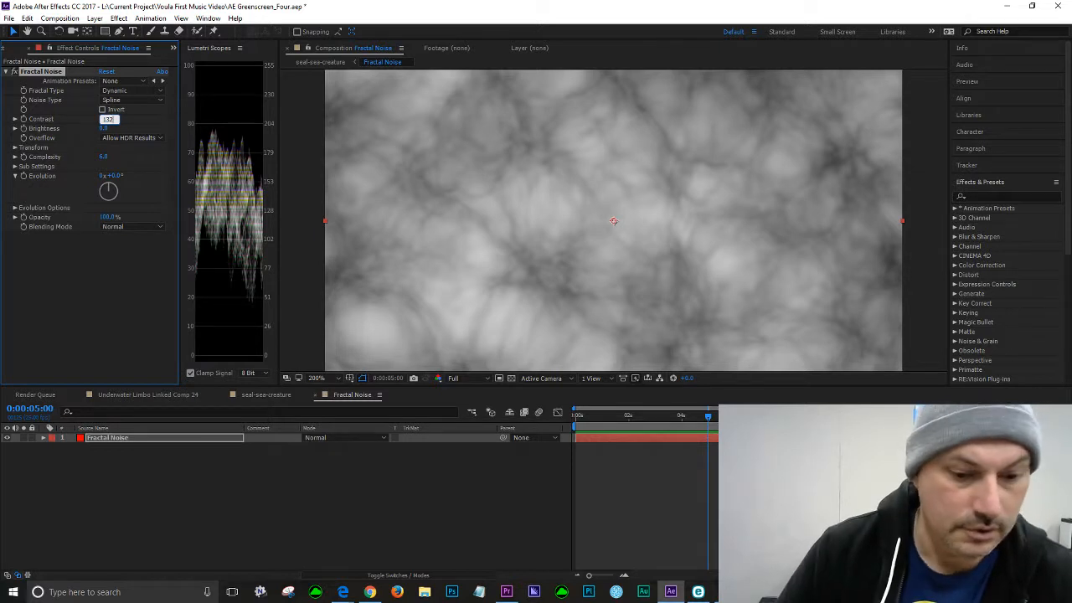
pyautogui.press('Tab')
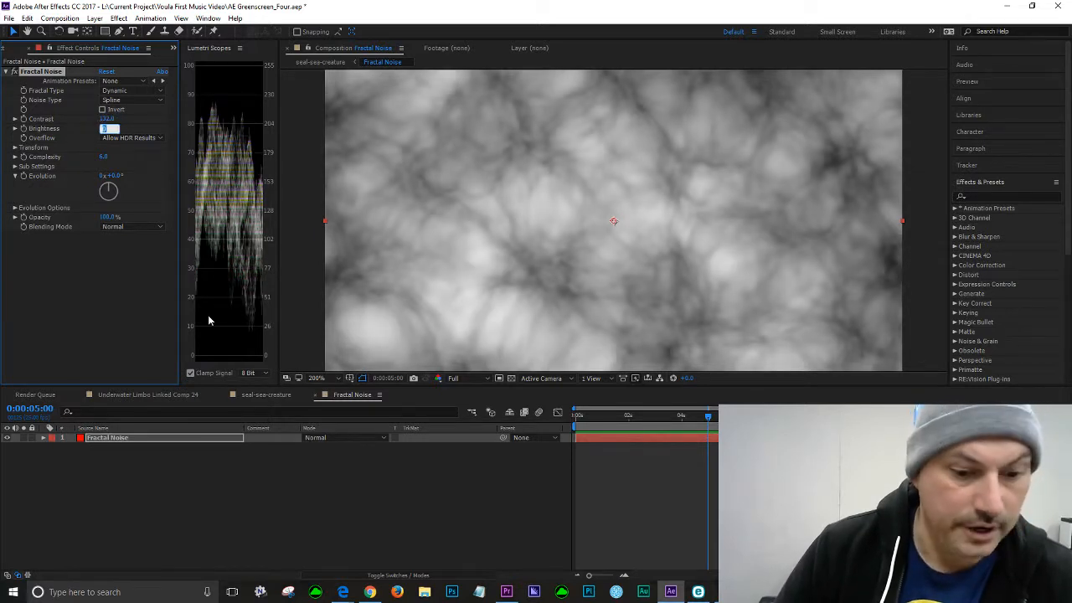
# Set the uniform Scale in the Fractal Noise effect's Transform settings to 60
pyautogui.click(14, 149)
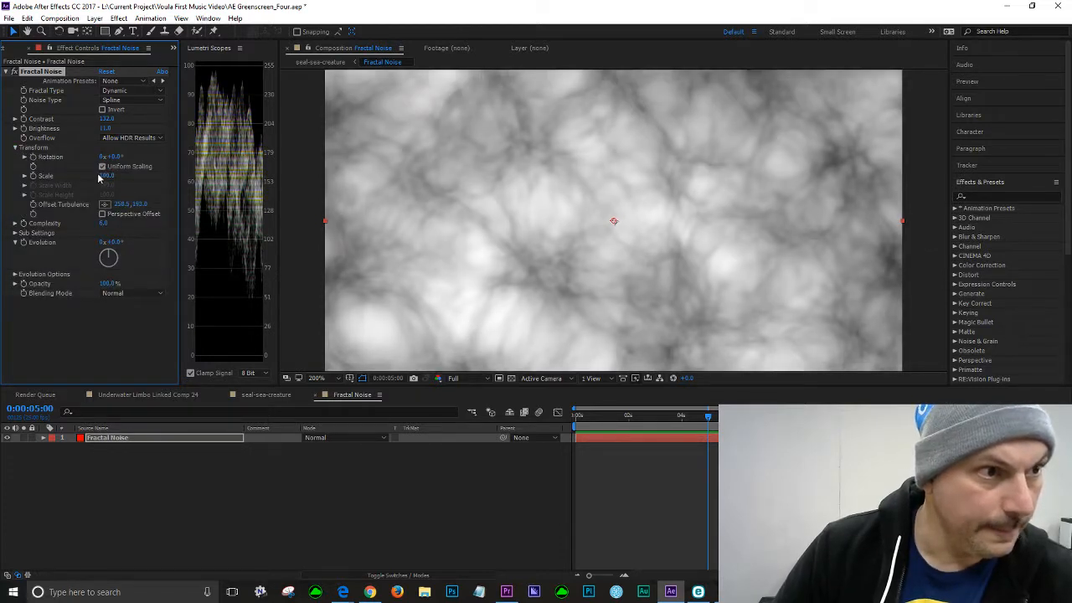
pyautogui.click(109, 177)
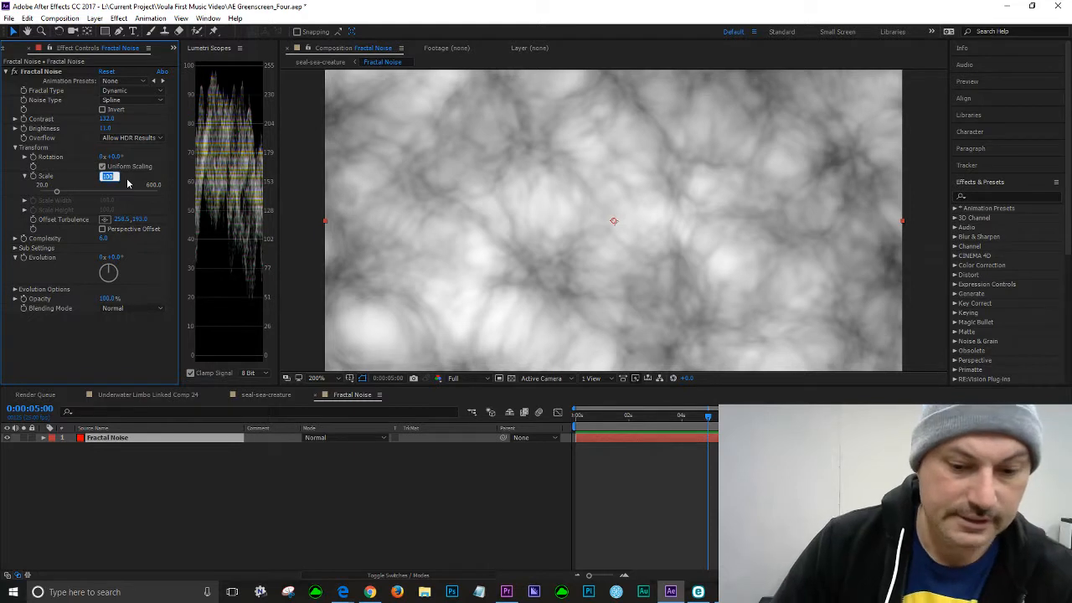
pyautogui.press('Return')
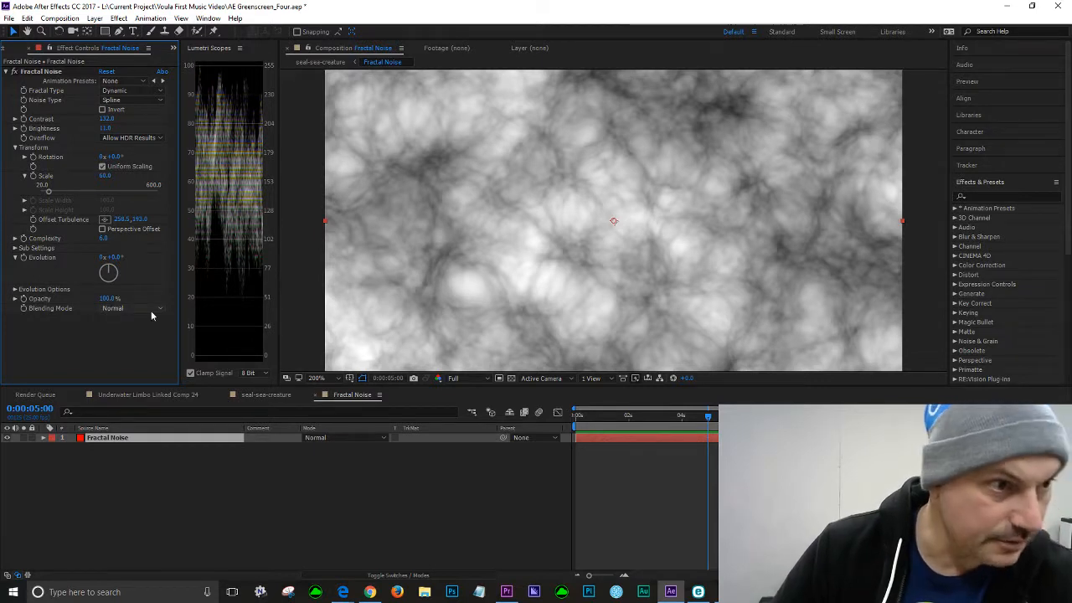
# Add the expression time*24 to the Fractal Noise effect's Random Seed and preview the animated noise
pyautogui.click(15, 290)
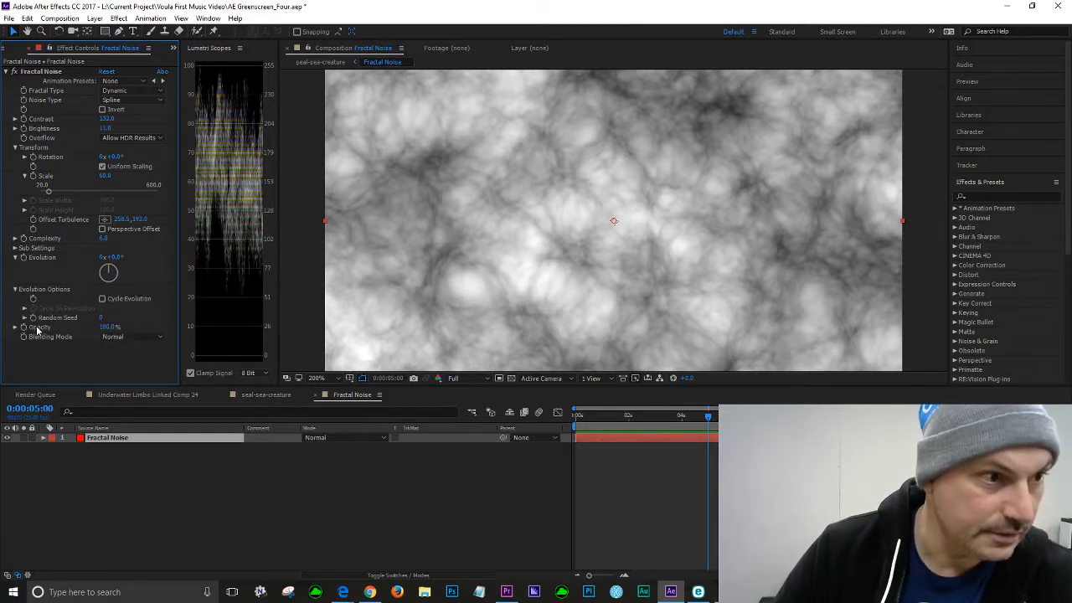
pyautogui.keyDown('alt'); pyautogui.click(33, 319); pyautogui.keyUp('alt')
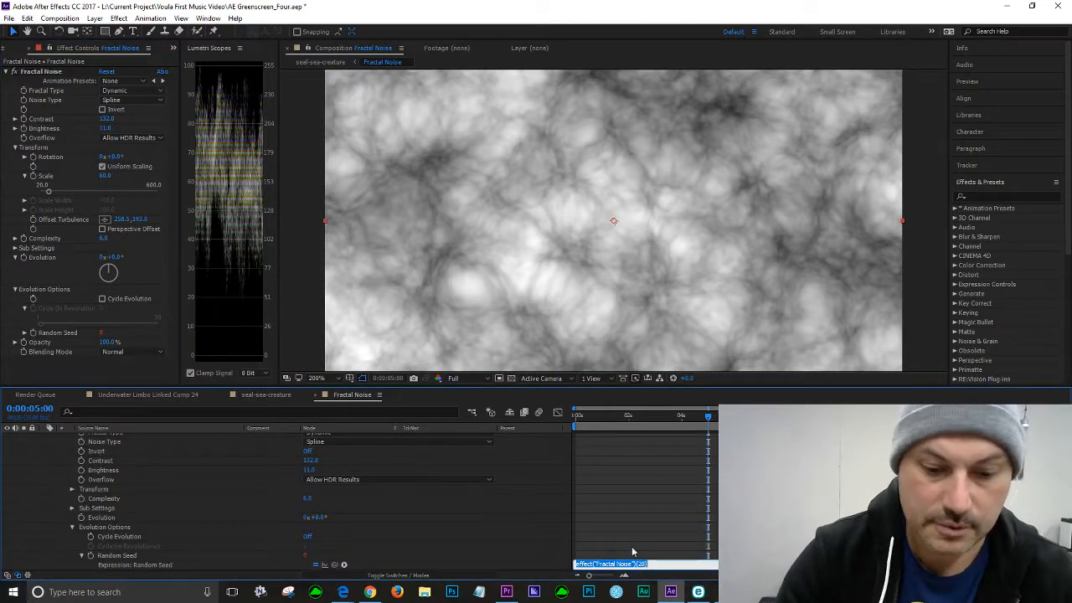
pyautogui.write('time')
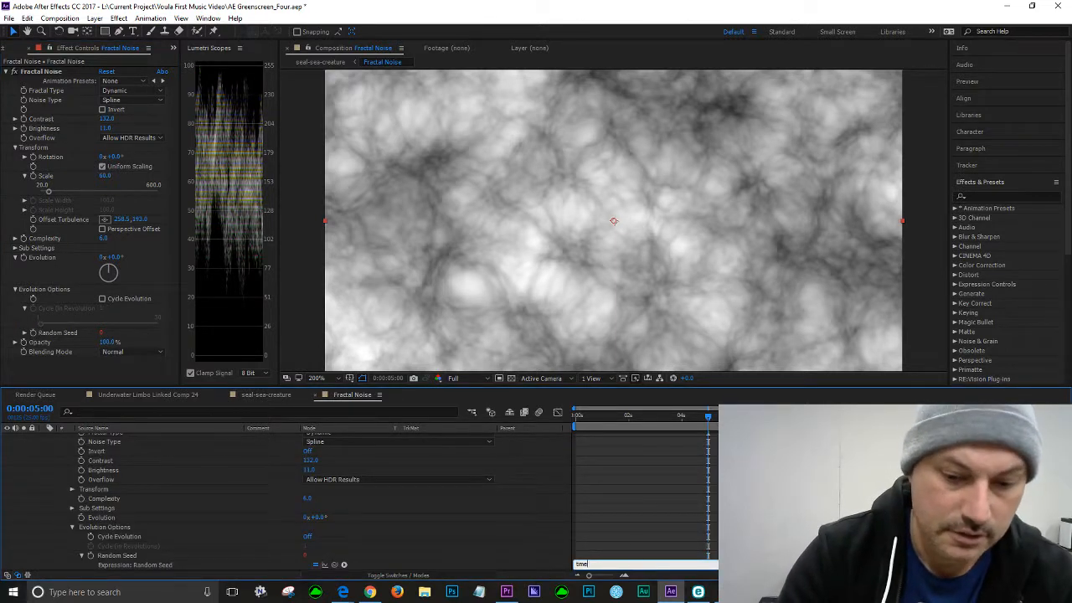
pyautogui.write('*24')
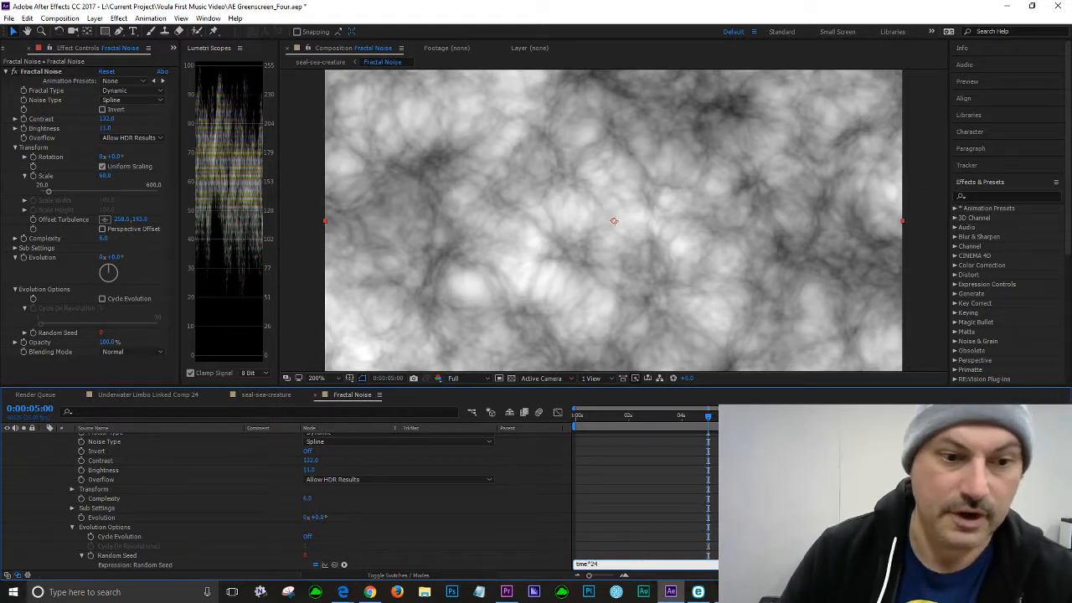
pyautogui.click(647, 416)
pyautogui.press('space')
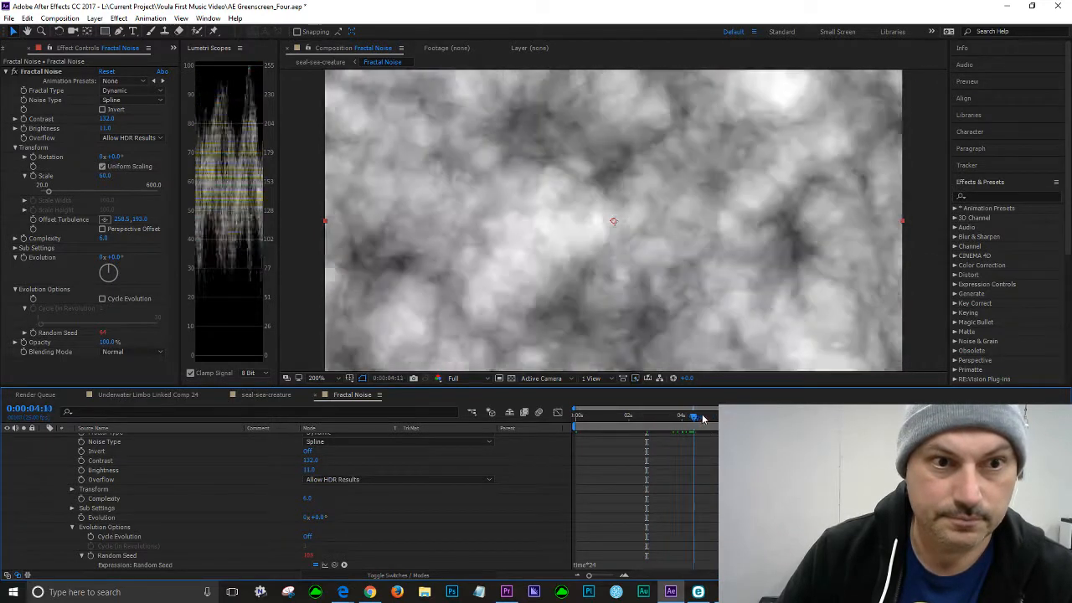
# Stop the noise preview, return to the seal-sea-creature composition and hide its Fractal Noise layer
pyautogui.press('space')
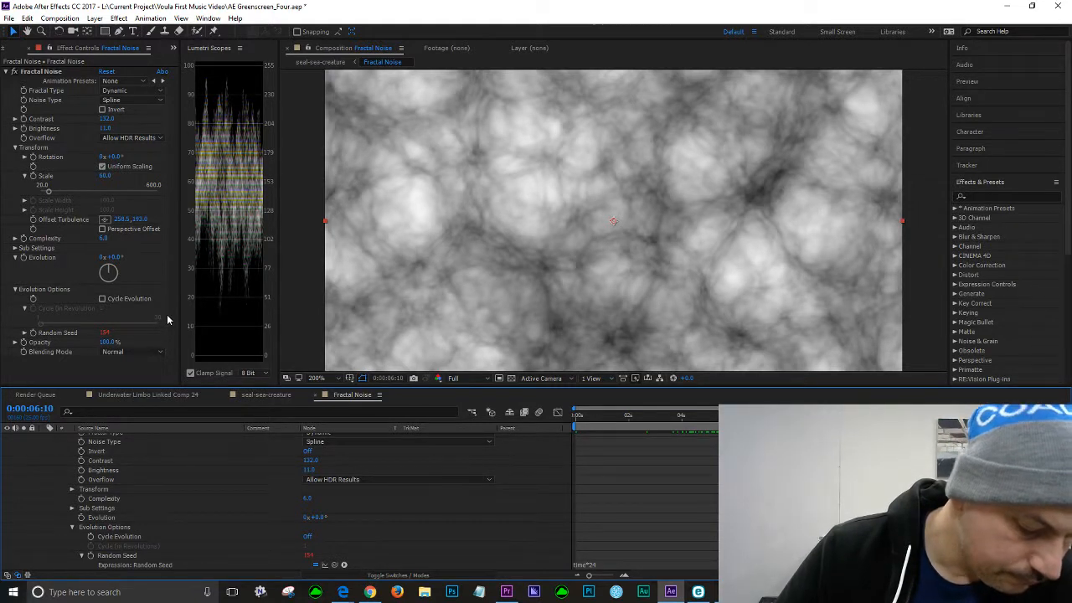
pyautogui.scroll(2, 56, 456)
pyautogui.click(61, 457)
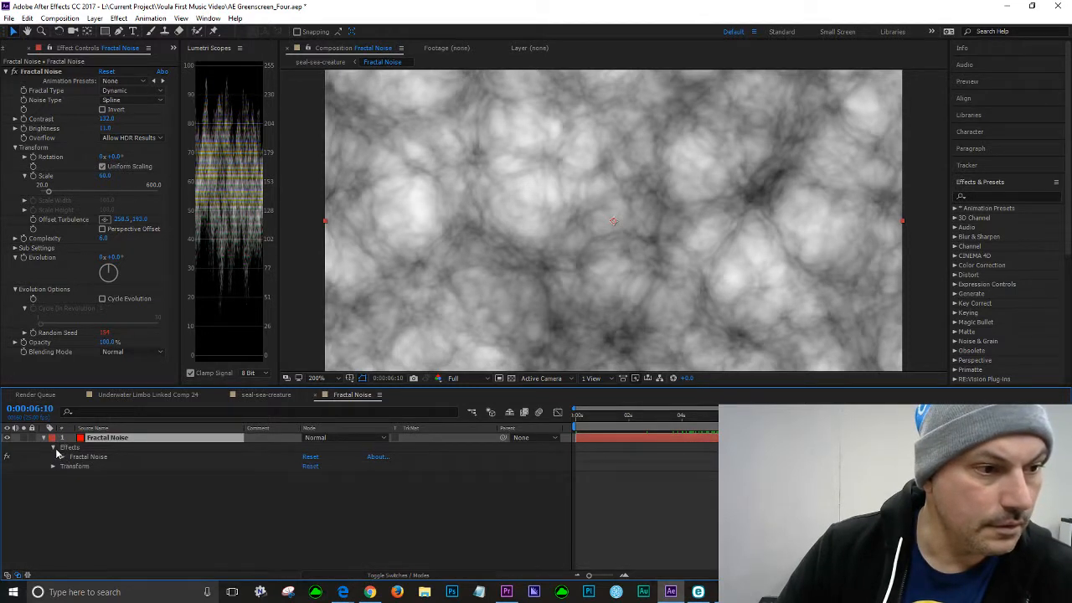
pyautogui.click(54, 449)
pyautogui.click(266, 394)
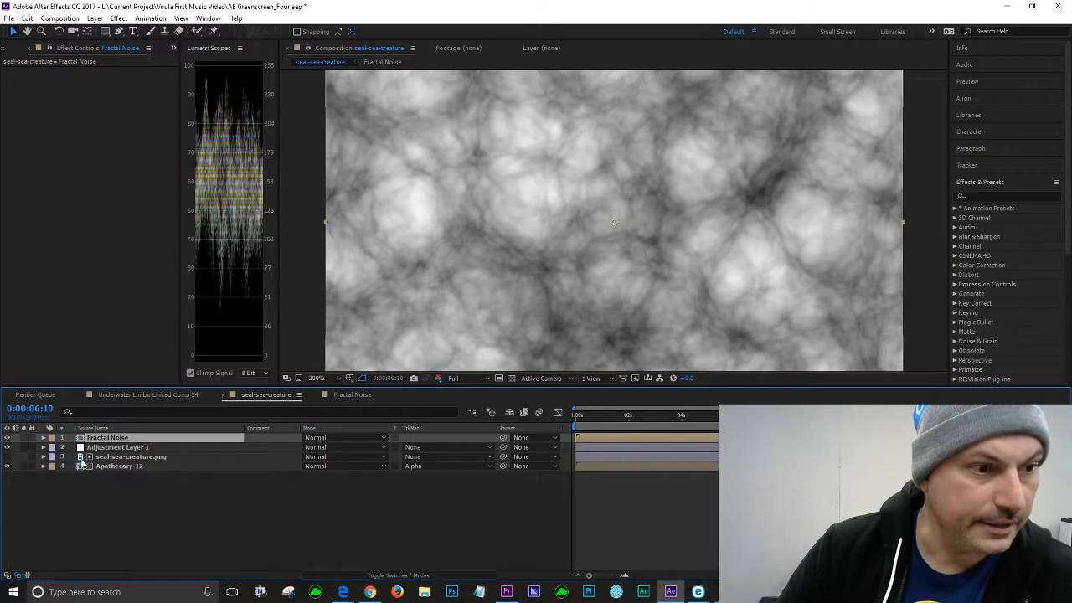
pyautogui.moveTo(623, 415); pyautogui.dragTo(714, 416)
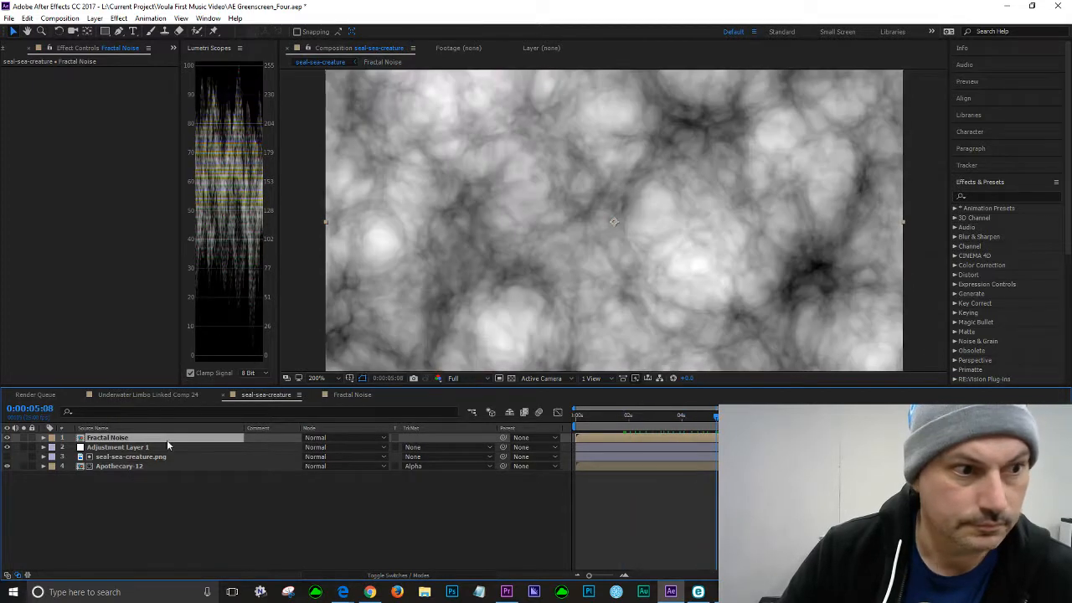
pyautogui.click(7, 437)
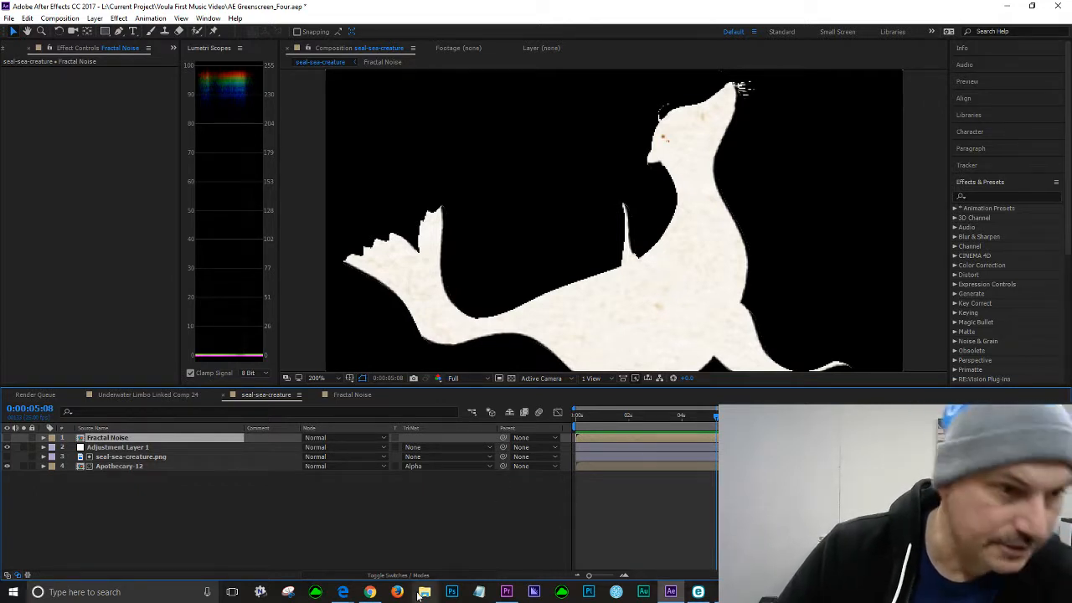
# Rename the adjustment layer in the seal-sea-creature composition as Displacement Map
pyautogui.click(136, 449)
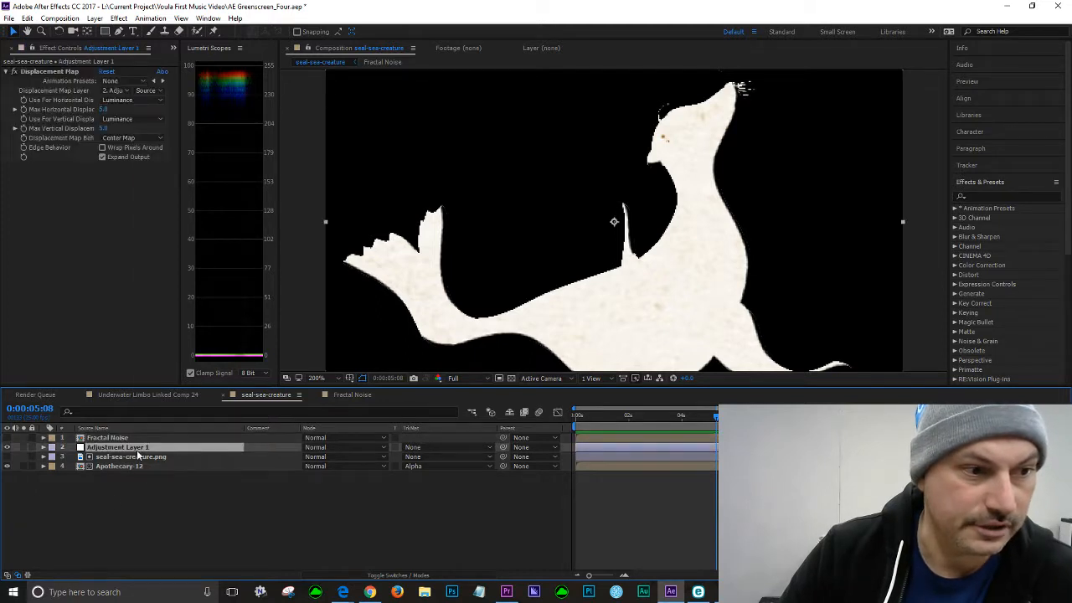
pyautogui.rightClick(138, 453)
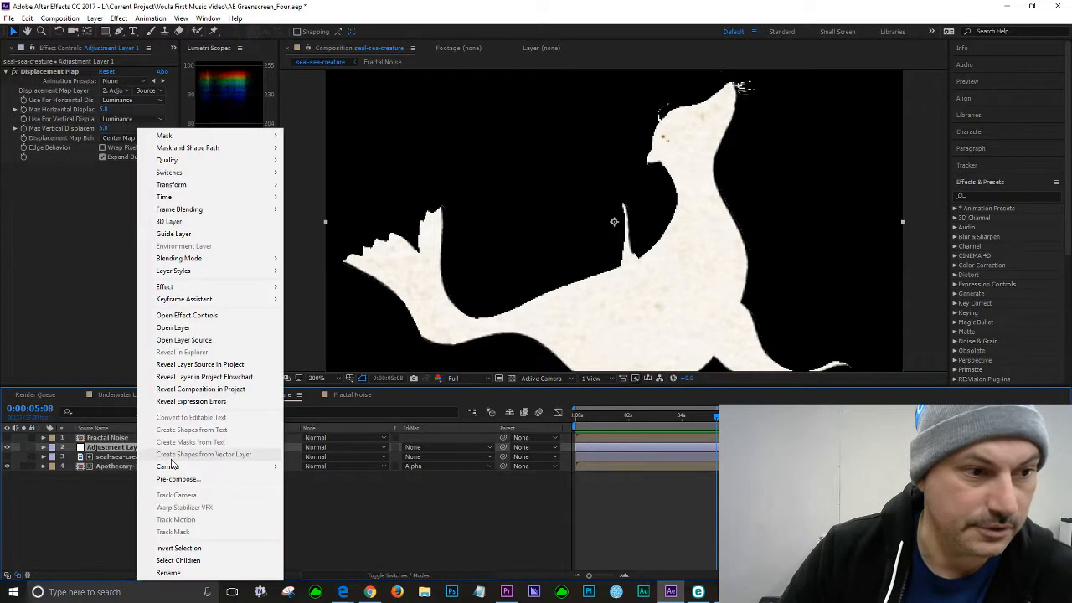
pyautogui.click(170, 573)
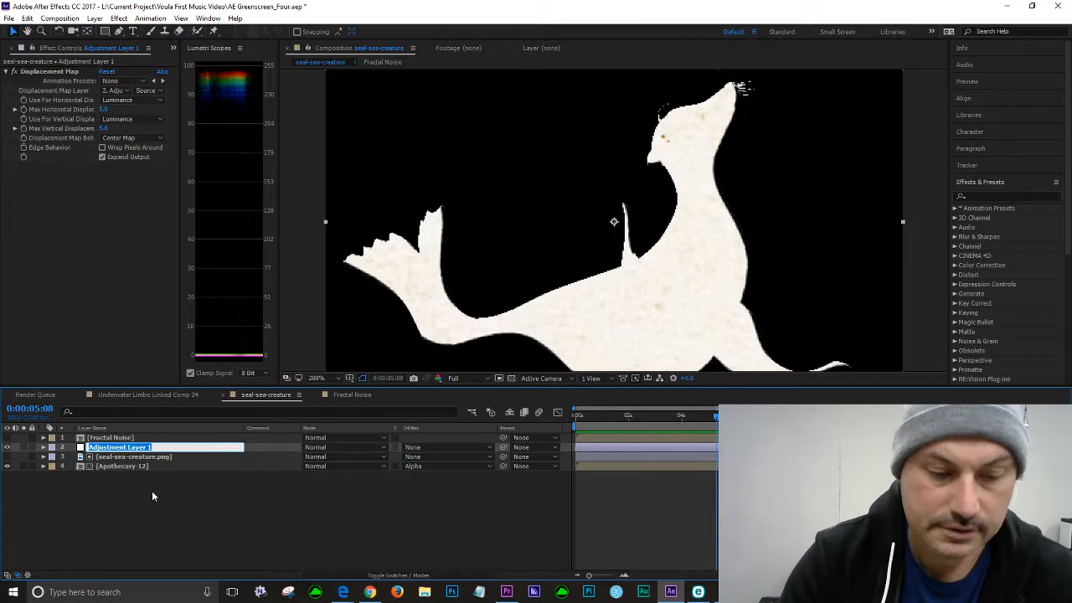
pyautogui.write('Disp')
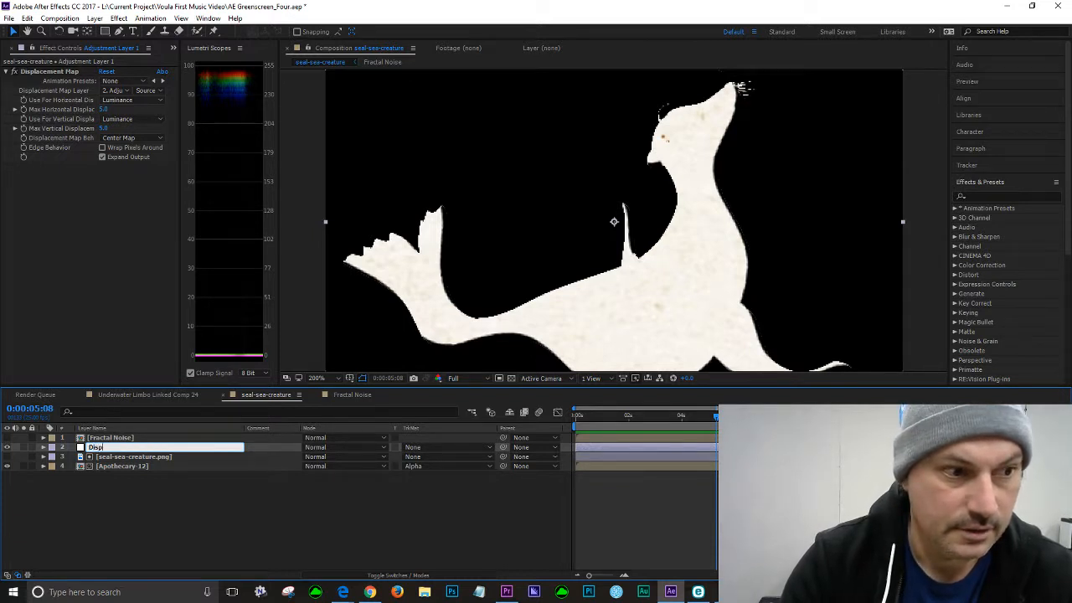
pyautogui.write('lacement Map')
pyautogui.press('Return')
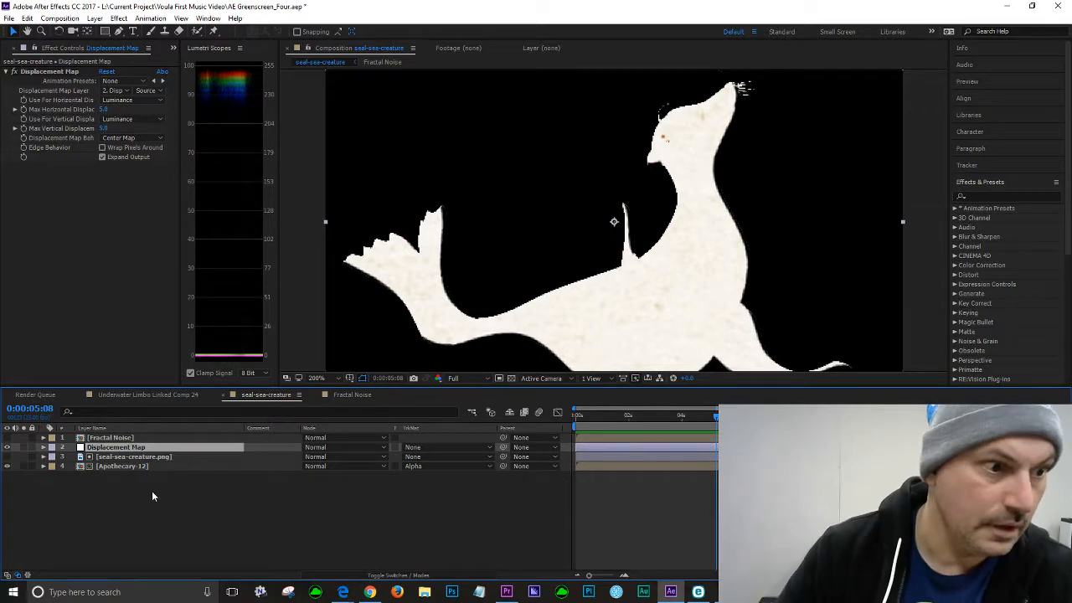
# Set the Displacement Map effect's map layer to Fractal Noise and preview the wobbling seal from the start
pyautogui.click(126, 90)
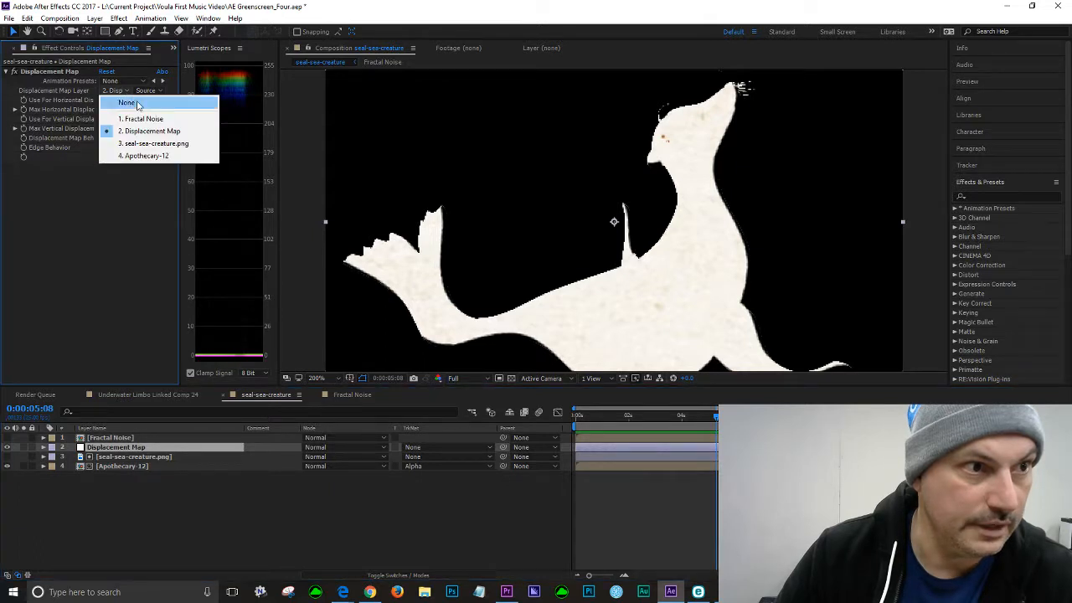
pyautogui.click(152, 117)
pyautogui.moveTo(646, 418); pyautogui.dragTo(549, 412)
pyautogui.press('space')
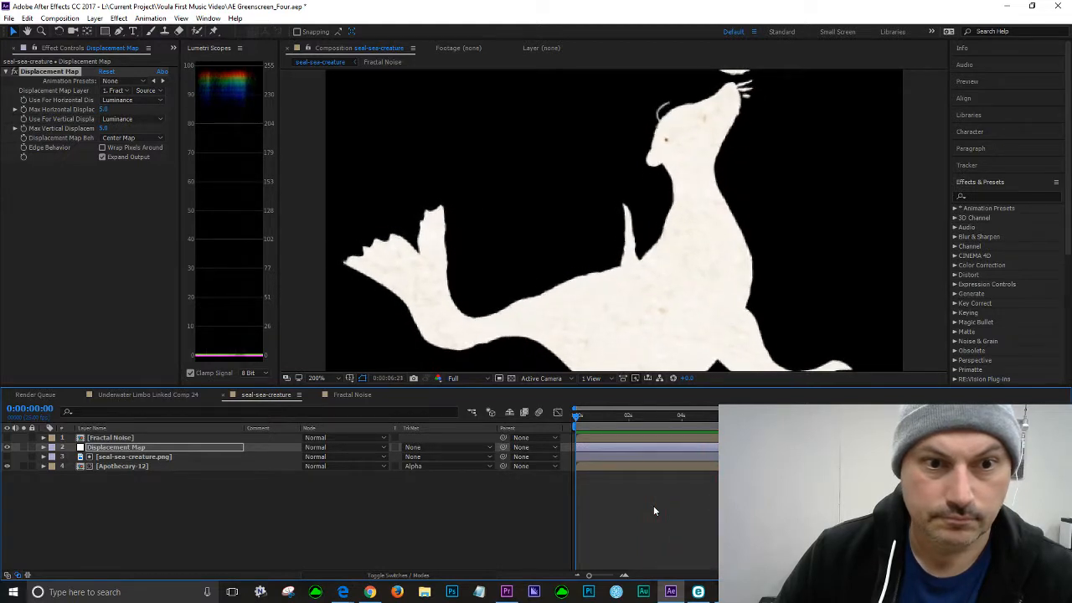
pyautogui.press('space')
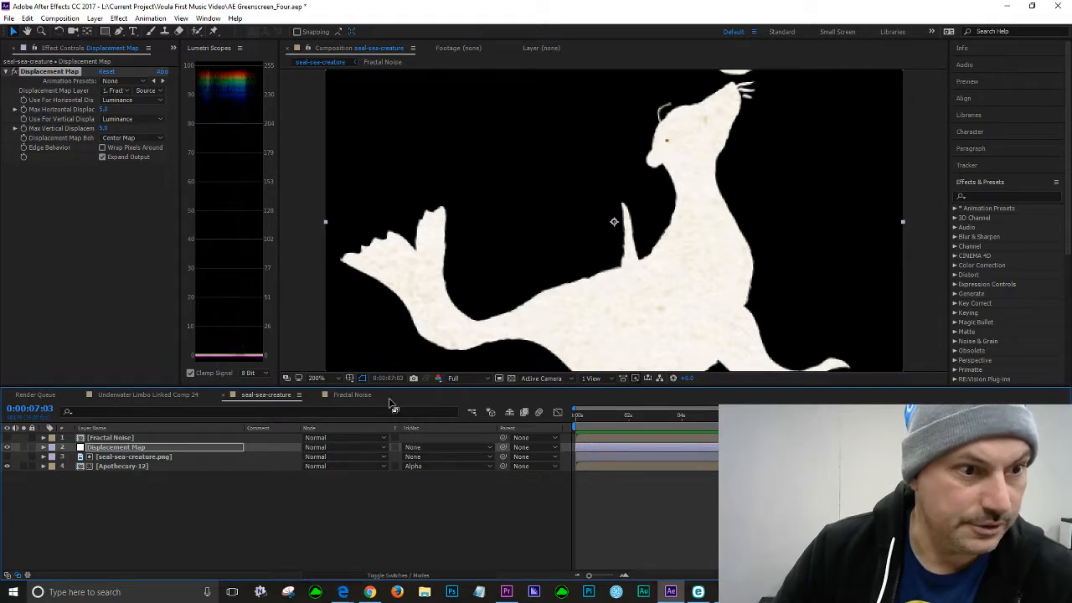
# Set the Contrast of the Fractal Noise effect in the Fractal Noise composition to 140
pyautogui.click(359, 395)
pyautogui.click(53, 447)
pyautogui.click(53, 449)
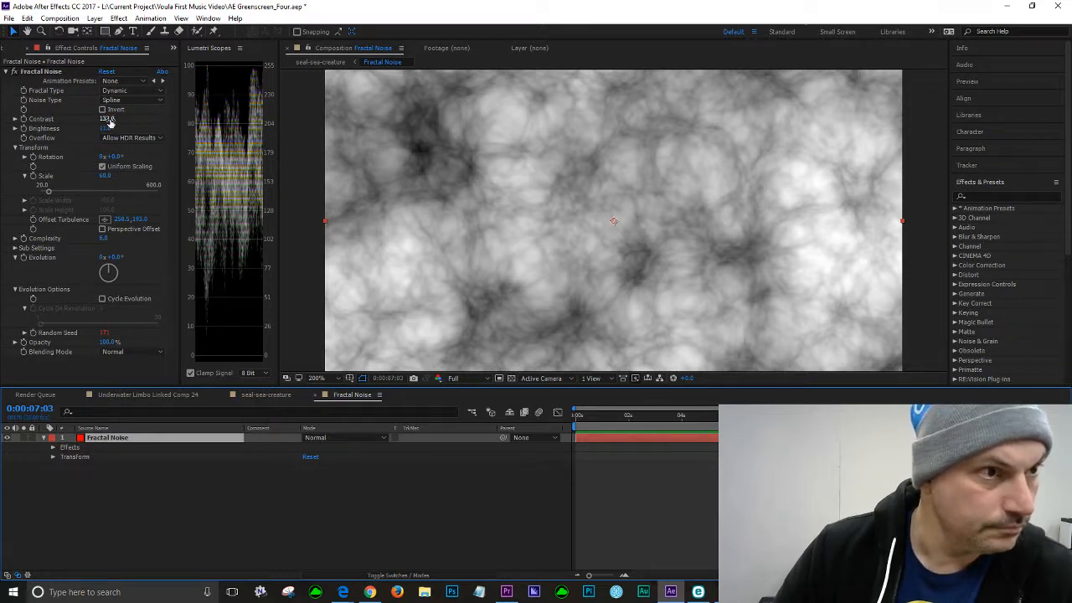
pyautogui.click(107, 119)
pyautogui.write('140')
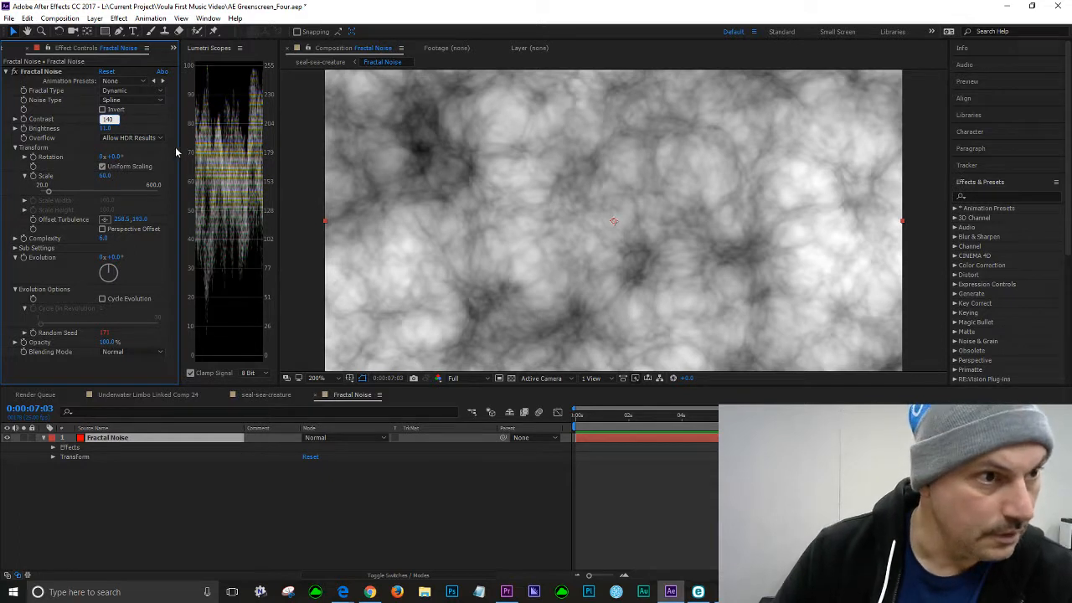
pyautogui.press('Return')
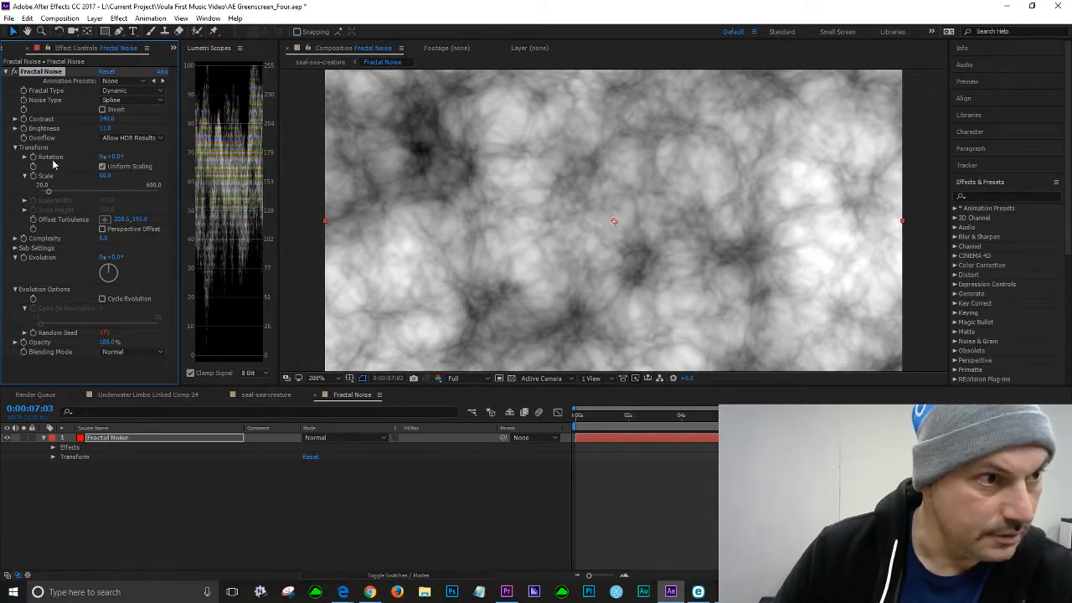
# Set the Fractal Noise effect's Scale to 70 and preview the displacement in the seal-sea-creature composition
pyautogui.click(105, 176)
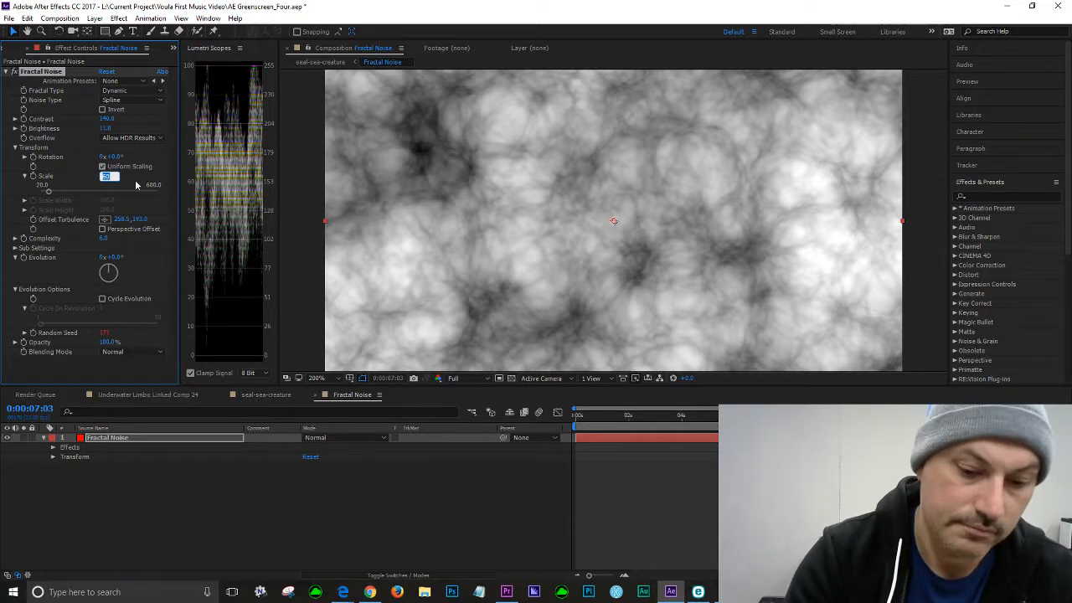
pyautogui.write('7')
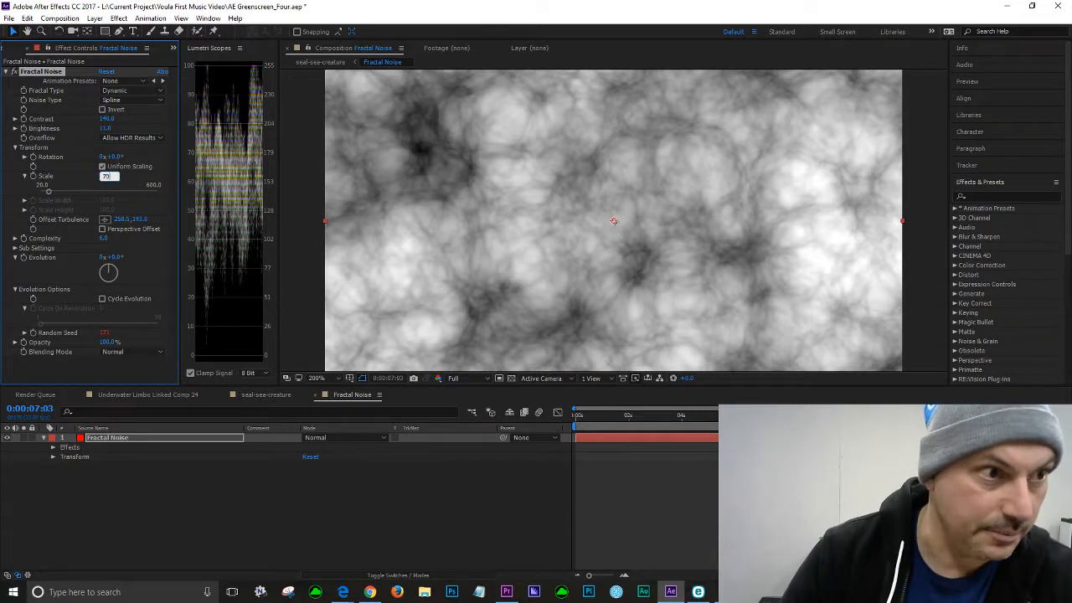
pyautogui.press('Return')
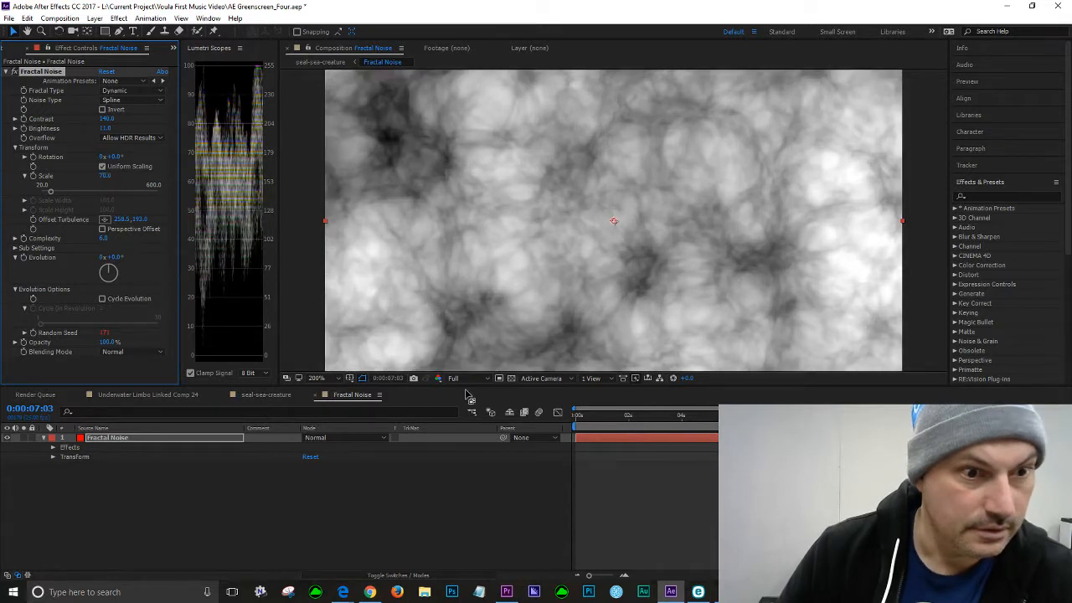
pyautogui.click(279, 394)
pyautogui.click(651, 417)
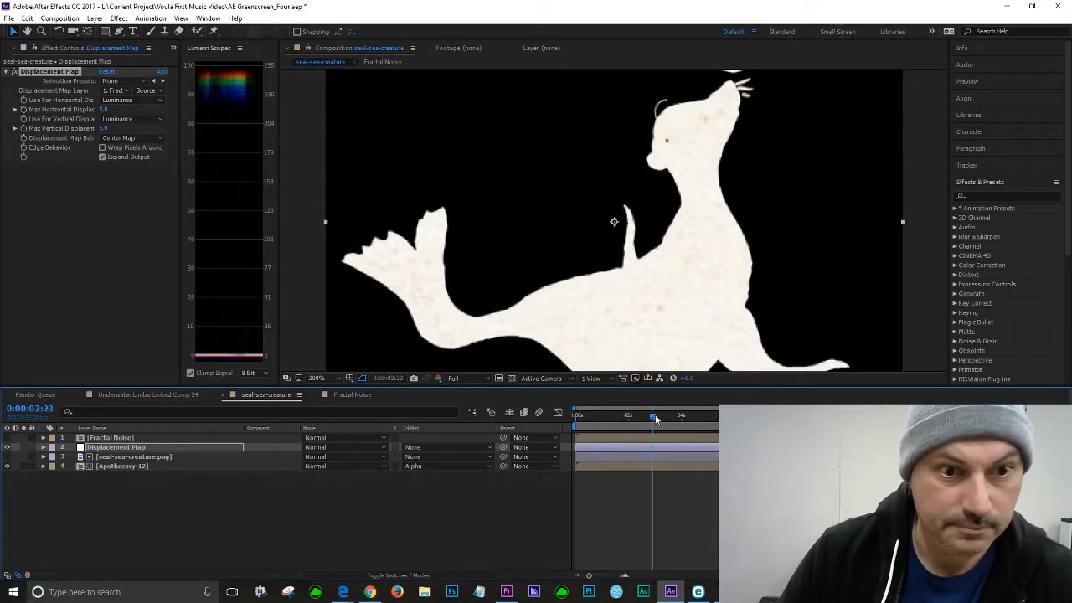
pyautogui.press('space')
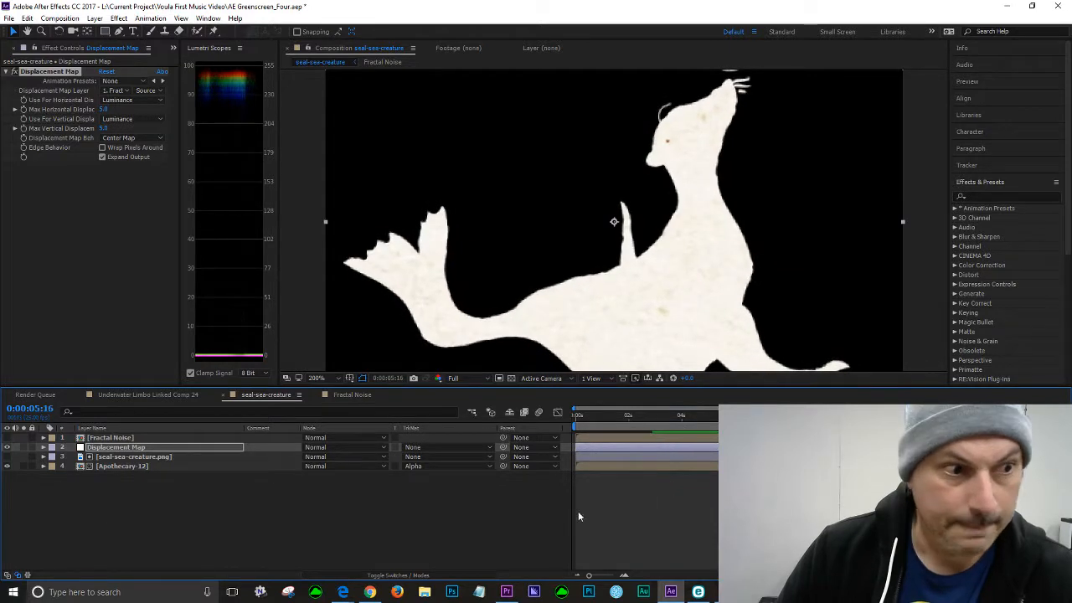
# Show the seal-sea-creature.png layer and preview the full coloured seal animation from the start at 100% zoom
pyautogui.click(6, 456)
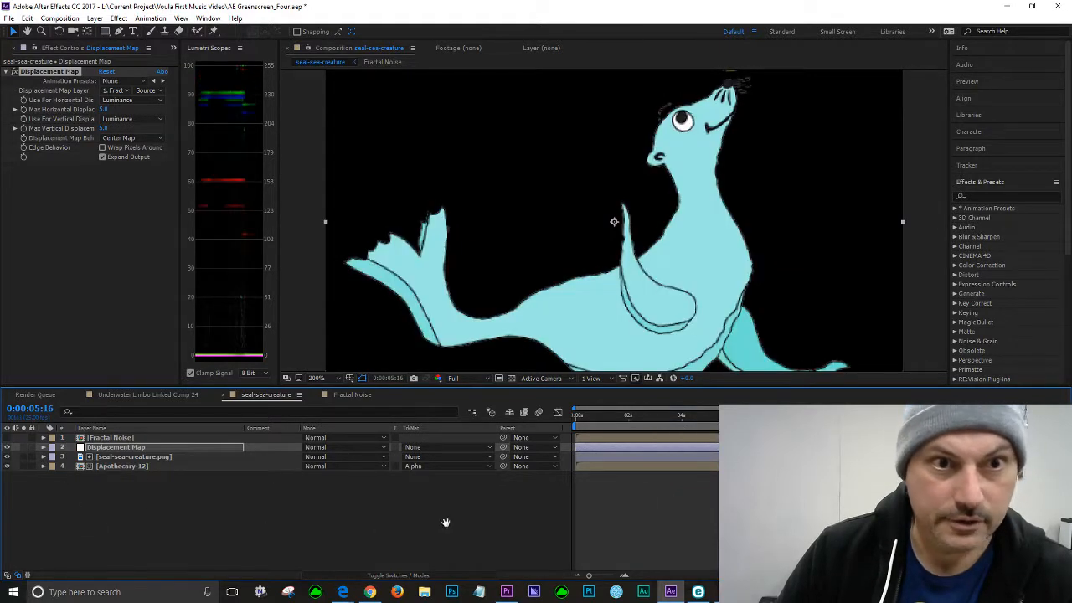
pyautogui.scroll(-1, 704, 234)
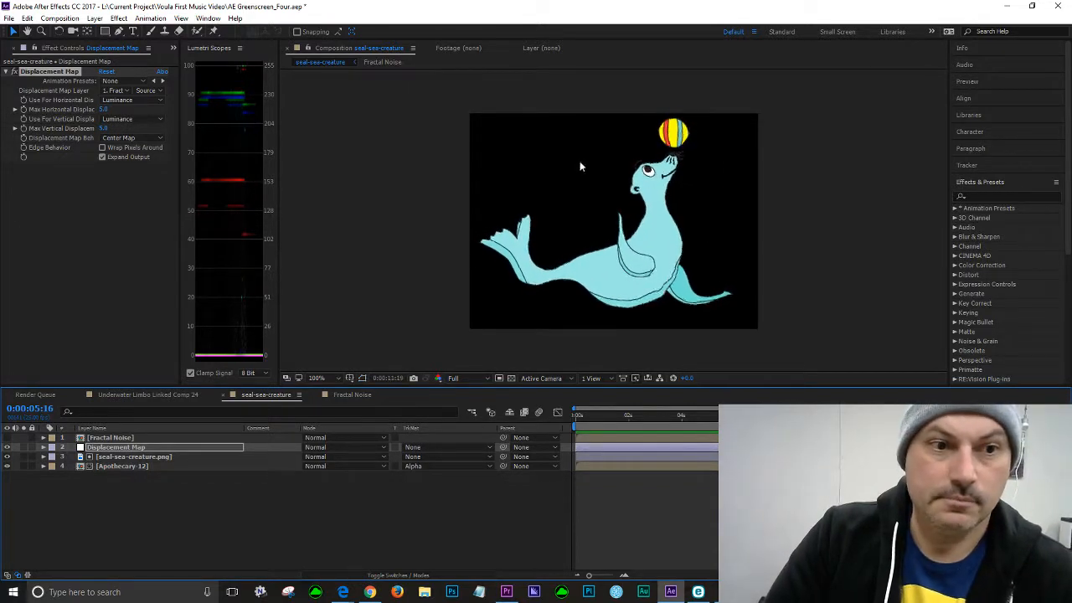
pyautogui.press('space')
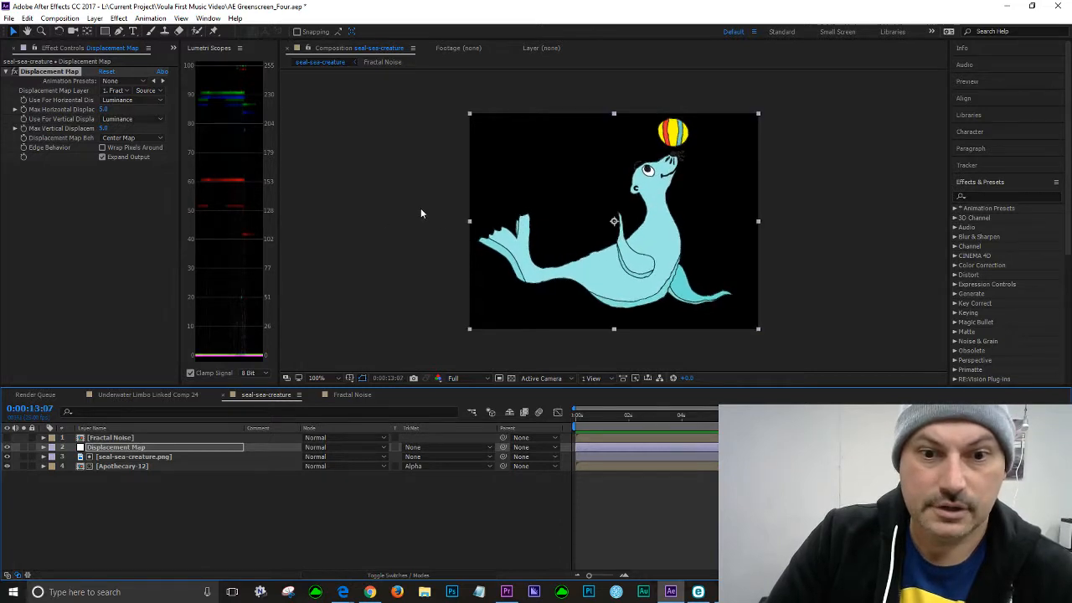
pyautogui.click(592, 419)
pyautogui.press('space')
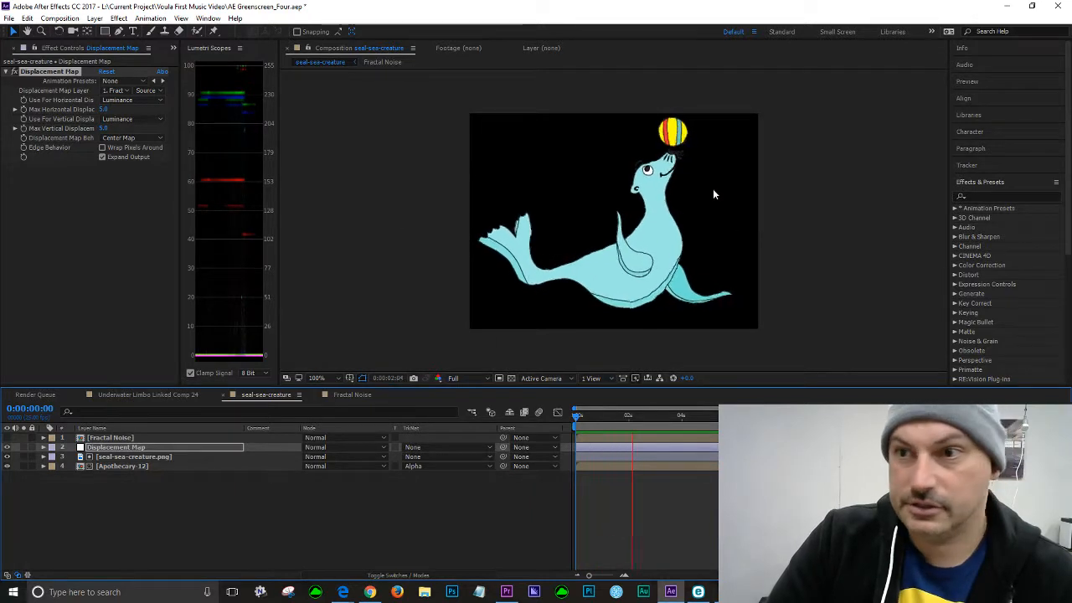
# Preview the seal animation in a maximized composition view at 200%, then restore the normal layout at 100% zoom
pyautogui.click(392, 213)
pyautogui.press('`')
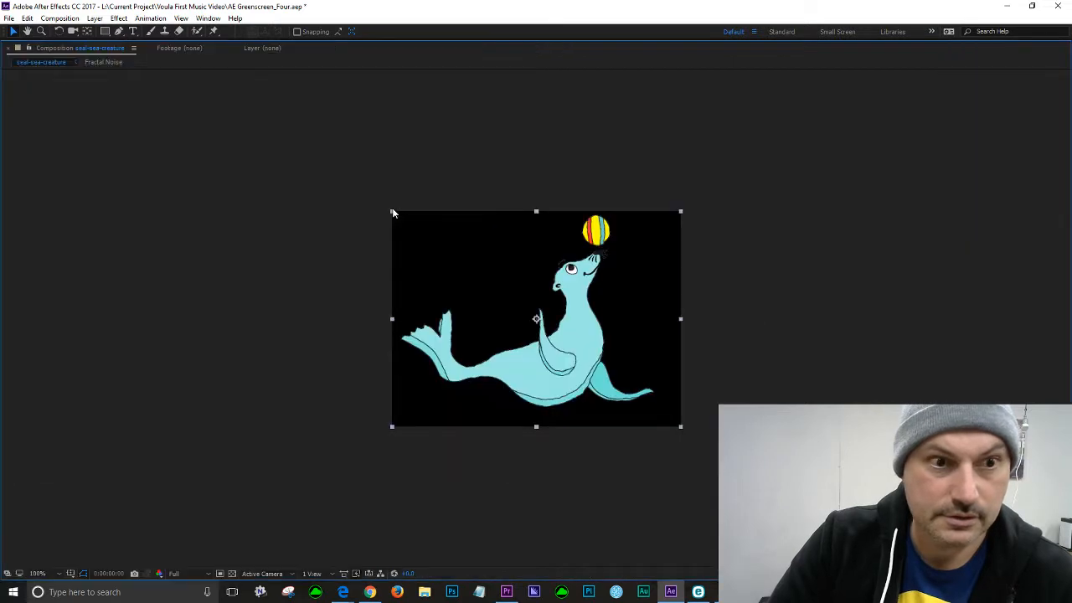
pyautogui.press('.')
pyautogui.press('space')
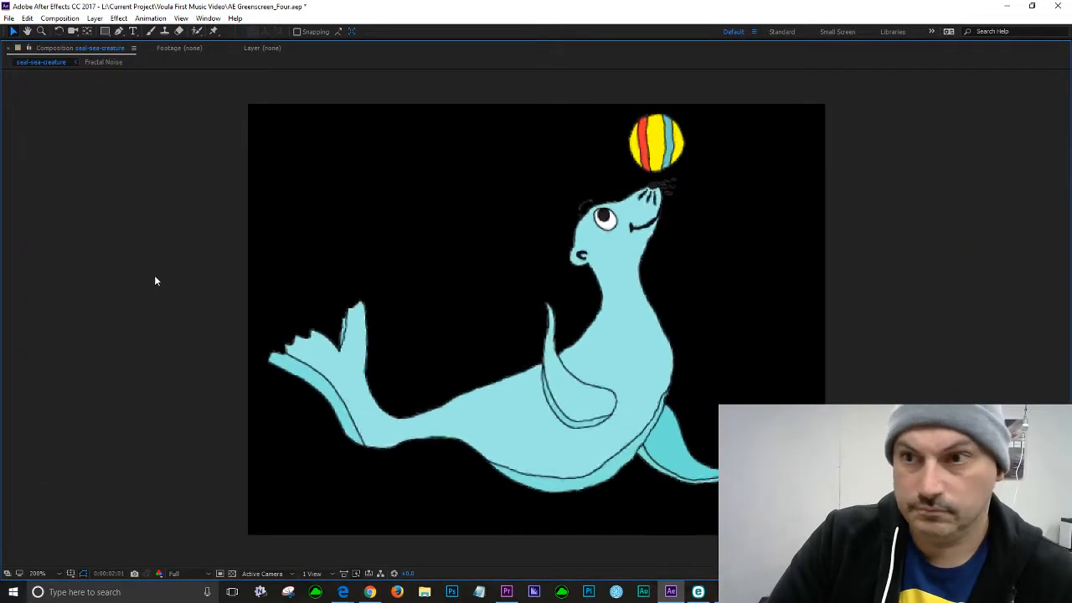
pyautogui.press('space')
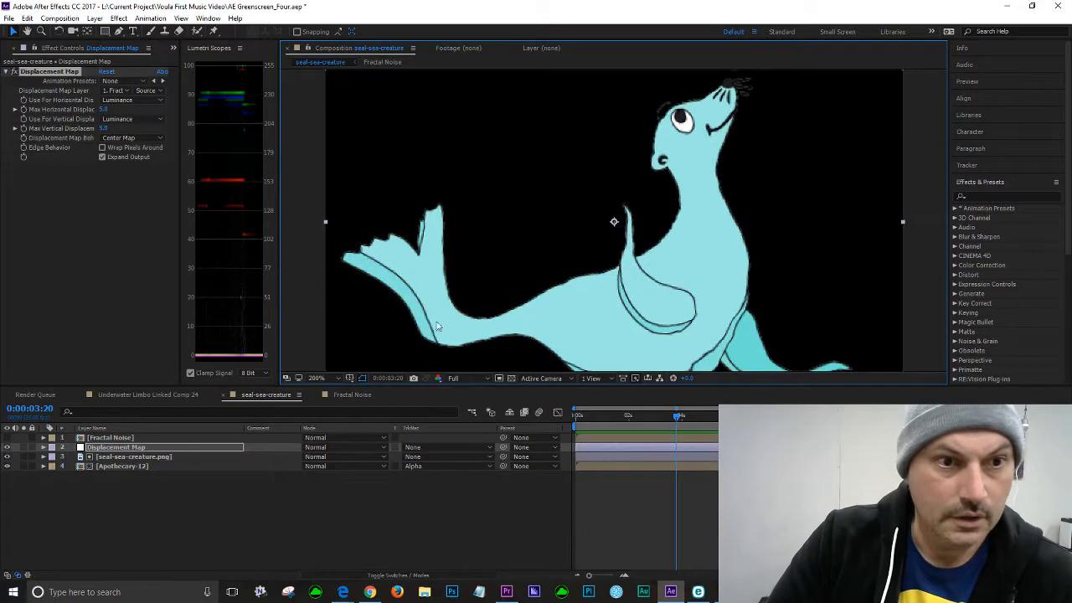
pyautogui.scroll(-1, 665, 306)
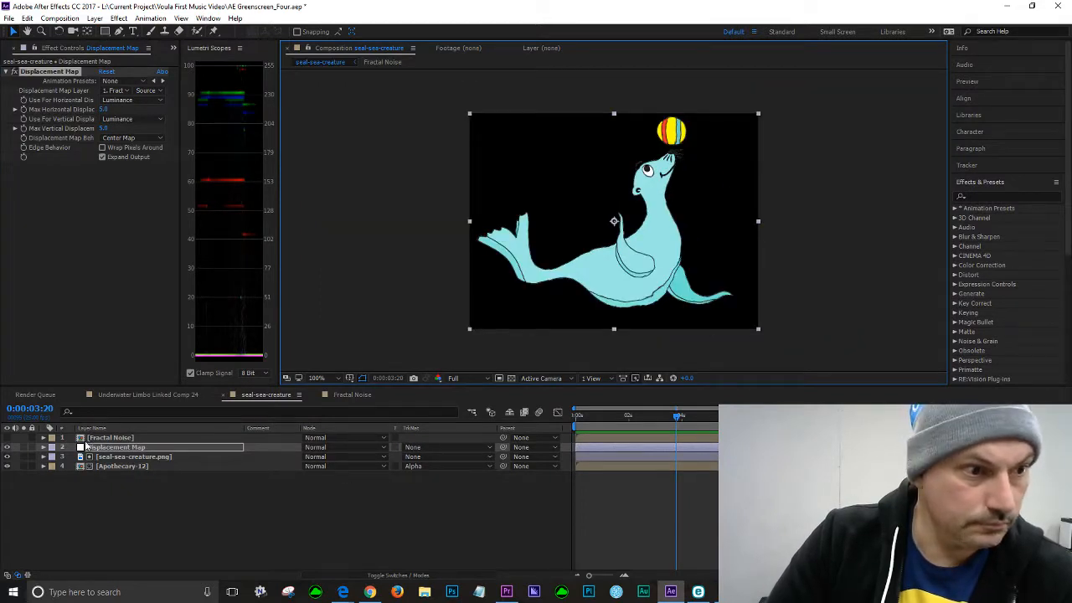
# Check the Underwater Limbo Linked Comp 24 composition, then select all four layers in the seal-sea-creature composition
pyautogui.click(142, 395)
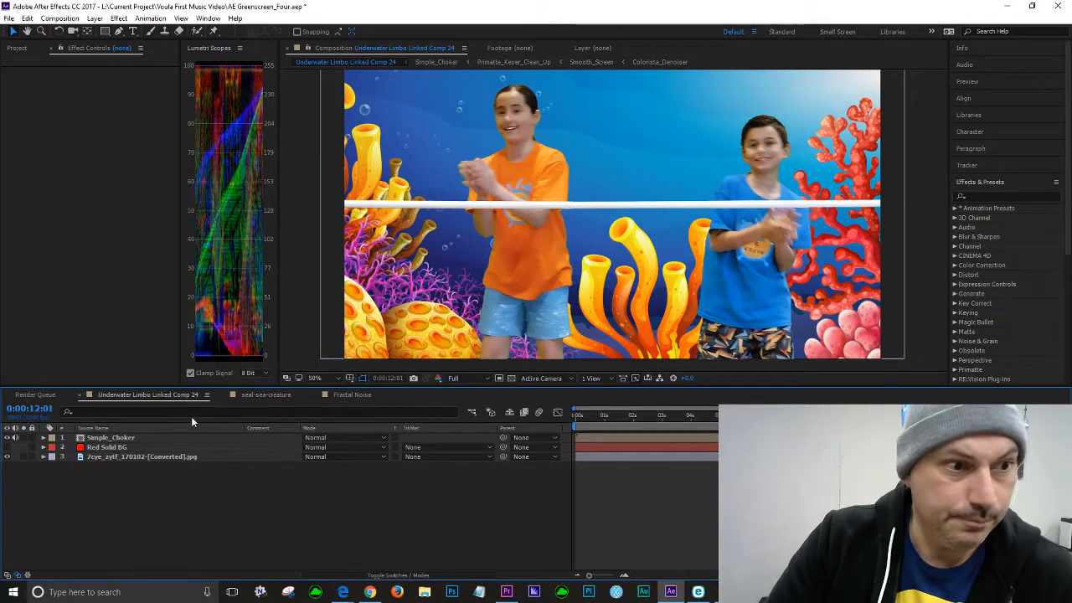
pyautogui.click(272, 399)
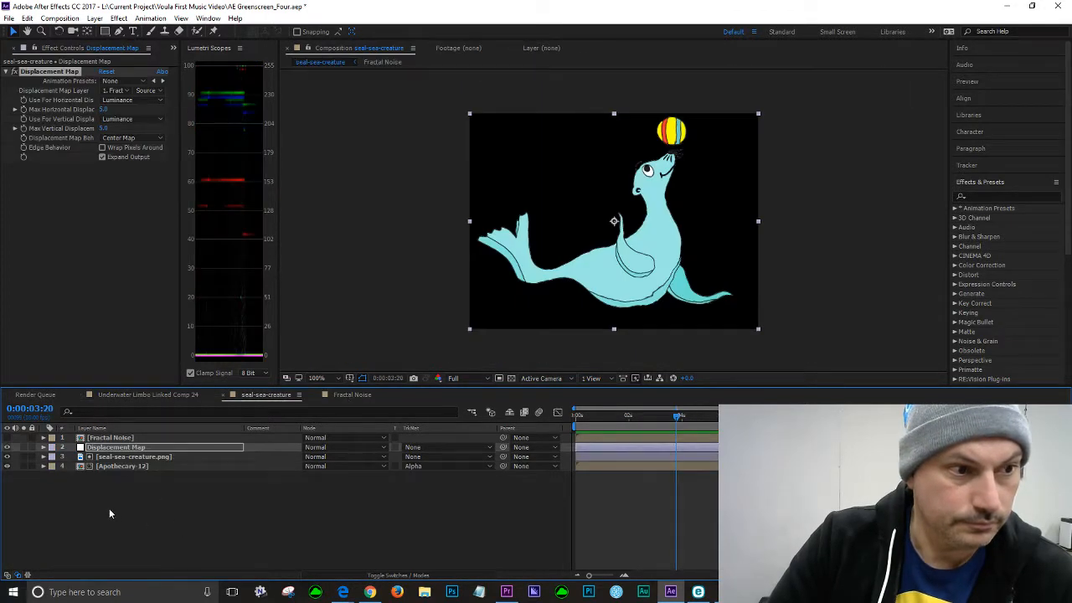
pyautogui.click(129, 437)
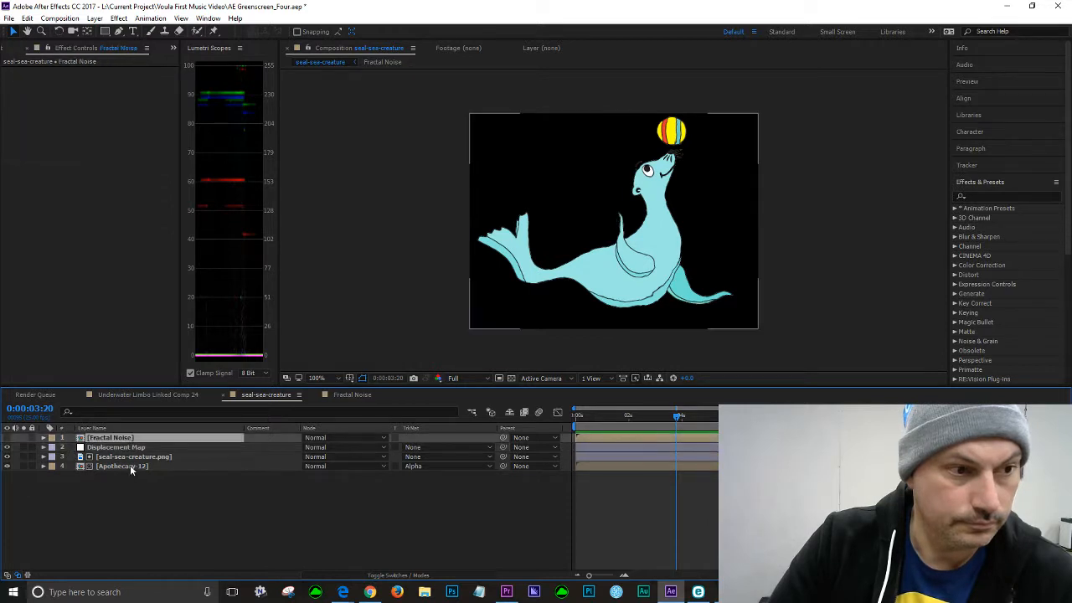
pyautogui.keyDown('shift'); pyautogui.click(130, 468); pyautogui.keyUp('shift')
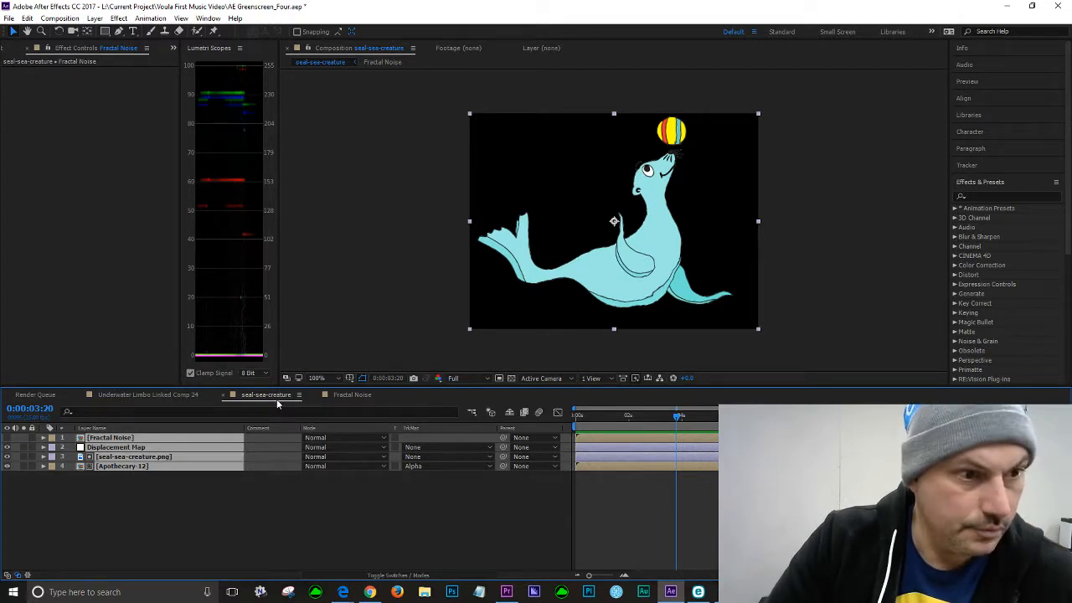
# Locate the seal-sea-creature composition in the project's Seal Sea Creature folder and preview its animation
pyautogui.click(174, 48)
pyautogui.click(203, 68)
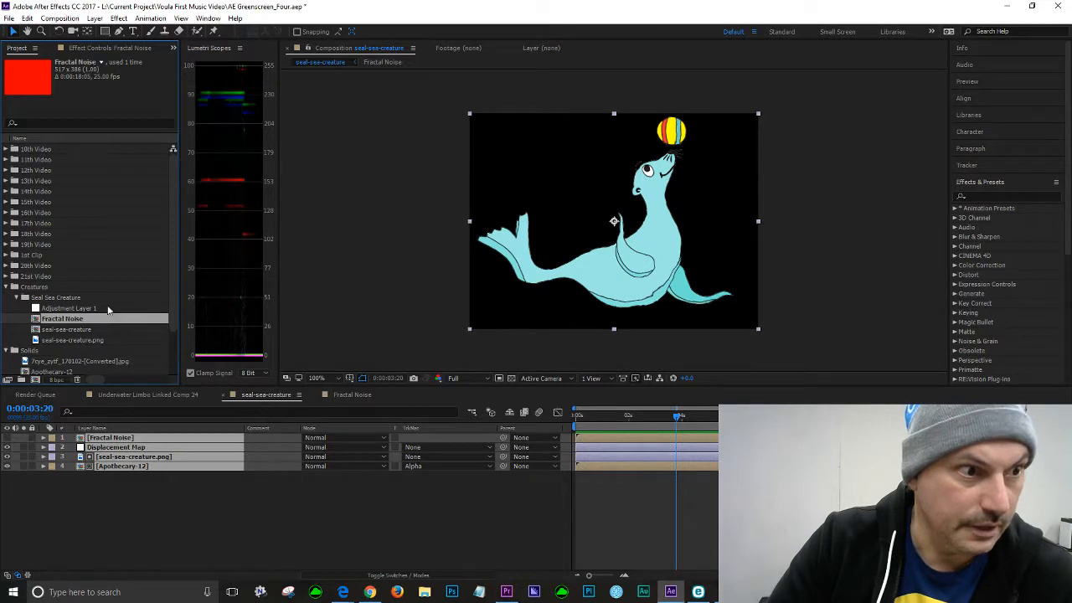
pyautogui.click(70, 299)
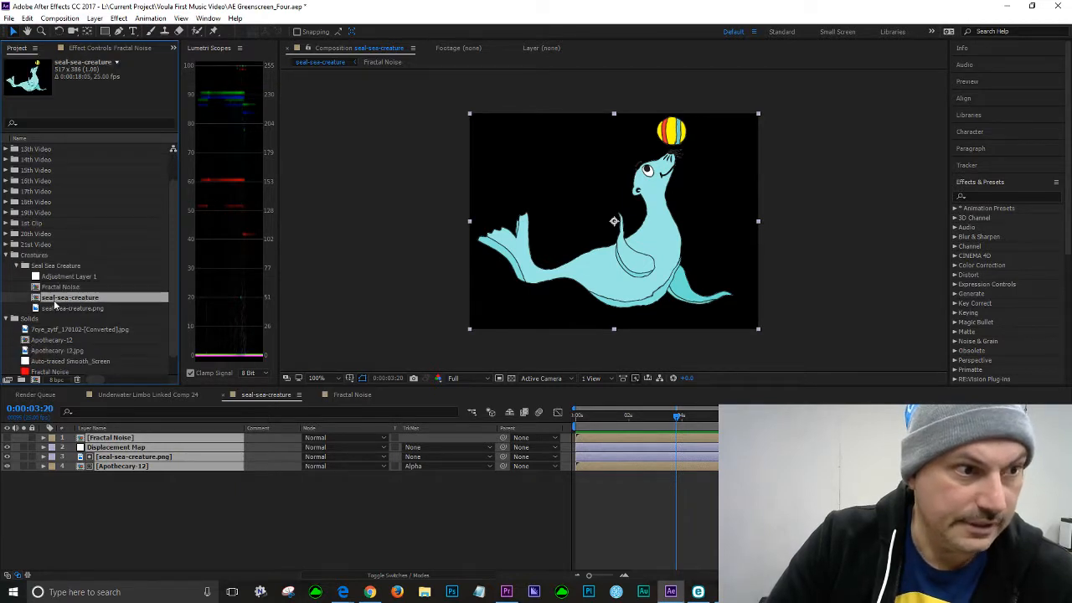
pyautogui.doubleClick(36, 298)
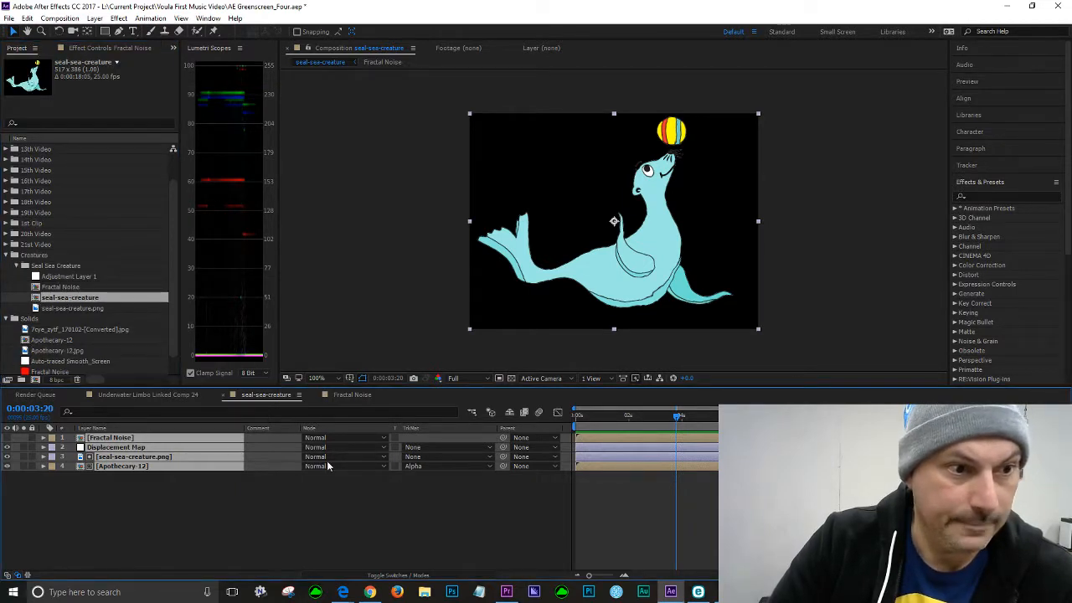
pyautogui.click(286, 509)
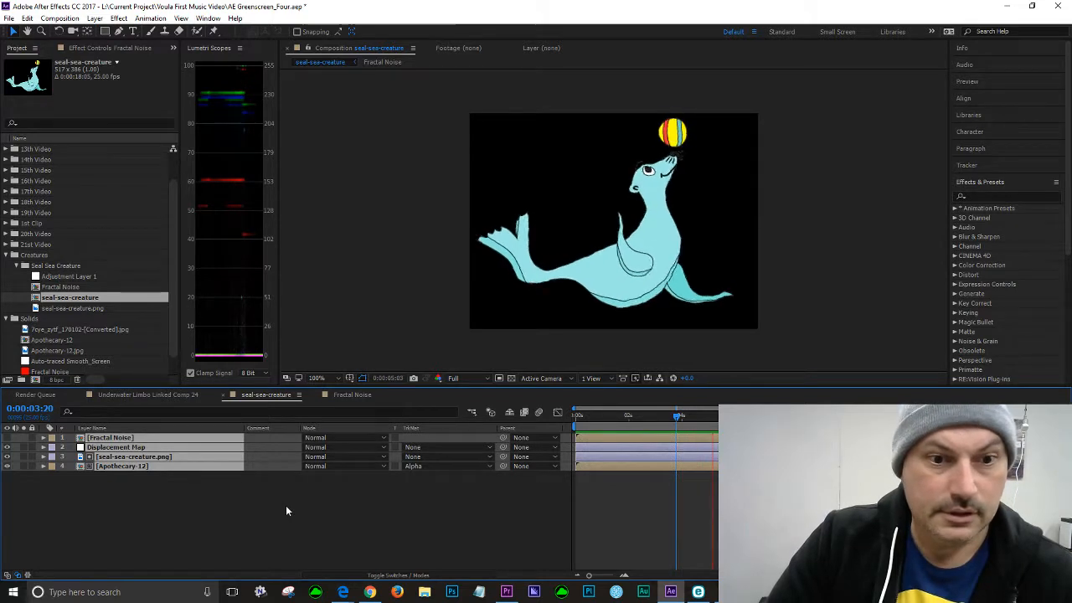
pyautogui.press('space')
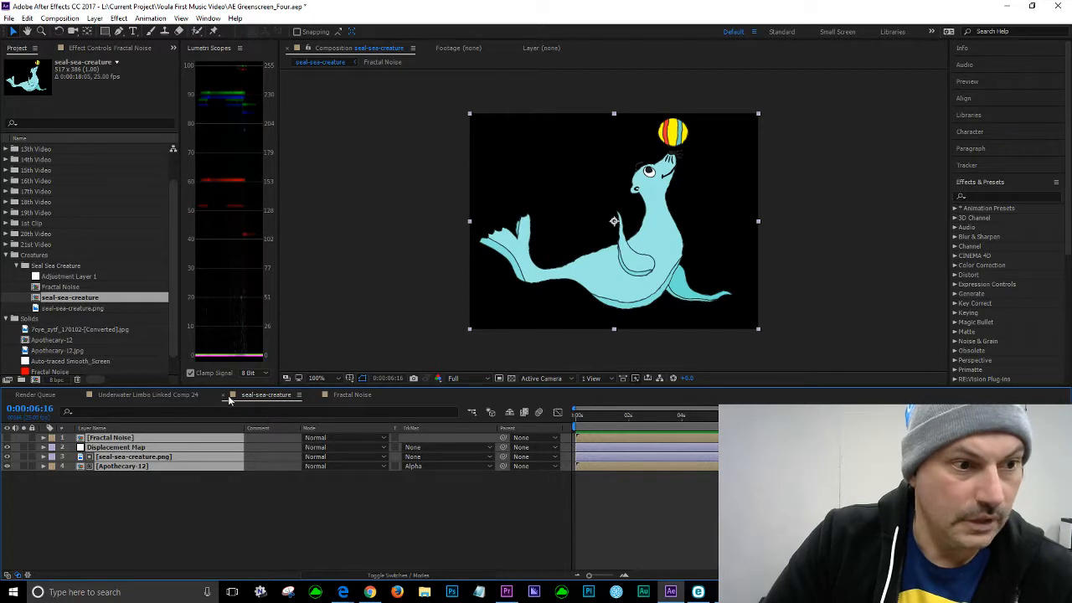
# Close the Fractal Noise and seal-sea-creature compositions and select the Seal Sea Creature folder in the project
pyautogui.click(316, 400)
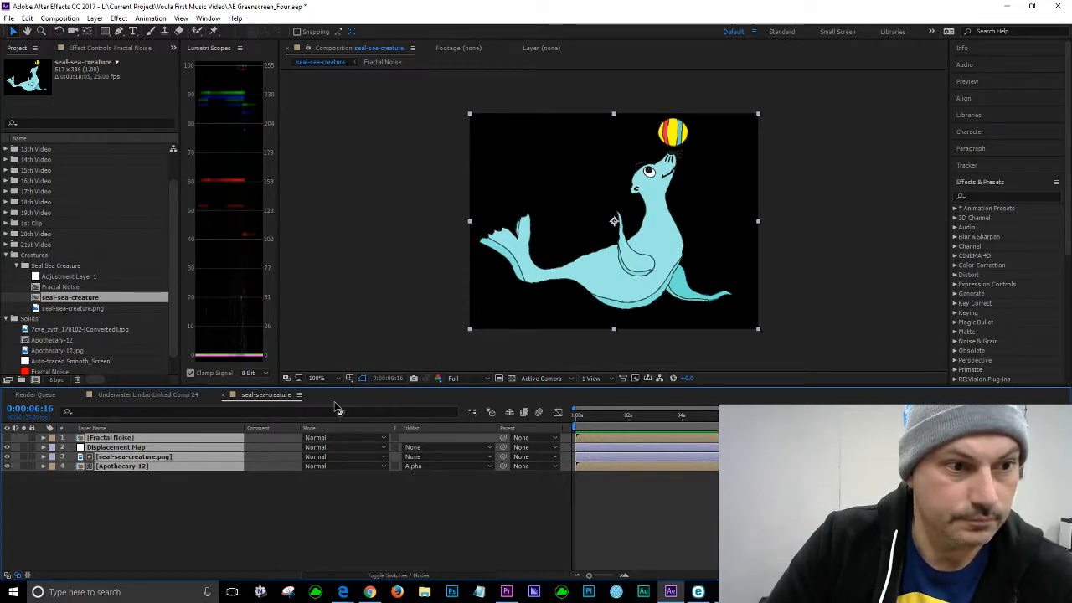
pyautogui.click(224, 397)
pyautogui.click(57, 266)
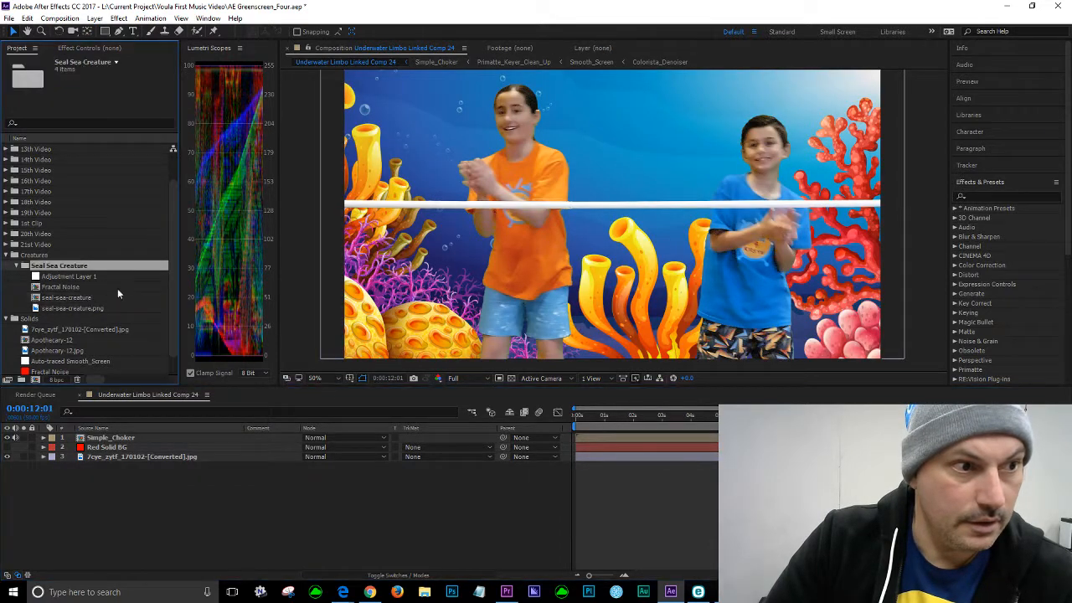
# Switch to Illustrator and draw a new artboard about 516 by 311 pt below the turquoise seal's artboard
pyautogui.click(726, 591)
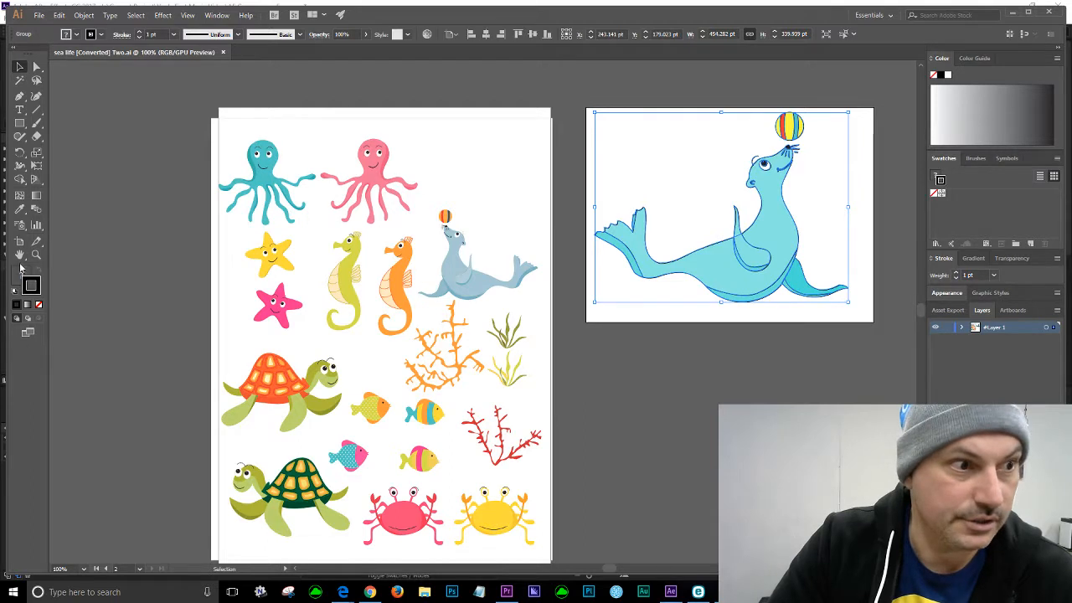
pyautogui.click(19, 241)
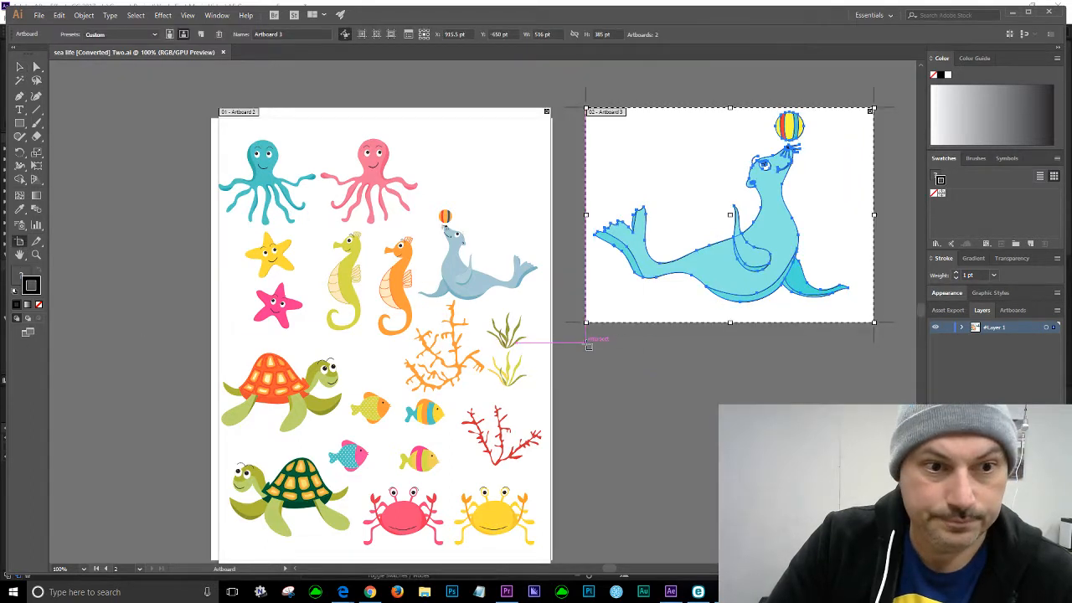
pyautogui.moveTo(590, 346); pyautogui.dragTo(873, 519)
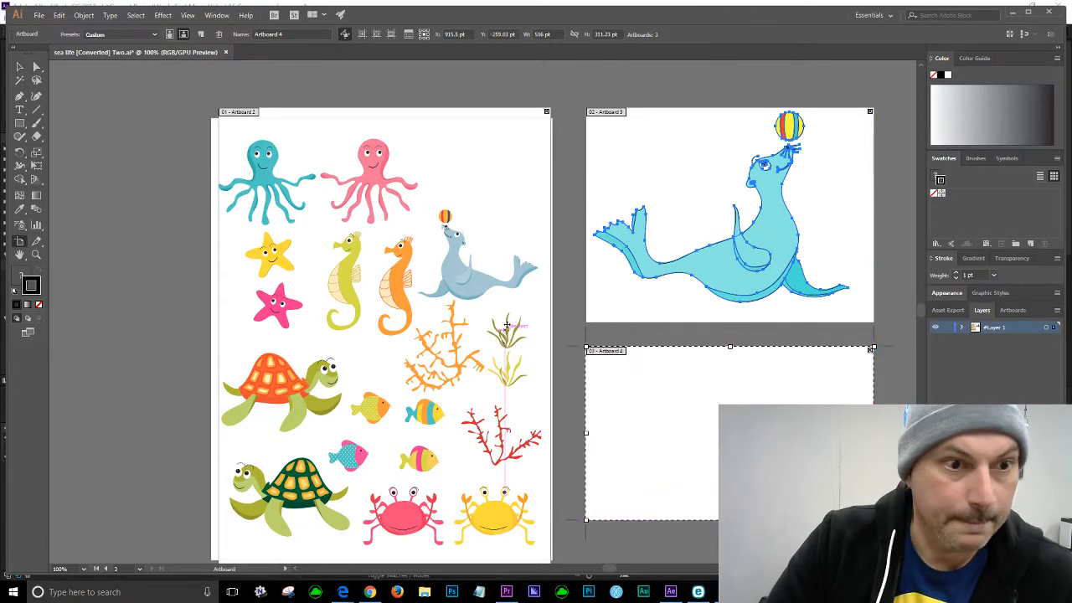
# Move the grey-blue seal onto the new artboard, enlarge it to about 395 by 295 pt, and deselect it
pyautogui.press('v')
pyautogui.moveTo(456, 271); pyautogui.dragTo(650, 411)
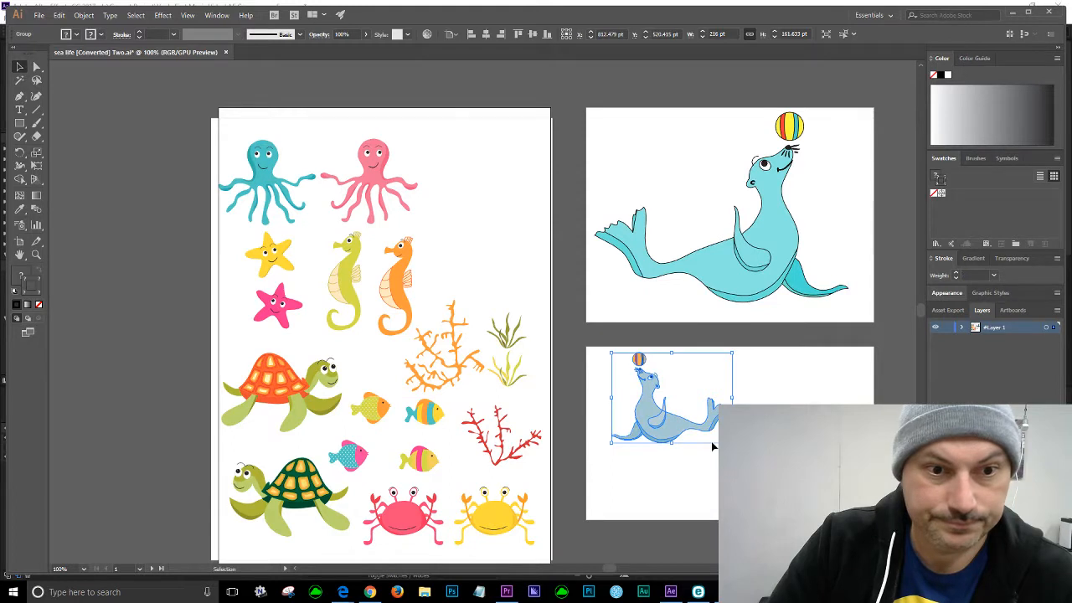
pyautogui.moveTo(717, 446); pyautogui.dragTo(832, 518)
pyautogui.moveTo(739, 481); pyautogui.dragTo(763, 476)
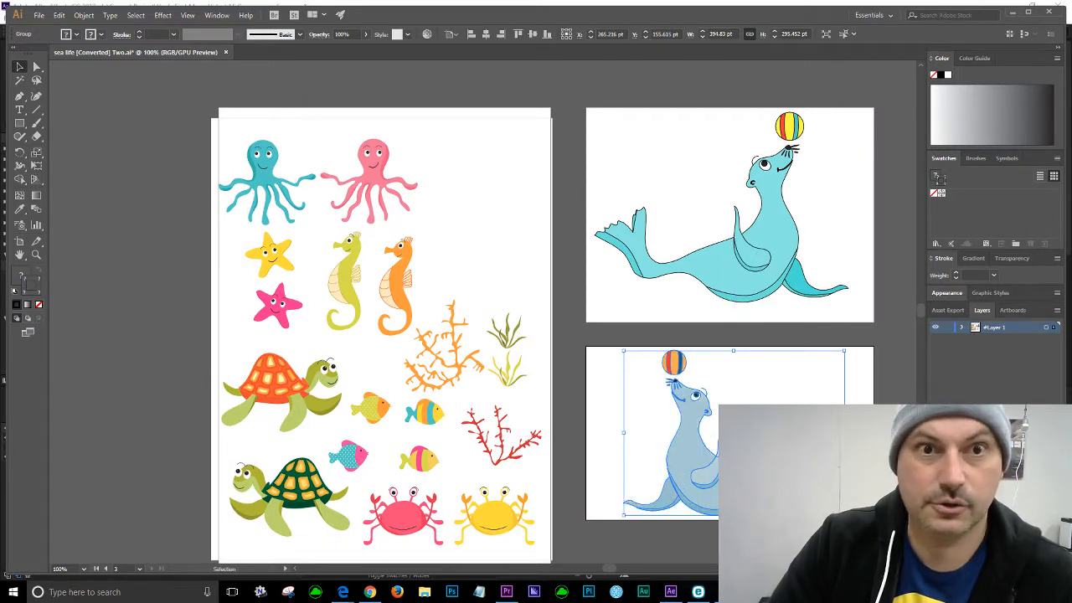
pyautogui.hotkey('ctrl', 'shift', 'a')
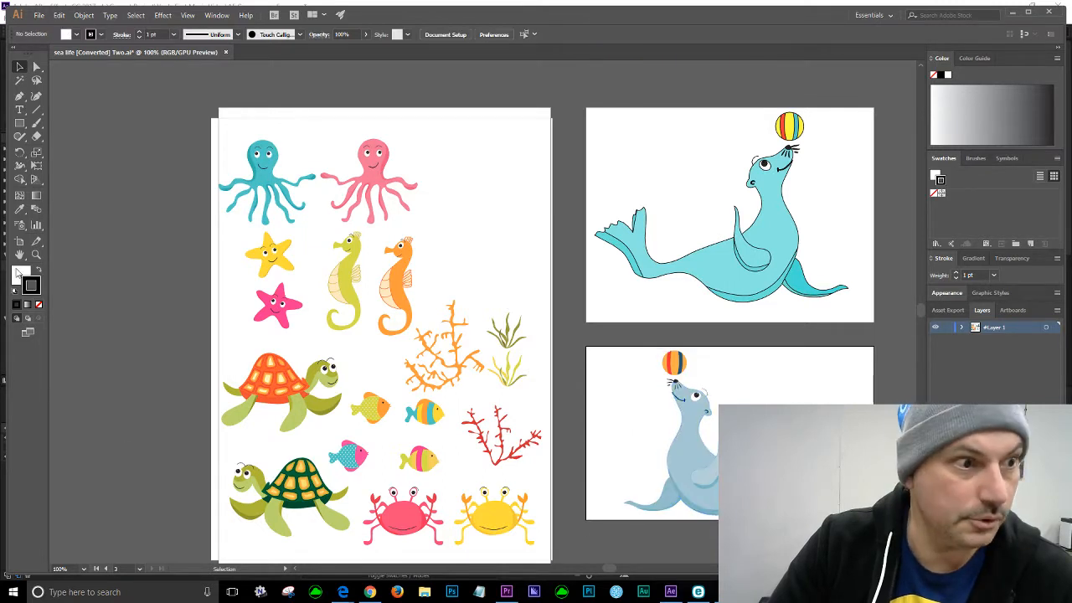
# Trim both sides of the grey-blue seal's artboard to a width of about 411 pt
pyautogui.click(20, 242)
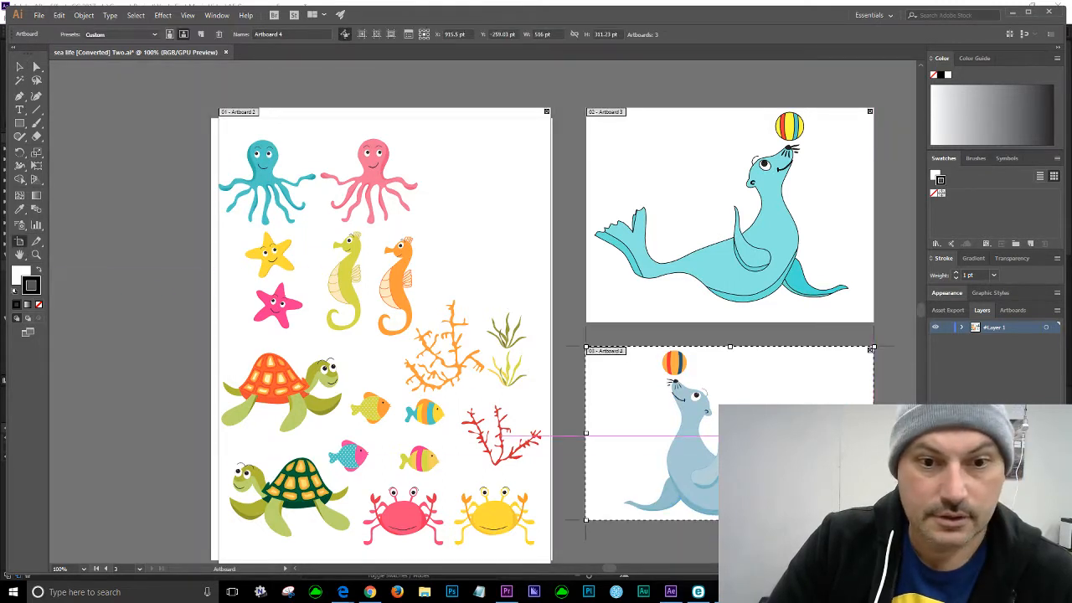
pyautogui.moveTo(871, 348); pyautogui.dragTo(848, 347)
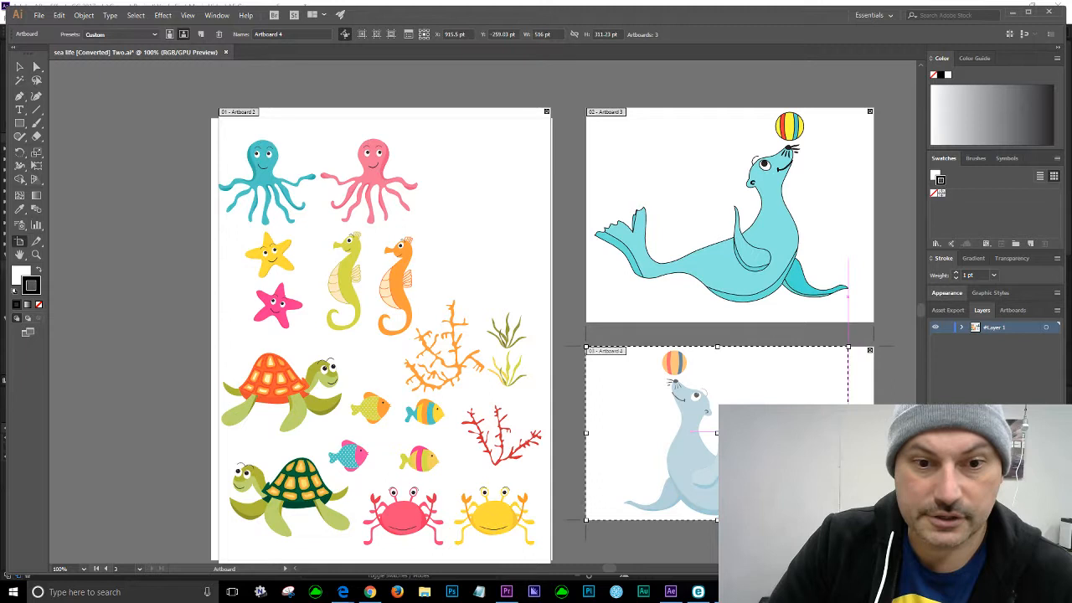
pyautogui.moveTo(586, 433); pyautogui.dragTo(619, 437)
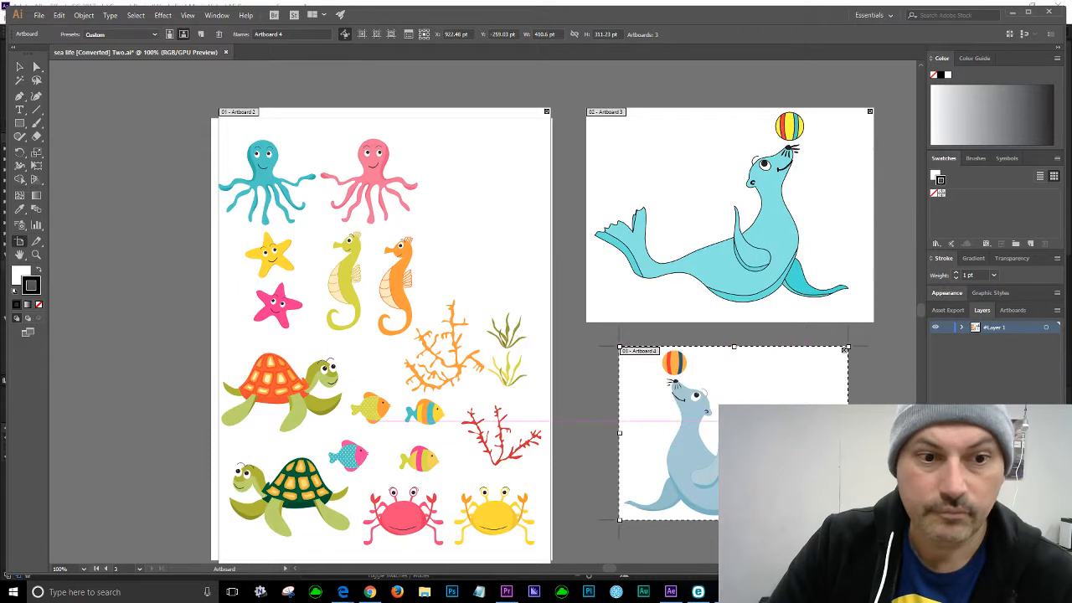
pyautogui.click(19, 66)
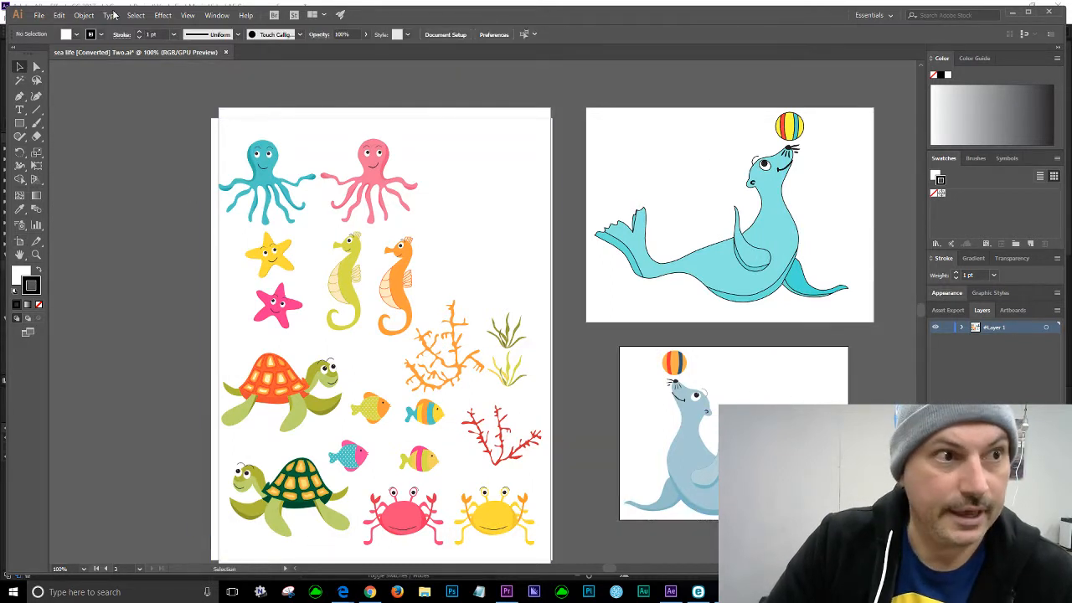
# Start Export for Screens with only Artboard 4 included in the export
pyautogui.click(38, 15)
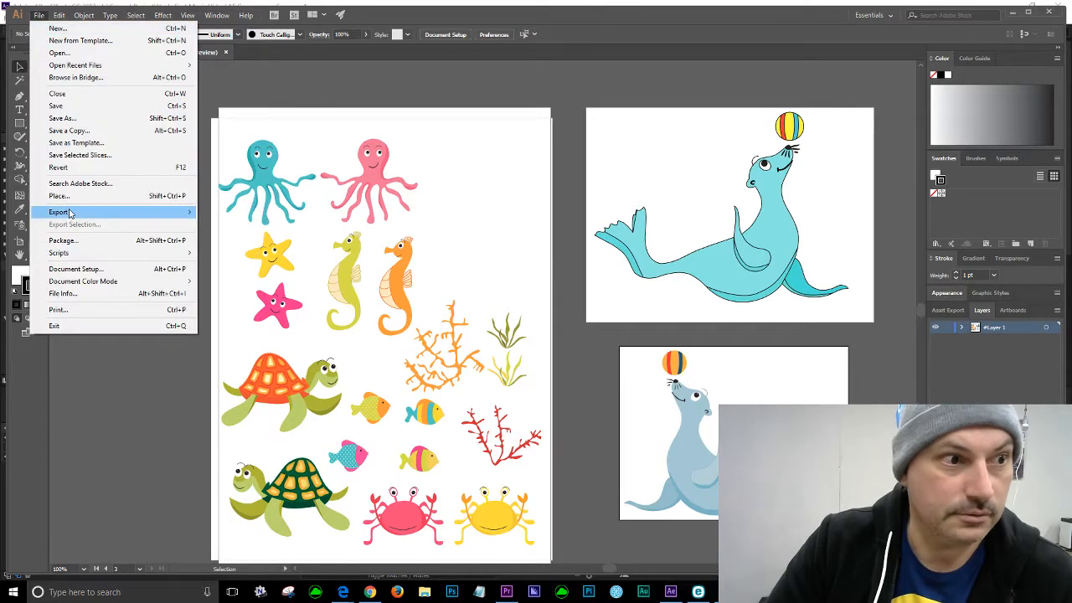
pyautogui.moveTo(191, 211)
pyautogui.click(236, 212)
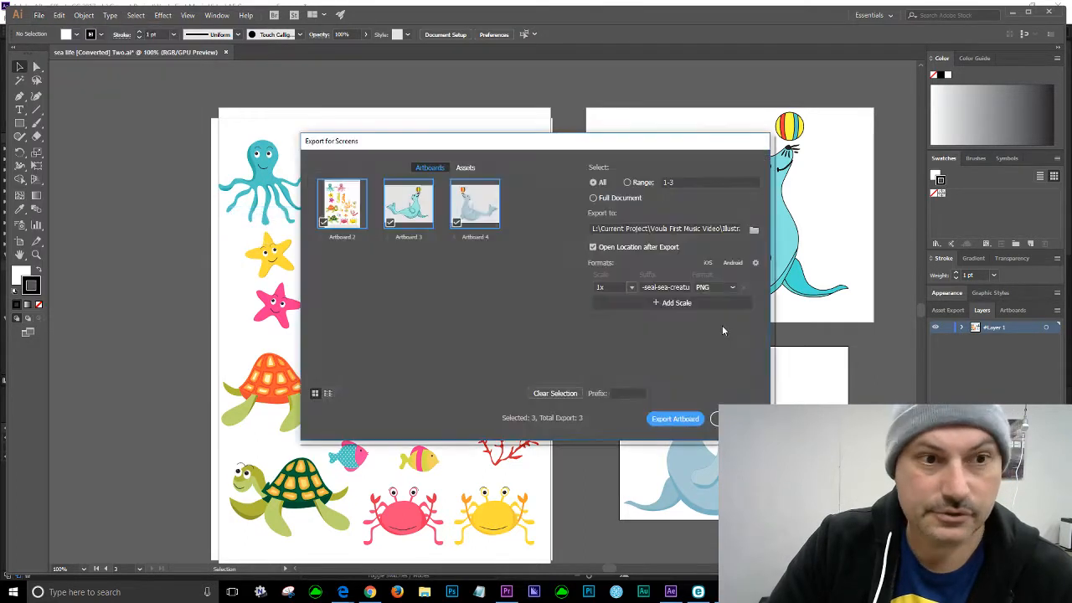
pyautogui.click(389, 223)
pyautogui.click(325, 223)
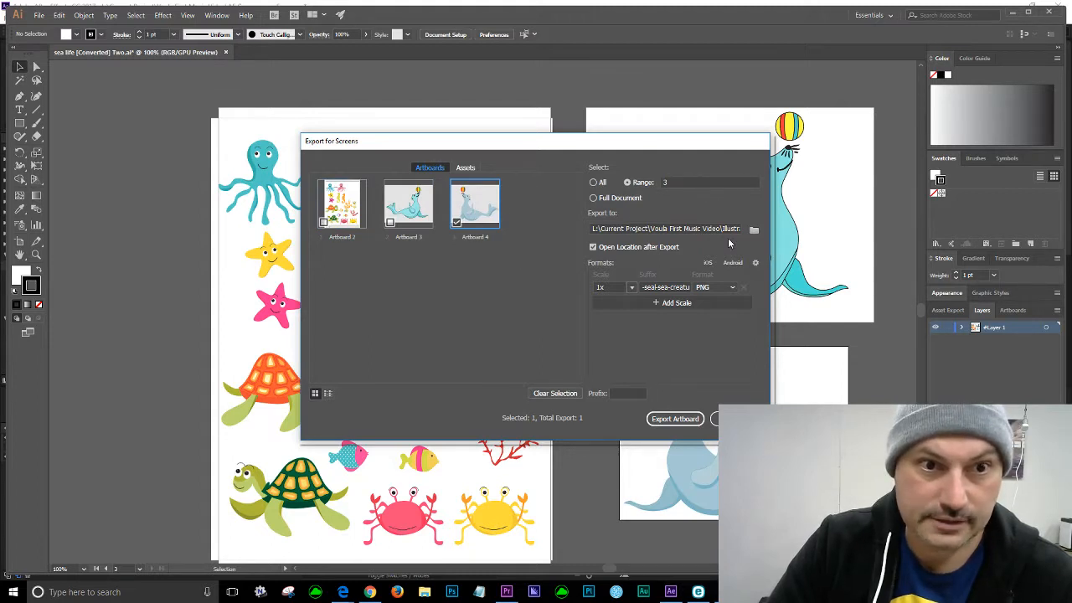
# Set the export location to the music video project's Illustrations folder on the L: drive
pyautogui.click(754, 229)
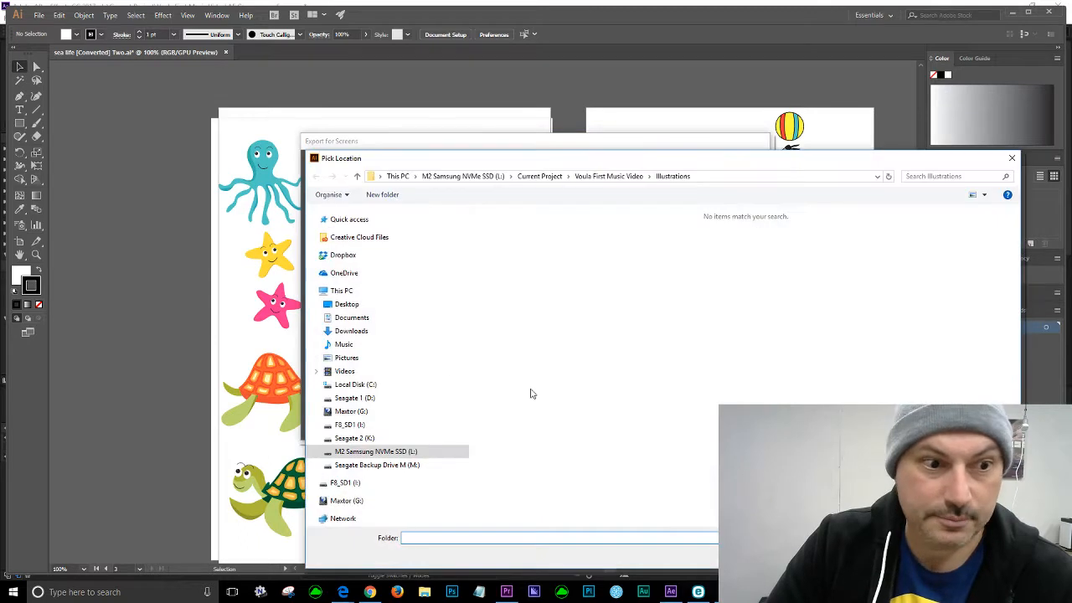
pyautogui.click(387, 454)
pyautogui.click(517, 241)
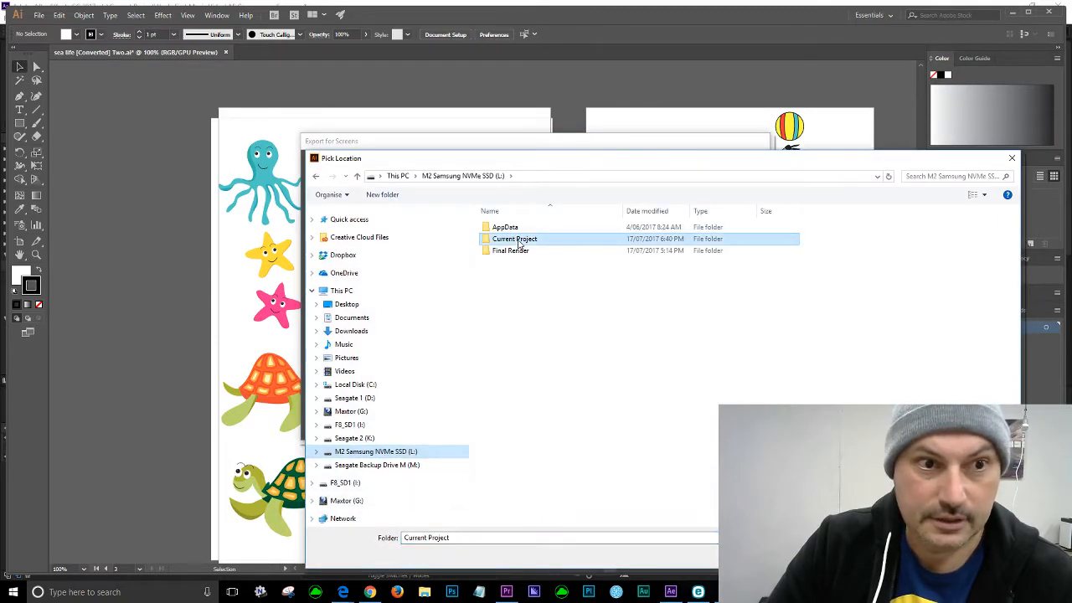
pyautogui.doubleClick(520, 242)
pyautogui.doubleClick(522, 242)
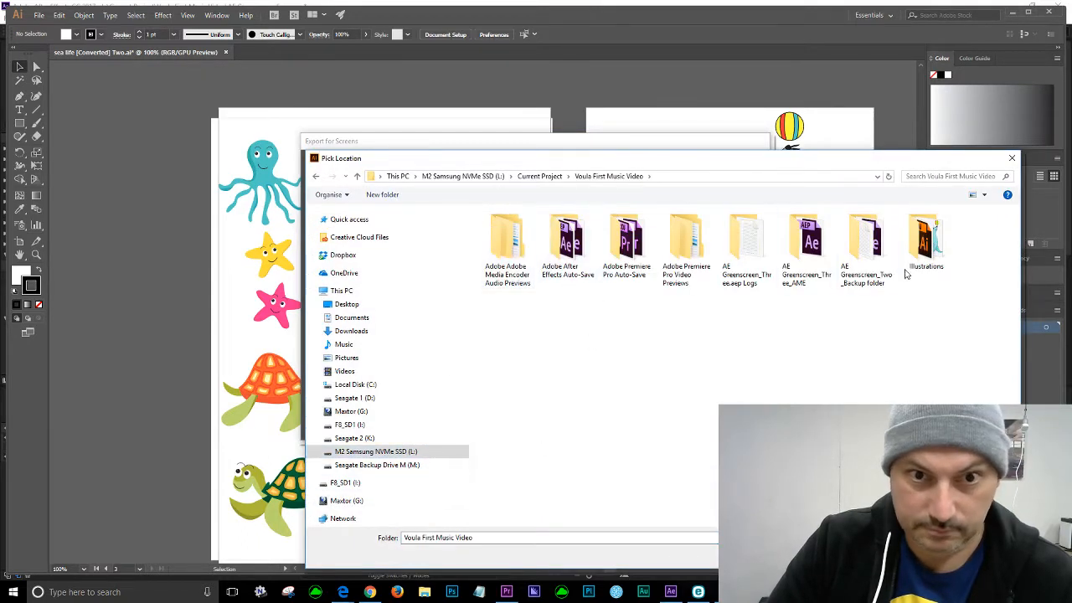
pyautogui.click(925, 241)
pyautogui.doubleClick(925, 241)
pyautogui.press('Return')
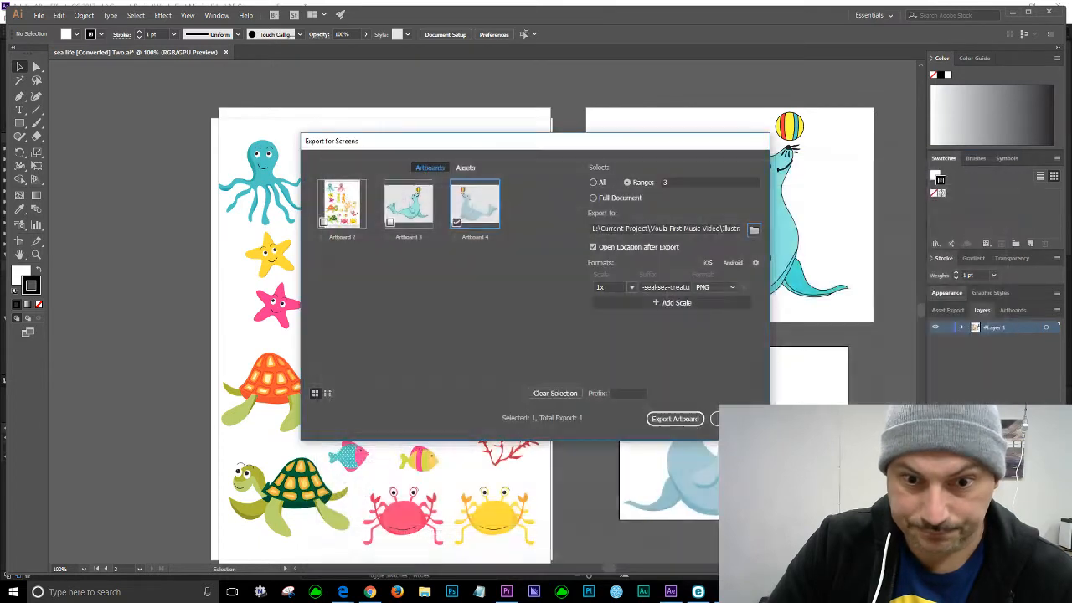
# Save the PNG format settings with Art Optimized (Supersampling) anti-aliasing and a Transparent background color
pyautogui.click(755, 263)
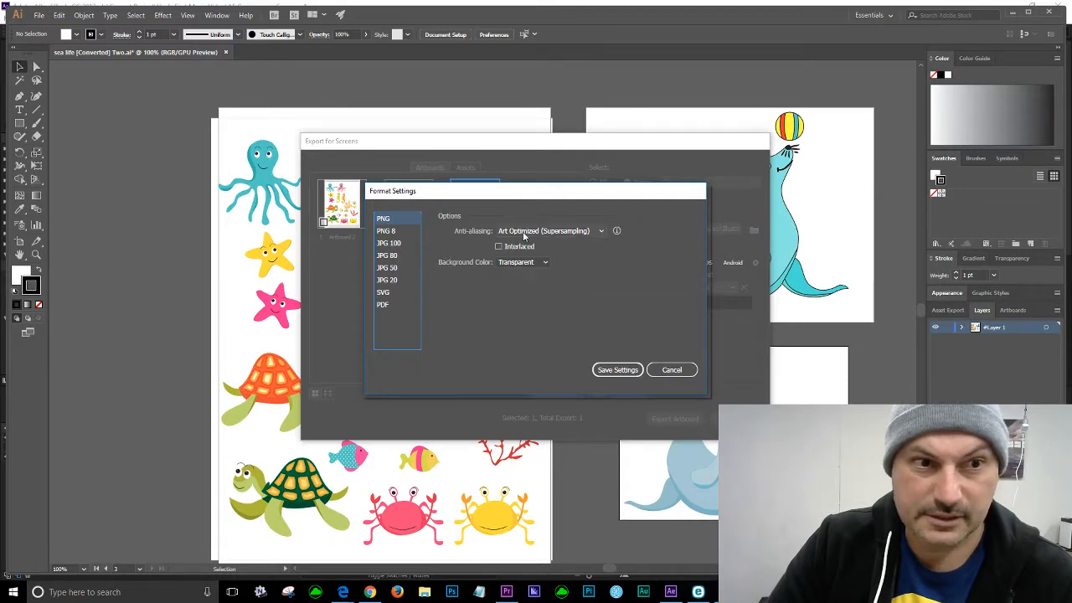
pyautogui.click(600, 232)
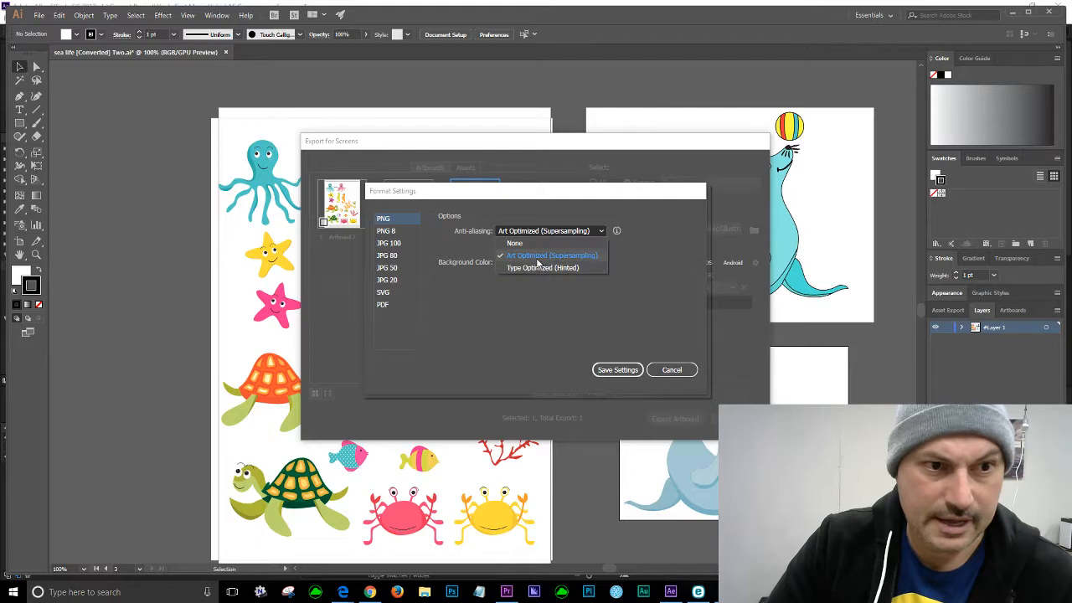
pyautogui.click(538, 258)
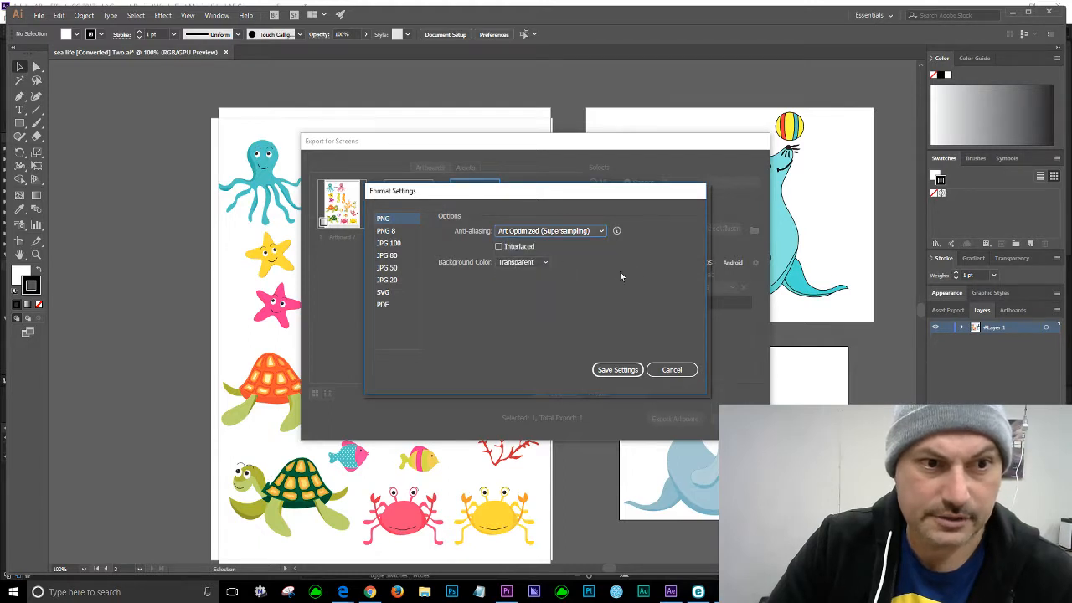
pyautogui.click(542, 265)
pyautogui.click(533, 277)
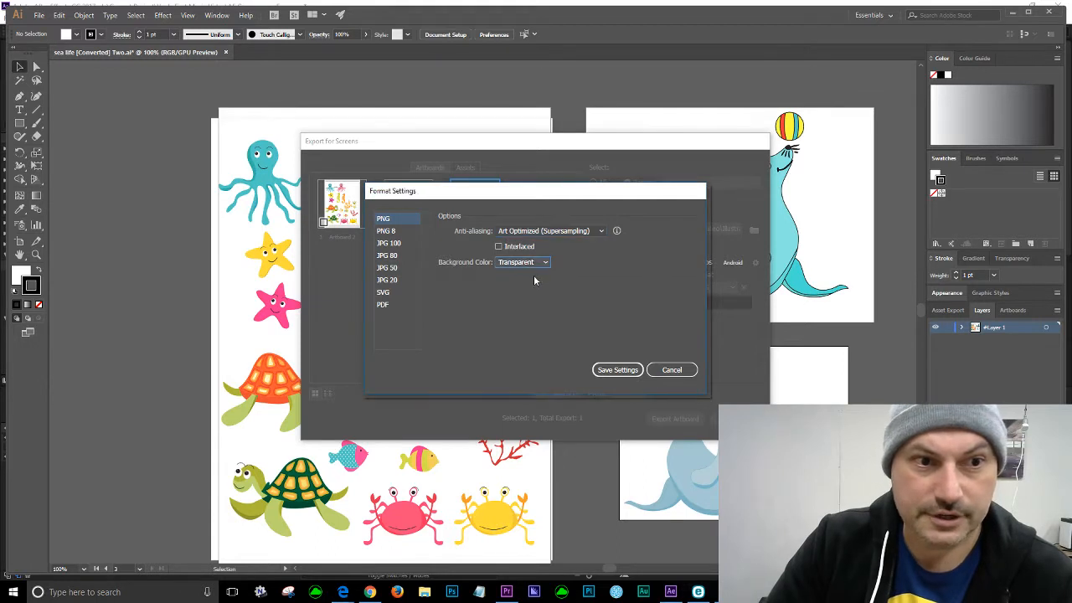
pyautogui.click(620, 375)
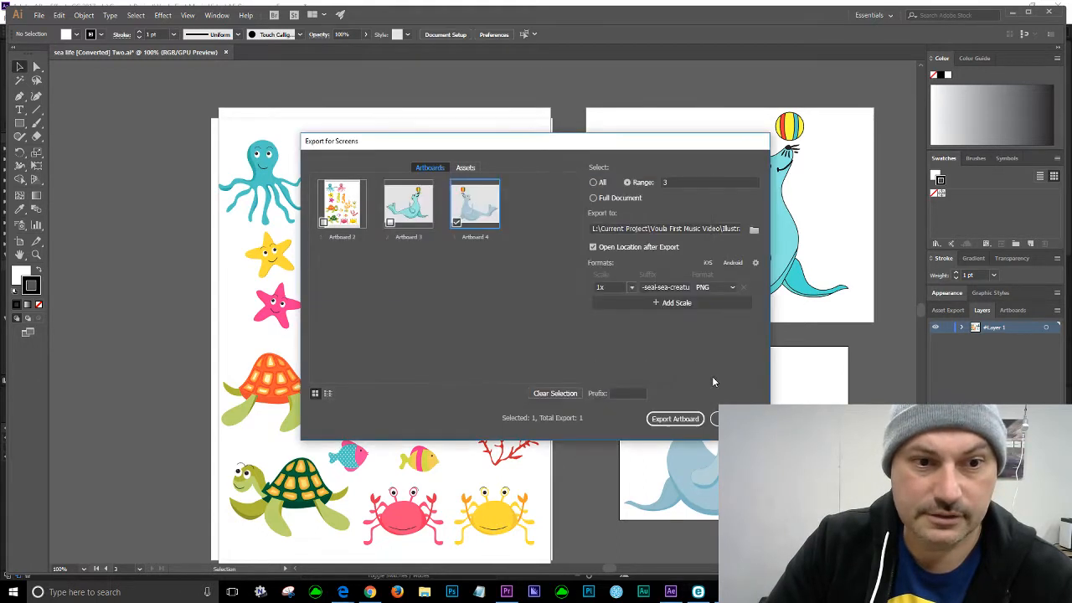
# Export the artboard as PNG with the suffix -seal-sea-creature-two, close the output folder, and return to After Effects
pyautogui.click(665, 287)
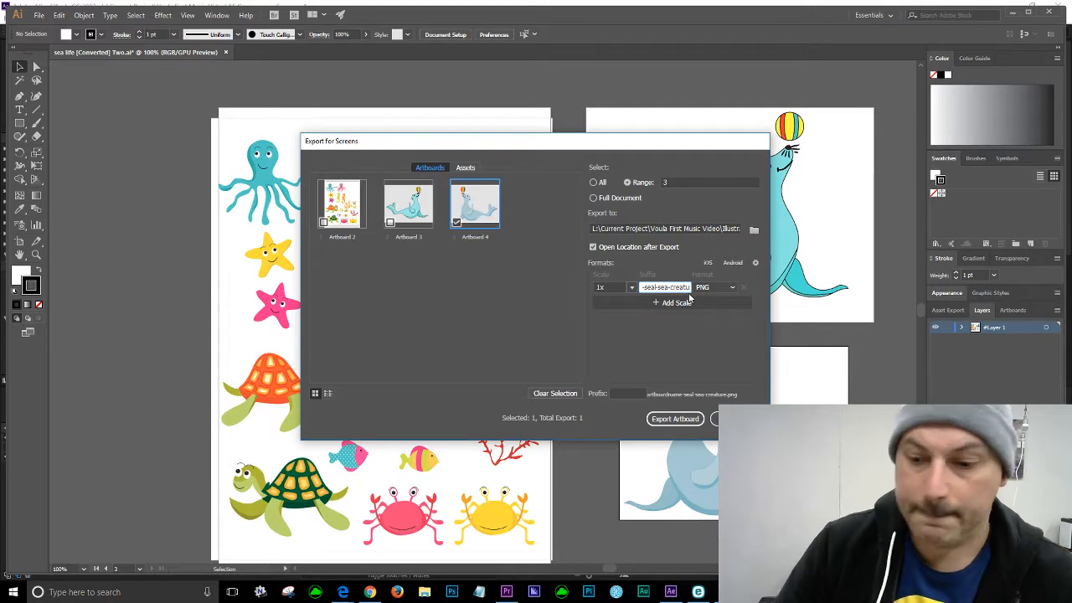
pyautogui.press('End')
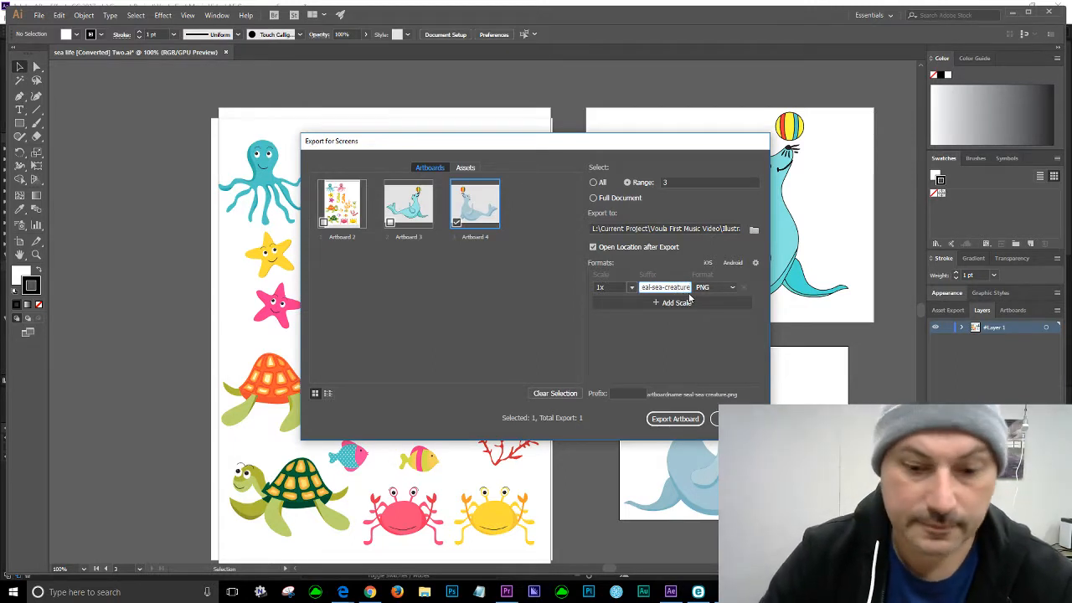
pyautogui.write('.')
pyautogui.write('two')
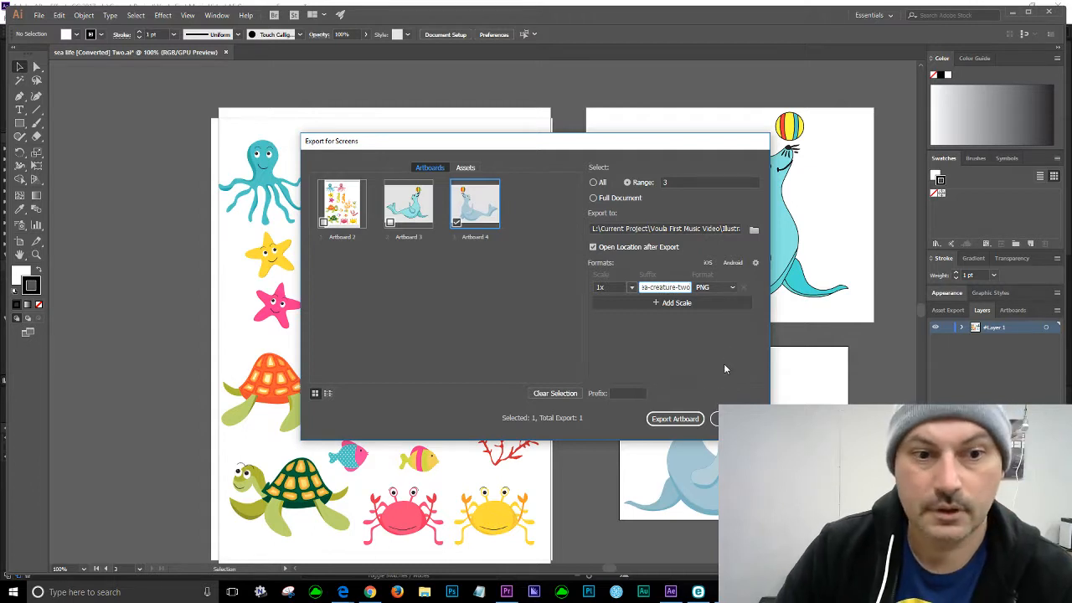
pyautogui.click(674, 418)
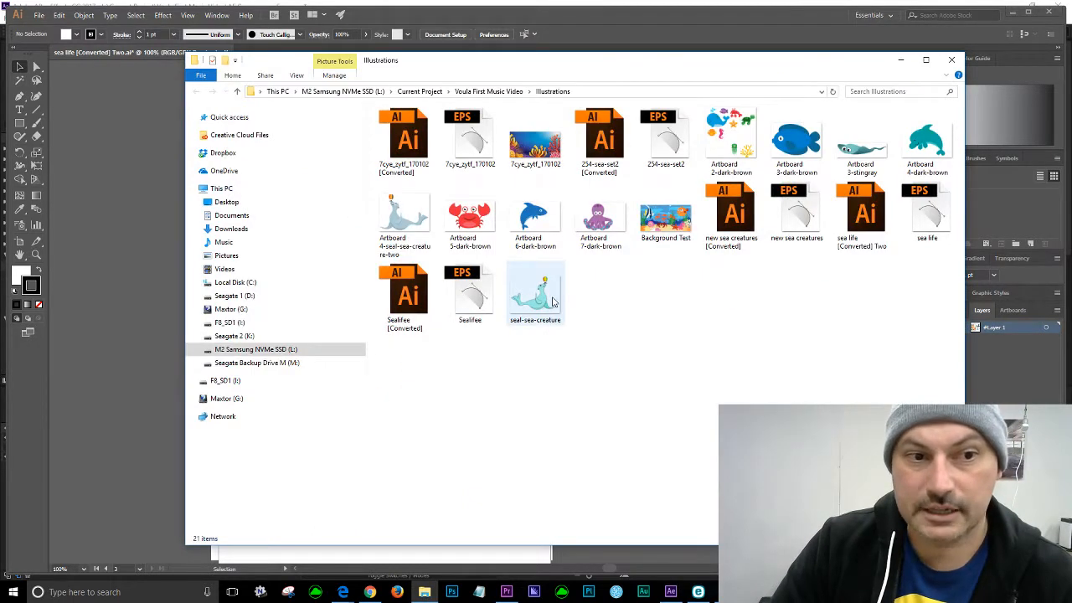
pyautogui.click(951, 60)
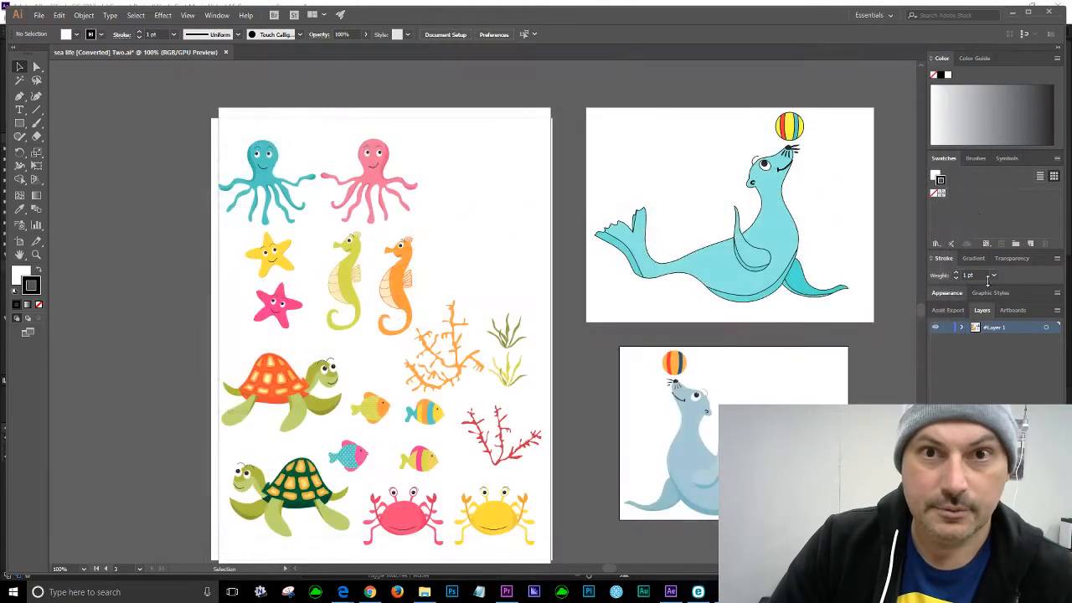
pyautogui.click(1012, 13)
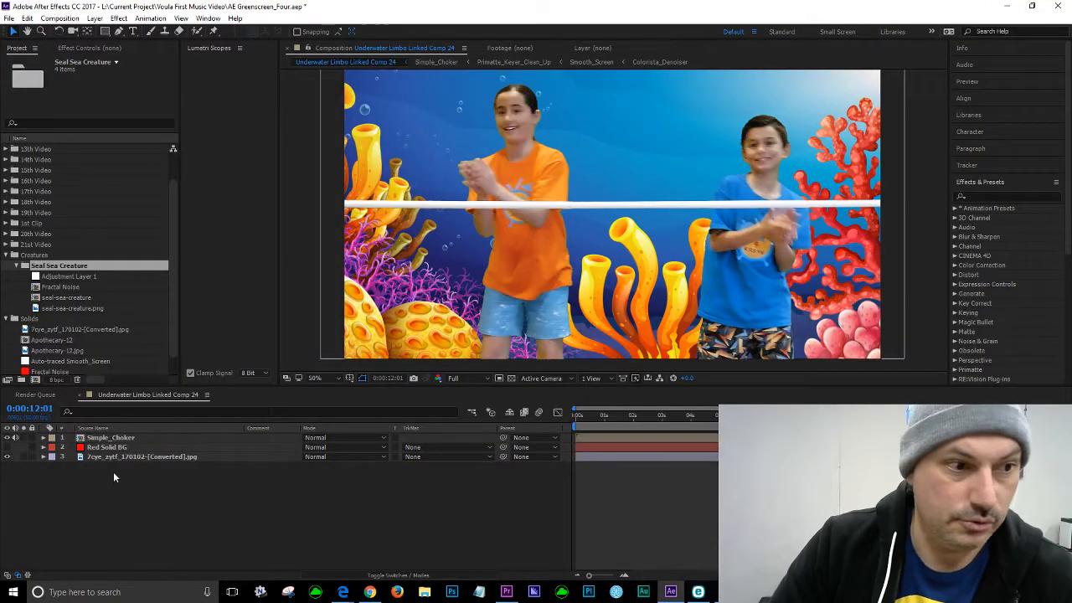
# Create a folder named Seal Creature Two inside the Creatures folder, with the Seal Sea Creature and Solids folders collapsed
pyautogui.click(15, 266)
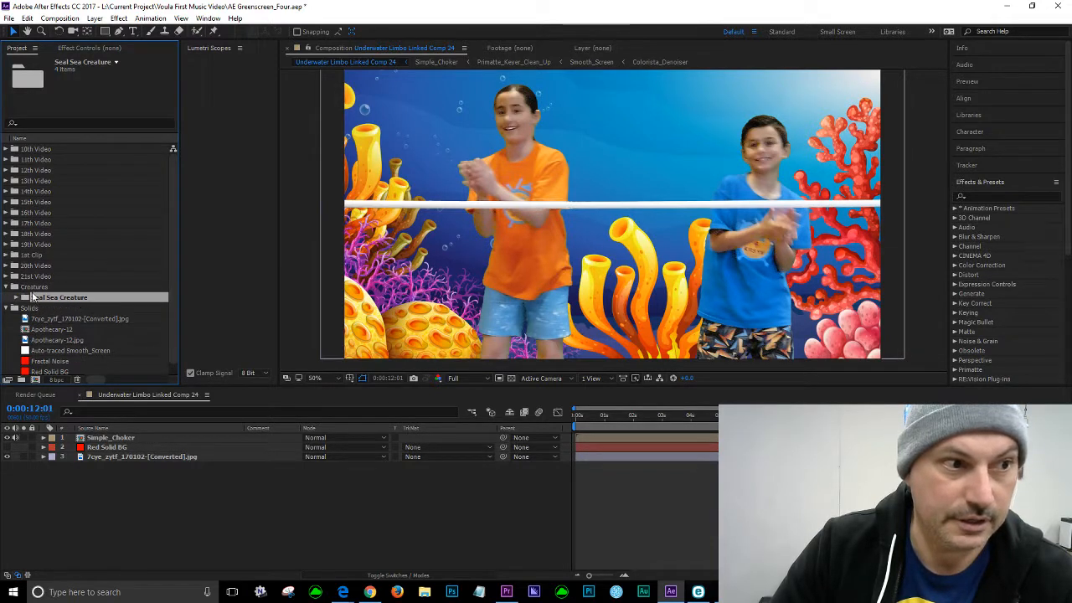
pyautogui.click(33, 288)
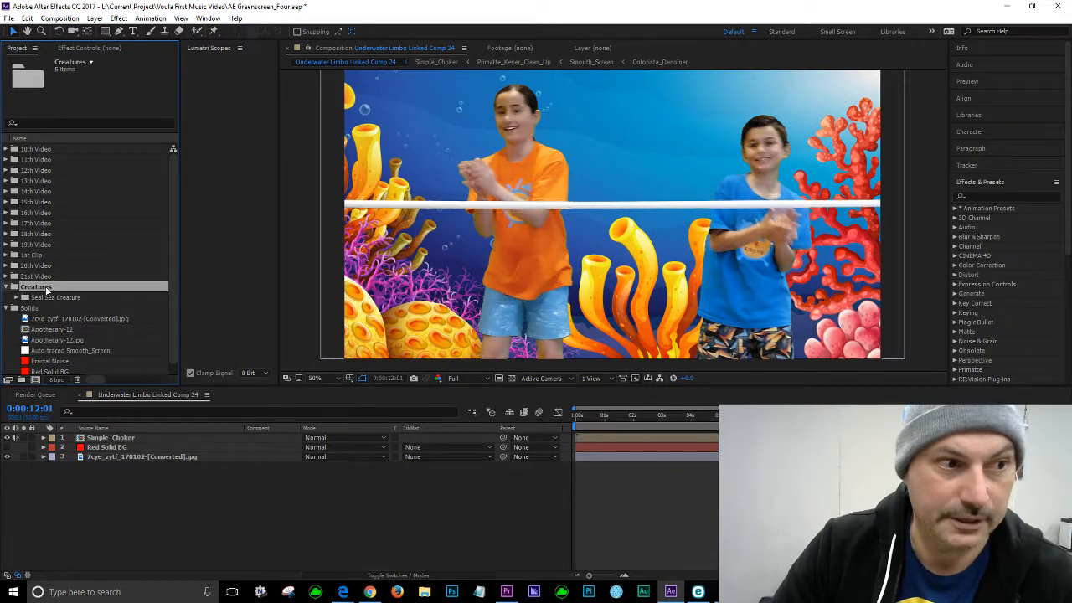
pyautogui.click(8, 310)
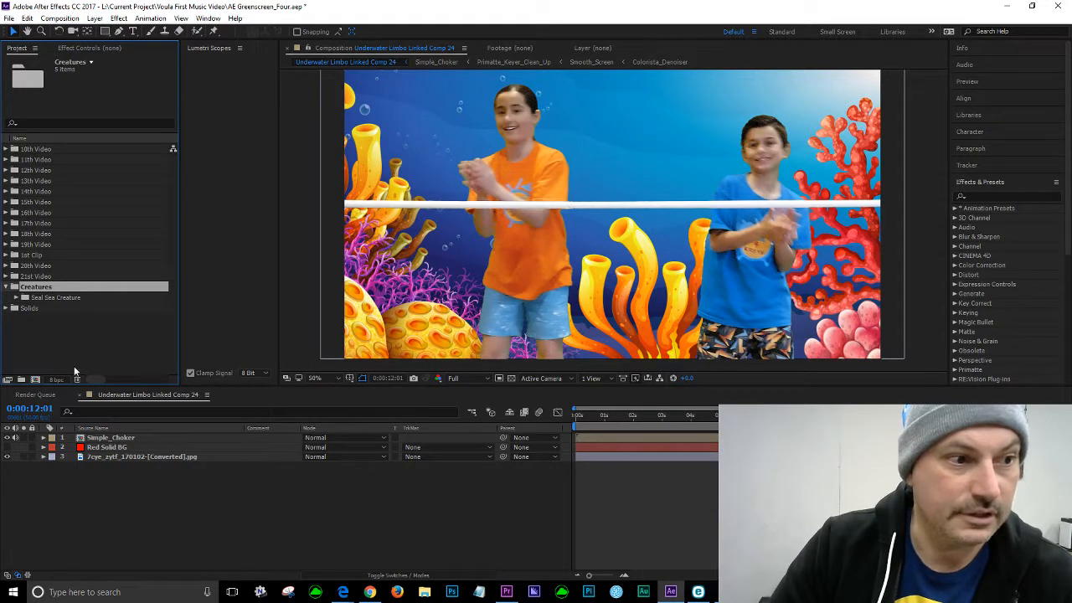
pyautogui.click(21, 379)
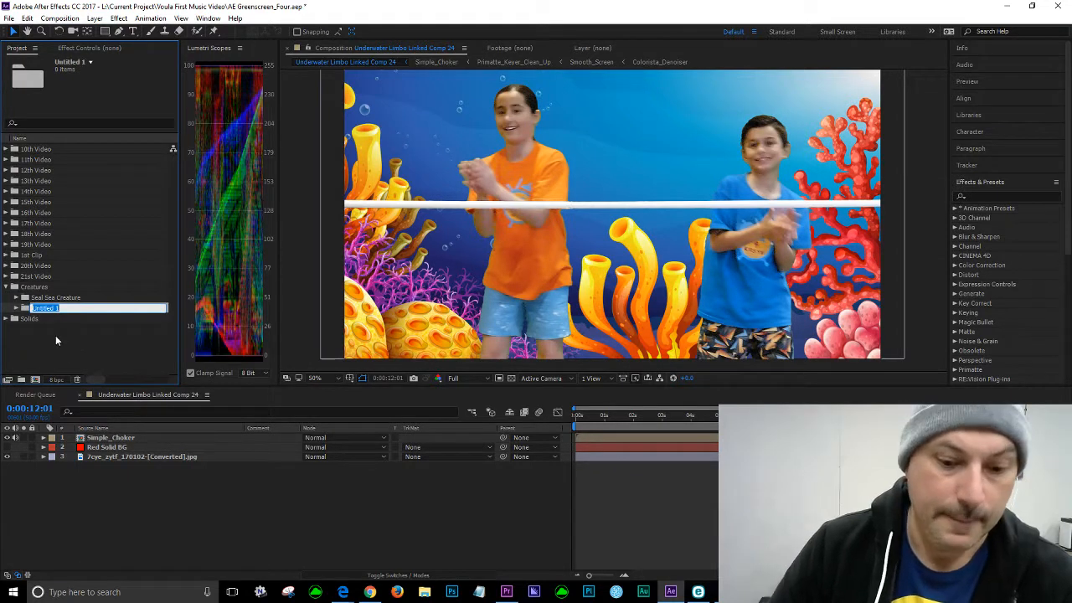
pyautogui.write('Seal Creature')
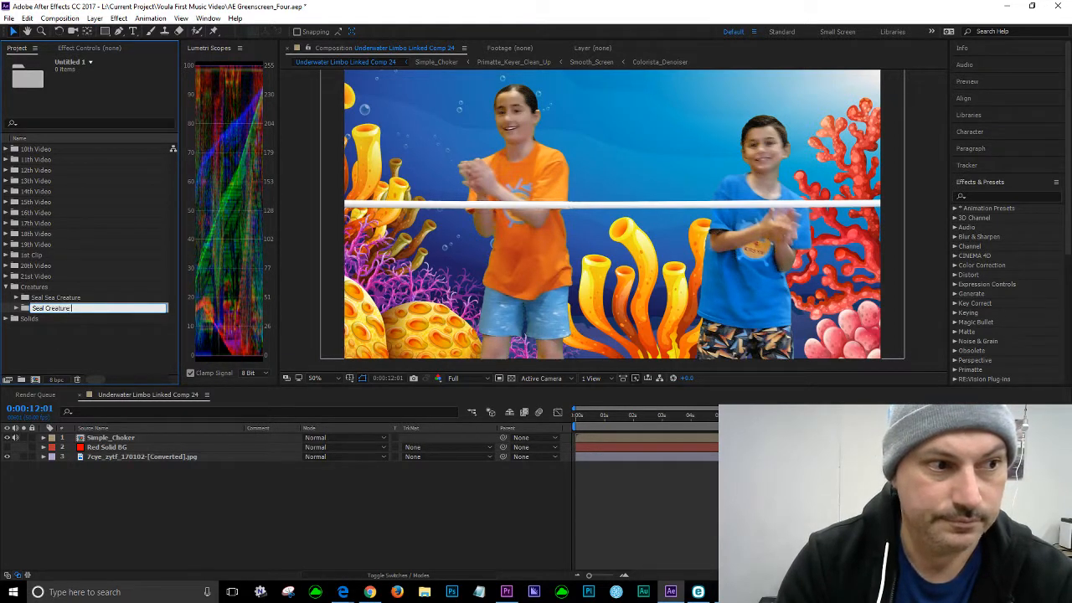
pyautogui.write(' Two')
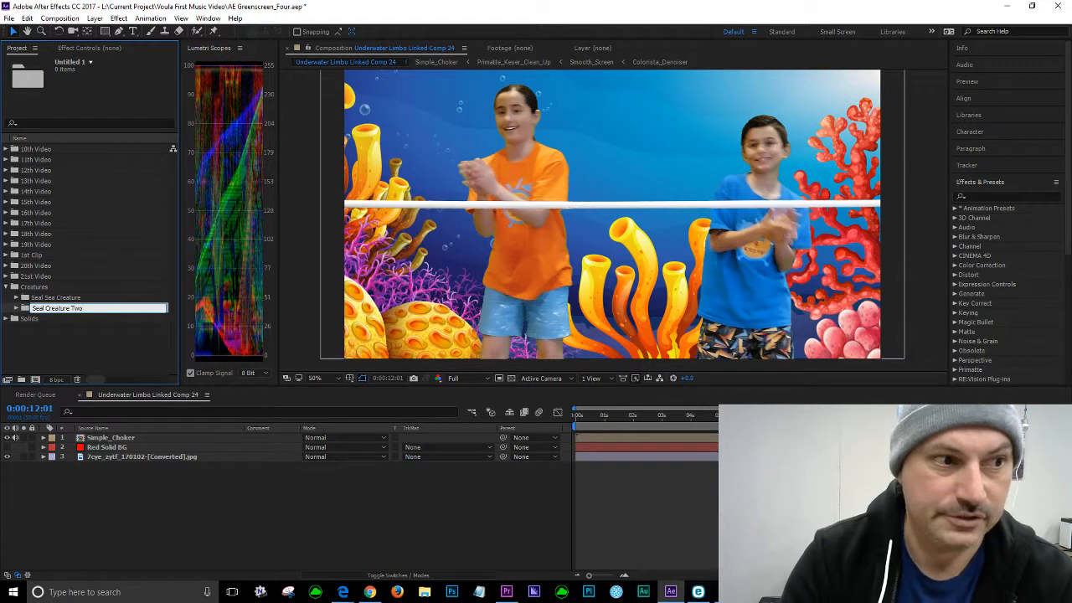
pyautogui.press('Return')
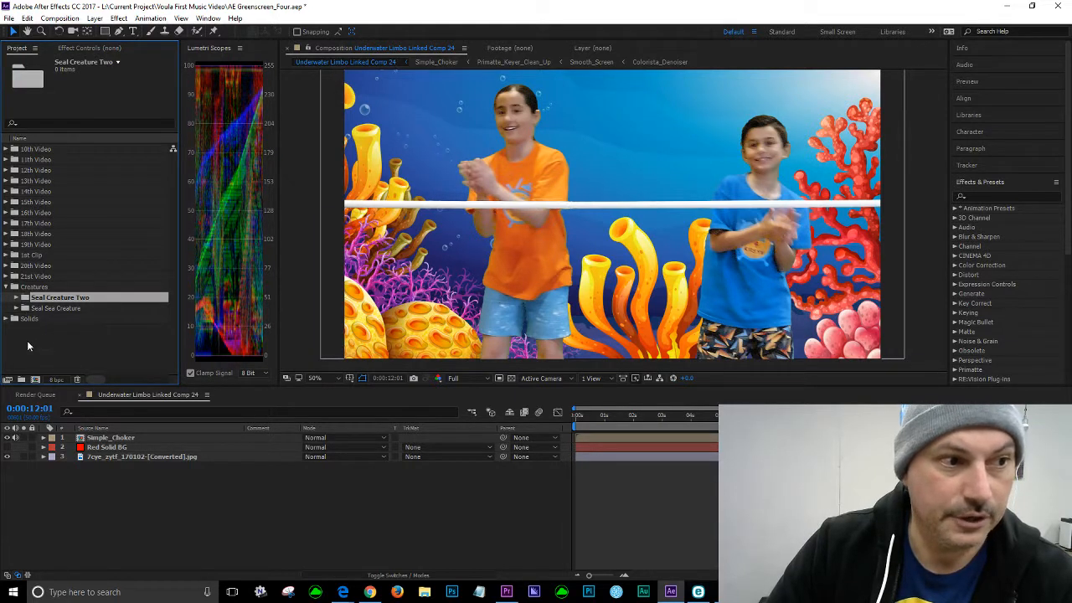
# Import seal-sea-creature.png as footage from the music video project's Illustrations folder on the L: drive into Seal Creature Two and create a composition from it
pyautogui.click(9, 17)
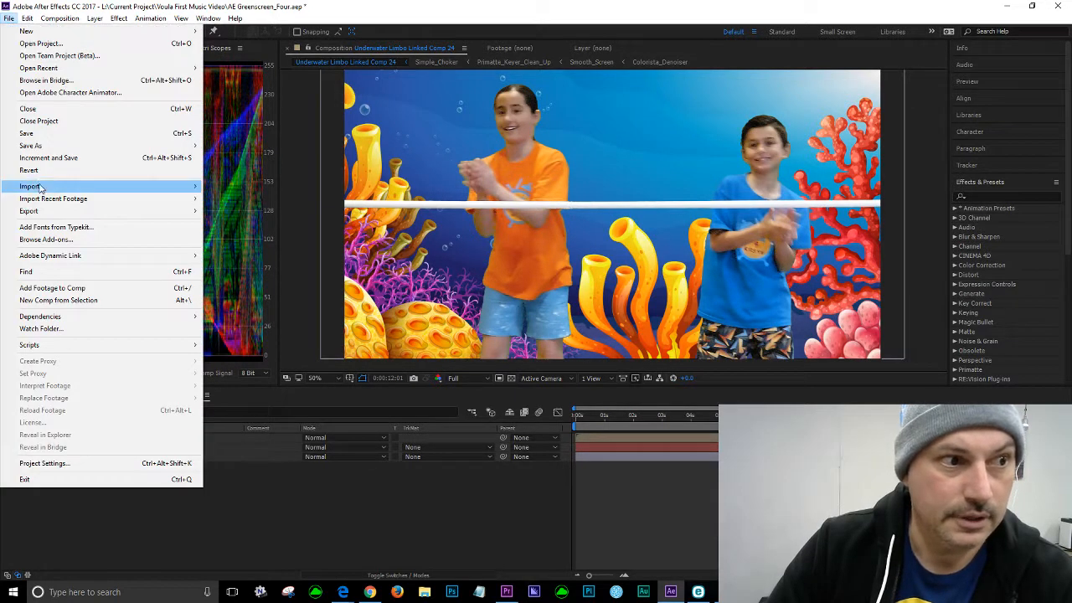
pyautogui.moveTo(39, 188)
pyautogui.click(227, 186)
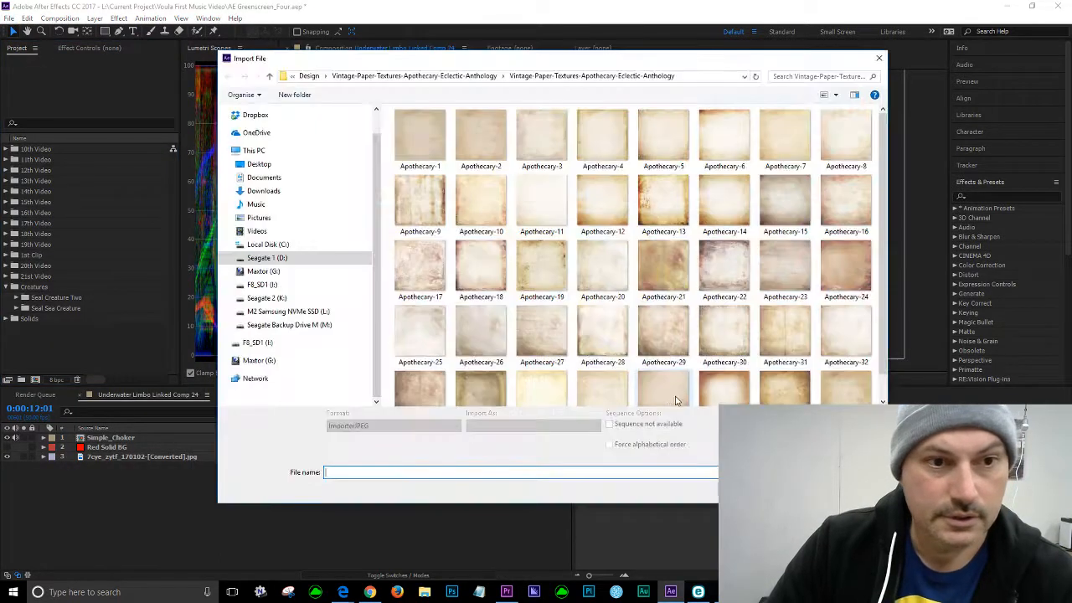
pyautogui.click(282, 311)
pyautogui.doubleClick(423, 139)
pyautogui.doubleClick(444, 140)
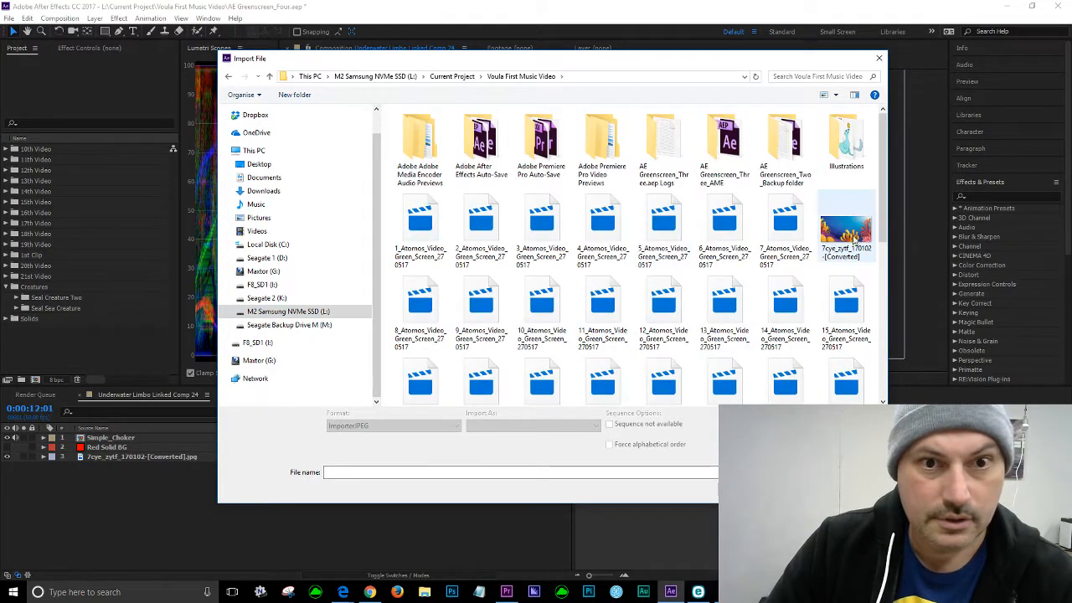
pyautogui.doubleClick(843, 147)
pyautogui.click(669, 299)
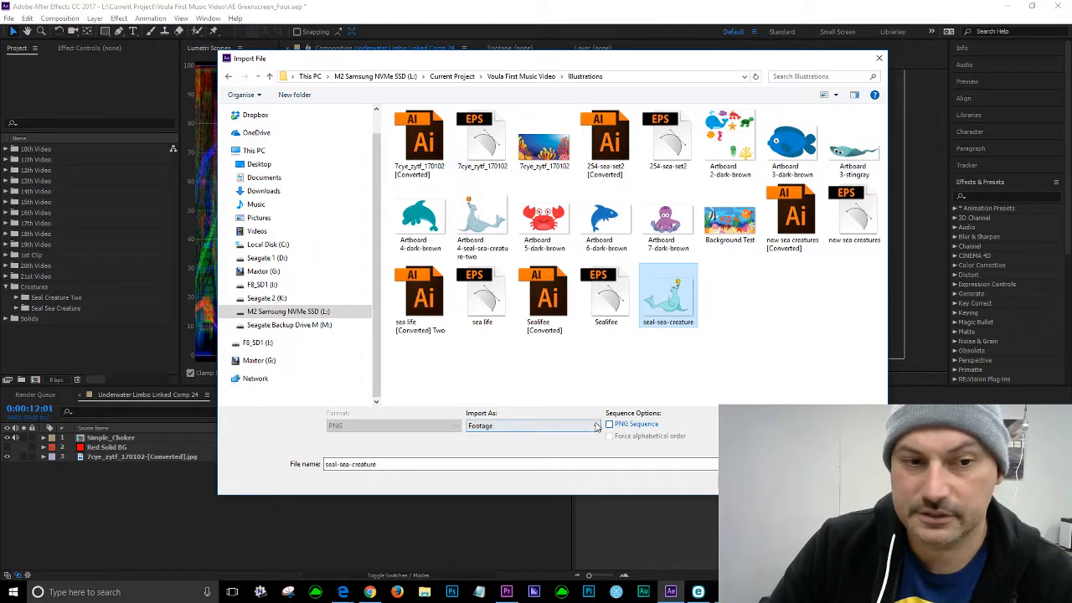
pyautogui.click(609, 425)
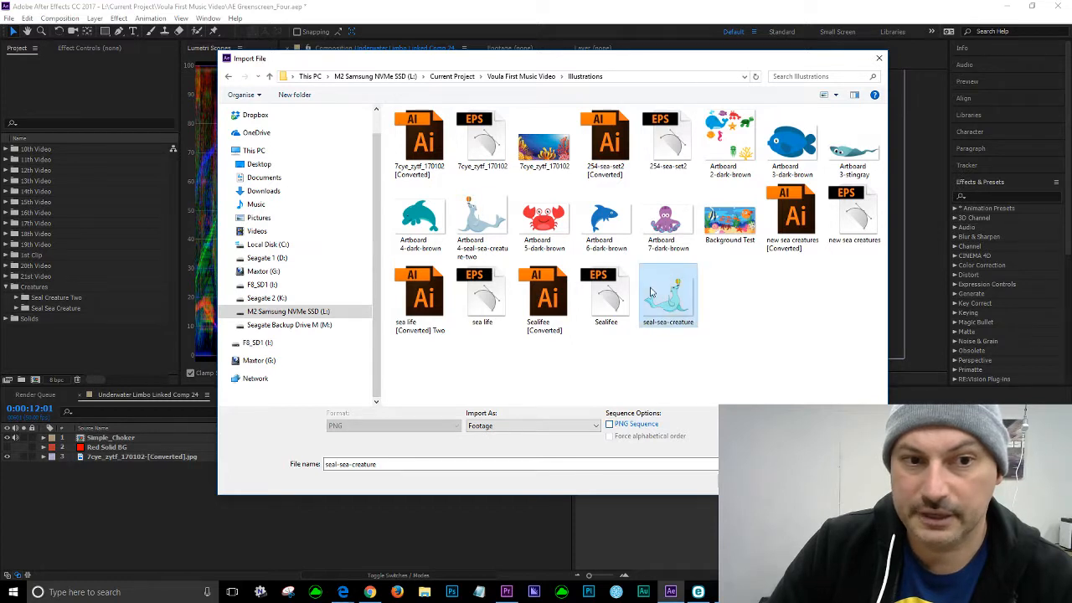
pyautogui.press('Return')
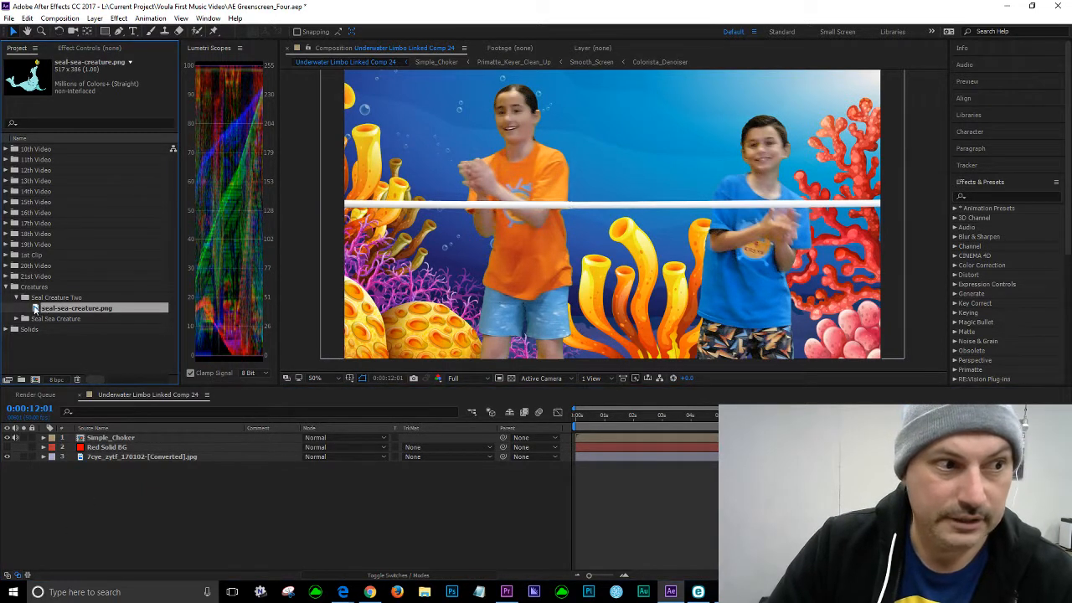
pyautogui.moveTo(38, 384); pyautogui.dragTo(36, 381)
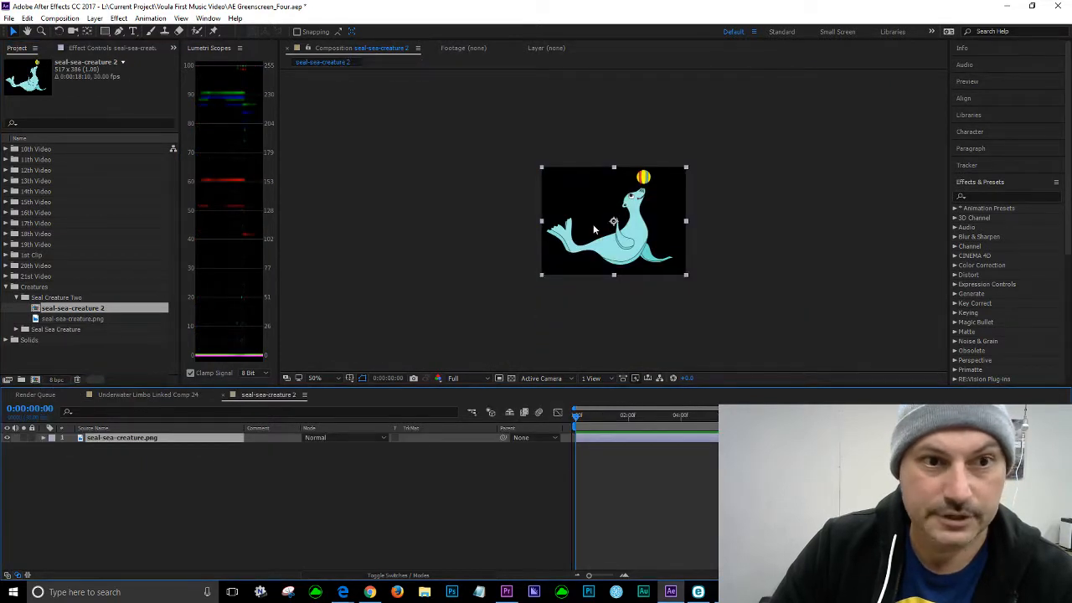
pyautogui.scroll(1, 600, 227)
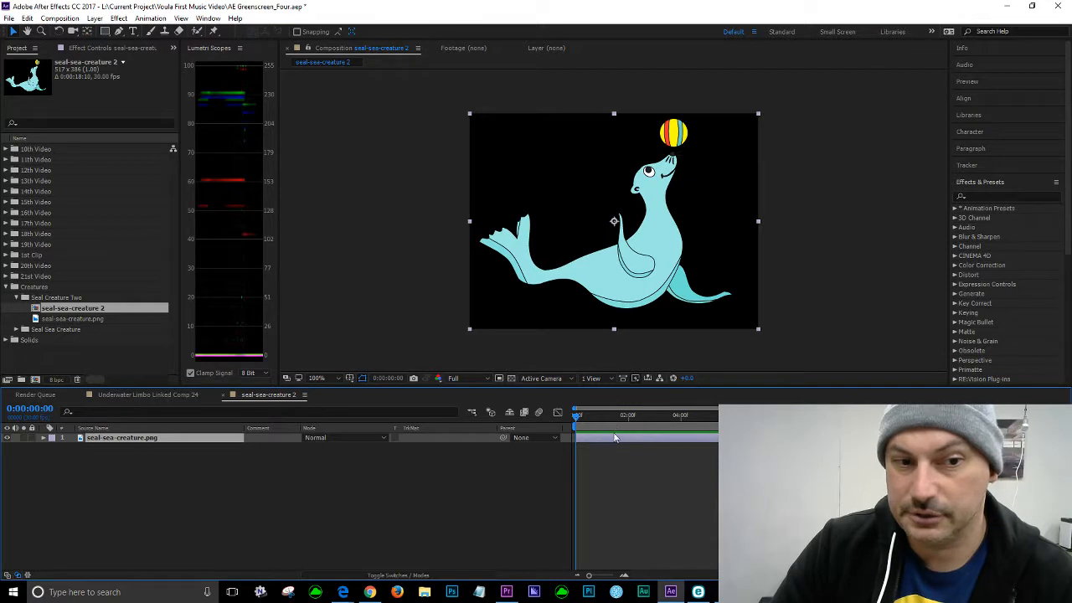
# Add the Apothecary-12 composition from the Solids folder beneath the seal-sea-creature.png layer in the new seal composition
pyautogui.click(16, 330)
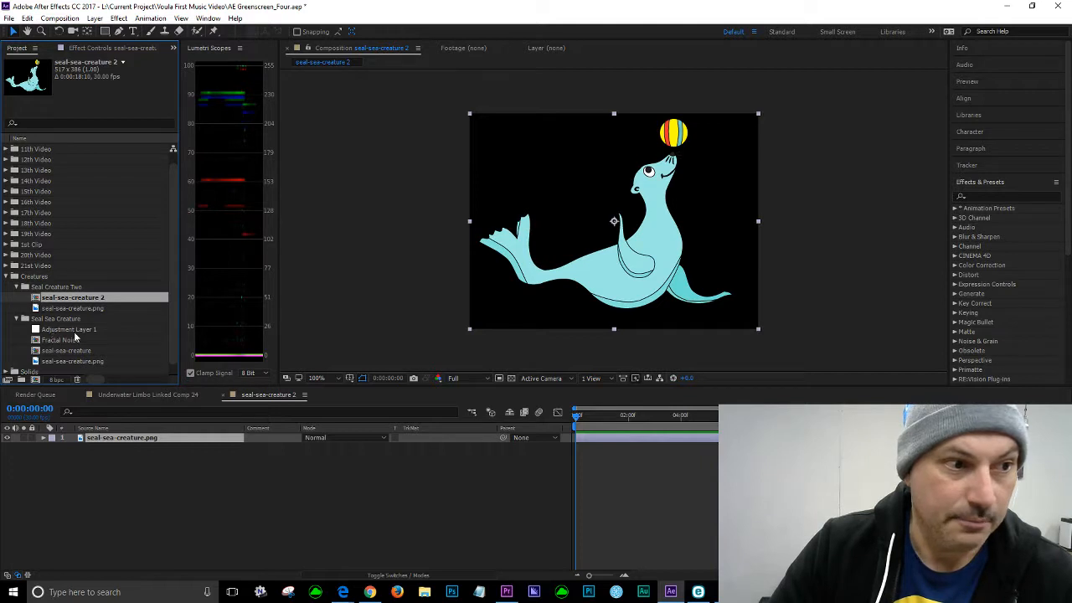
pyautogui.scroll(-1, 83, 315)
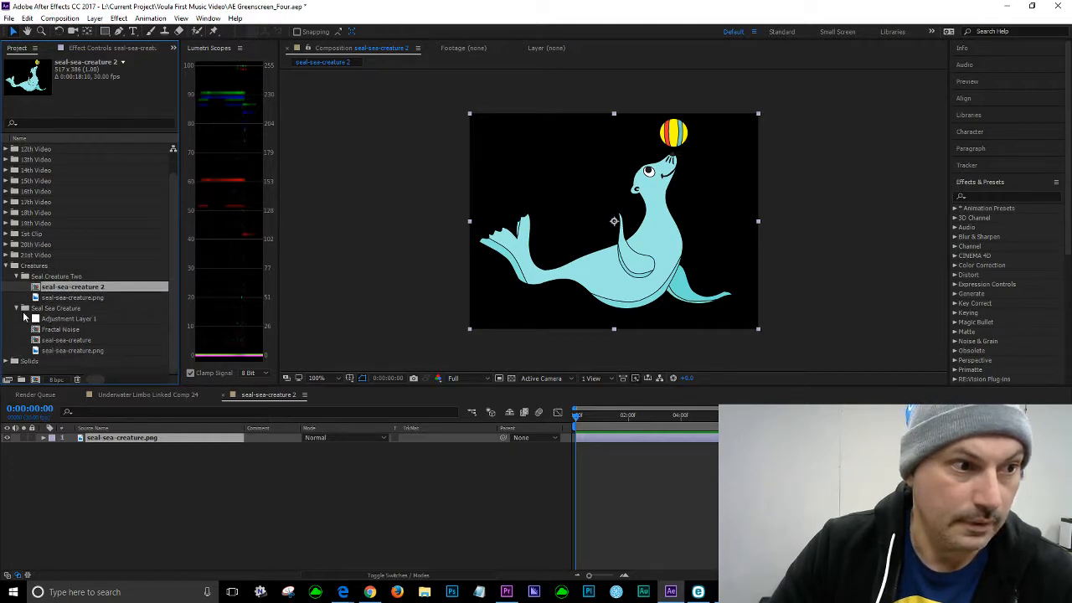
pyautogui.click(16, 309)
pyautogui.click(8, 340)
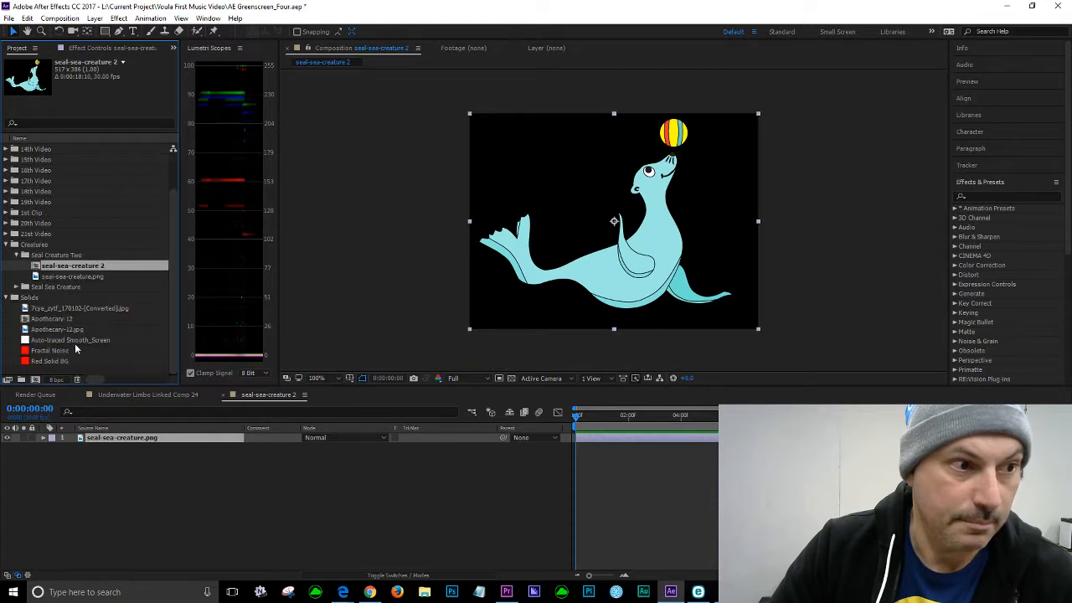
pyautogui.click(59, 331)
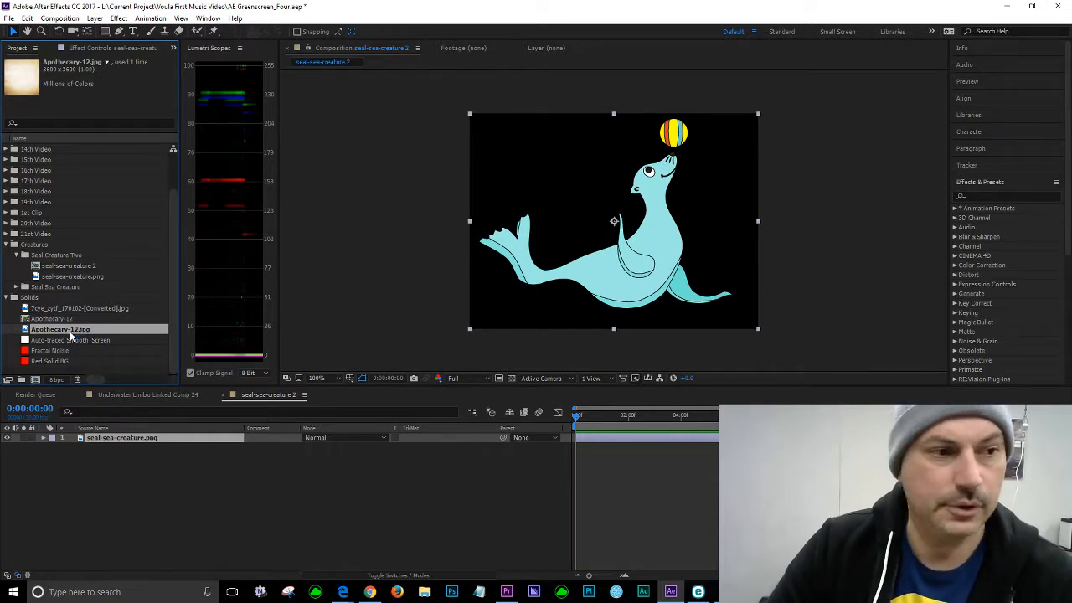
pyautogui.click(52, 319)
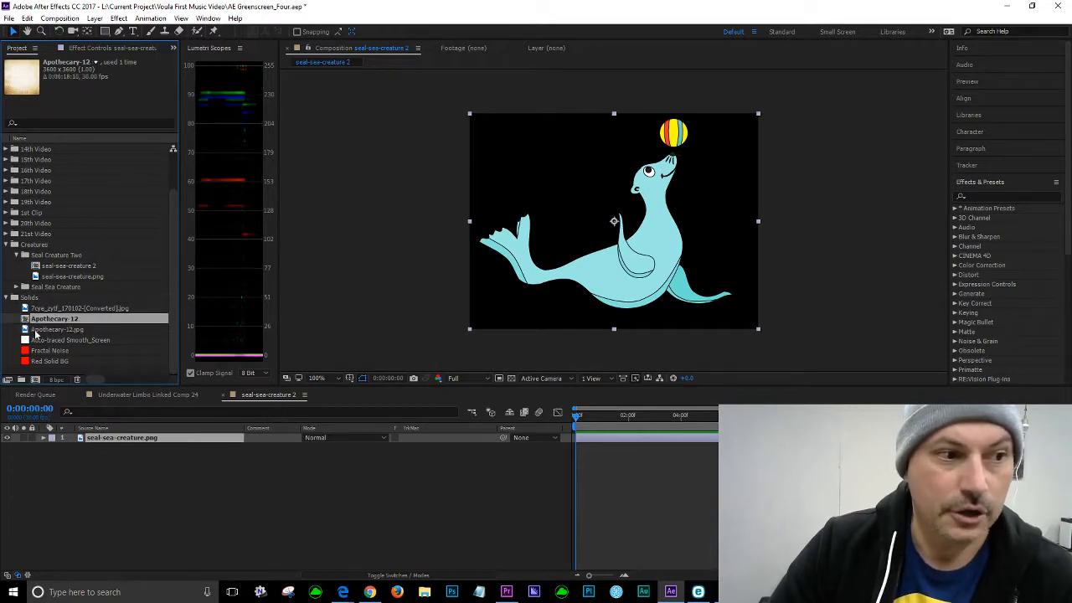
pyautogui.click(48, 330)
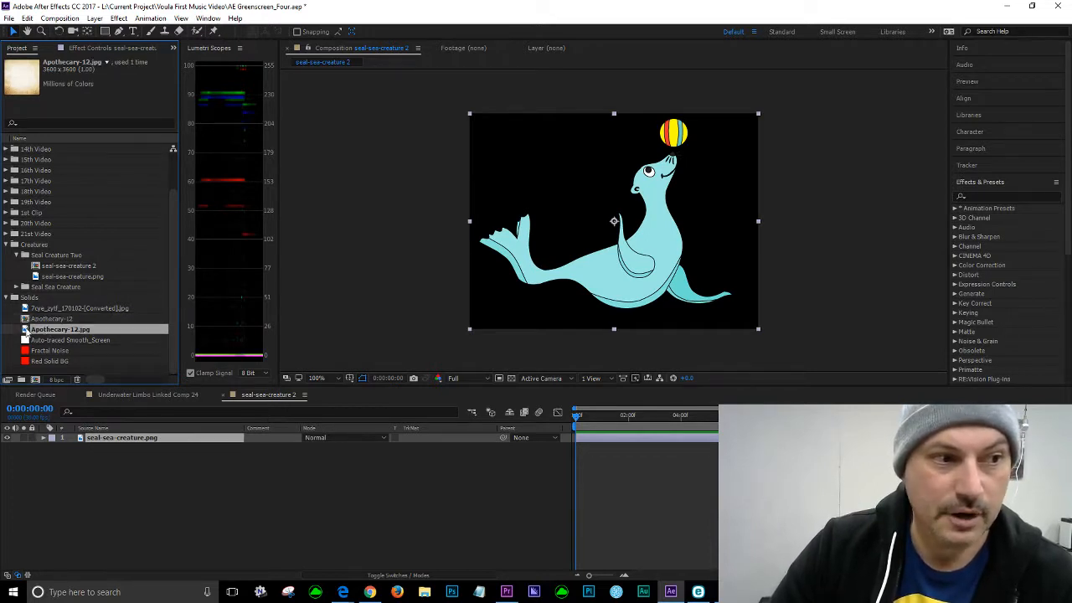
pyautogui.moveTo(55, 331); pyautogui.dragTo(48, 322)
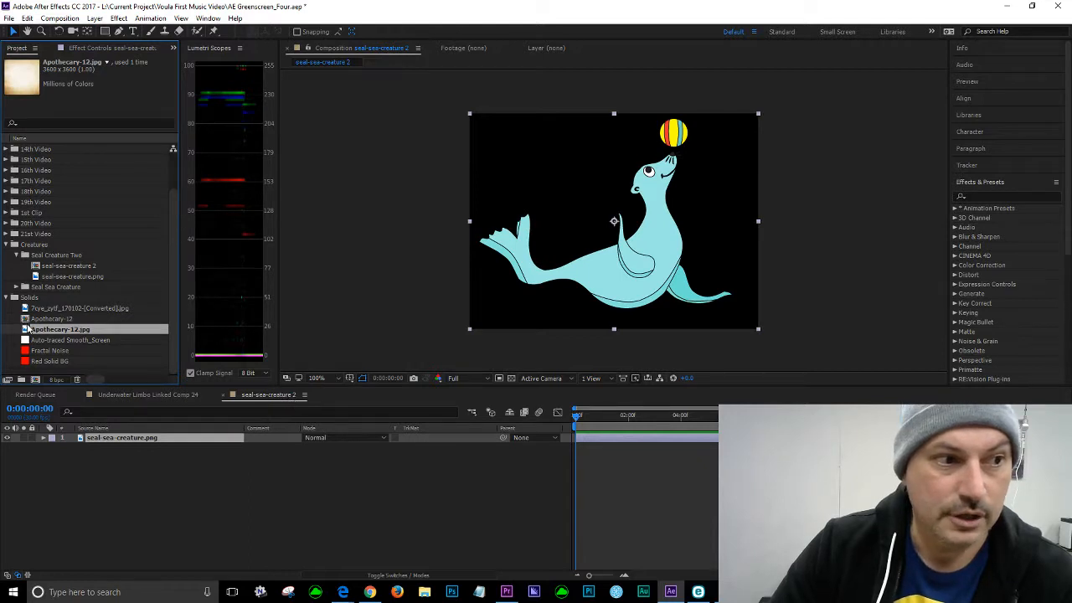
pyautogui.moveTo(26, 320); pyautogui.dragTo(175, 566)
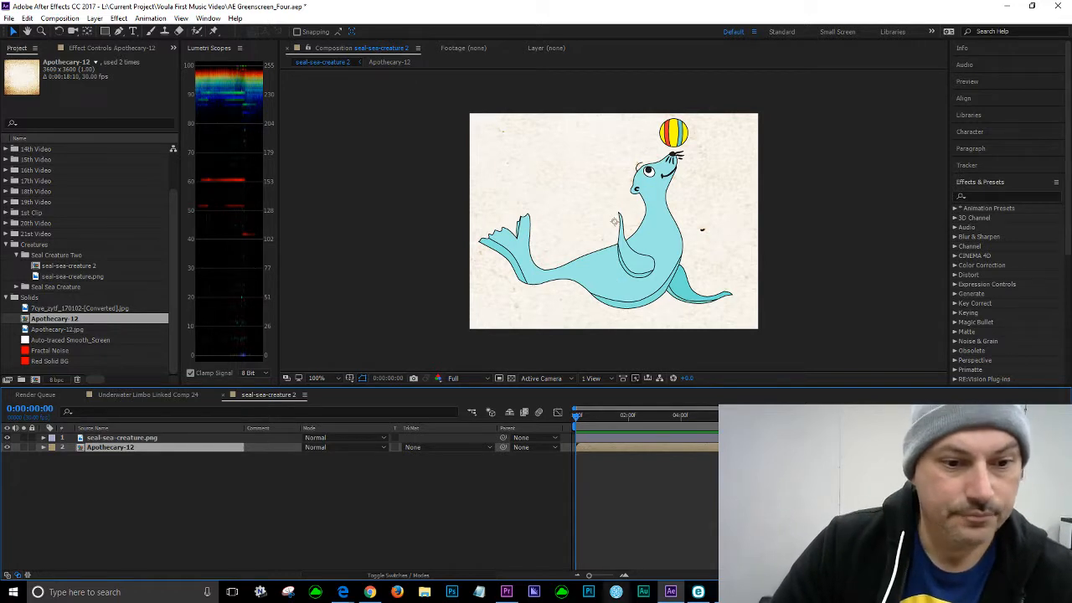
# Switch to Illustrator and set the stroke color of the grey-blue seal group on the lower artboard to black (000000)
pyautogui.click(726, 591)
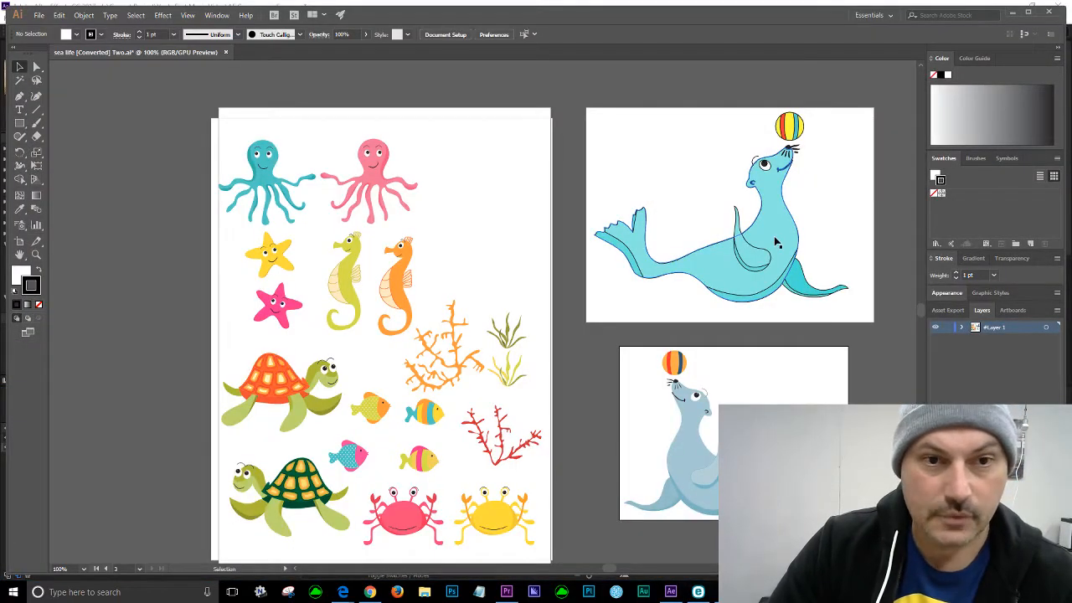
pyautogui.click(699, 464)
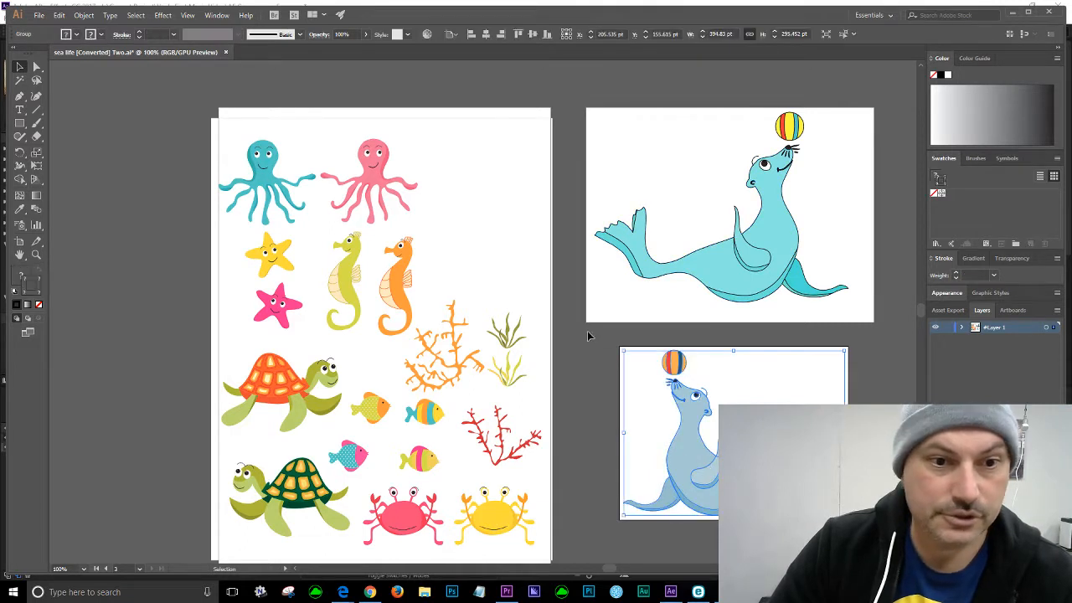
pyautogui.click(39, 16)
pyautogui.click(223, 76)
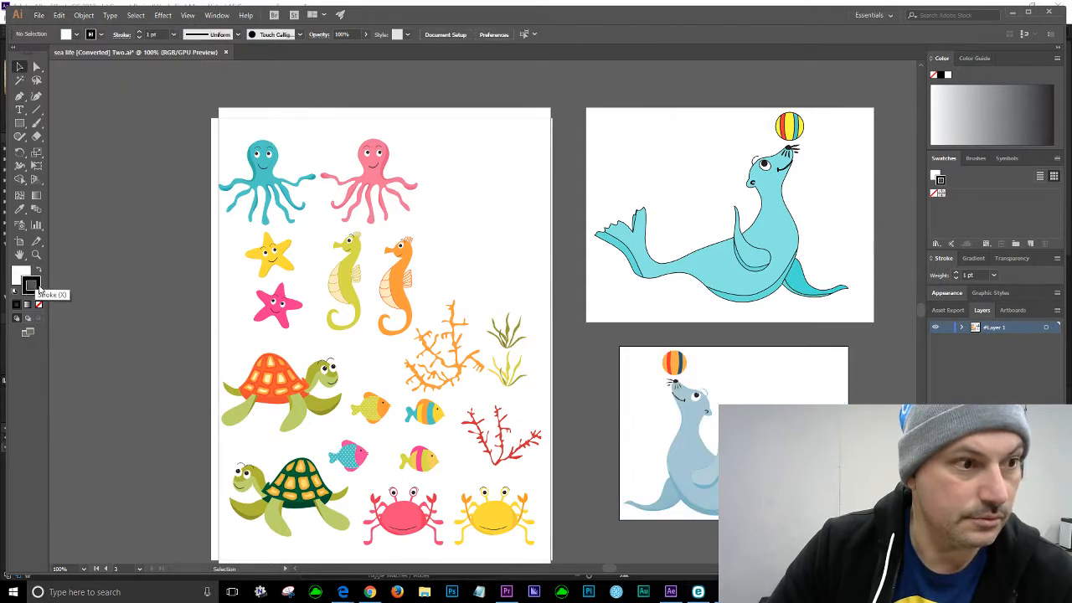
pyautogui.click(684, 463)
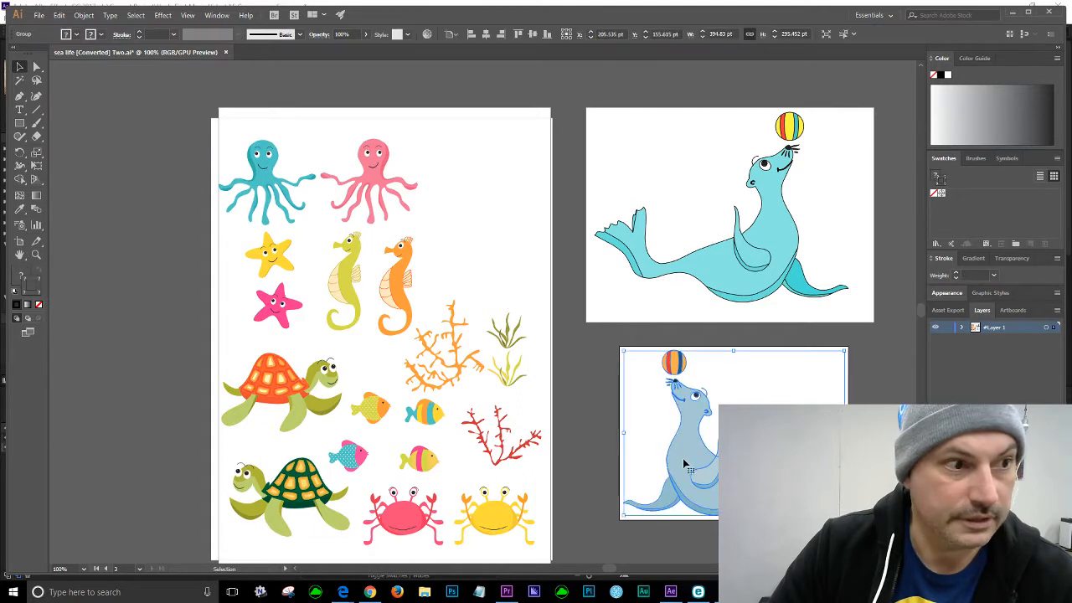
pyautogui.doubleClick(39, 288)
pyautogui.moveTo(139, 174); pyautogui.dragTo(3, 184)
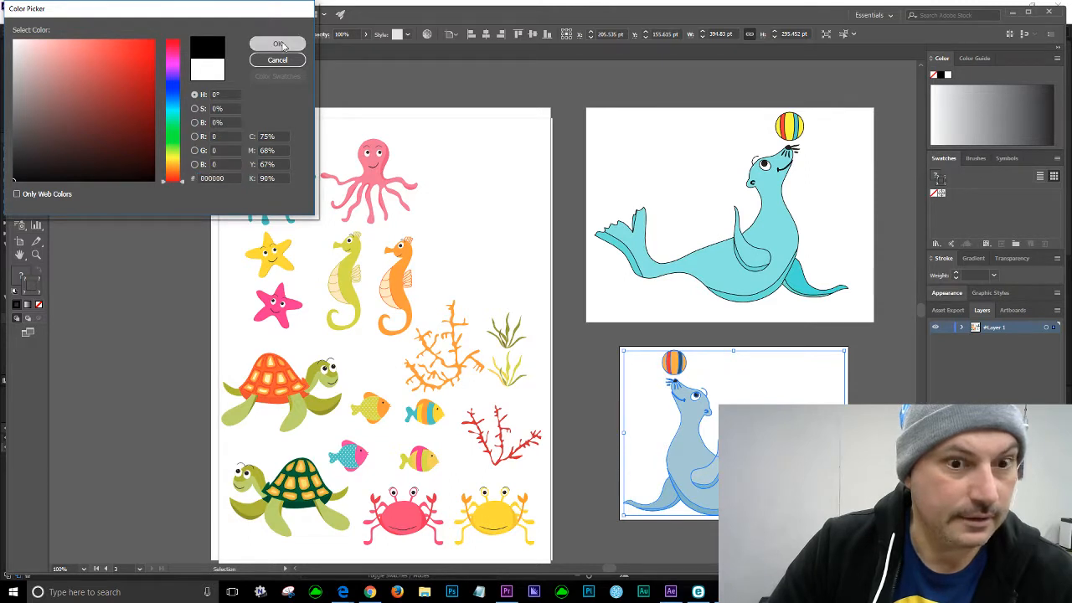
pyautogui.click(277, 43)
# Set the grey-blue seal's stroke weight to 1 pt and deselect the artwork
pyautogui.click(955, 311)
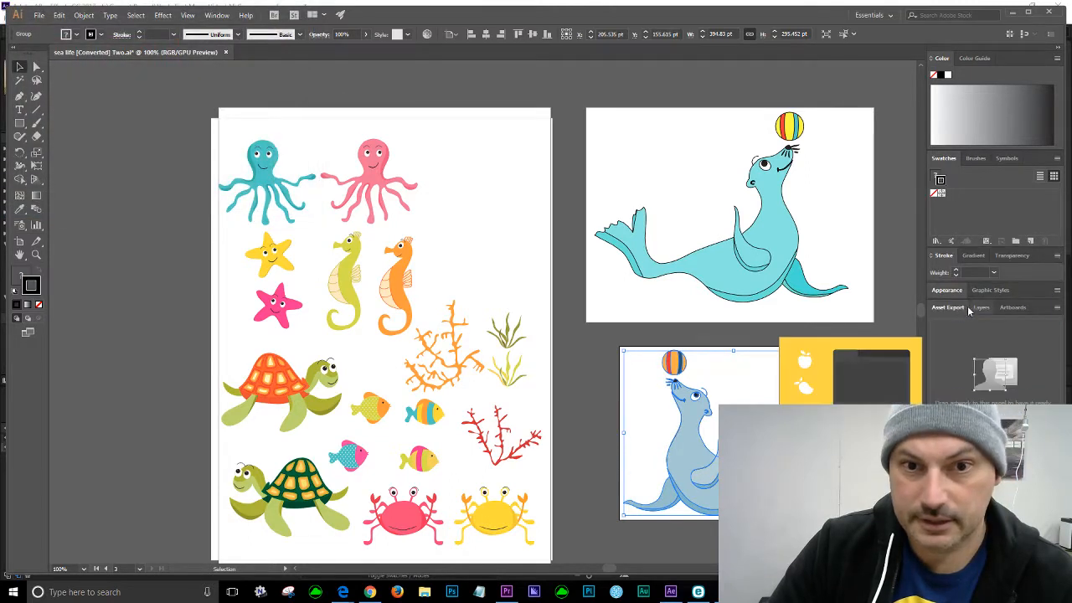
pyautogui.click(946, 290)
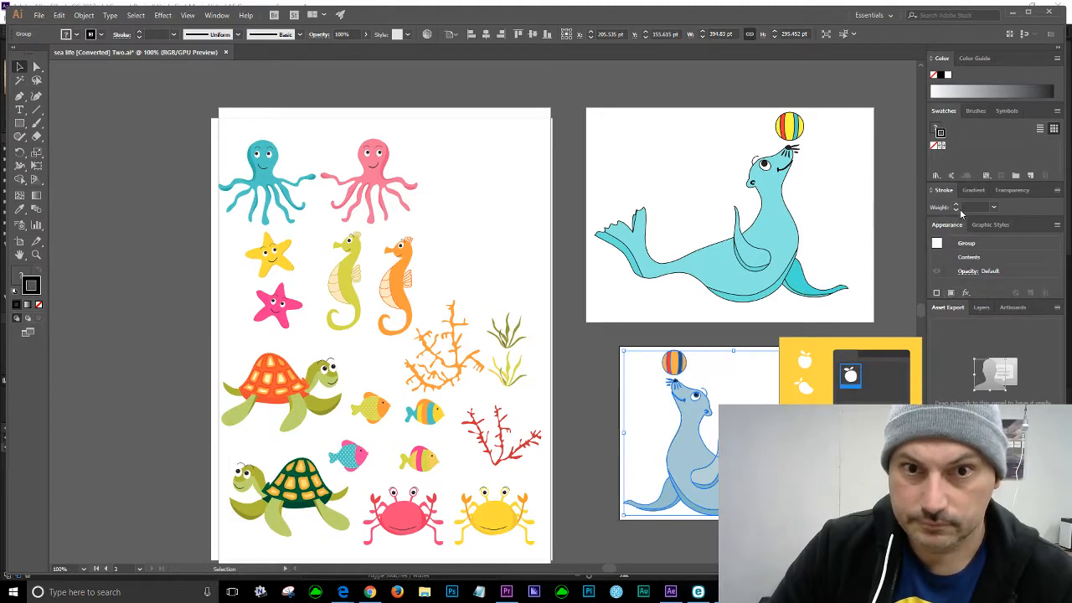
pyautogui.click(993, 207)
pyautogui.click(1013, 255)
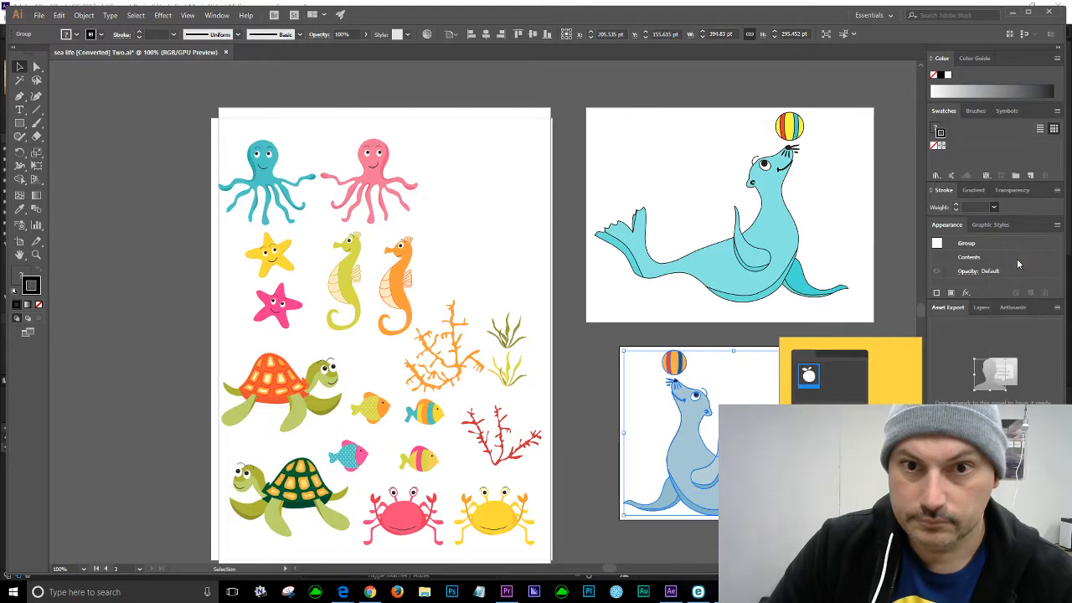
pyautogui.scroll(1, 542, 336)
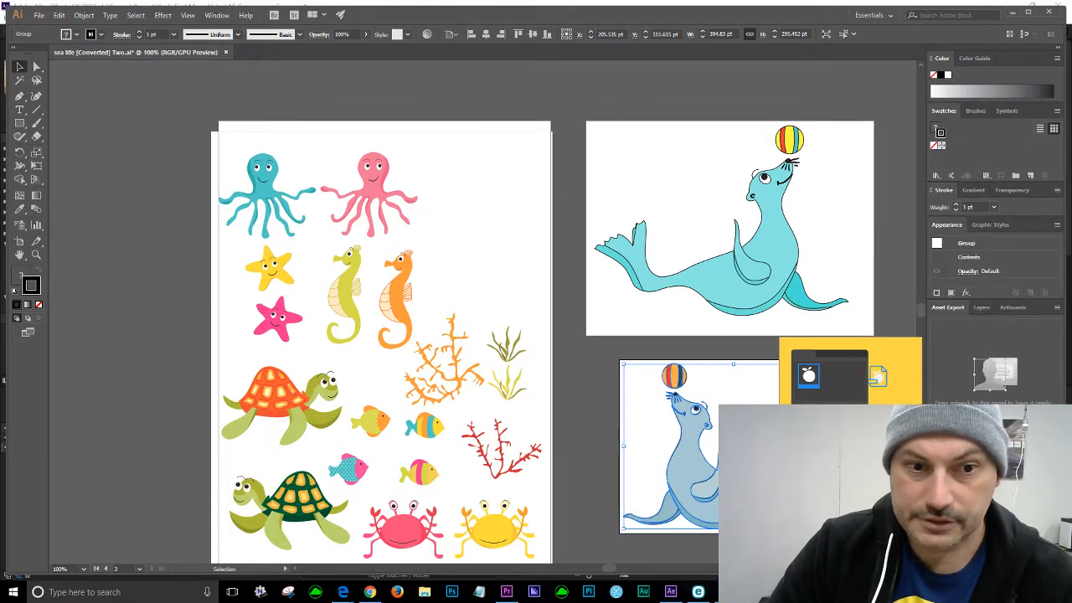
pyautogui.click(661, 475)
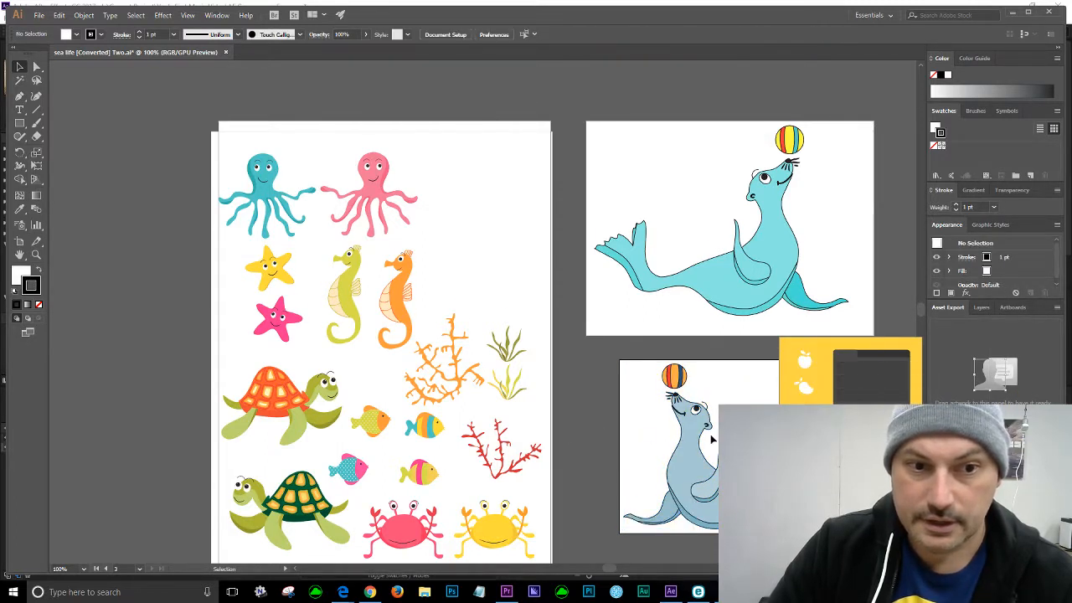
# Export only Artboard 4 for screens as a 1x PNG with the seal-sea-creature-two suffix to the project's Illustrations folder
pyautogui.click(39, 15)
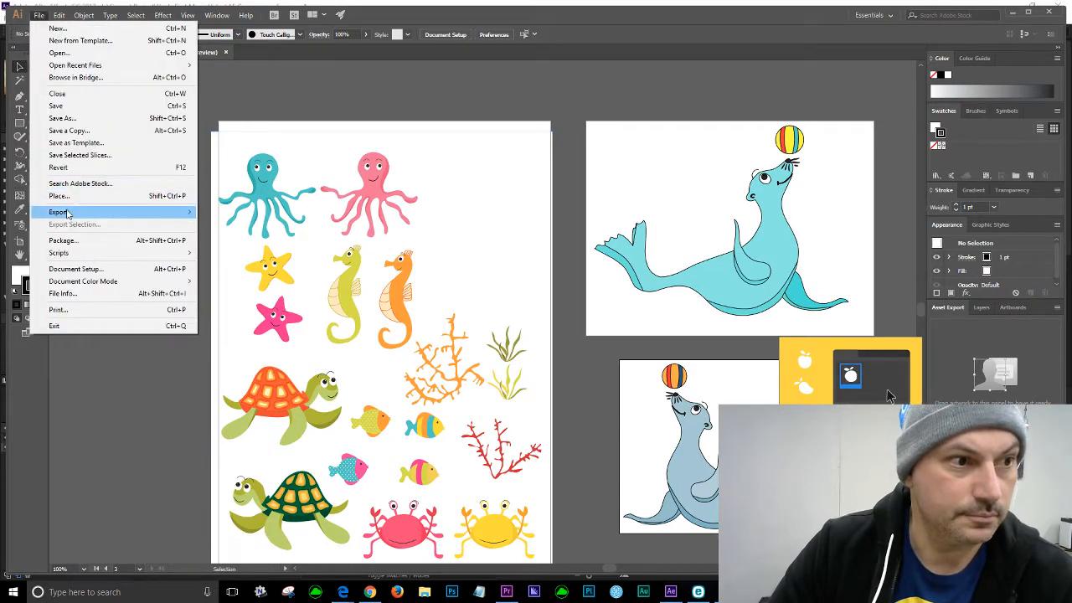
pyautogui.moveTo(59, 212)
pyautogui.click(247, 212)
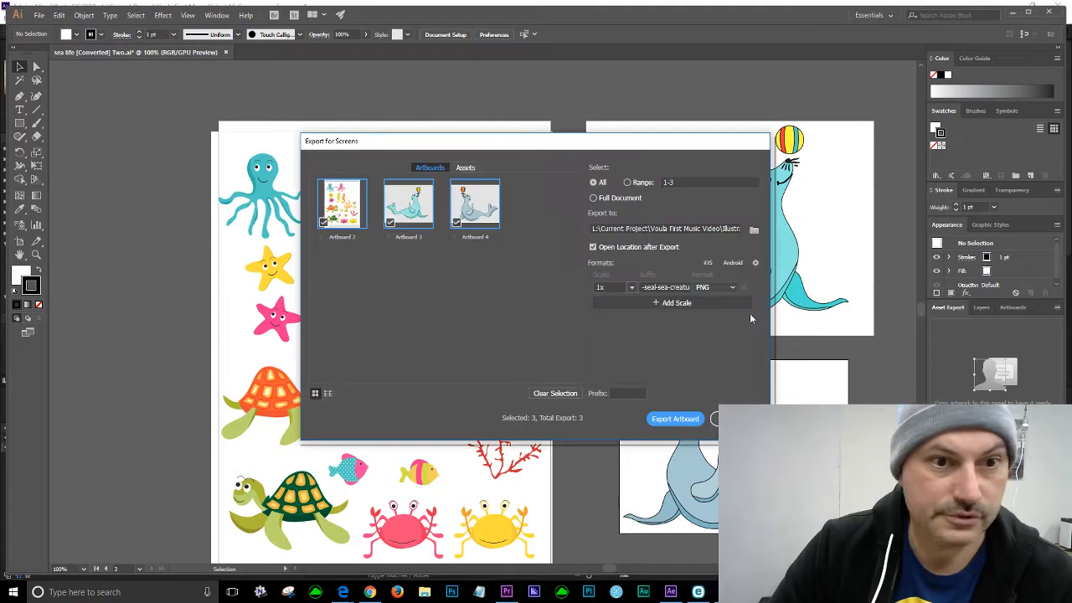
pyautogui.click(323, 221)
pyautogui.click(389, 223)
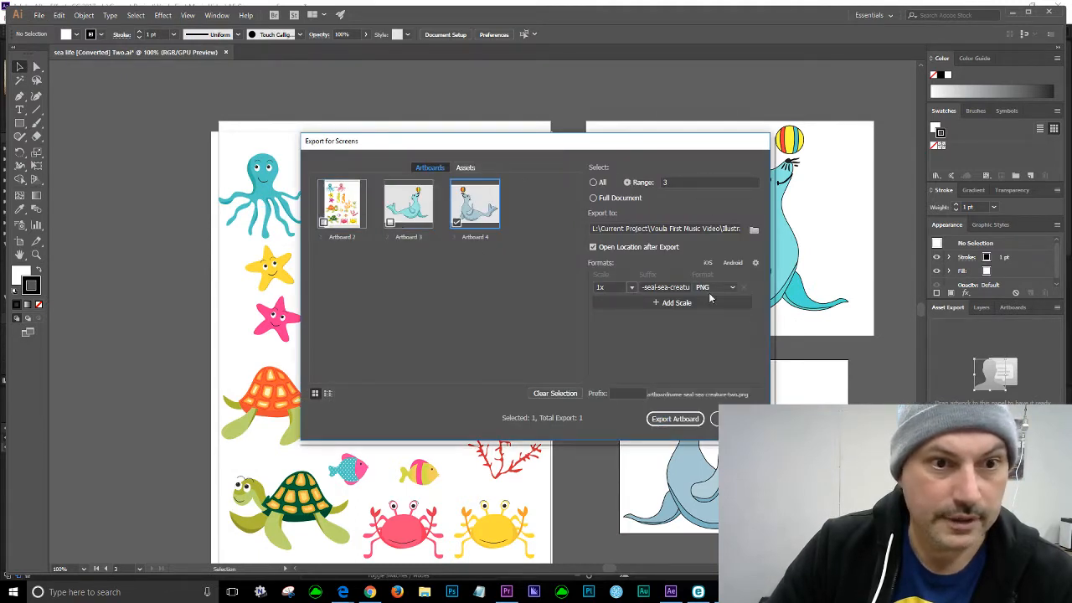
pyautogui.click(678, 287)
pyautogui.moveTo(678, 287); pyautogui.dragTo(759, 287)
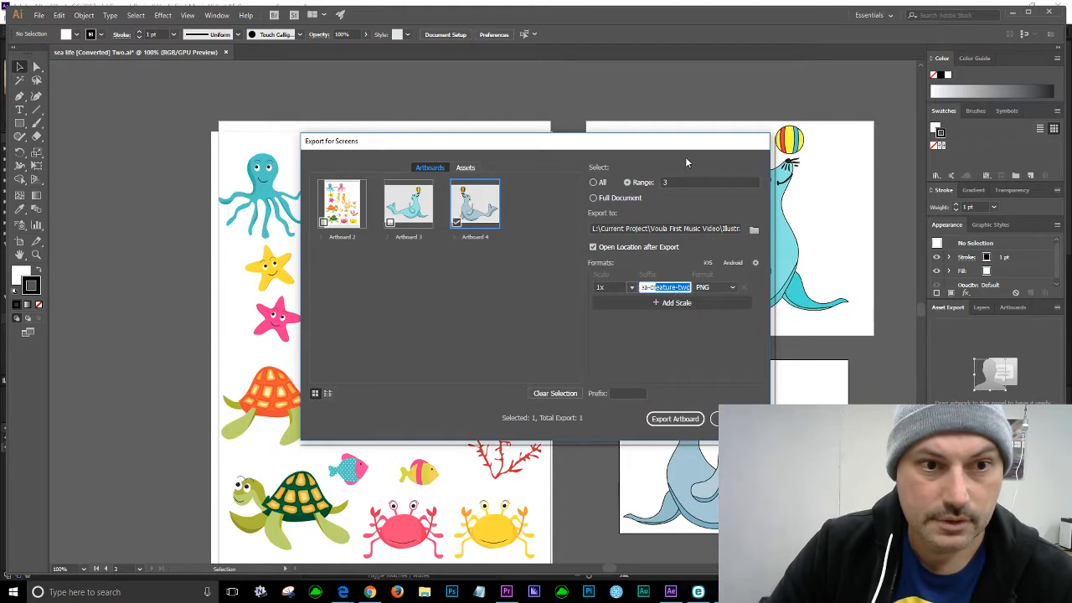
pyautogui.click(676, 420)
pyautogui.click(608, 323)
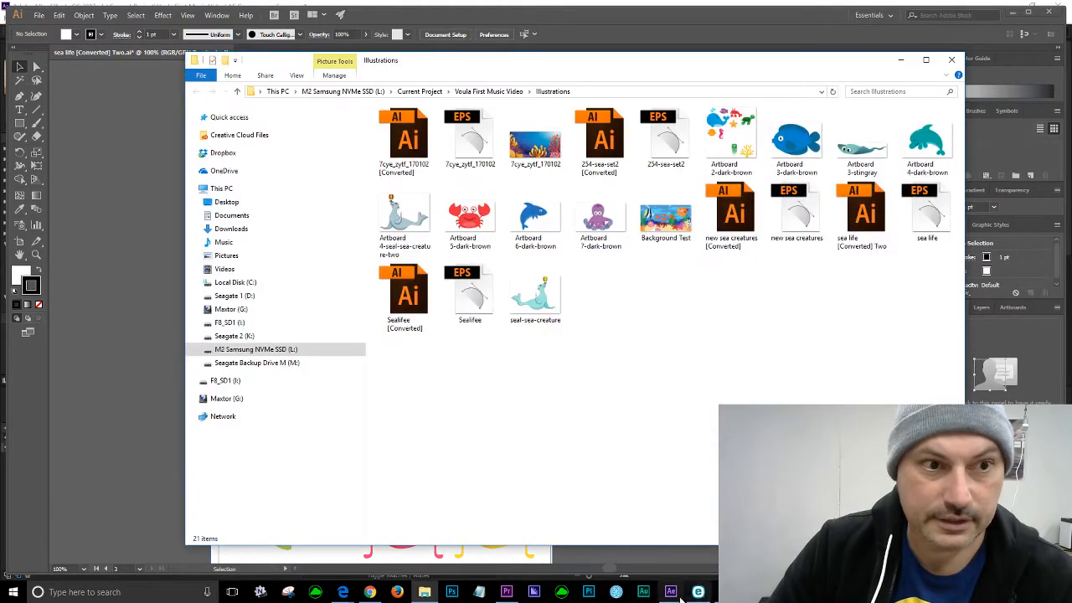
# Rename the exported Artboard 4 seal image as seal-sea-creature-two in the Illustrations folder
pyautogui.click(540, 310)
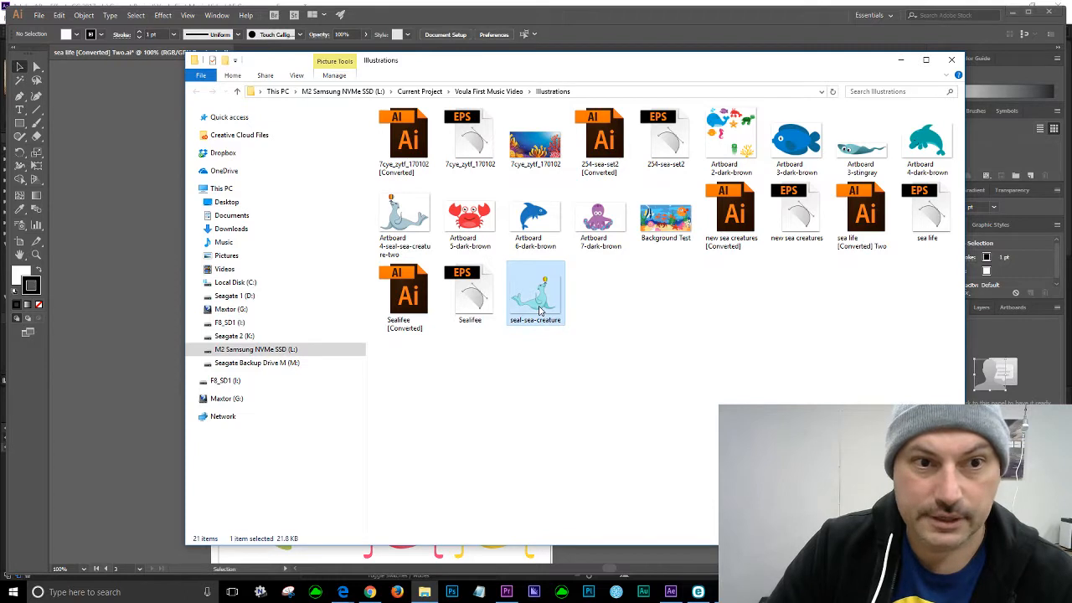
pyautogui.click(400, 228)
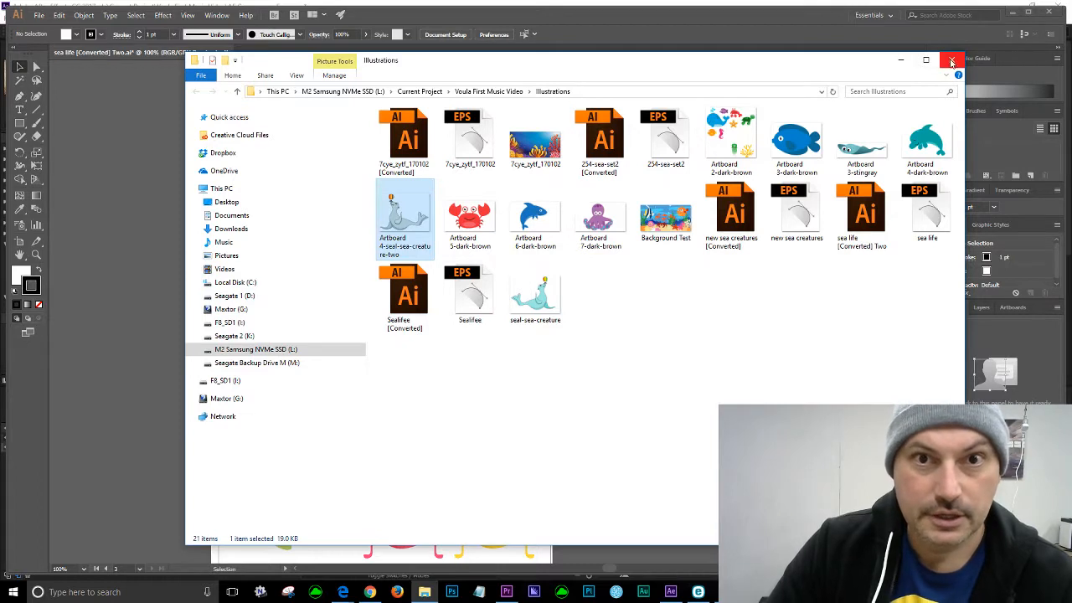
pyautogui.rightClick(395, 245)
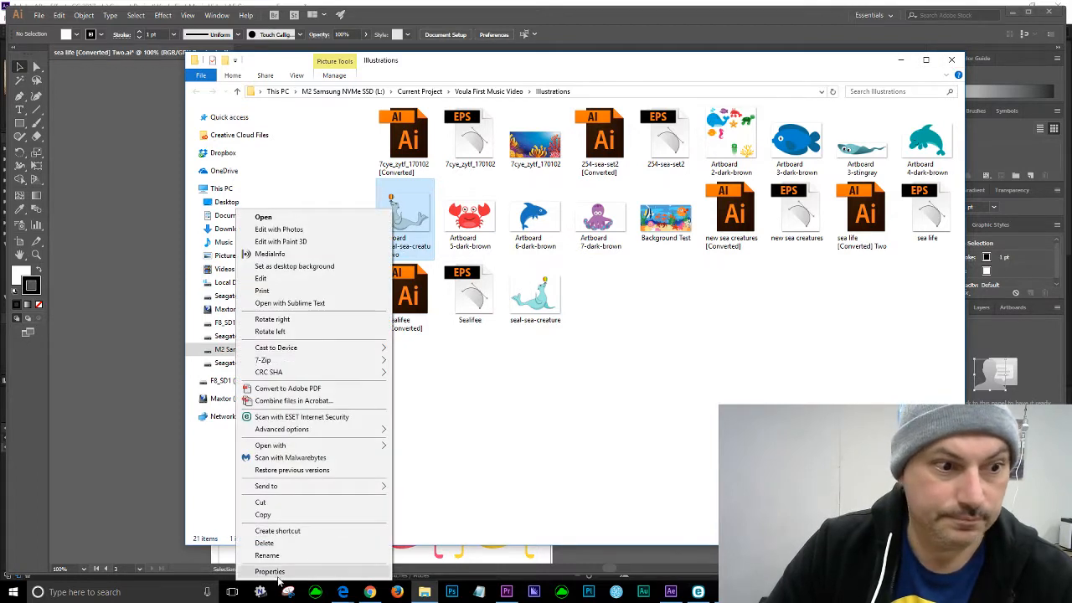
pyautogui.click(348, 555)
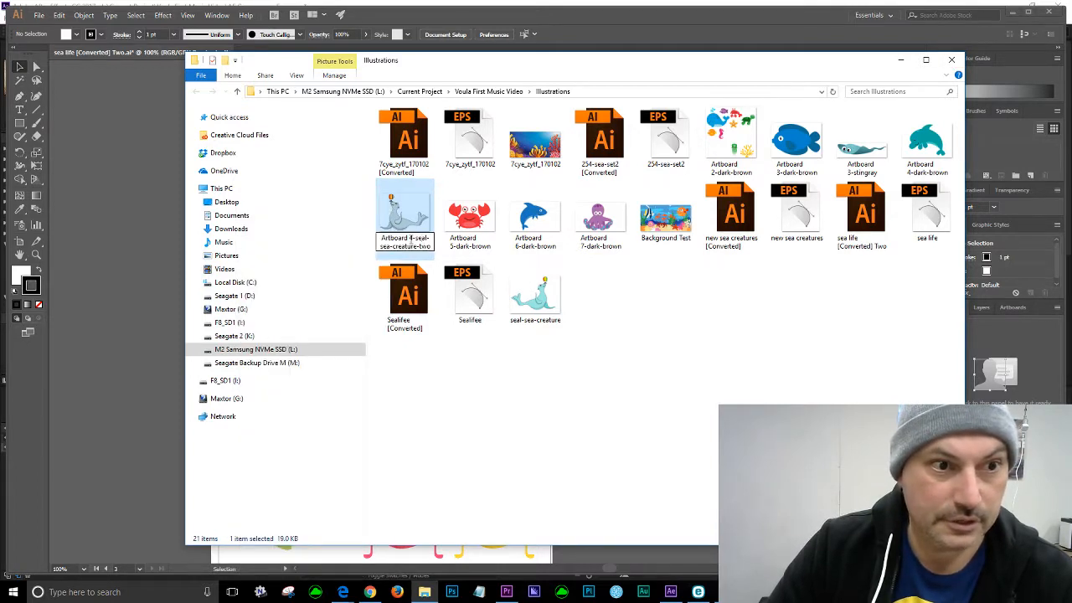
pyautogui.moveTo(416, 239); pyautogui.dragTo(215, 236)
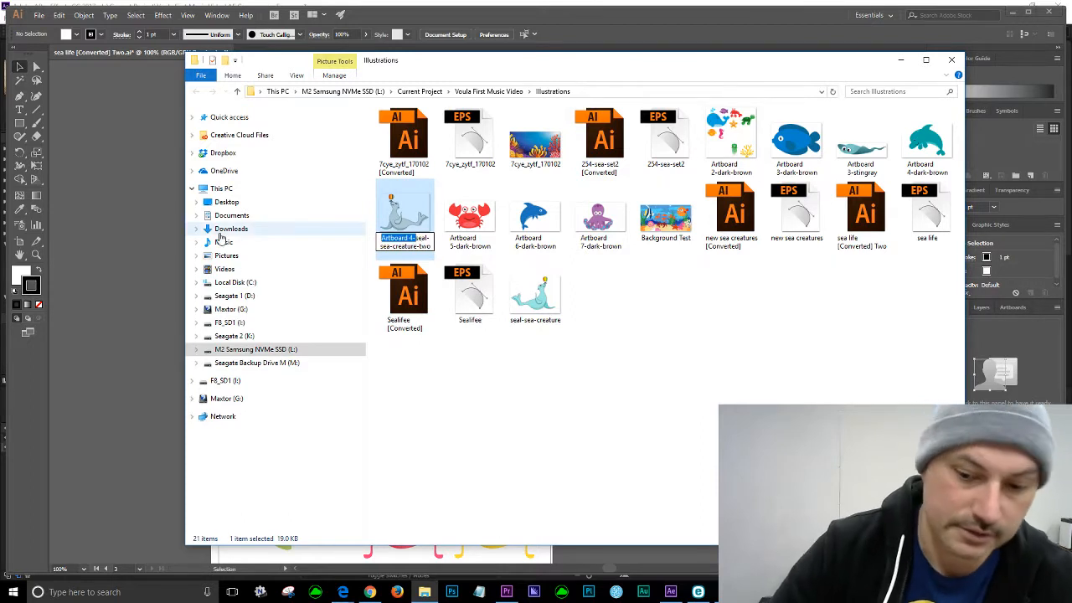
pyautogui.press('Delete')
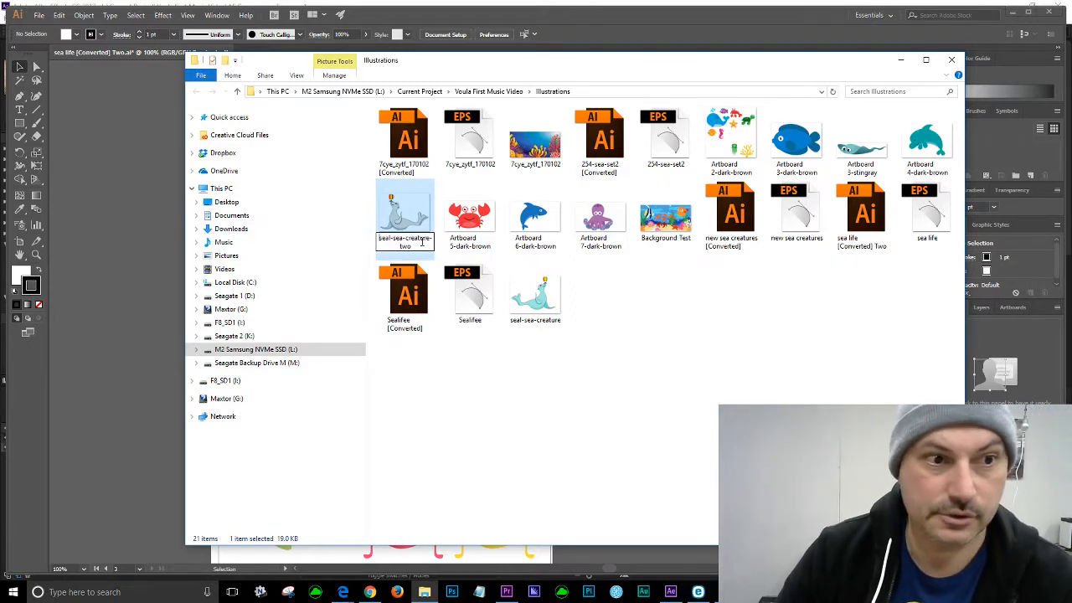
pyautogui.click(642, 424)
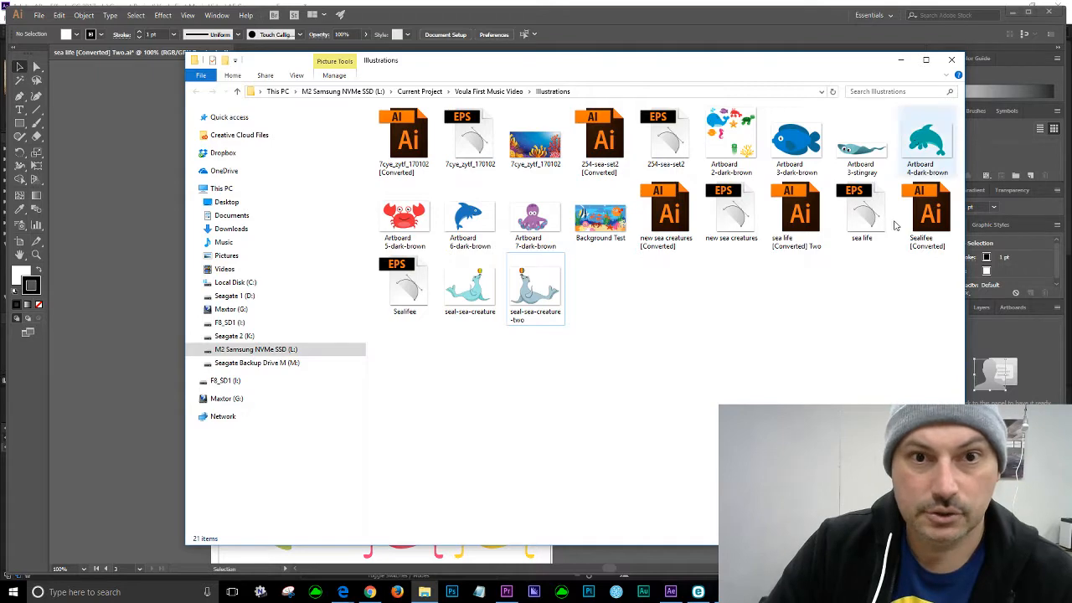
# Switch to After Effects and delete the seal-sea-creature 2 composition and seal-sea-creature.png from the Seal Creature Two folder
pyautogui.click(951, 59)
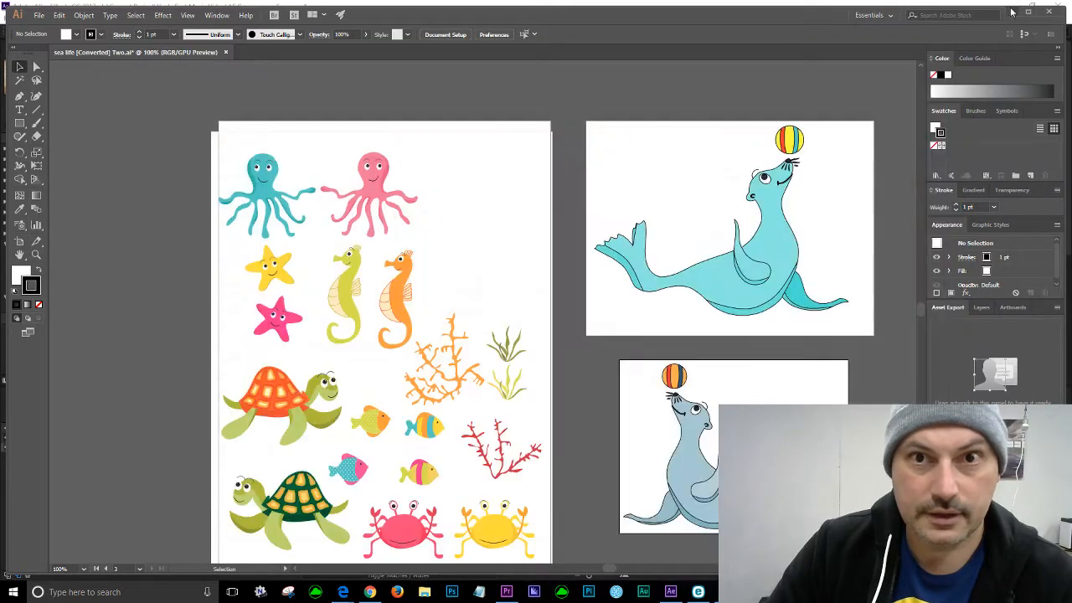
pyautogui.click(1010, 11)
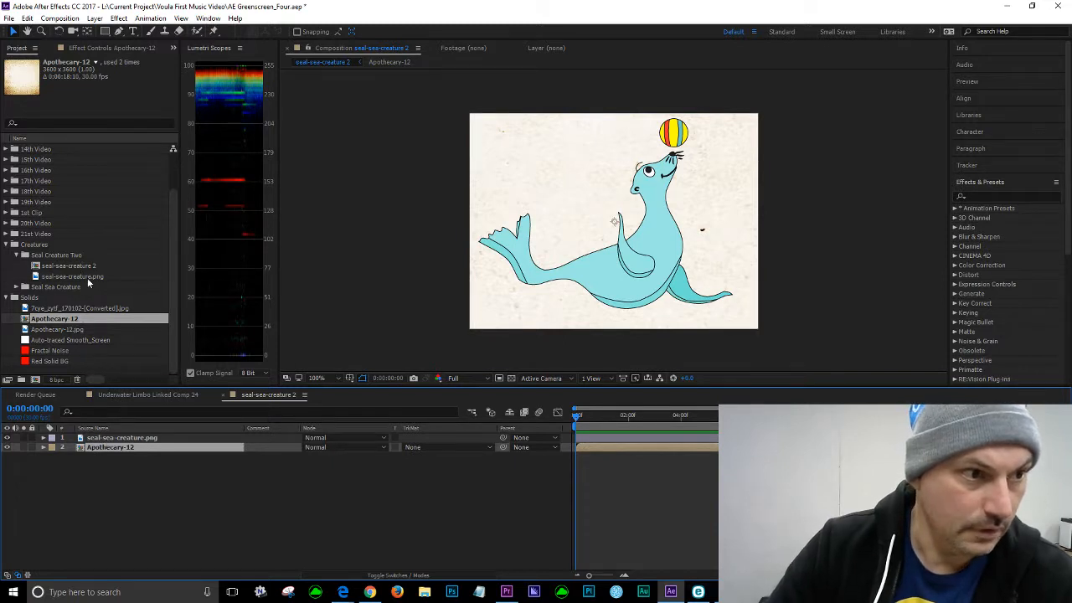
pyautogui.click(77, 267)
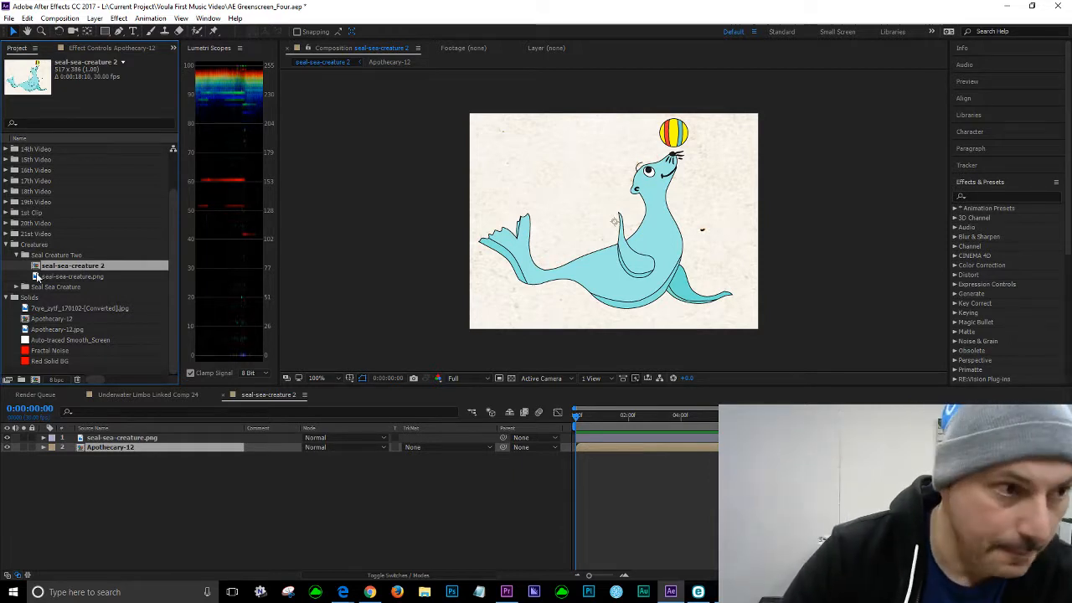
pyautogui.press('Delete')
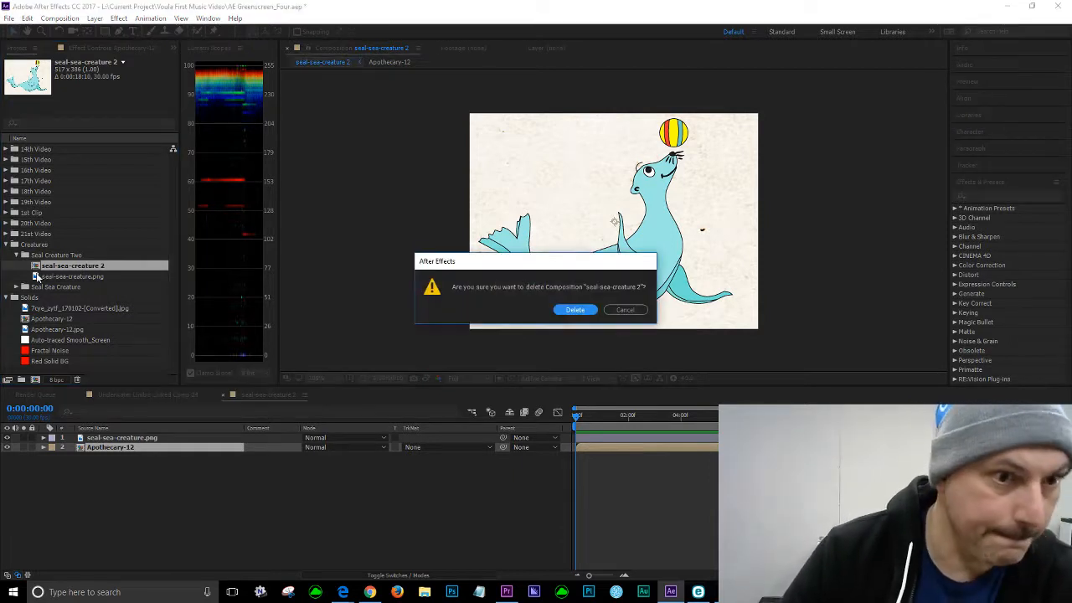
pyautogui.click(578, 310)
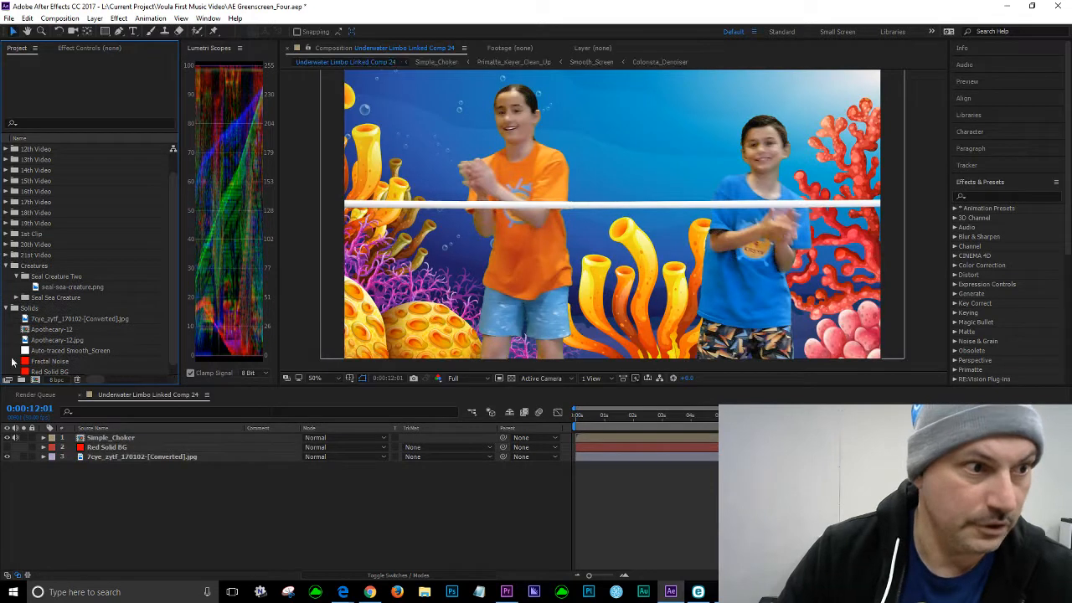
pyautogui.scroll(-1, 78, 267)
pyautogui.click(70, 275)
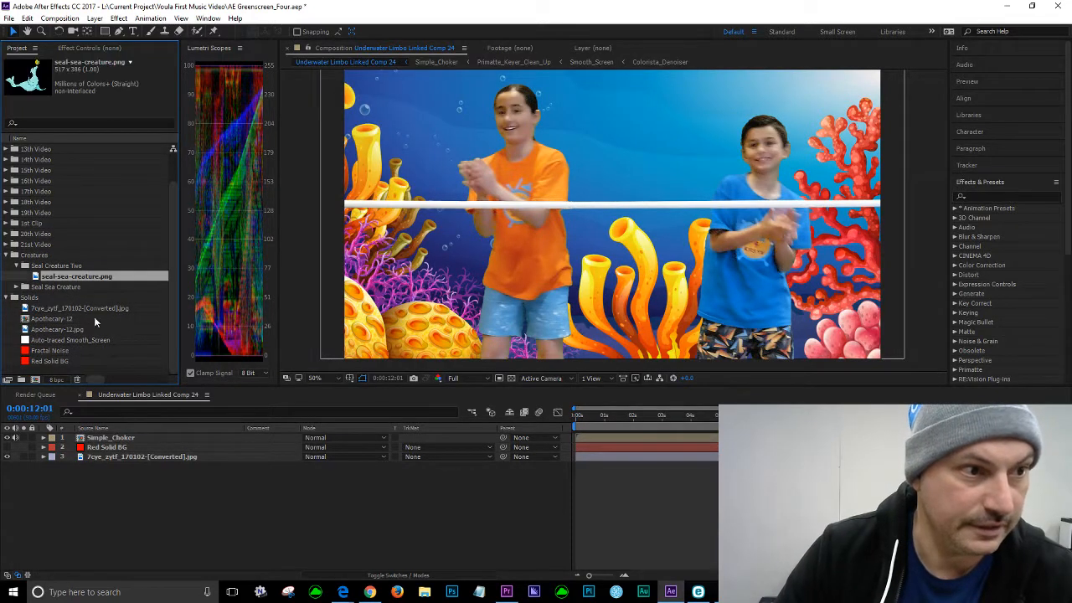
pyautogui.press('Delete')
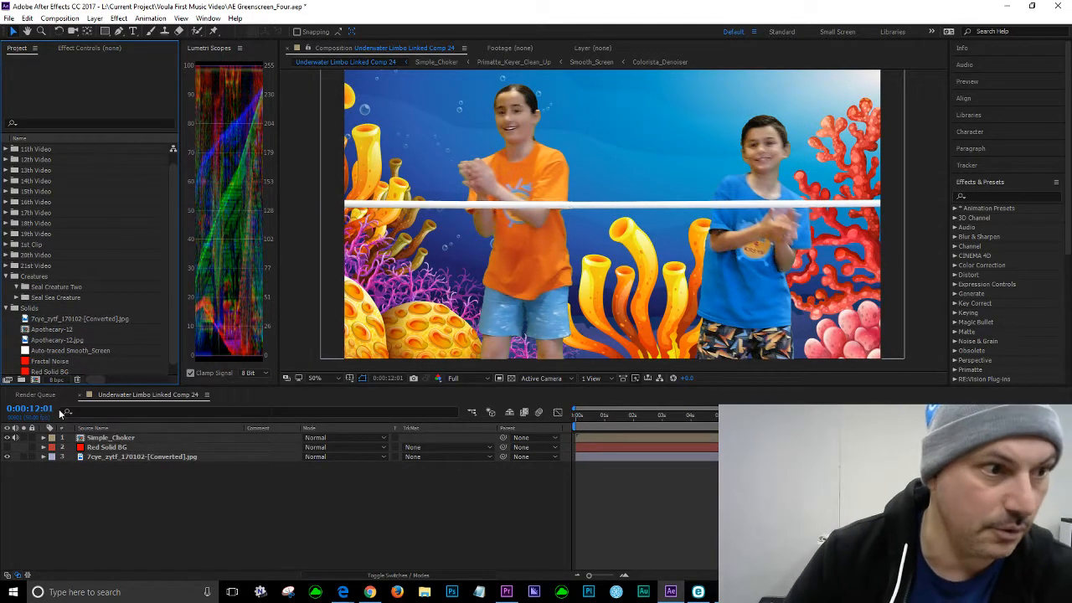
# Import seal-sea-creature-two.png from the Illustrations folder into the Seal Creature Two folder
pyautogui.click(37, 288)
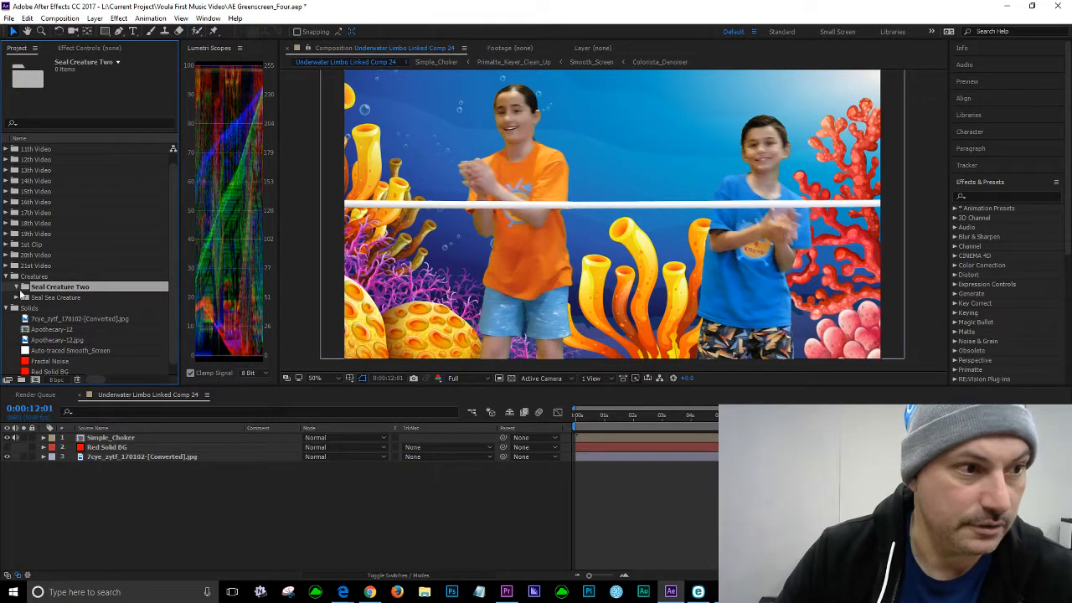
pyautogui.click(19, 276)
pyautogui.click(58, 287)
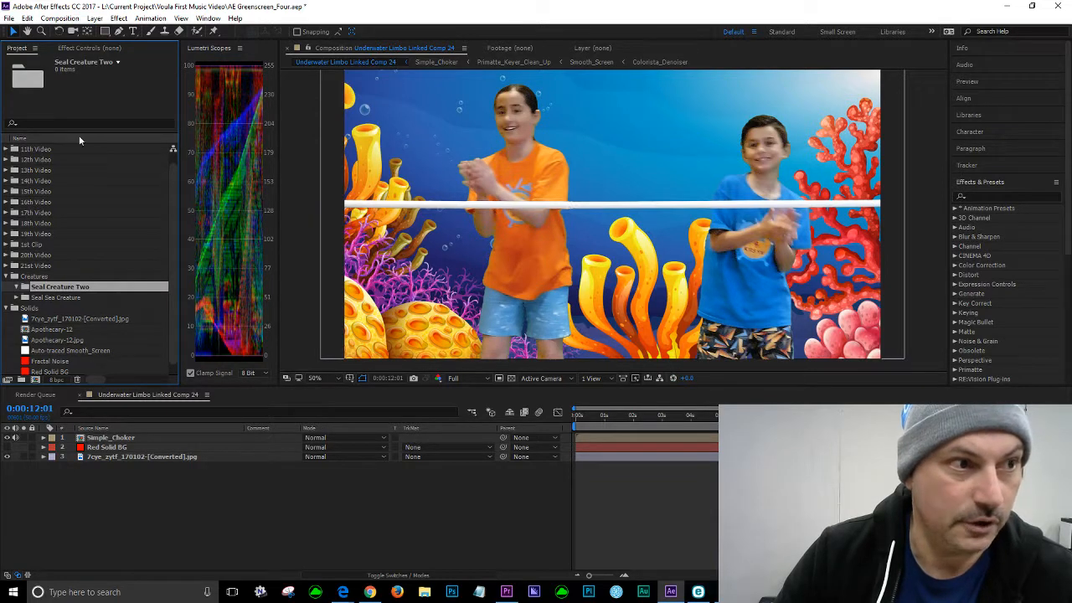
pyautogui.click(8, 18)
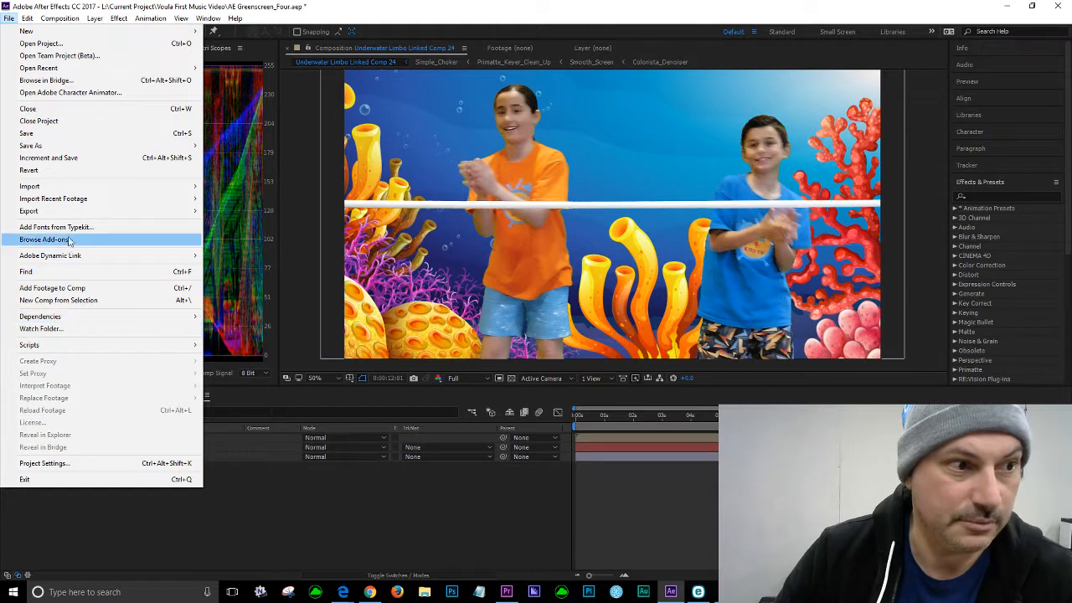
pyautogui.moveTo(194, 185)
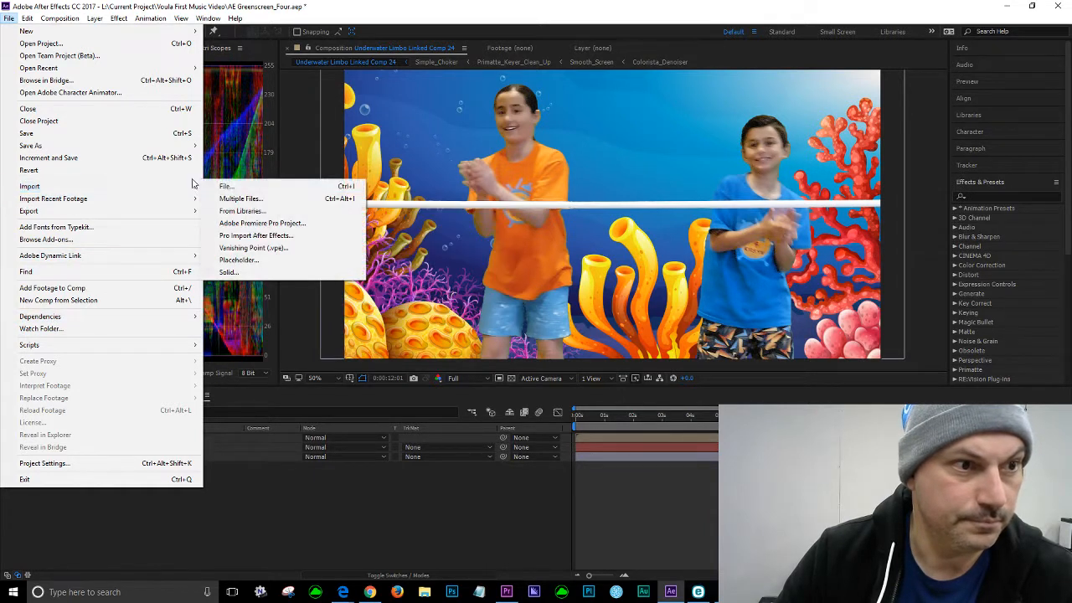
pyautogui.click(226, 187)
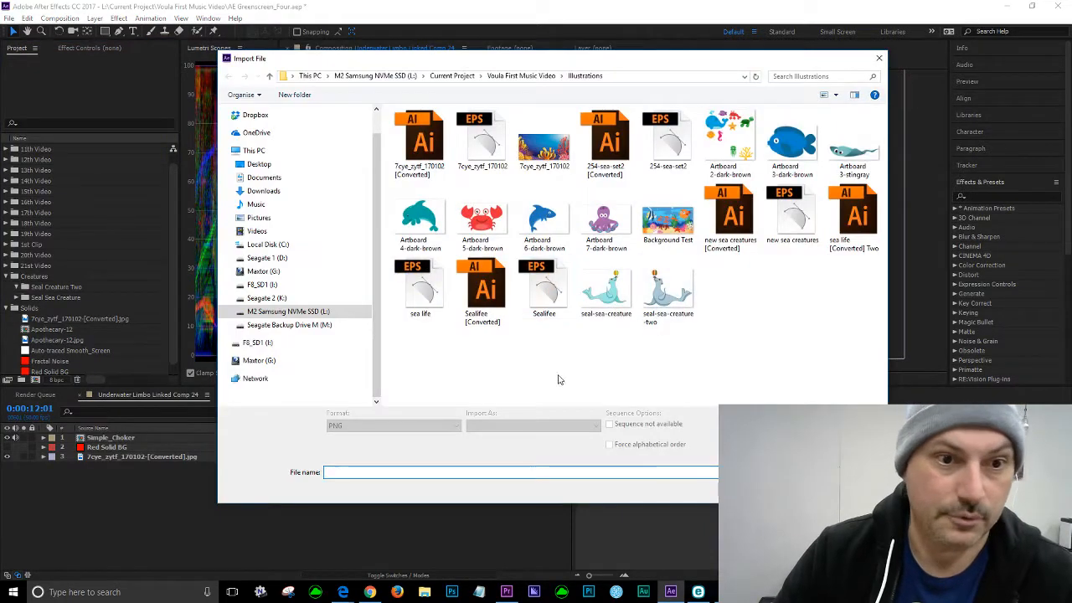
pyautogui.doubleClick(671, 295)
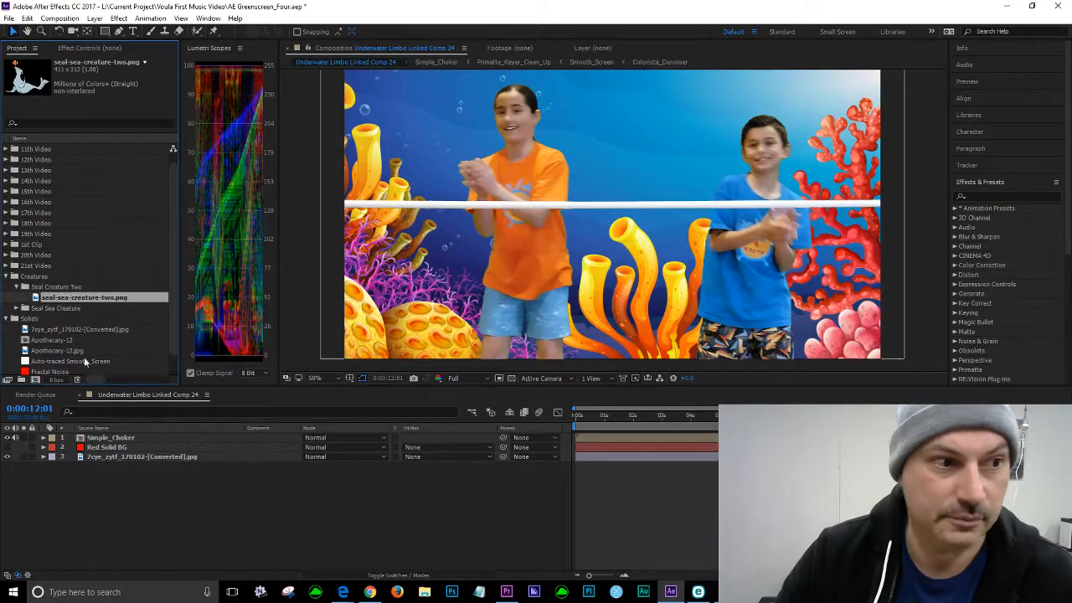
# Create a composition from the seal-sea-creature-two.png footage
pyautogui.scroll(-2, 61, 298)
pyautogui.moveTo(35, 277); pyautogui.dragTo(35, 382)
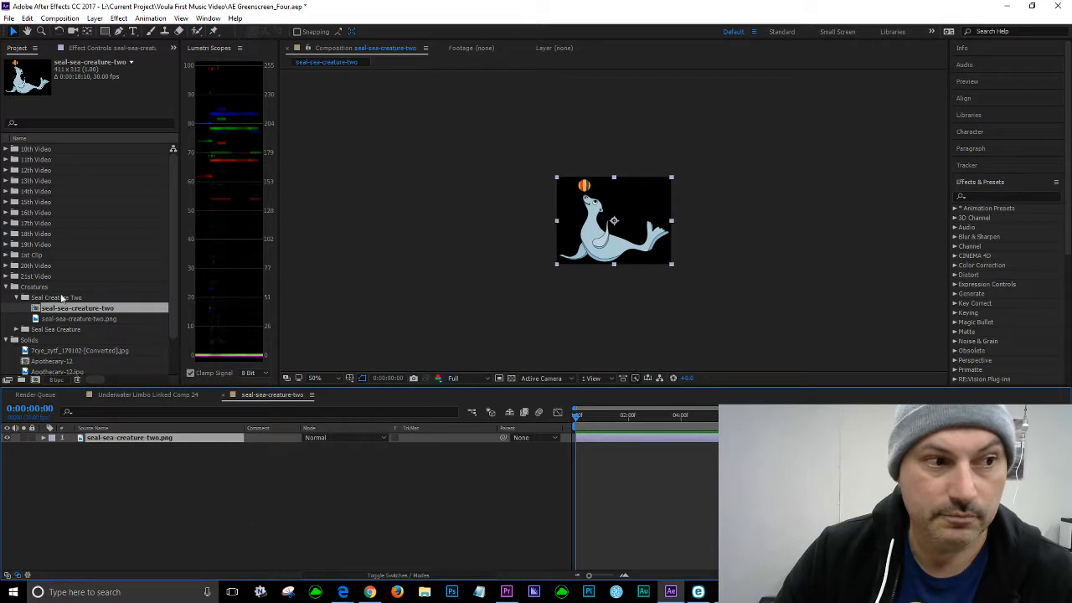
pyautogui.click(63, 299)
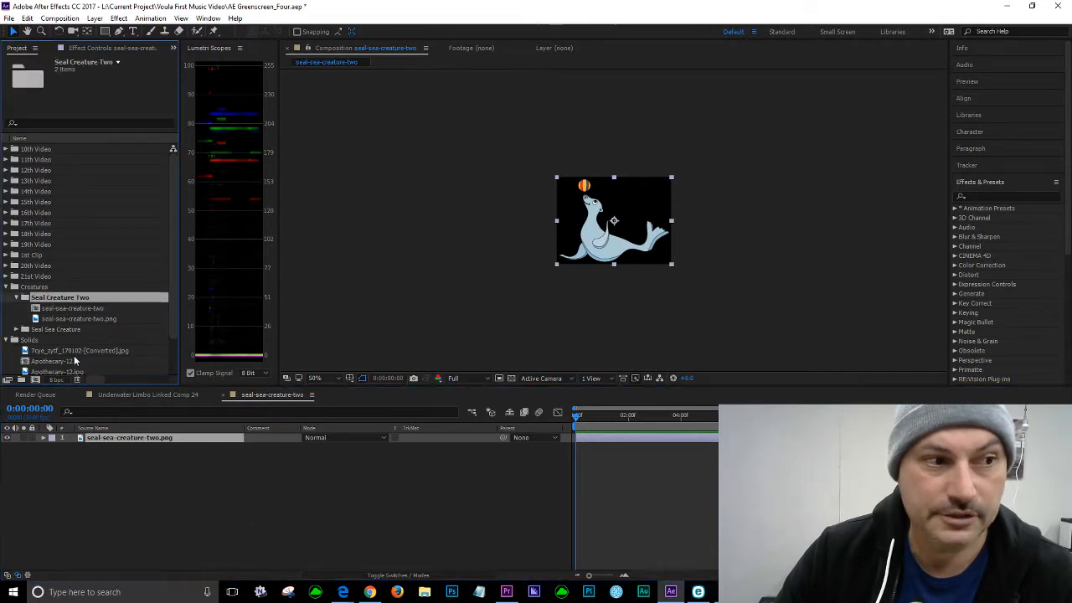
pyautogui.click(66, 309)
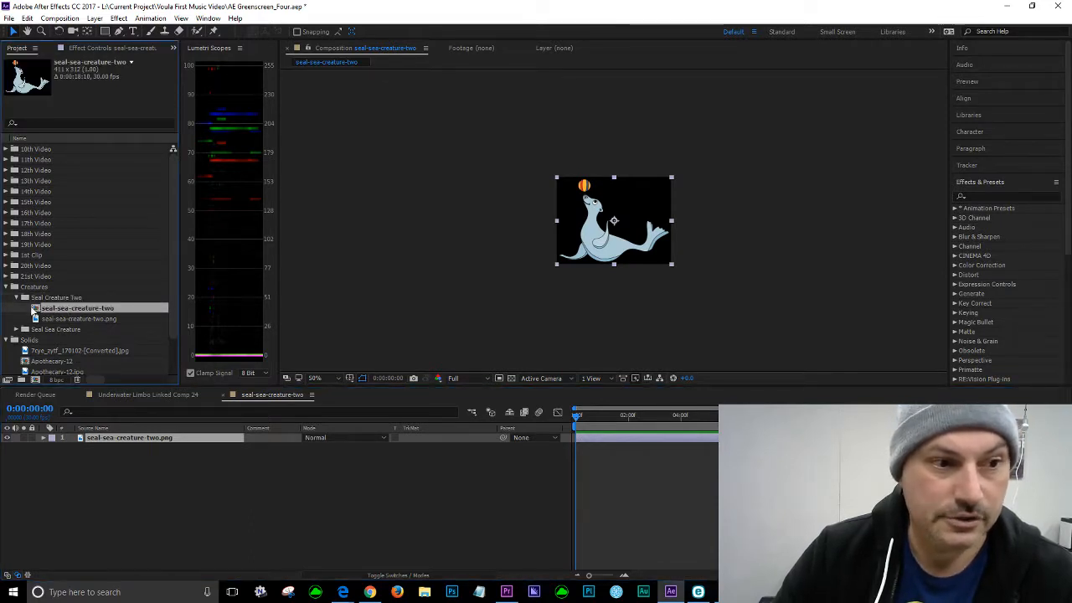
pyautogui.click(131, 394)
pyautogui.click(243, 394)
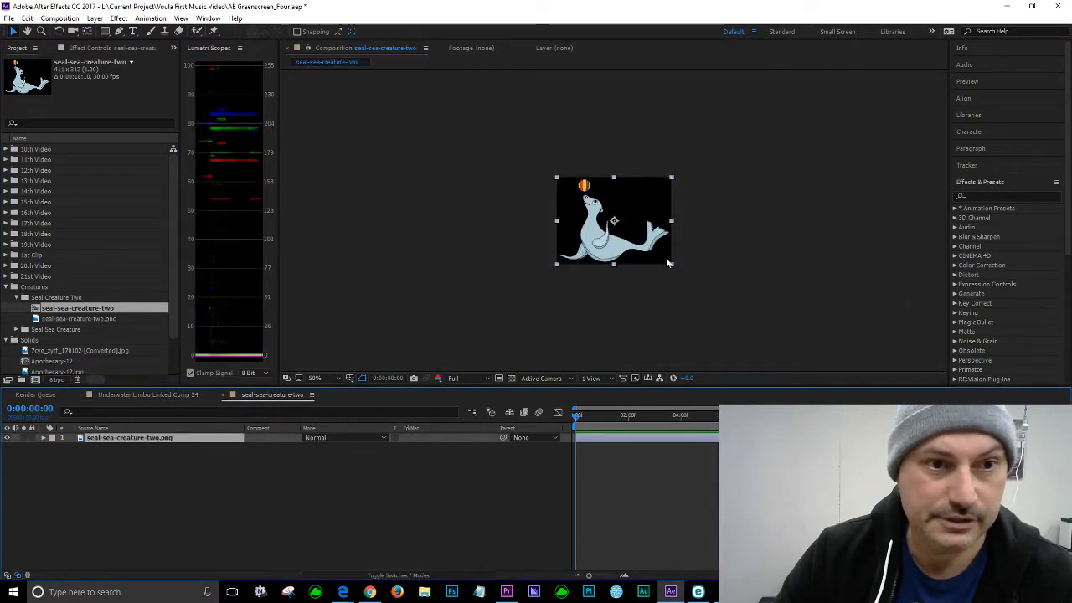
# Add the Apothecary-12 composition from the Solids folder beneath the seal-sea-creature-two.png layer
pyautogui.scroll(2, 668, 261)
pyautogui.scroll(-1, 668, 261)
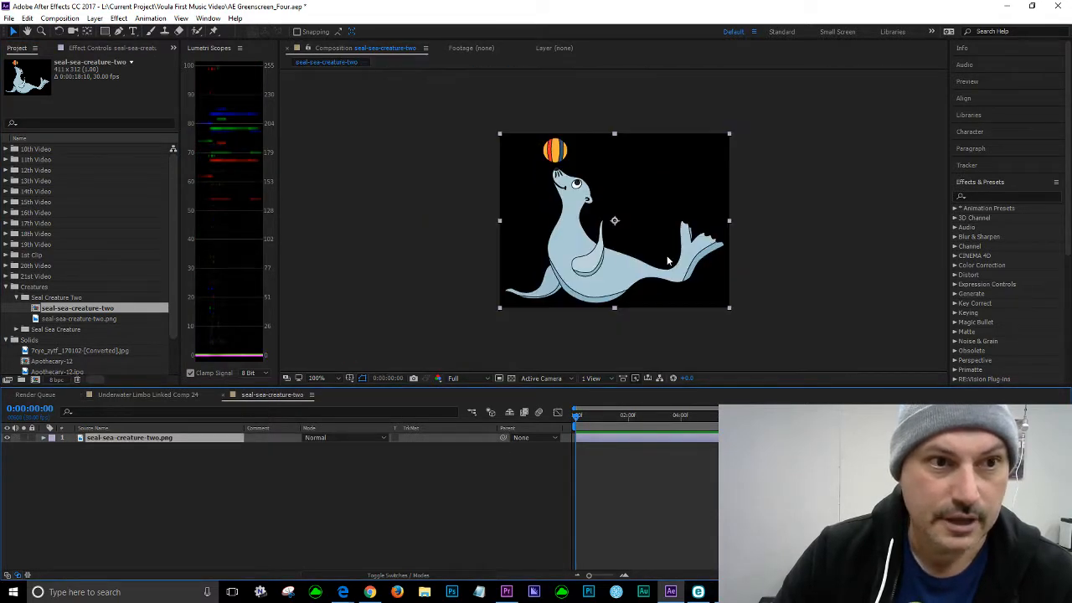
pyautogui.click(384, 285)
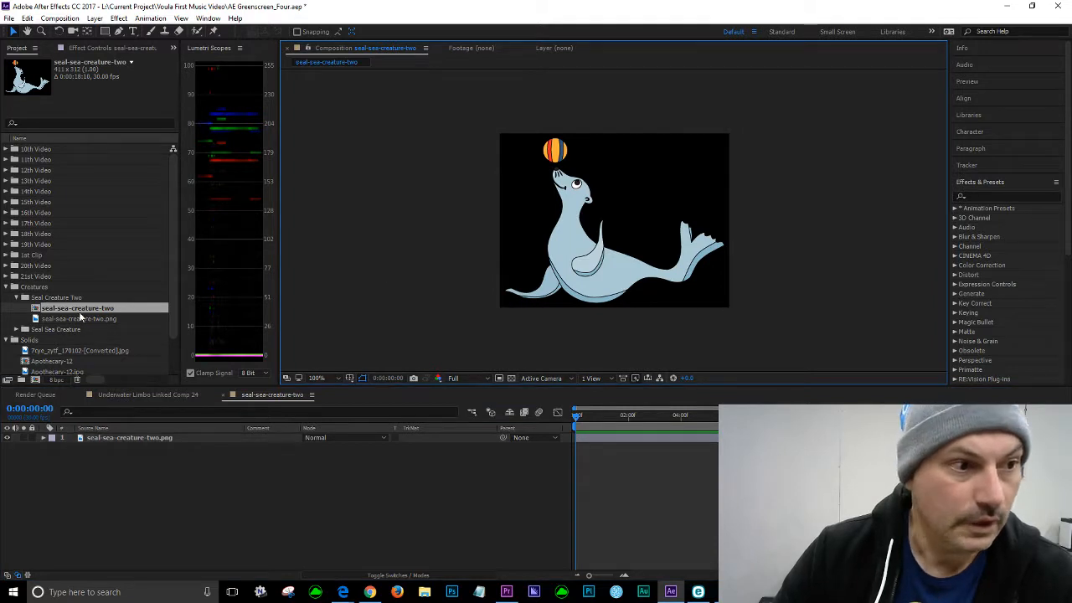
pyautogui.scroll(-2, 82, 316)
pyautogui.moveTo(54, 318); pyautogui.dragTo(109, 474)
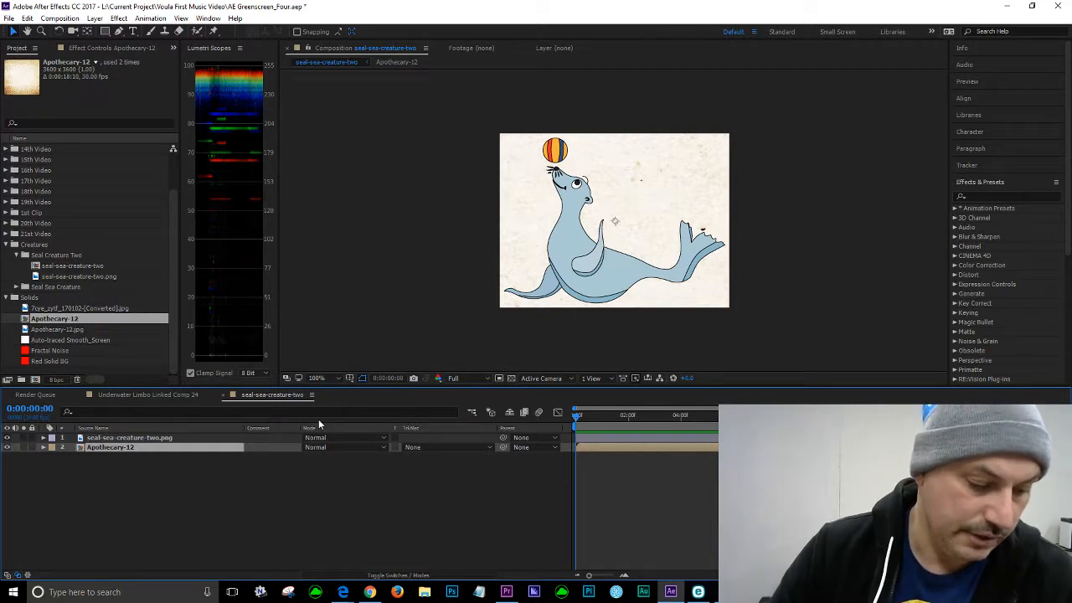
# Set the Apothecary-12 layer's track matte to Alpha, using the seal-sea-creature-two.png layer above it
pyautogui.click(41, 331)
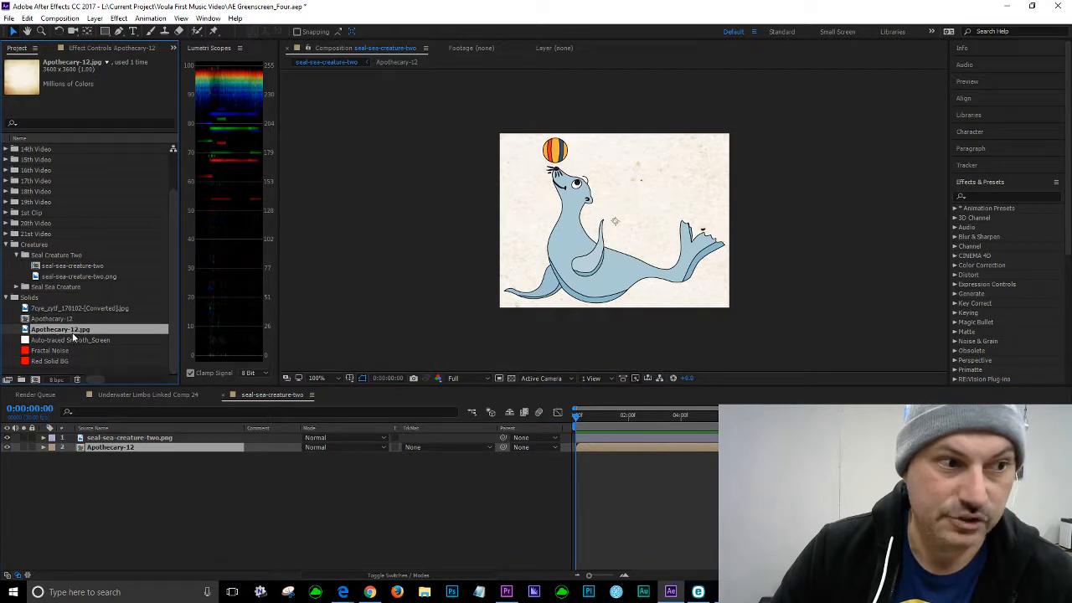
pyautogui.click(52, 319)
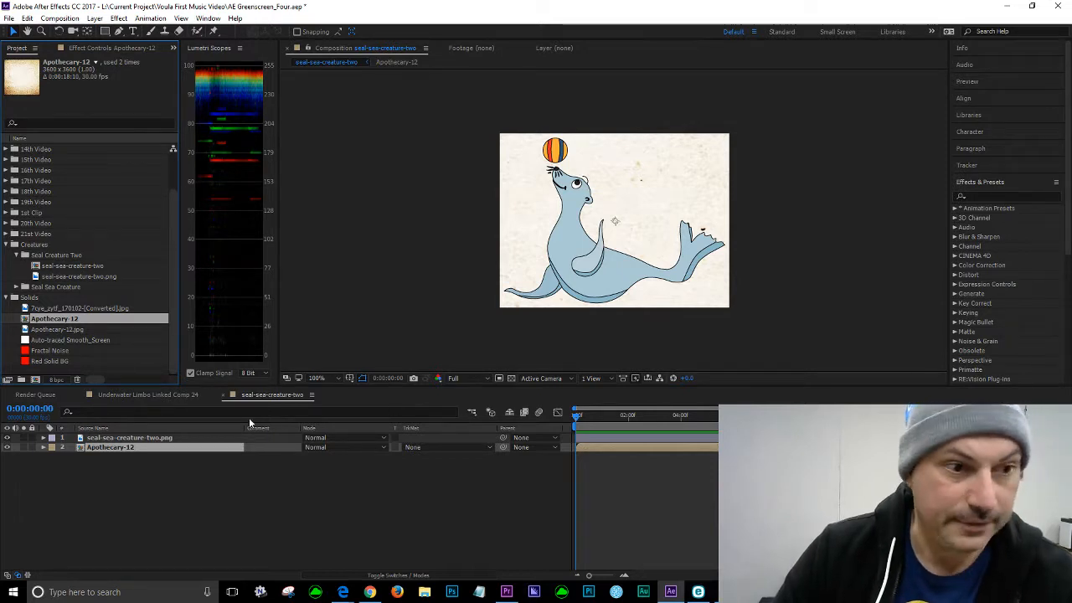
pyautogui.click(385, 448)
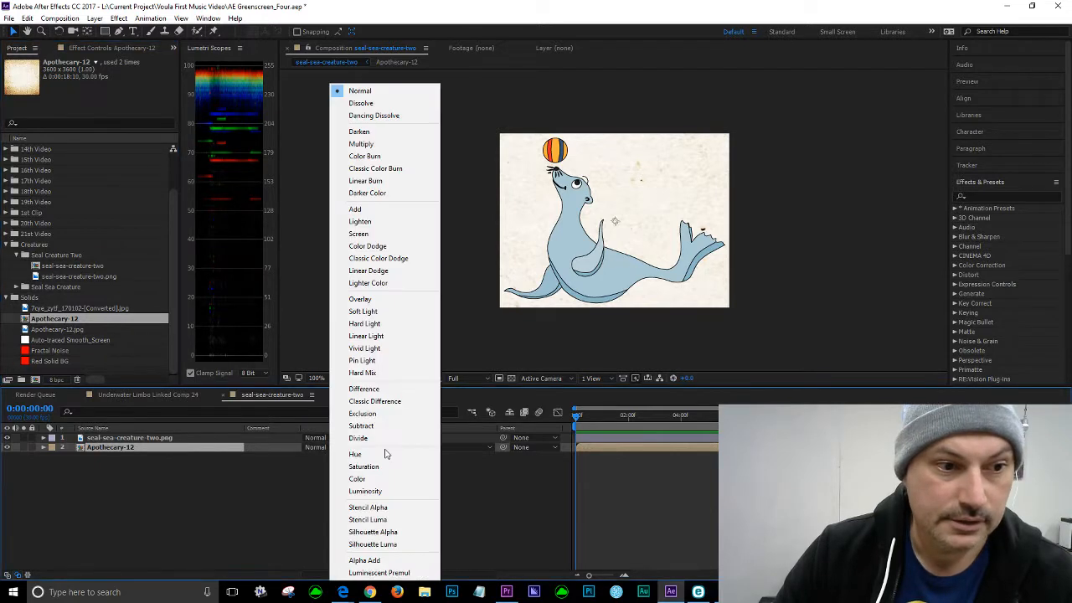
pyautogui.click(470, 487)
pyautogui.click(490, 447)
pyautogui.click(481, 474)
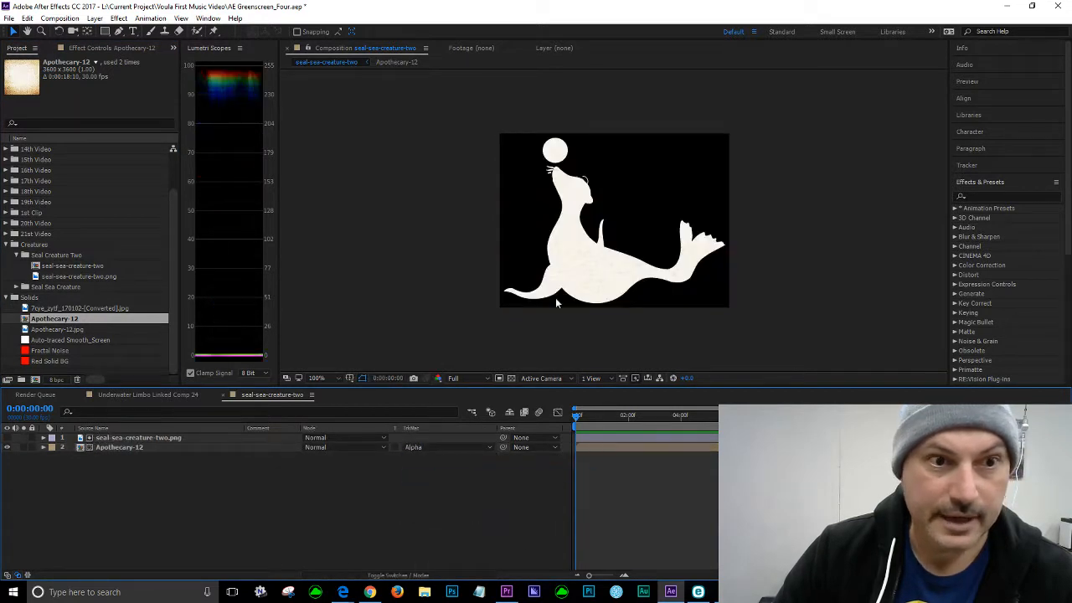
pyautogui.press('.')
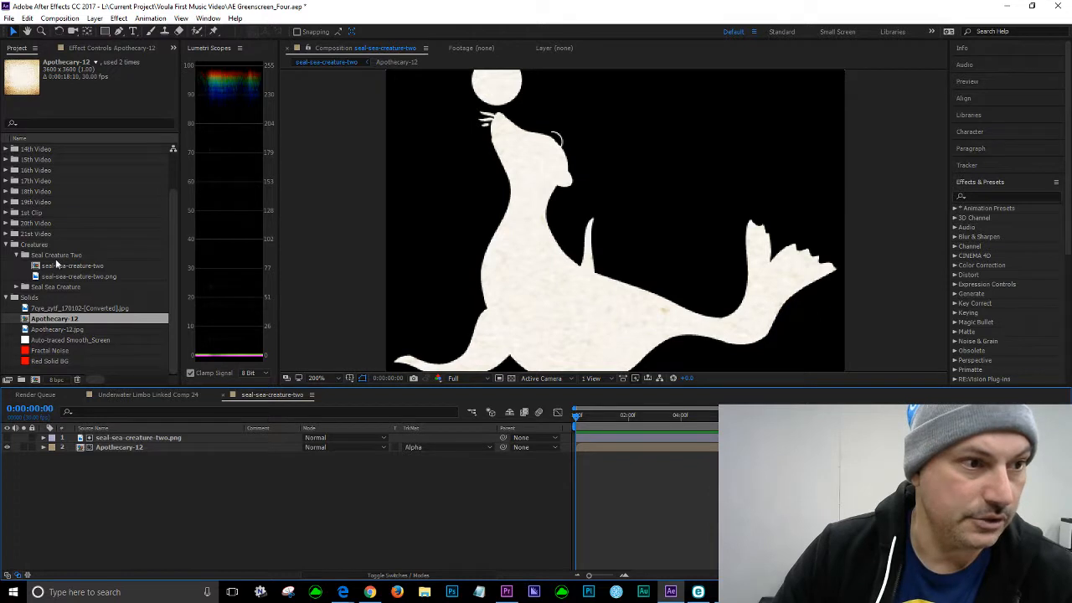
# Add a new adjustment layer above the seal-sea-creature-two.png layer in the seal-sea-creature-two composition
pyautogui.click(57, 255)
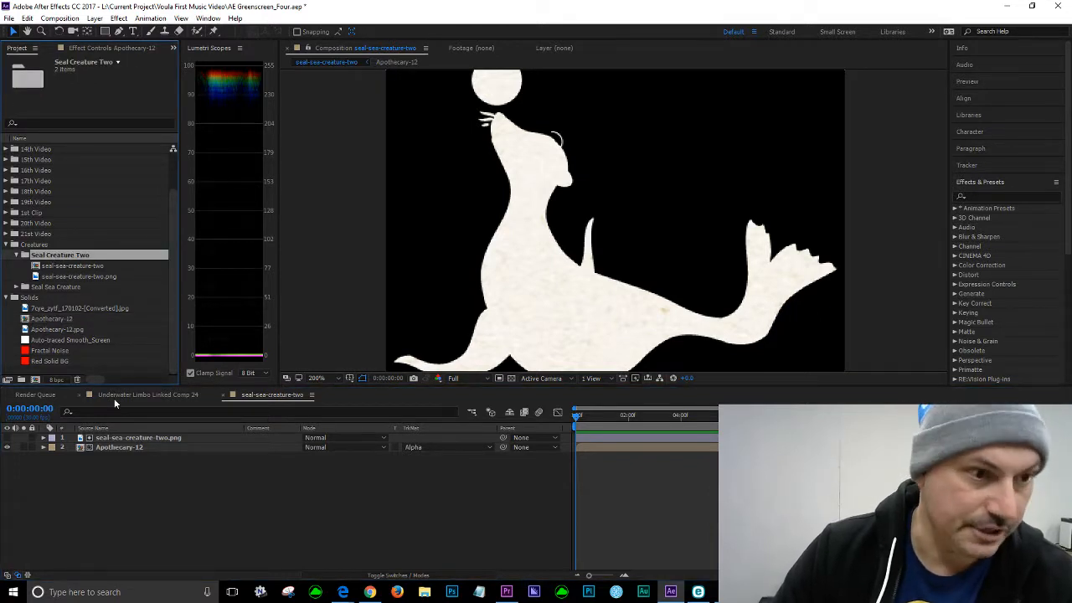
pyautogui.click(94, 18)
pyautogui.click(179, 525)
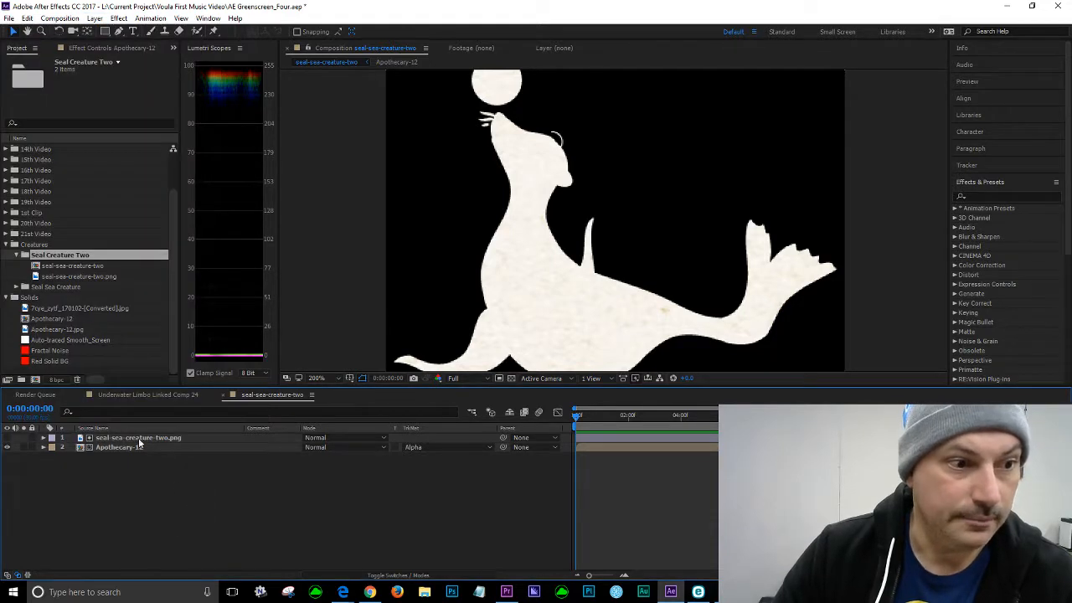
pyautogui.click(141, 438)
pyautogui.click(179, 497)
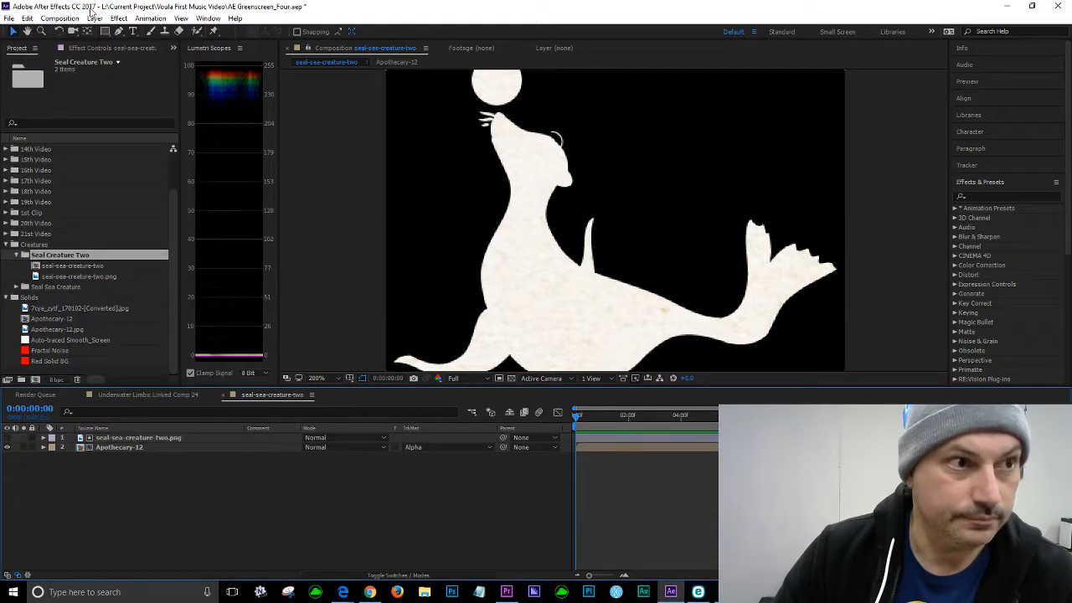
pyautogui.click(95, 19)
pyautogui.moveTo(100, 31)
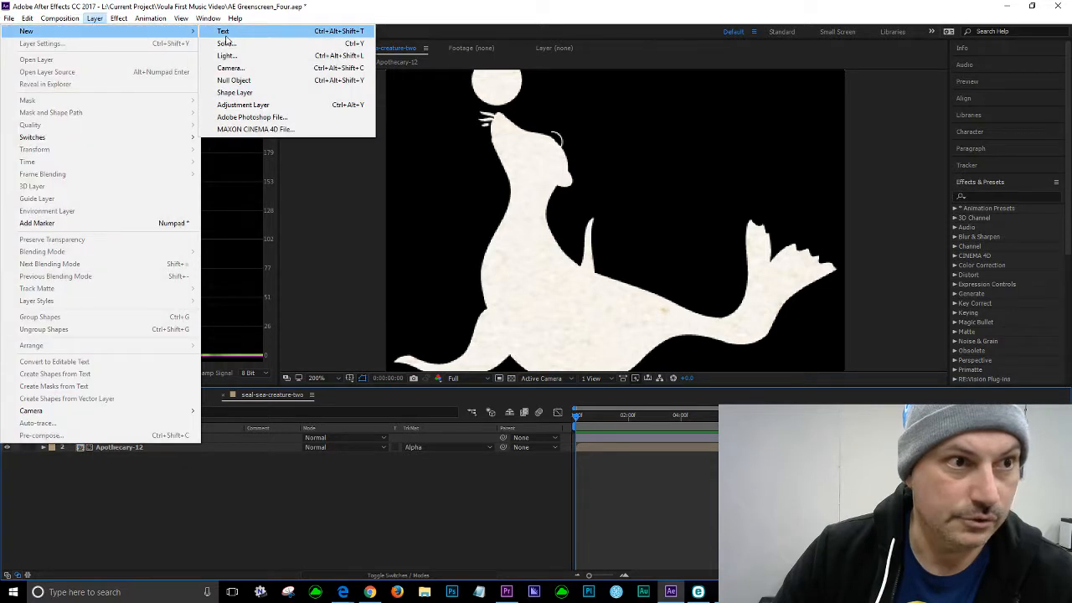
pyautogui.click(254, 107)
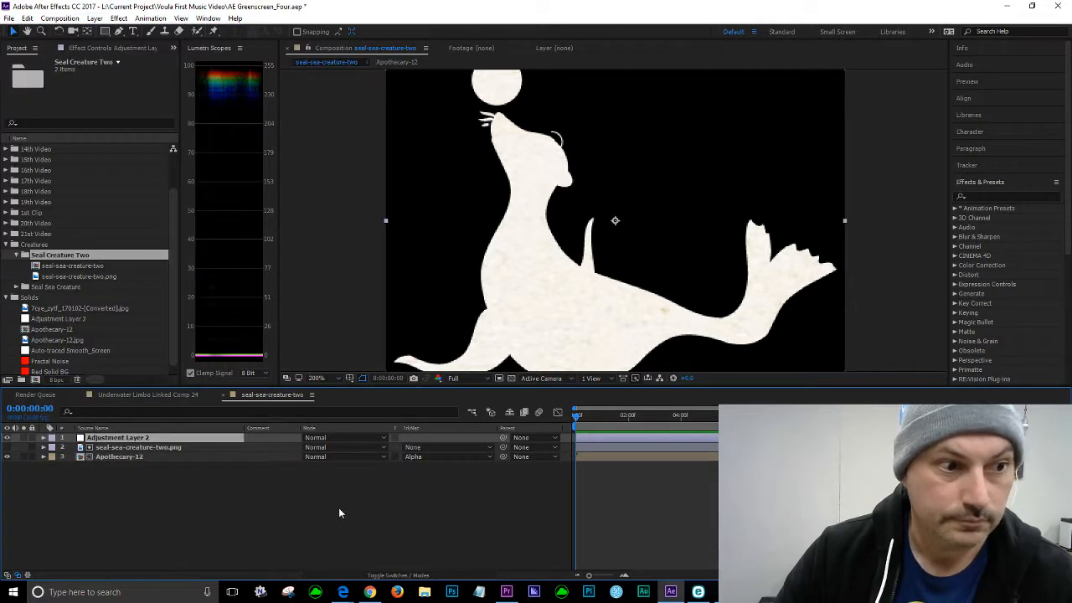
# Rename the new adjustment layer as Displacement Map
pyautogui.rightClick(132, 437)
pyautogui.click(164, 573)
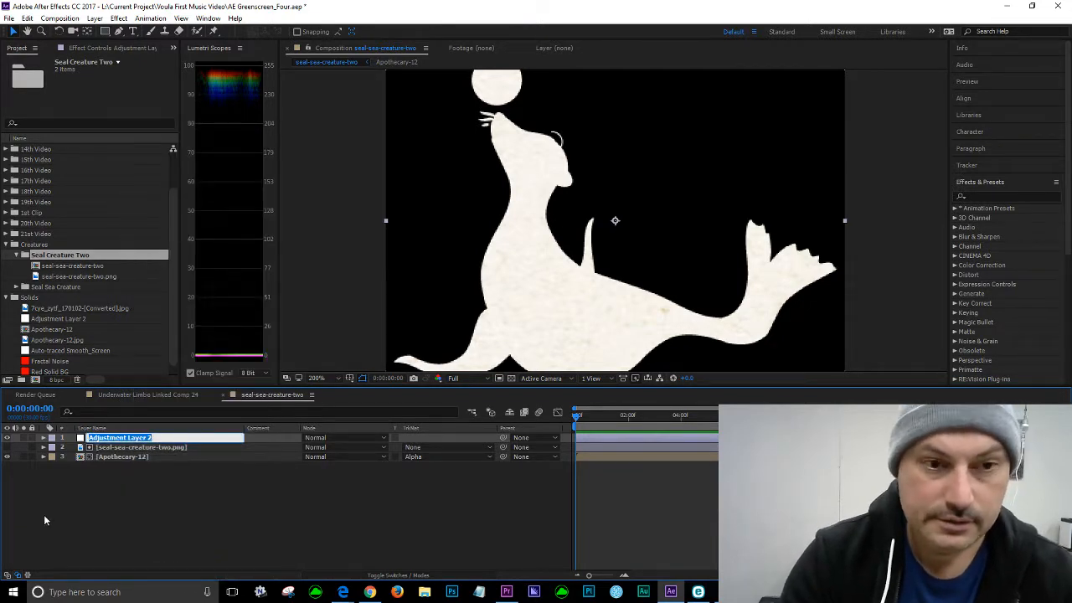
pyautogui.write('Displa')
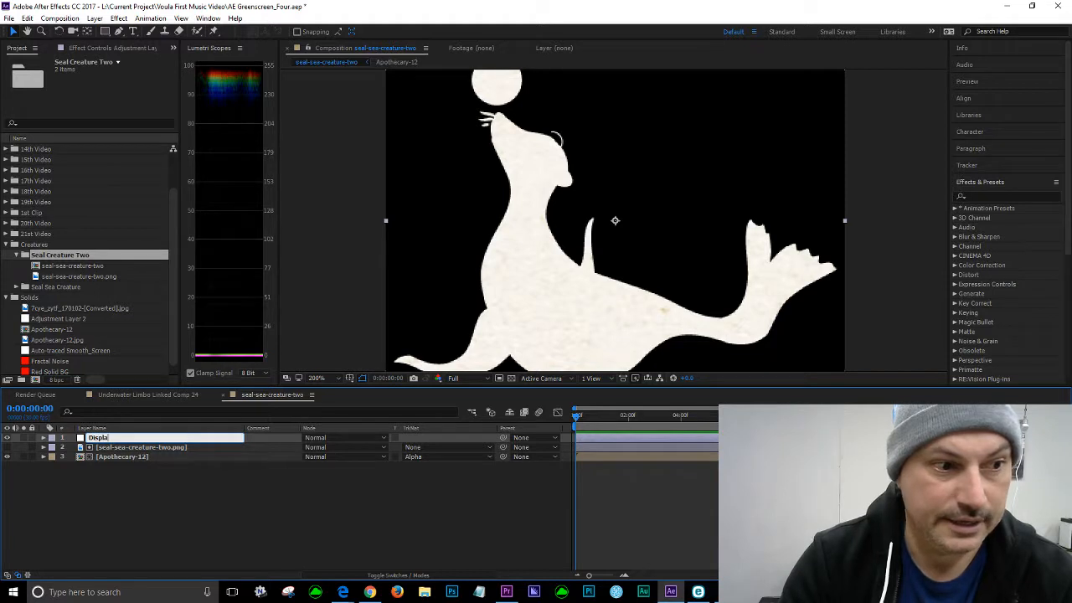
pyautogui.write('cement Map')
pyautogui.press('Return')
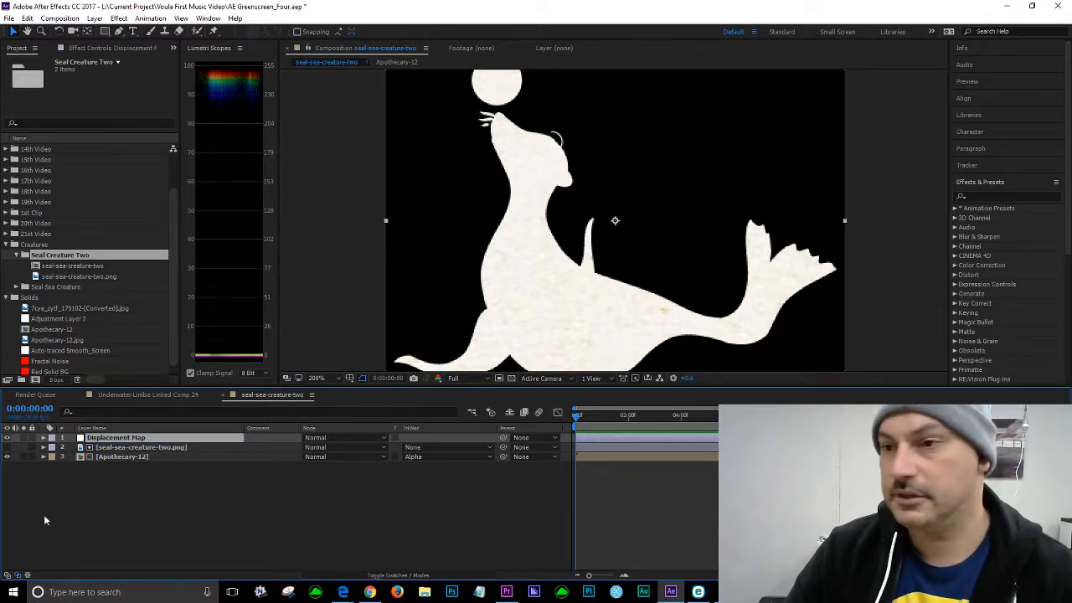
pyautogui.click(205, 522)
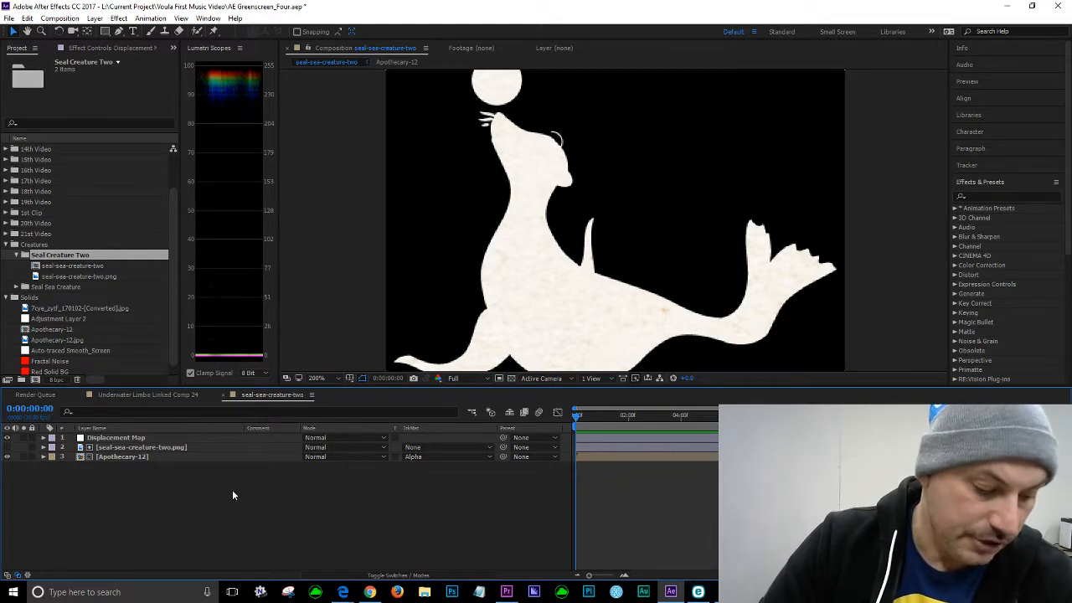
# Apply the Displacement Map distortion effect to the Displacement Map adjustment layer
pyautogui.click(177, 438)
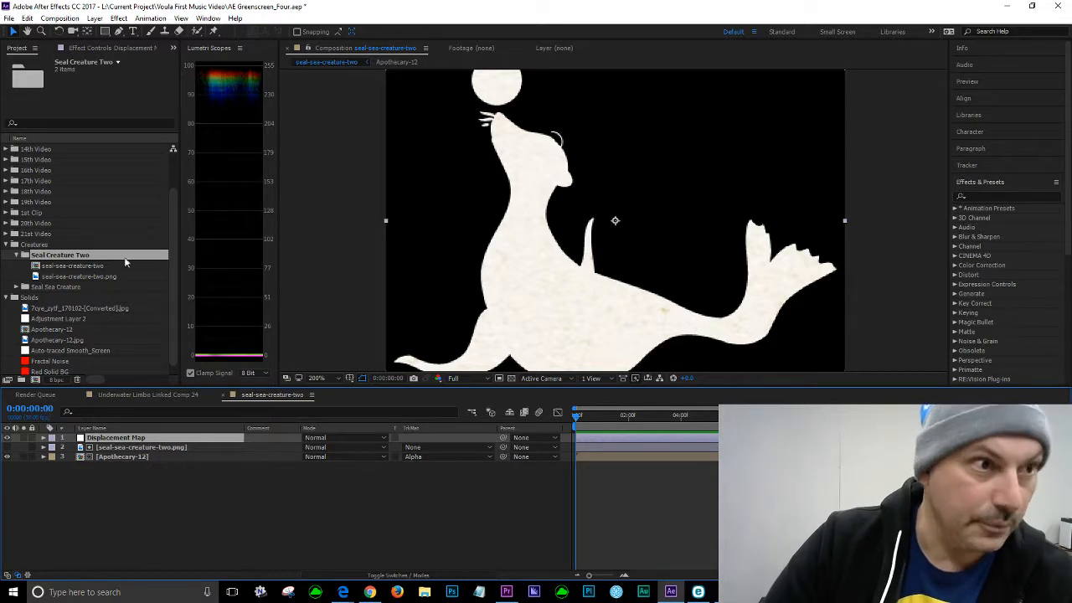
pyautogui.click(118, 19)
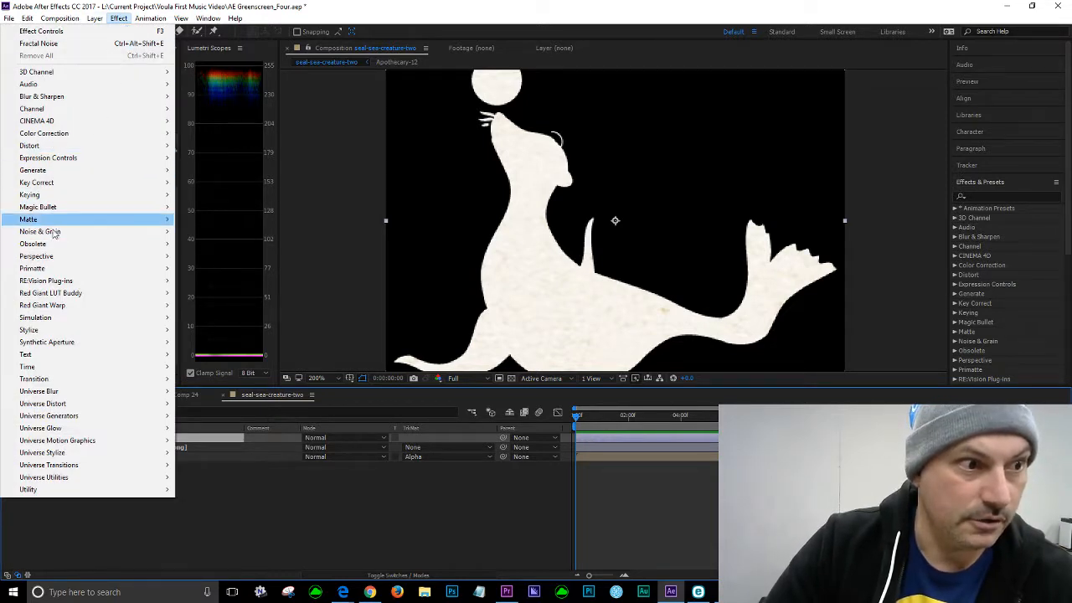
pyautogui.moveTo(54, 147)
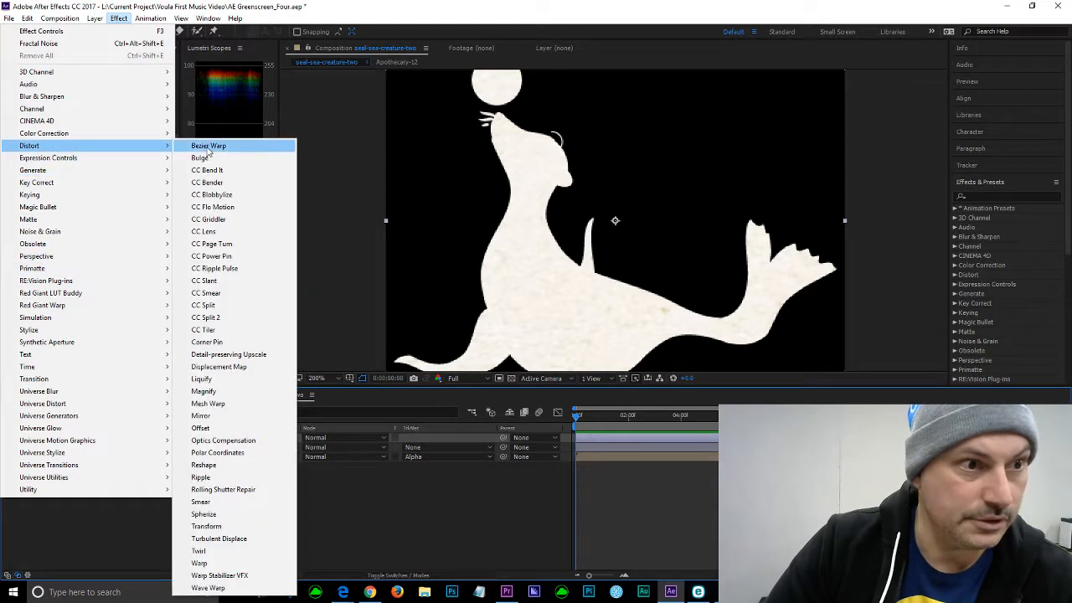
pyautogui.click(235, 368)
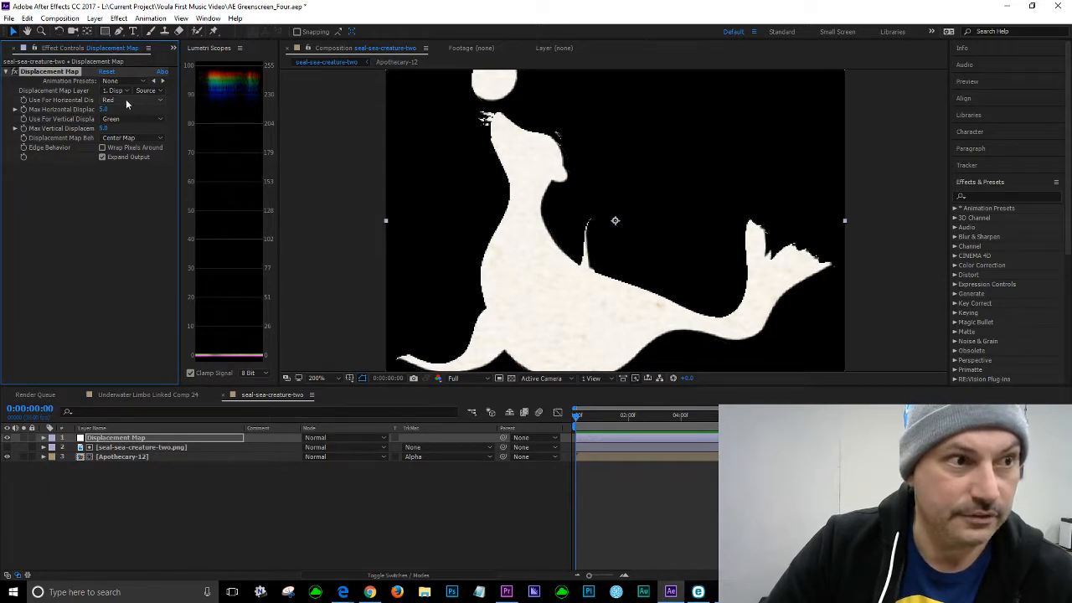
# Set the Displacement Map effect to use Luminance for both horizontal and vertical displacement
pyautogui.click(159, 101)
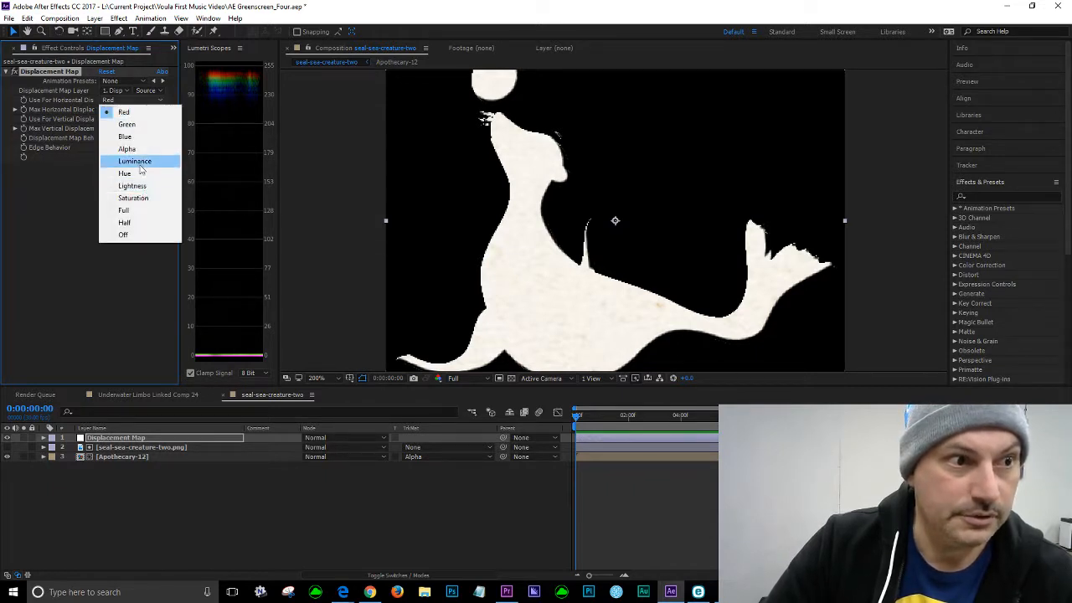
pyautogui.click(152, 160)
pyautogui.click(158, 120)
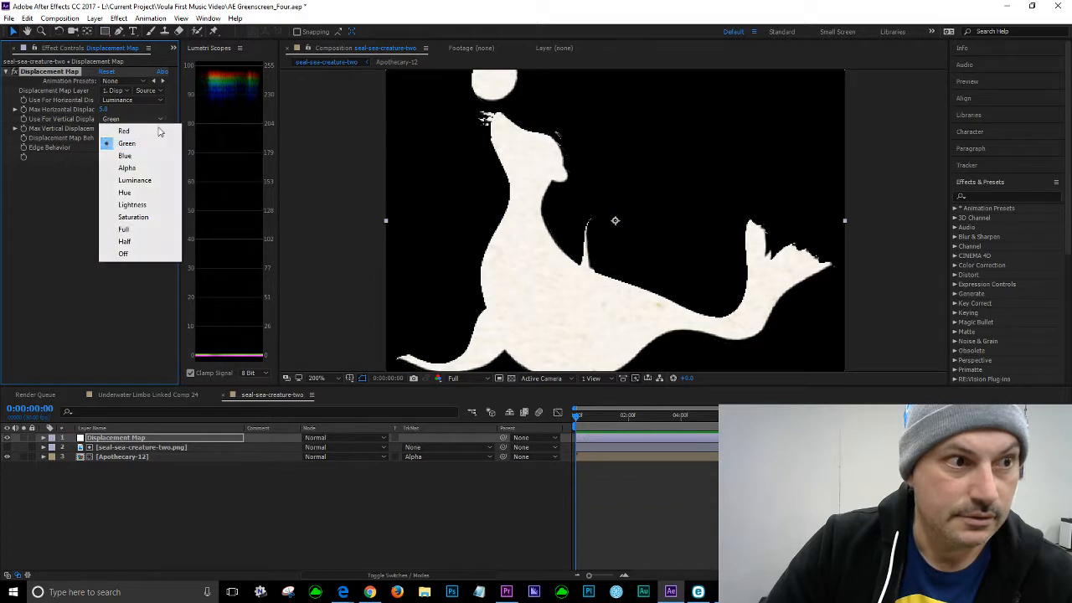
pyautogui.click(149, 181)
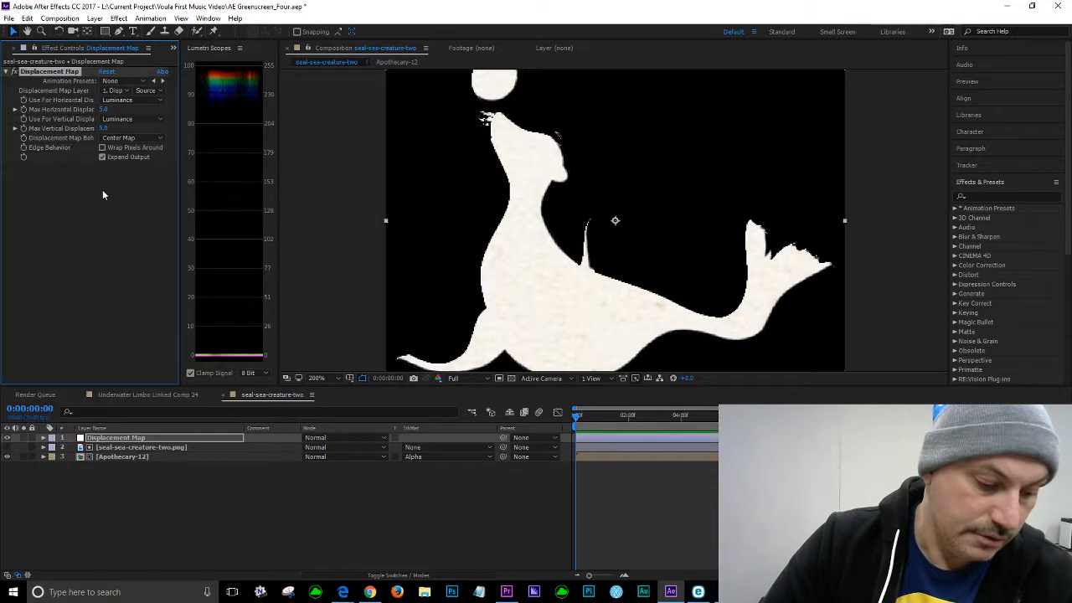
# Create a new red solid layer named "Fractal Noise" at the composition's size
pyautogui.click(152, 462)
pyautogui.click(95, 17)
pyautogui.moveTo(178, 35)
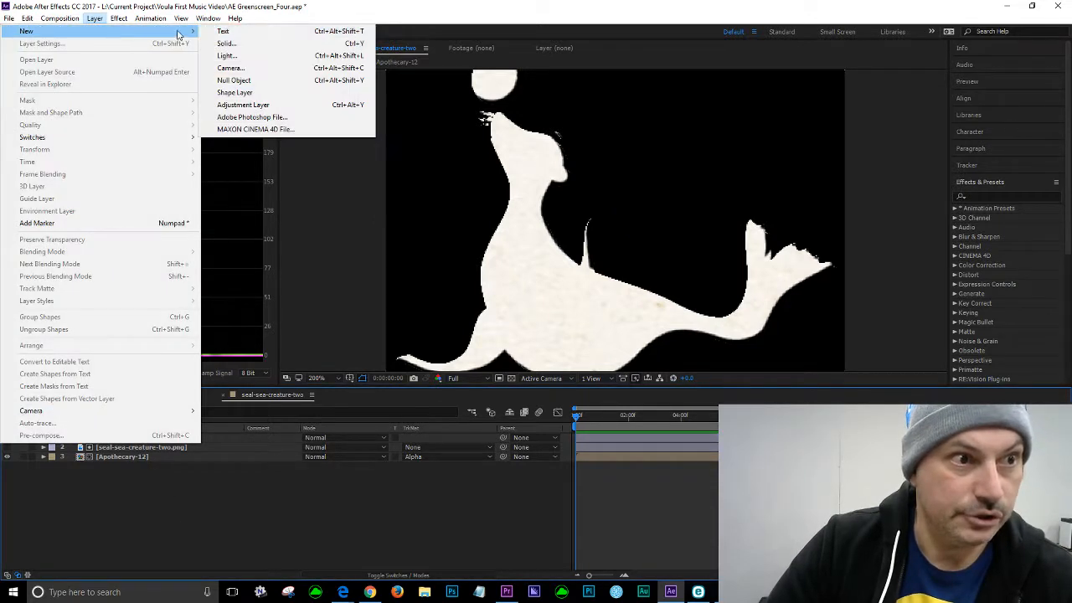
pyautogui.click(246, 44)
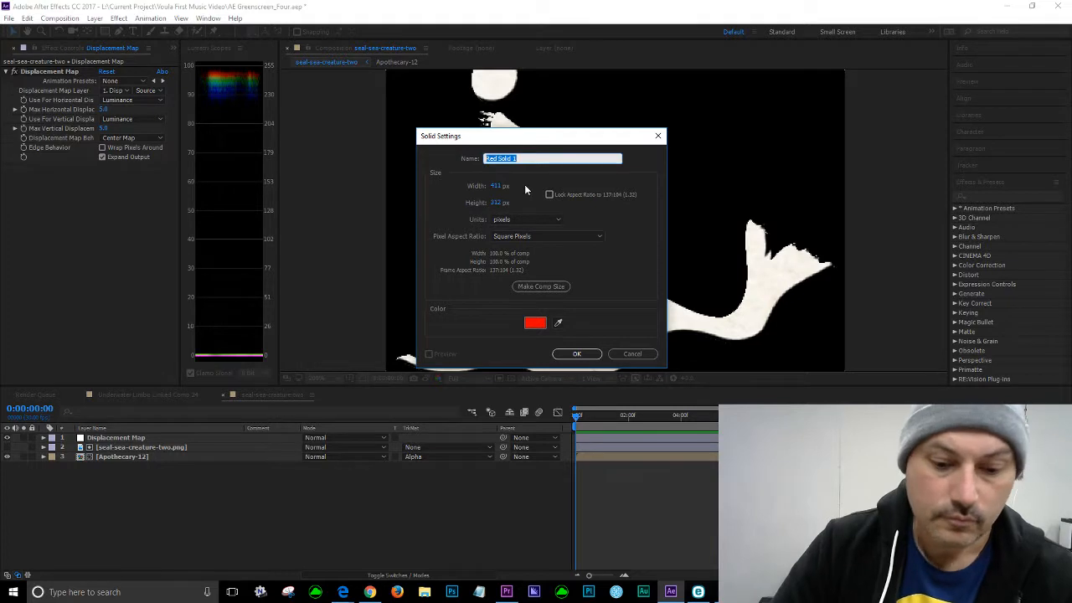
pyautogui.write('Pract')
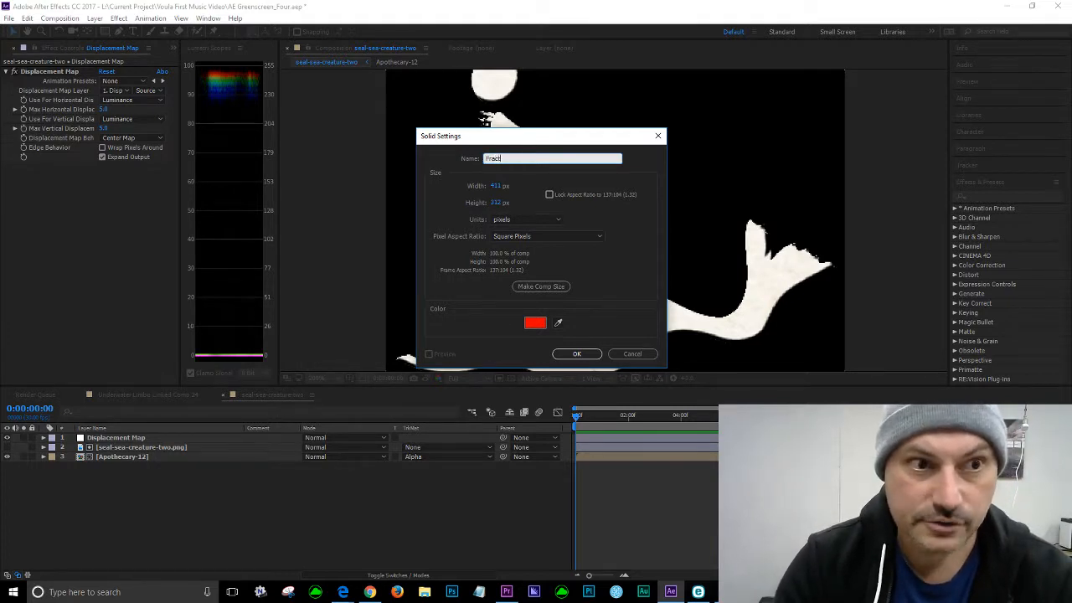
pyautogui.write('al Noise')
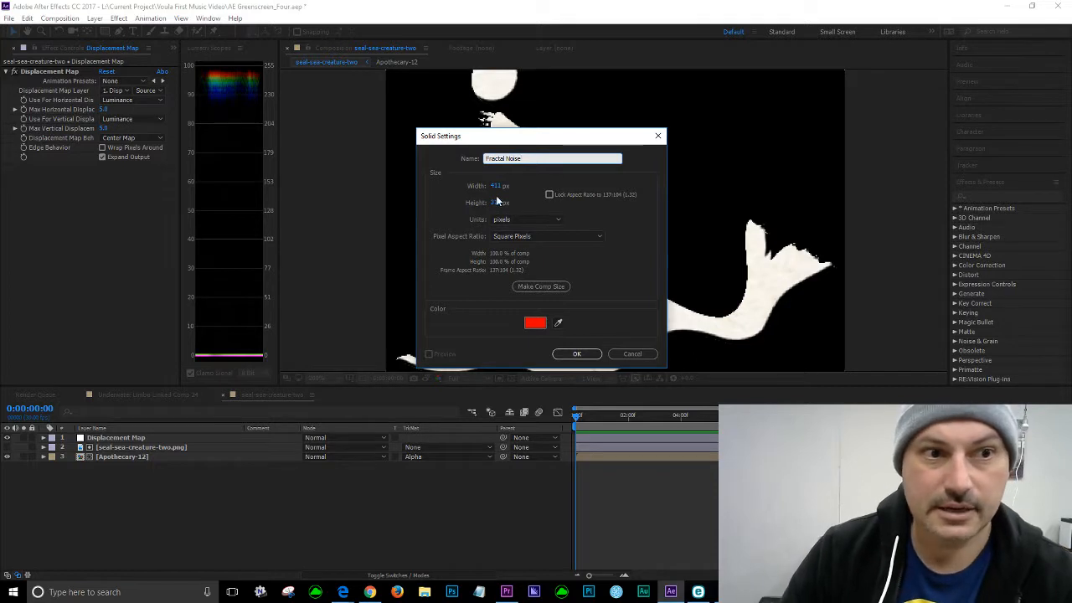
pyautogui.click(576, 353)
pyautogui.click(123, 513)
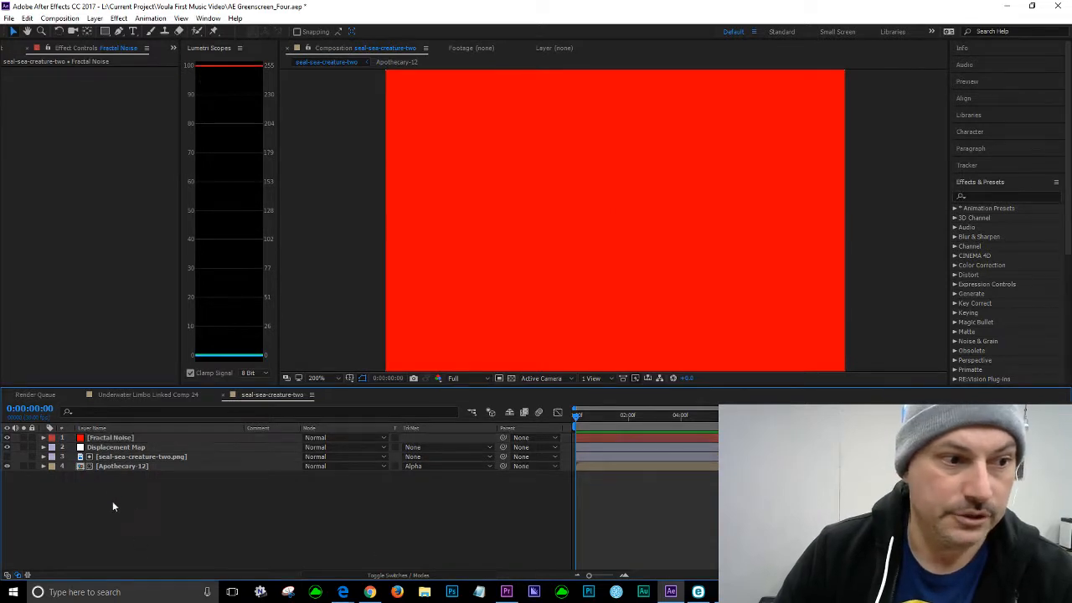
# Pre-compose the solid into a new composition named "Fractal Noise", moving all attributes into it
pyautogui.click(99, 437)
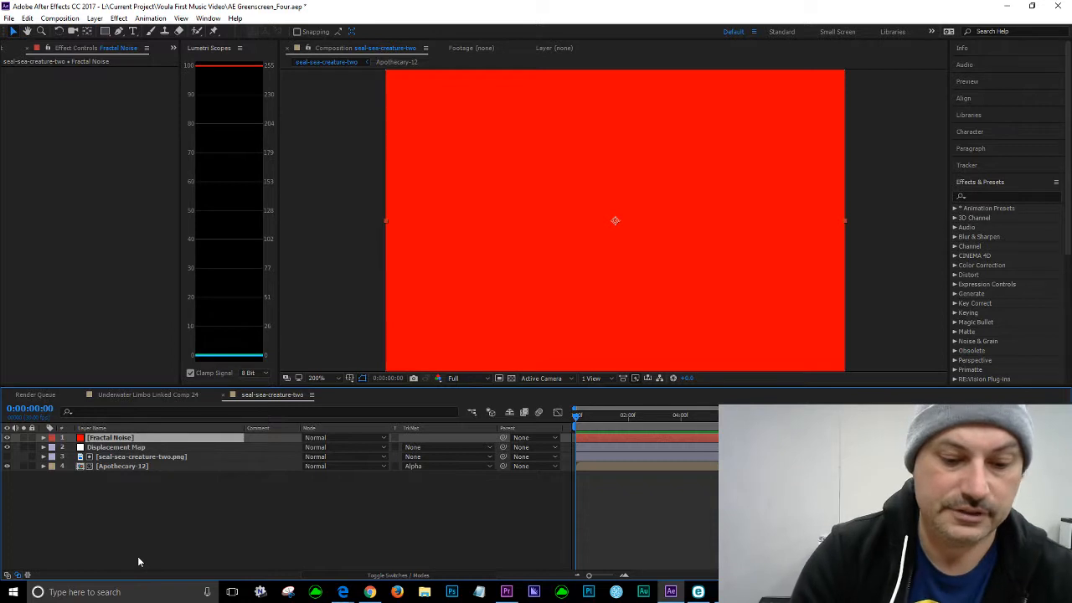
pyautogui.hotkey('ctrl', 'shift', 'c')
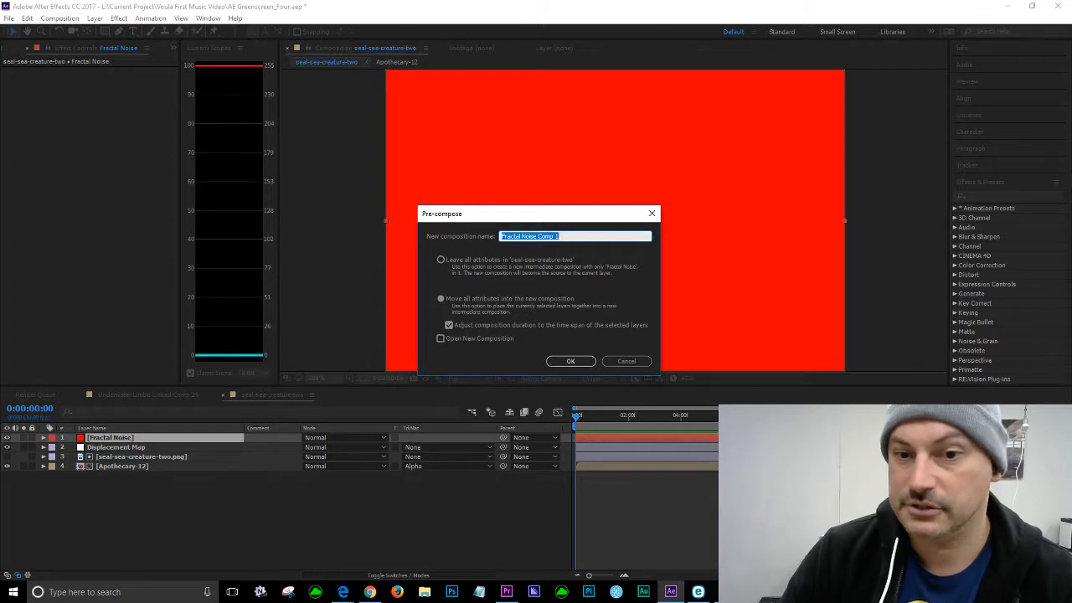
pyautogui.click(578, 236)
pyautogui.press('BackSpace')
pyautogui.press('BackSpace')
pyautogui.press('BackSpace')
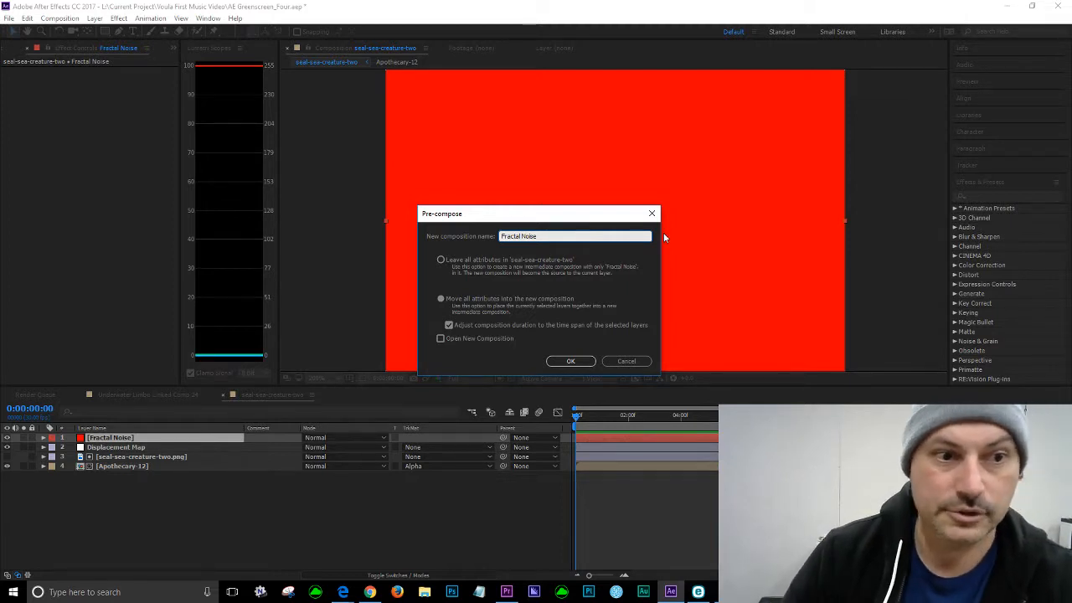
pyautogui.click(570, 361)
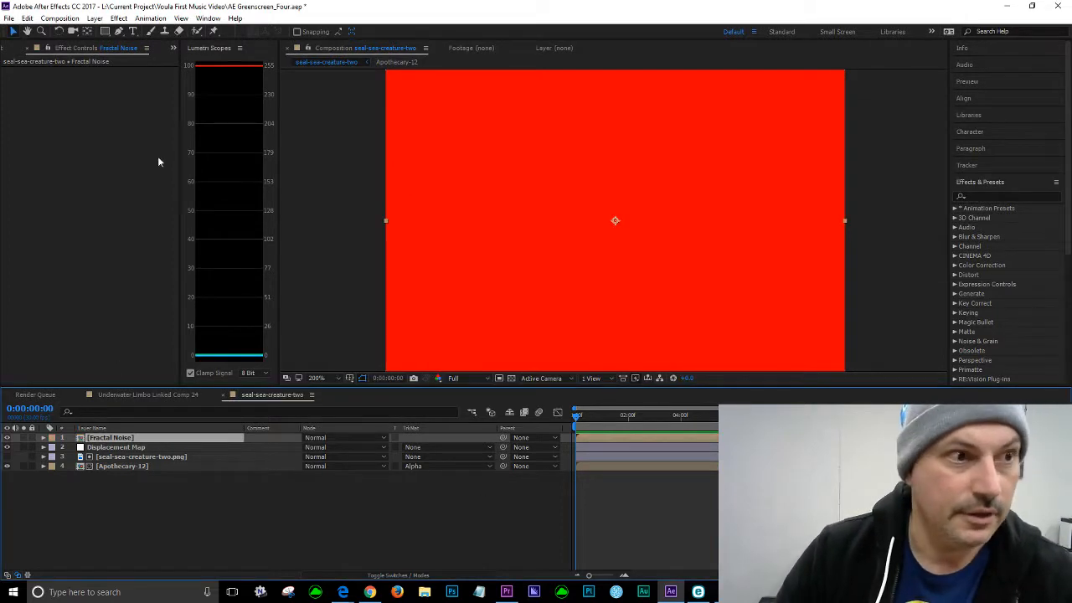
# Open the Fractal Noise composition from the Seal Creature Two folder of the project
pyautogui.click(171, 49)
pyautogui.click(191, 65)
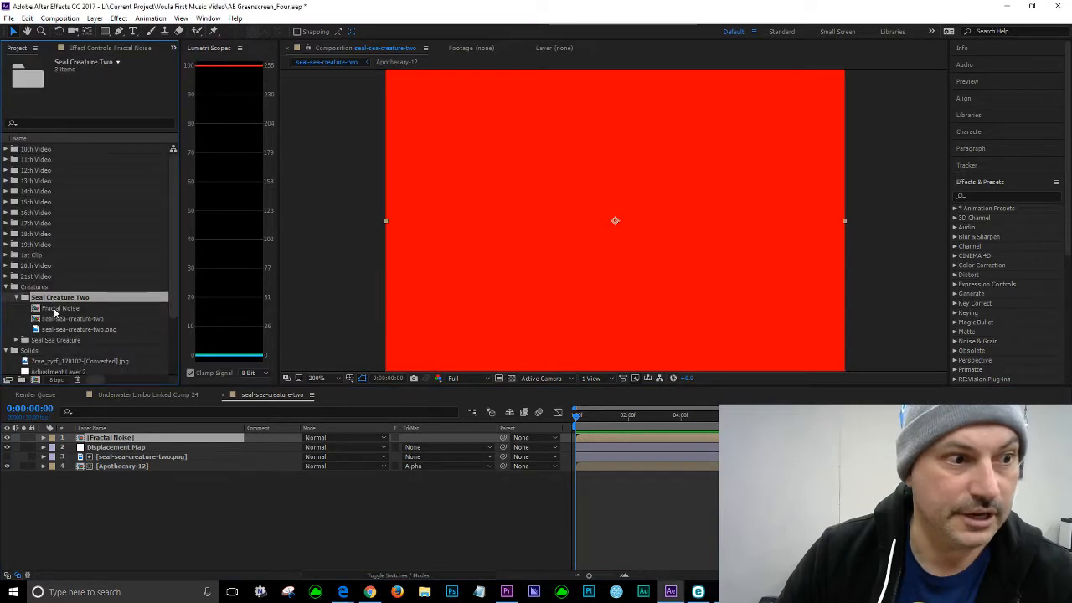
pyautogui.click(52, 309)
pyautogui.doubleClick(52, 309)
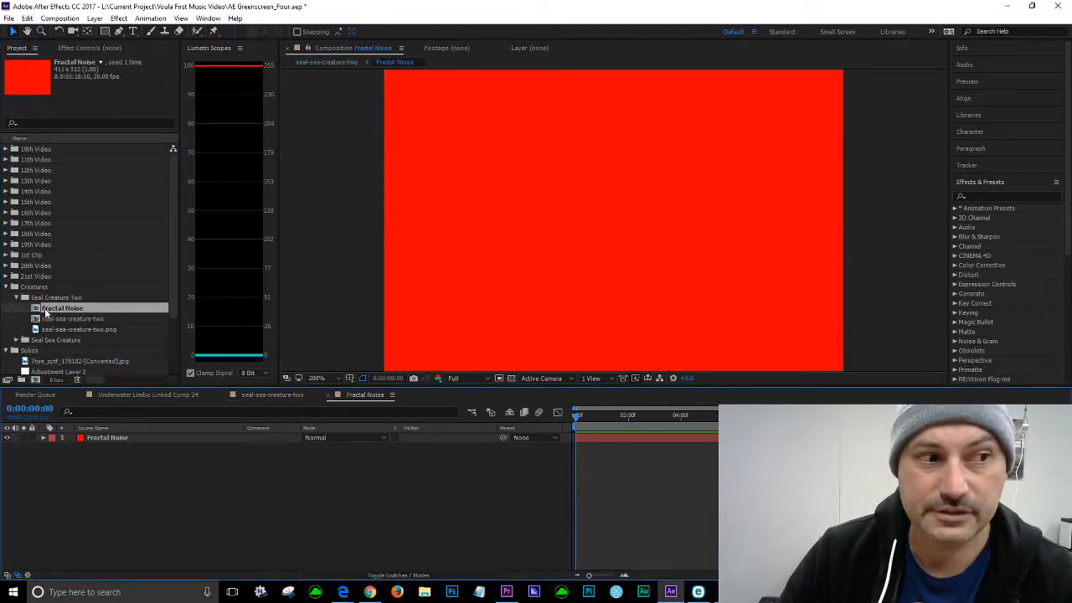
pyautogui.click(44, 438)
pyautogui.click(44, 438)
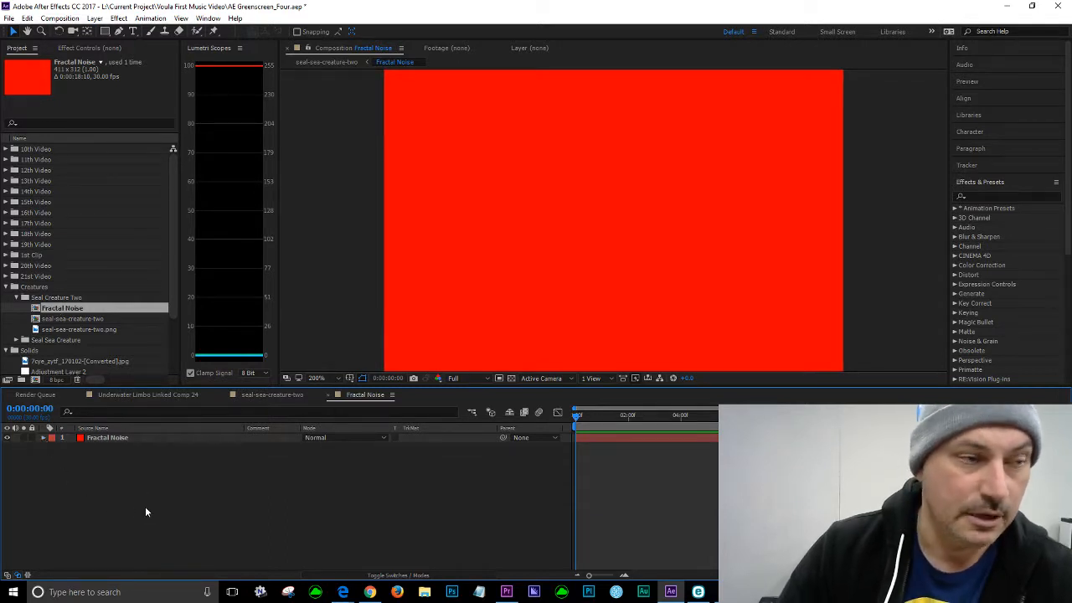
# Apply the Fractal Noise effect to the red solid layer
pyautogui.click(118, 19)
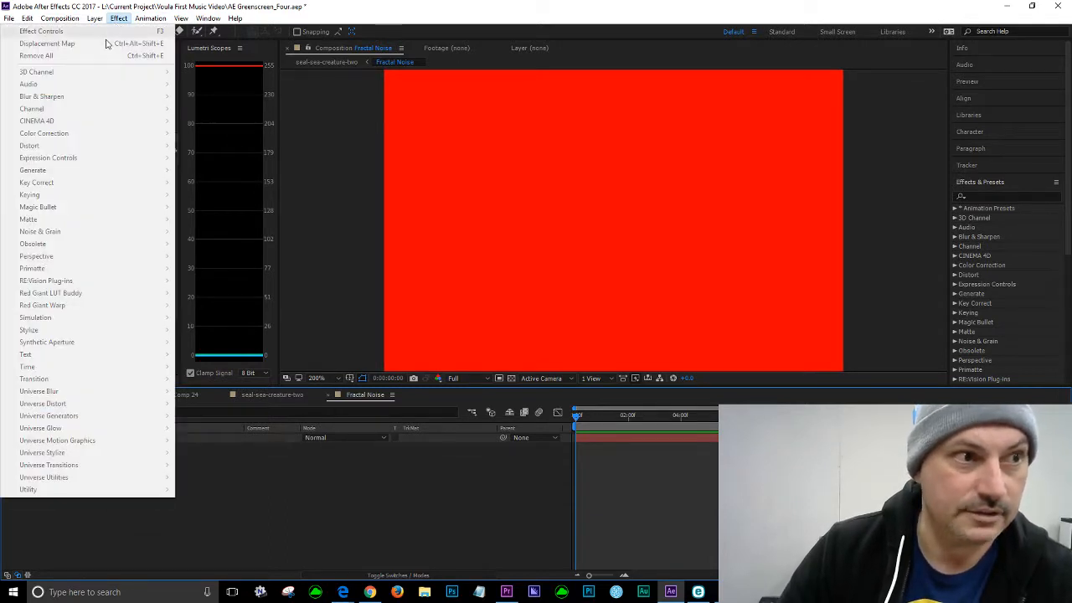
pyautogui.click(226, 545)
pyautogui.click(157, 439)
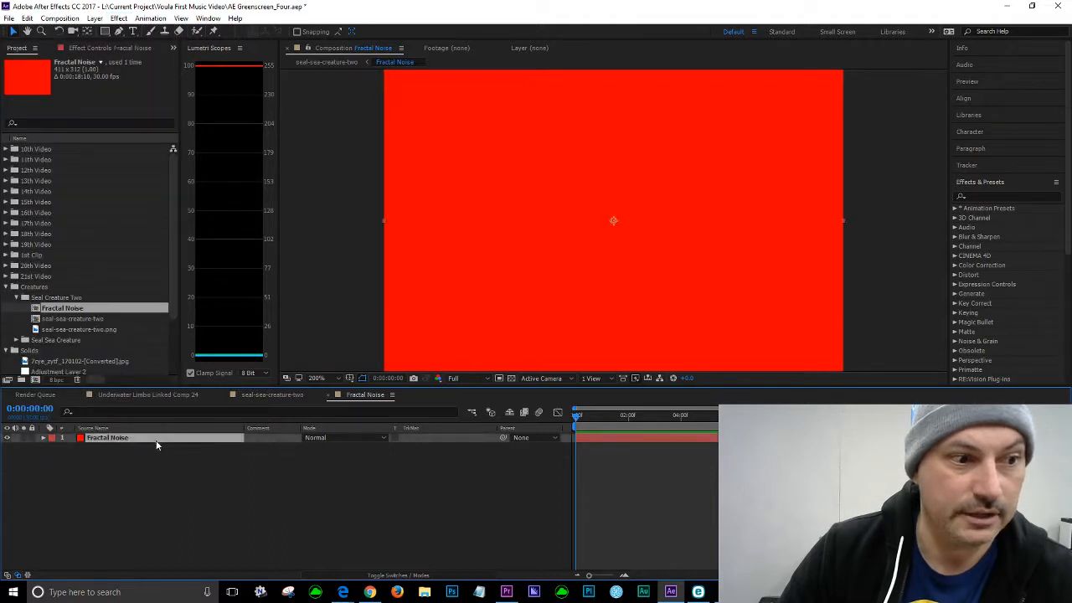
pyautogui.click(118, 19)
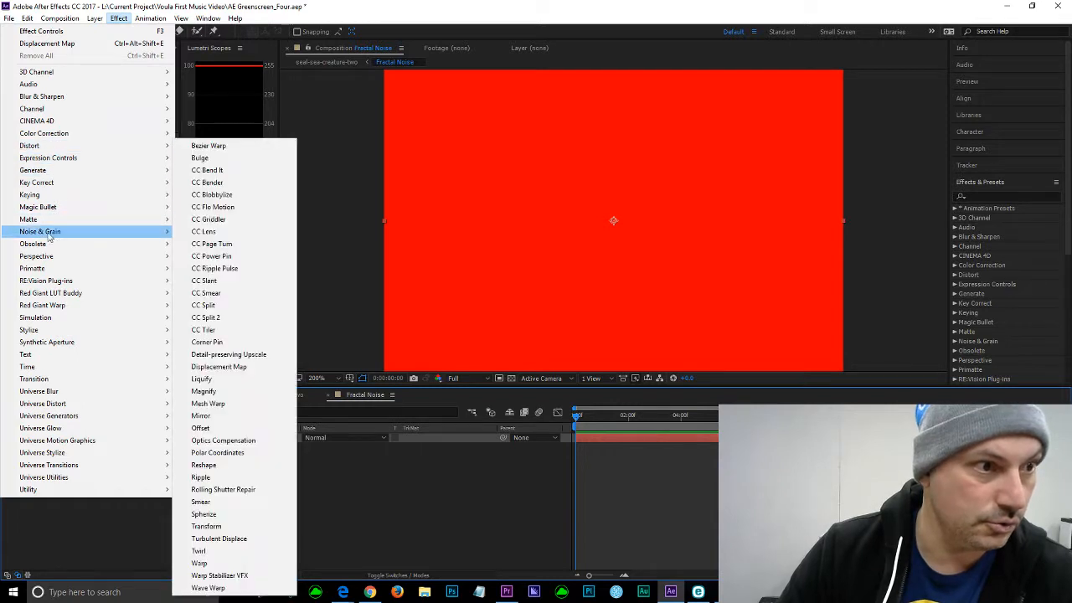
pyautogui.moveTo(99, 232)
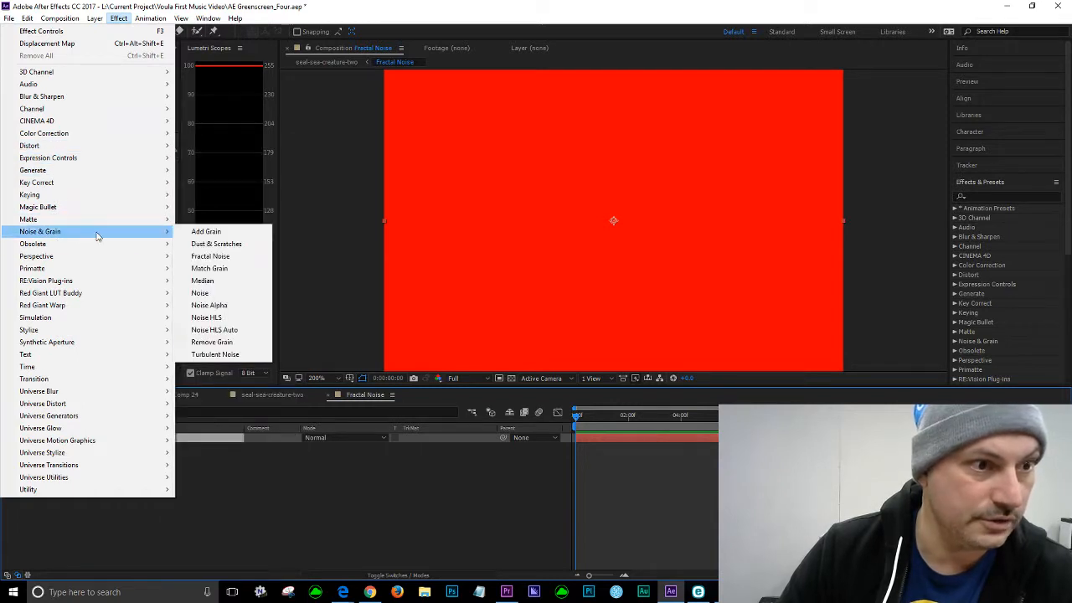
pyautogui.click(211, 256)
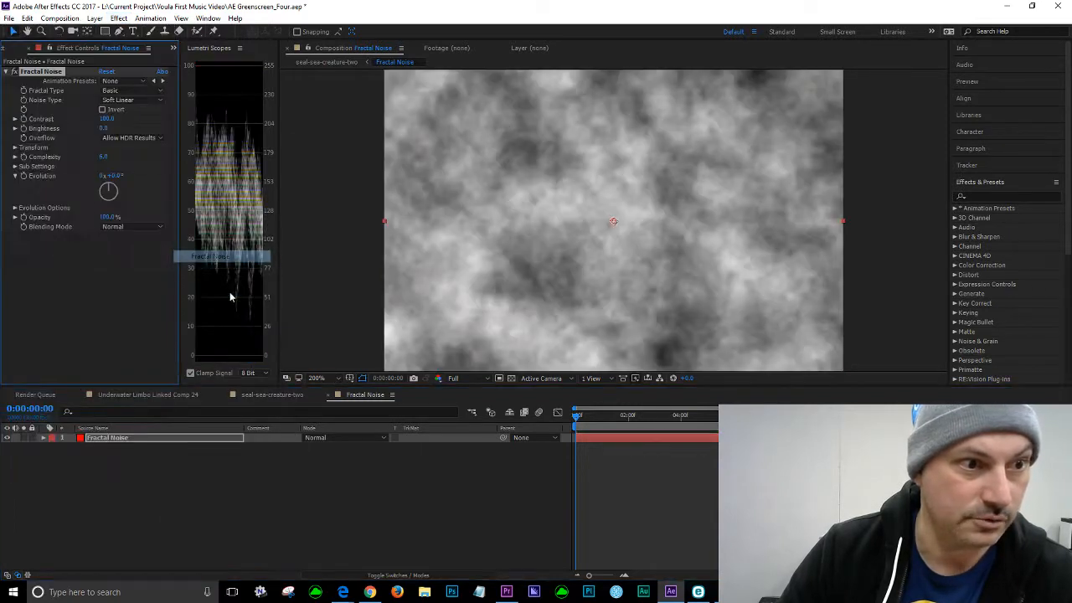
# Set the noise effect's fractal type to Dynamic and its noise type to Spline
pyautogui.click(160, 91)
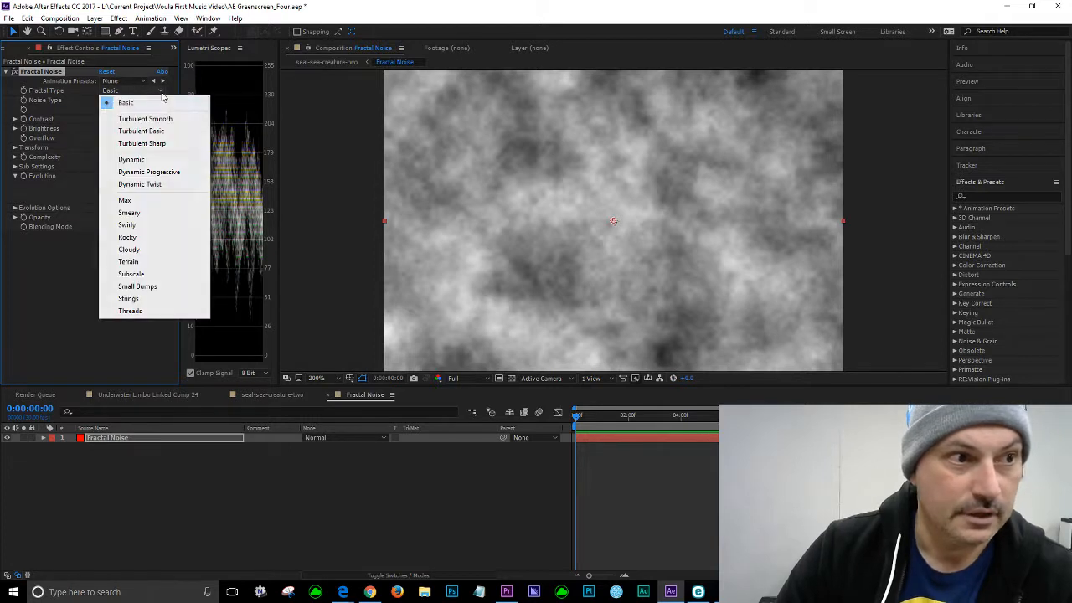
pyautogui.click(140, 161)
pyautogui.click(155, 101)
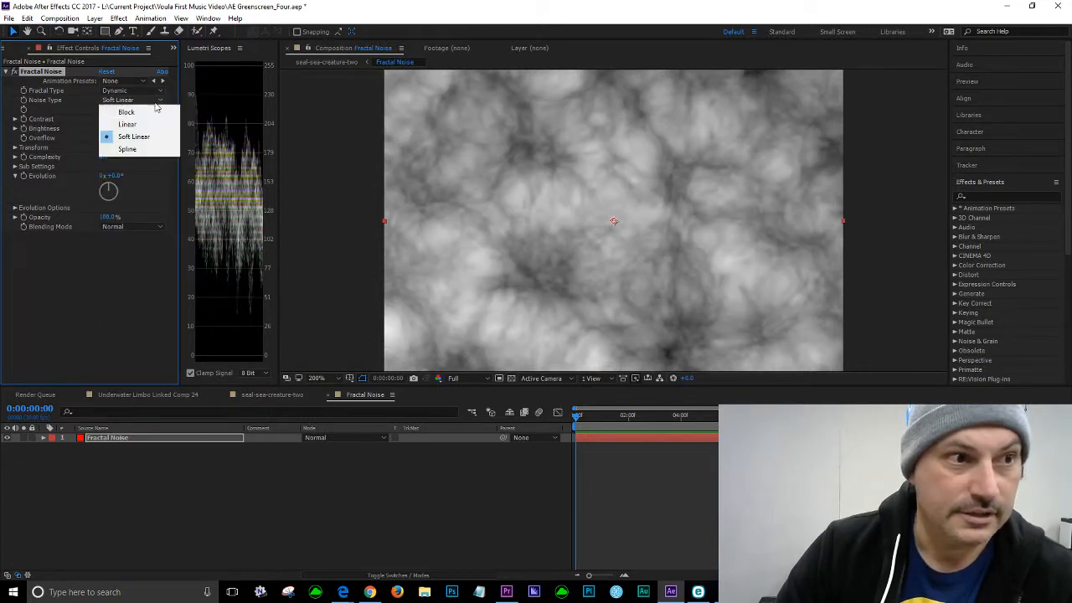
pyautogui.click(127, 149)
# Set the Fractal Noise contrast to 132 and brightness to 11
pyautogui.click(106, 119)
pyautogui.write('132')
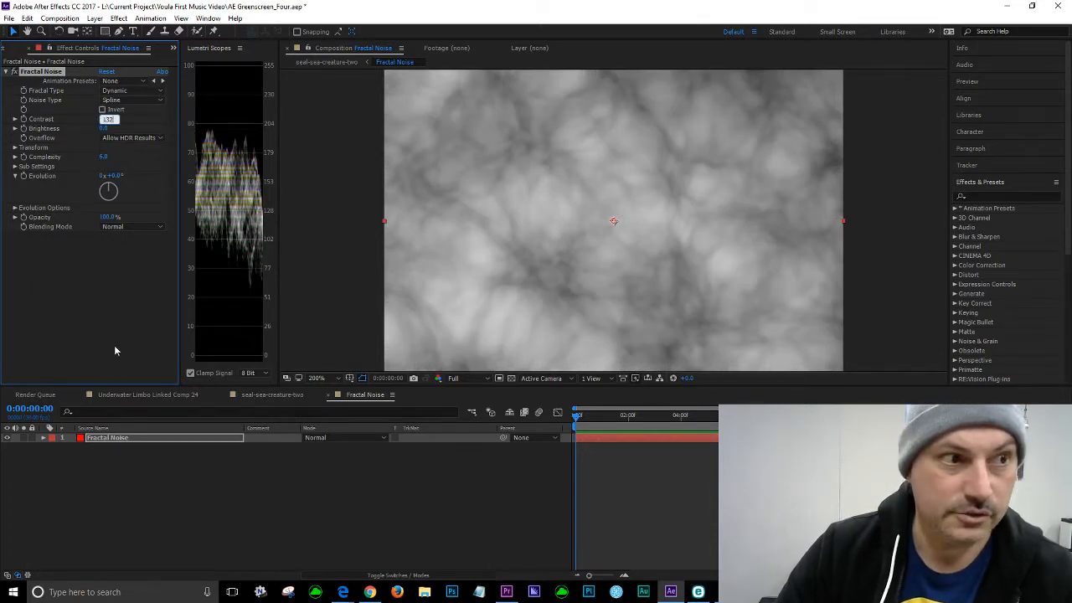
pyautogui.press('Return')
pyautogui.click(104, 128)
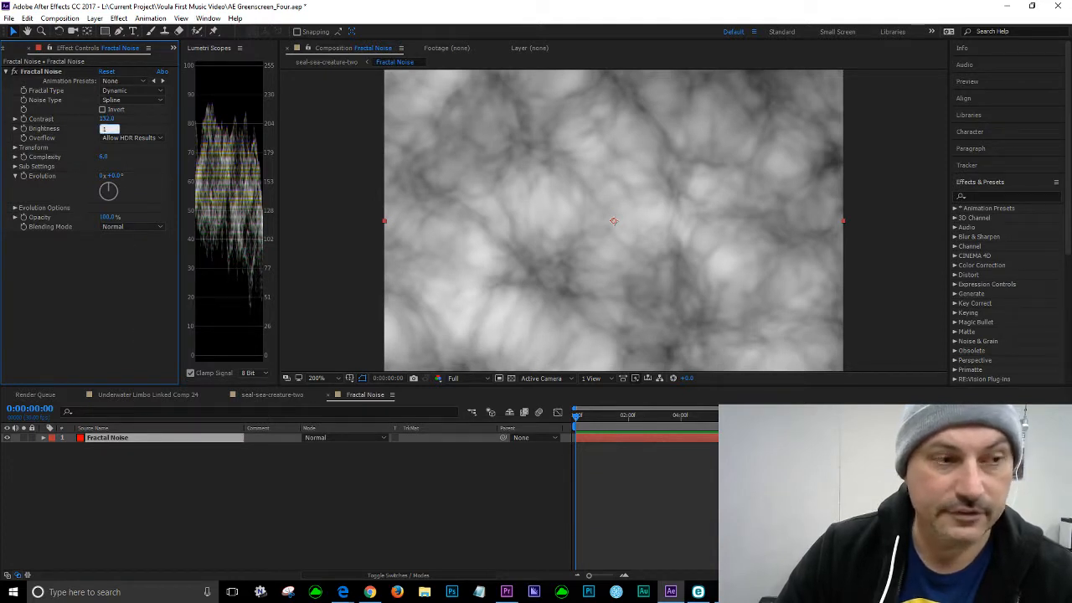
pyautogui.write('11')
pyautogui.press('Return')
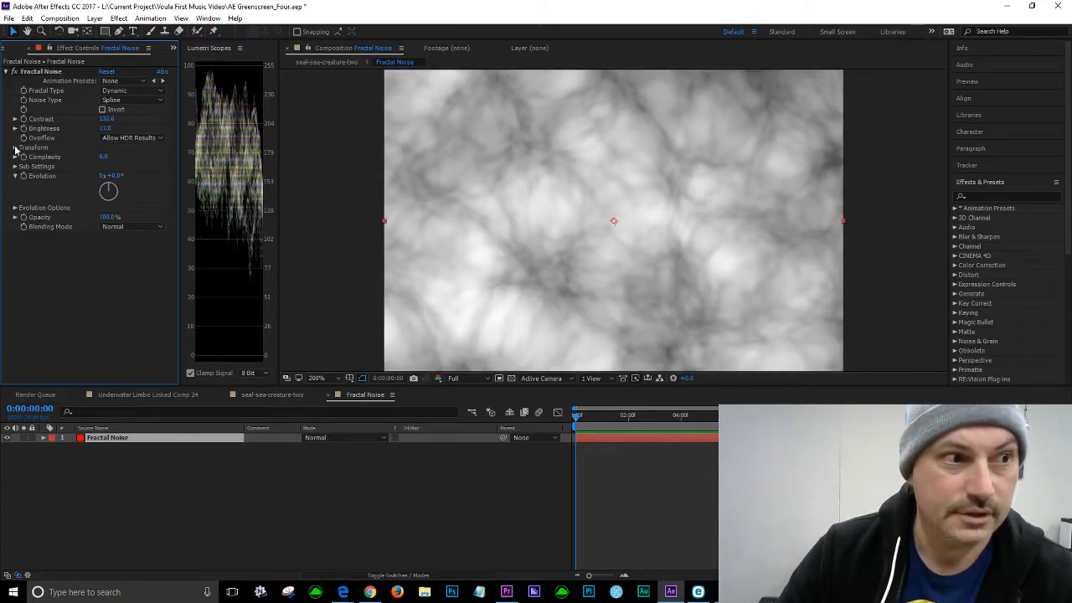
# Set the Fractal Noise transform scale to 60 with uniform scaling
pyautogui.click(15, 149)
pyautogui.click(107, 176)
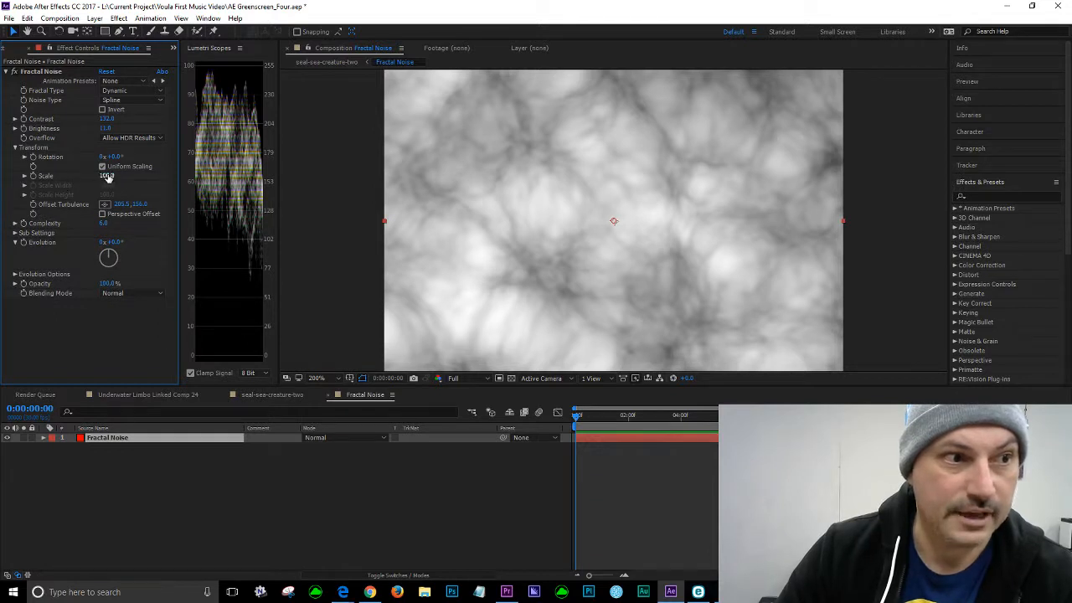
pyautogui.write('50')
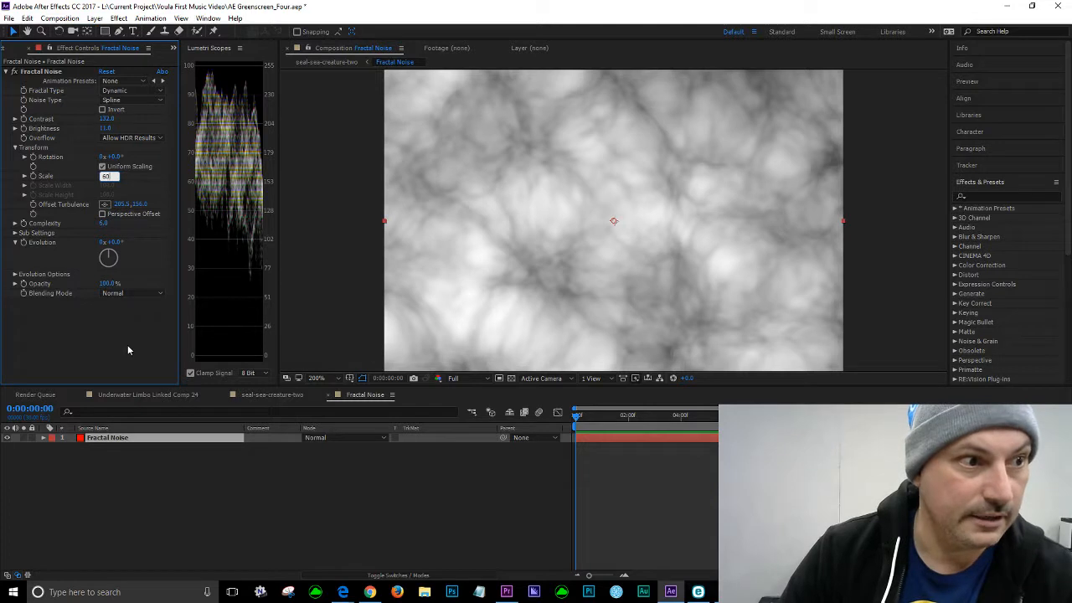
pyautogui.click(72, 352)
pyautogui.click(118, 220)
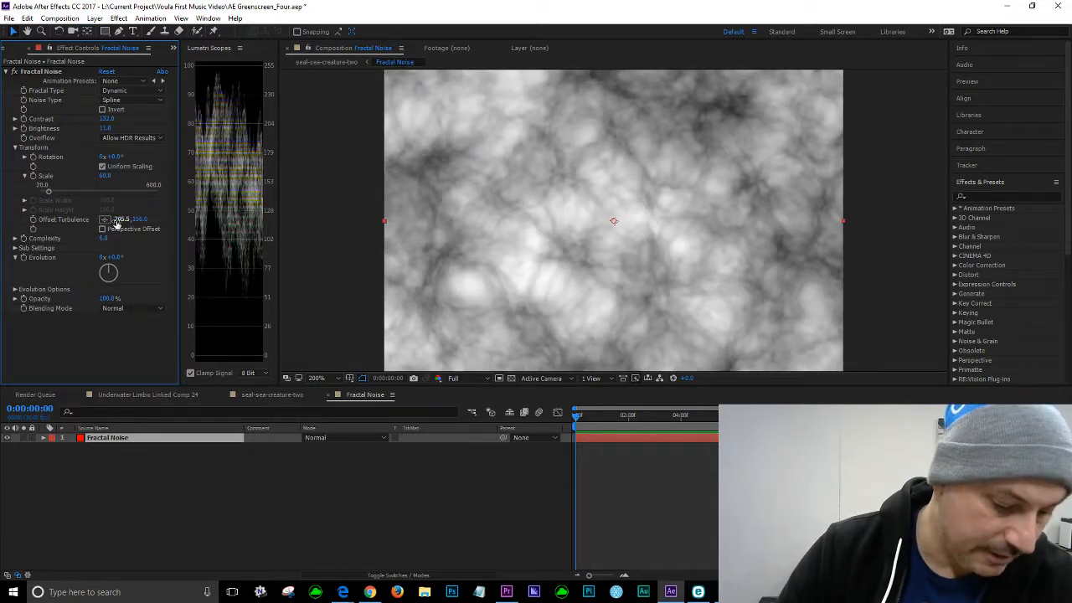
pyautogui.press('Return')
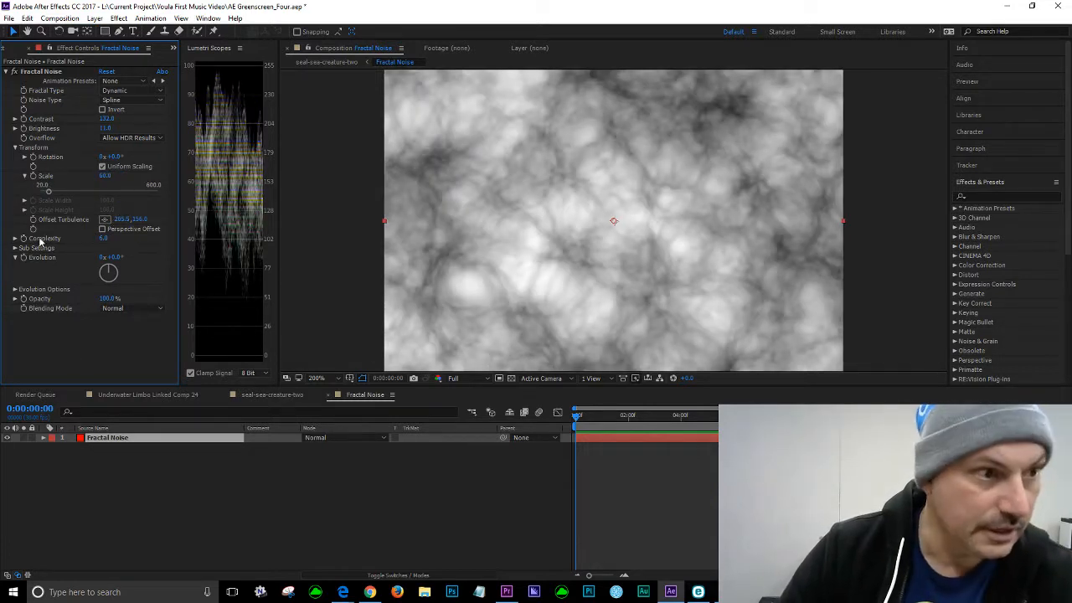
# Add the expression time*24 to the Fractal Noise Random Seed and collapse the layer's properties
pyautogui.click(15, 290)
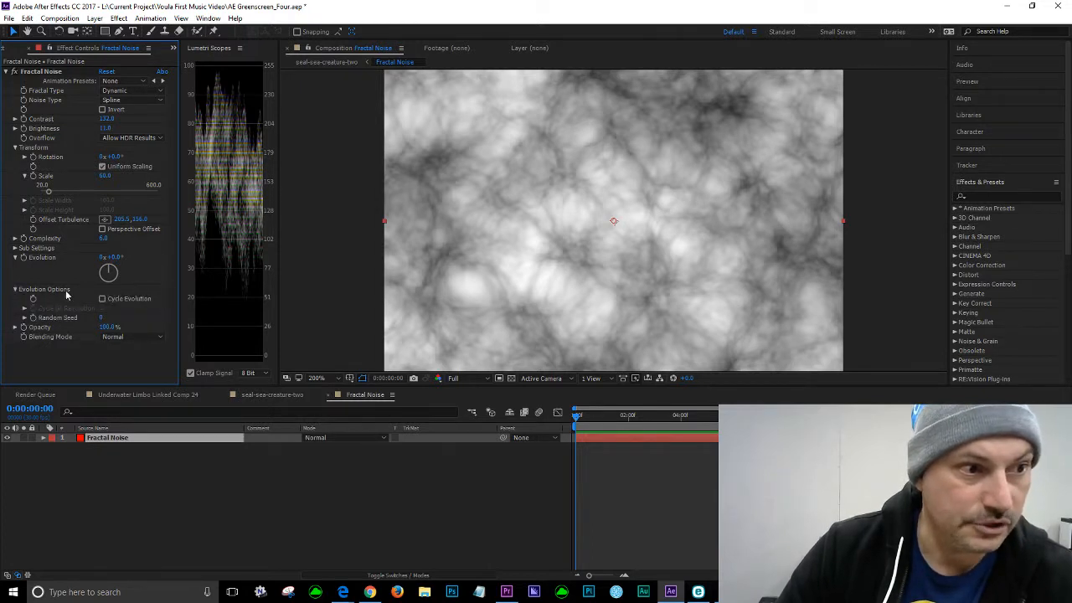
pyautogui.keyDown('alt'); pyautogui.click(33, 319); pyautogui.keyUp('alt')
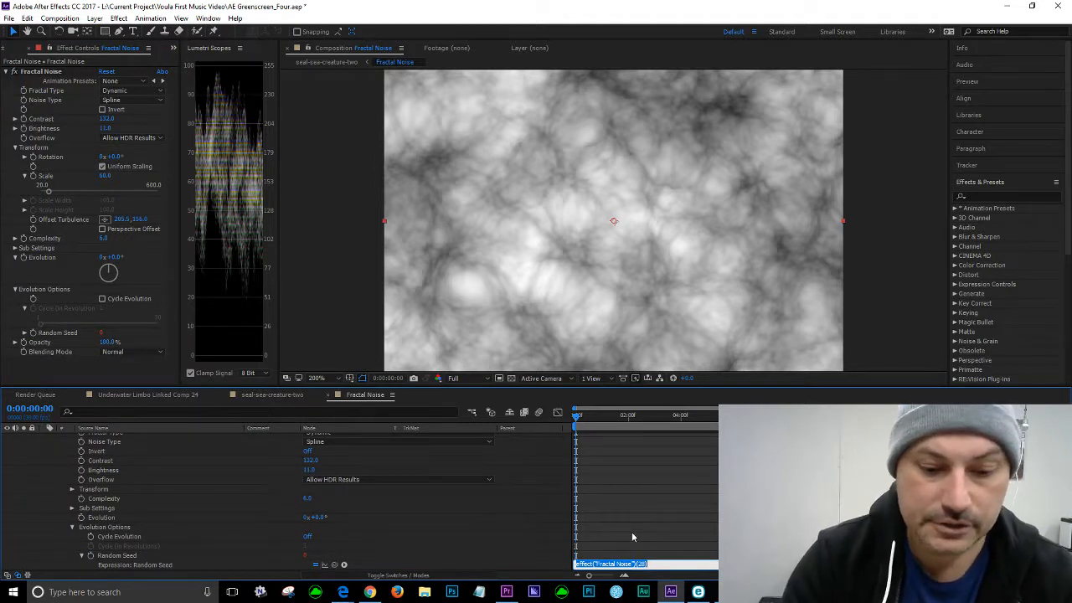
pyautogui.write('time')
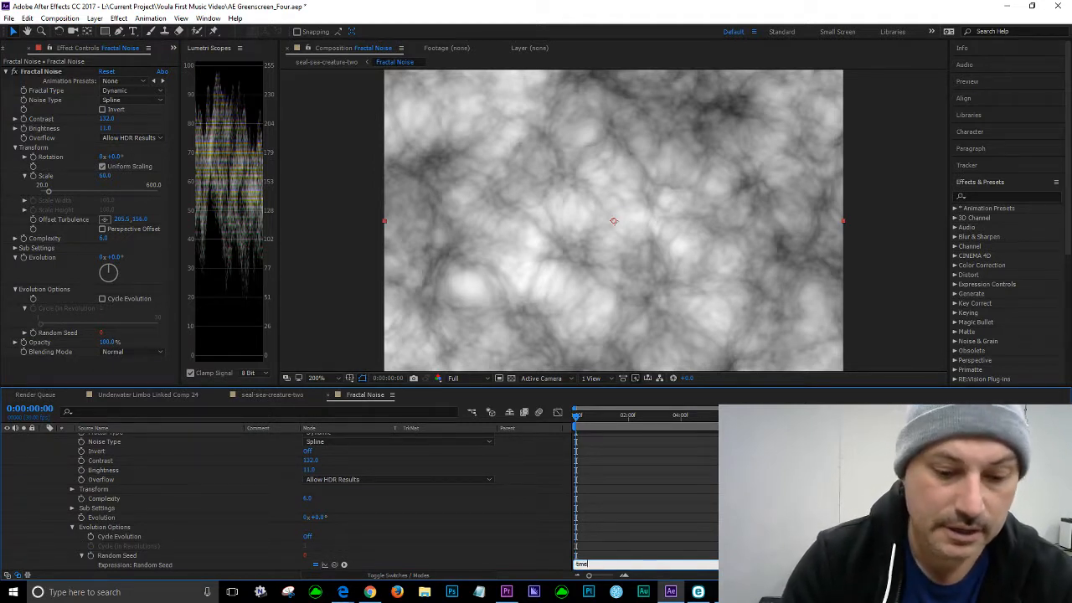
pyautogui.write('*24')
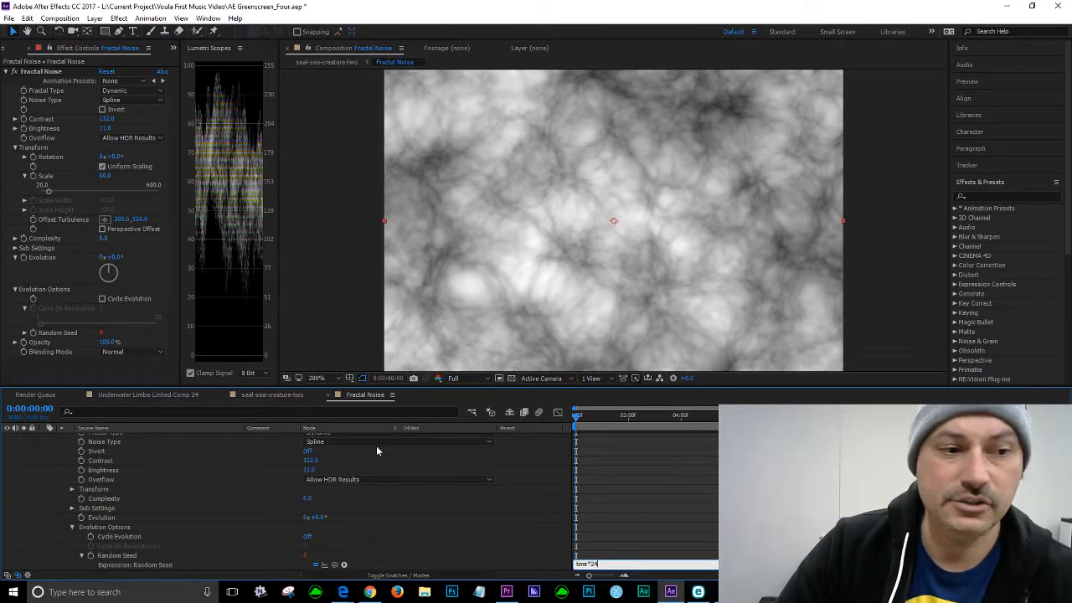
pyautogui.scroll(2, 62, 456)
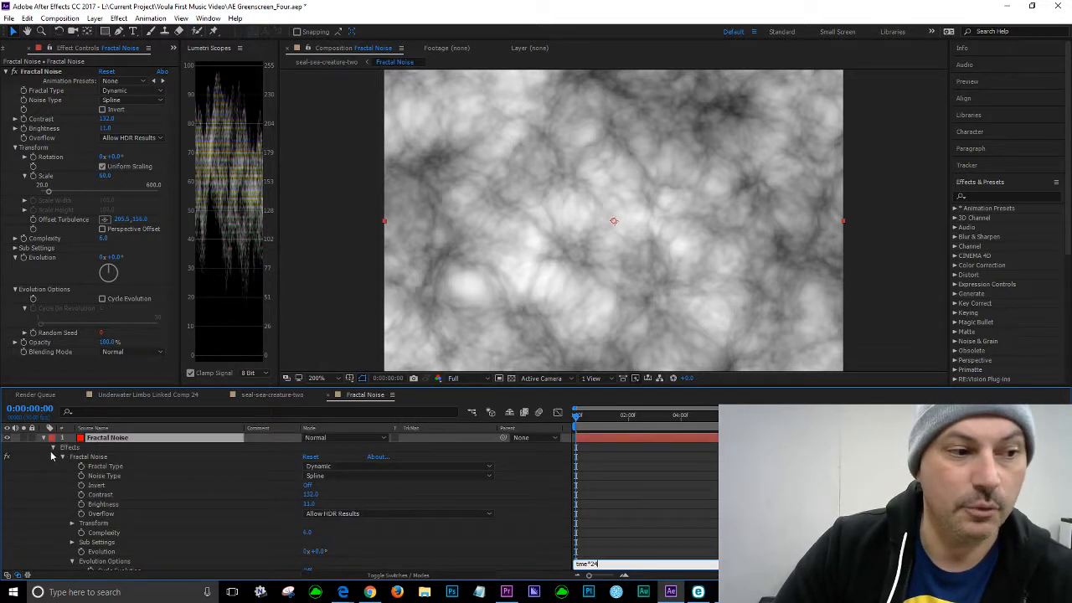
pyautogui.click(52, 448)
pyautogui.click(44, 437)
pyautogui.click(94, 502)
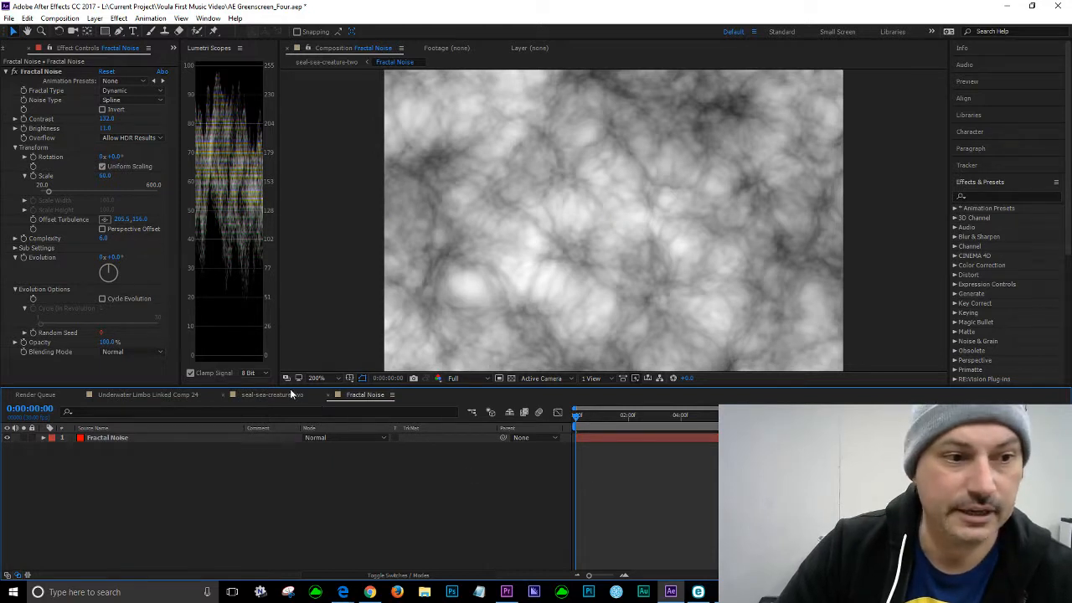
# In the seal-sea-creature-two composition, hide the Fractal Noise layer and make it the Displacement Map effect's source layer
pyautogui.click(267, 395)
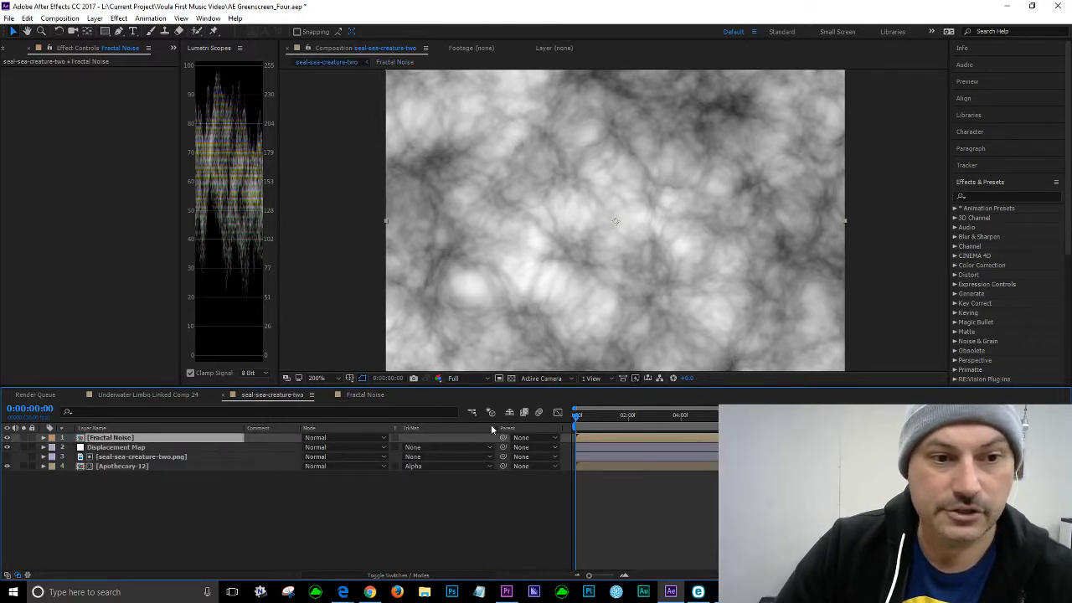
pyautogui.click(8, 437)
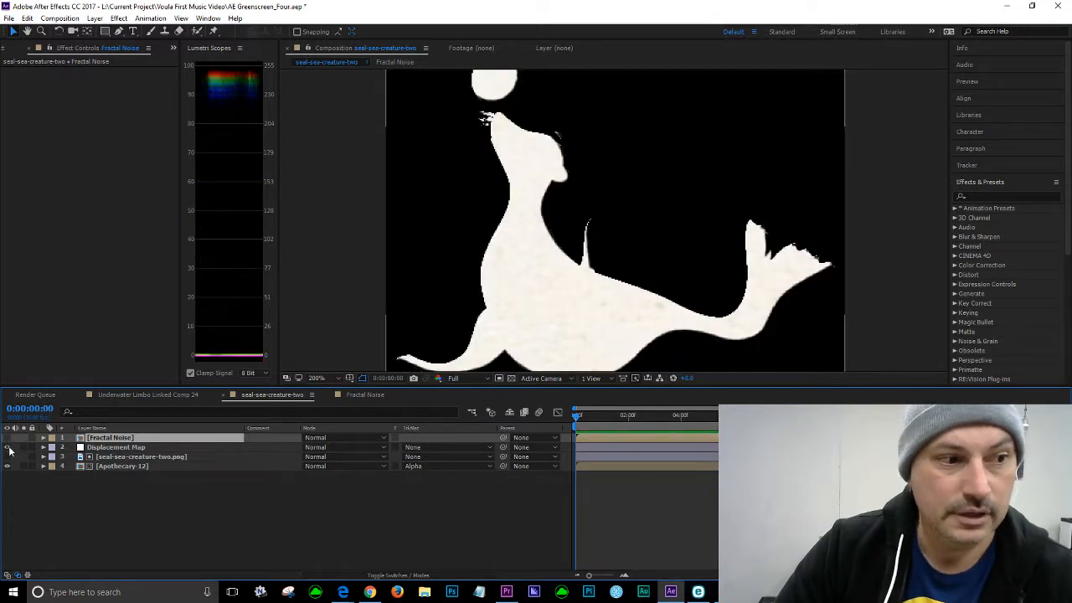
pyautogui.click(125, 447)
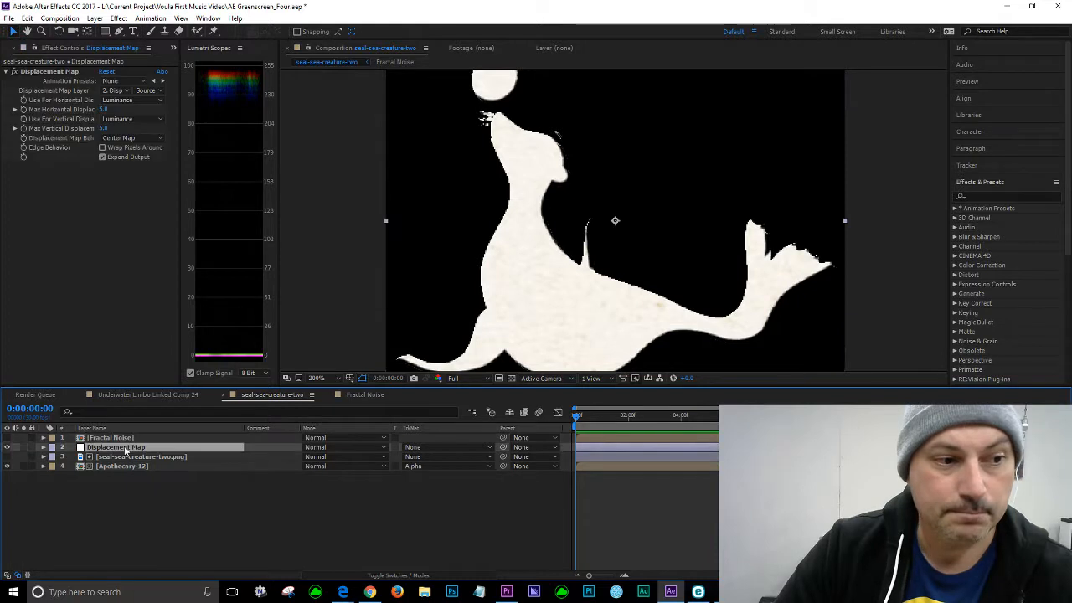
pyautogui.click(123, 92)
pyautogui.click(130, 121)
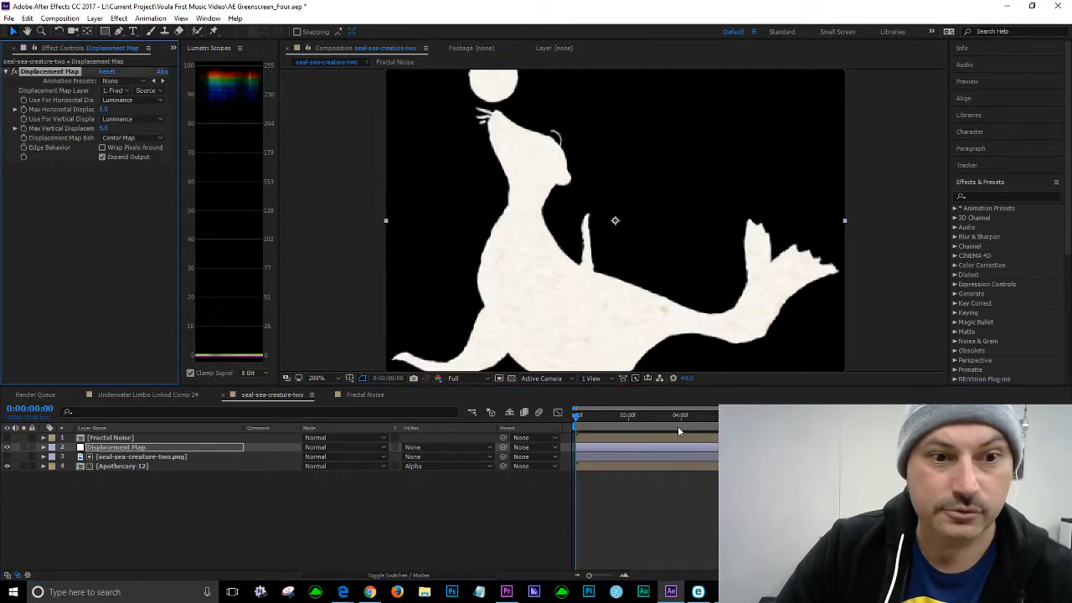
# Preview the displaced seal silhouette animation with the composition viewed at 100%
pyautogui.press('space')
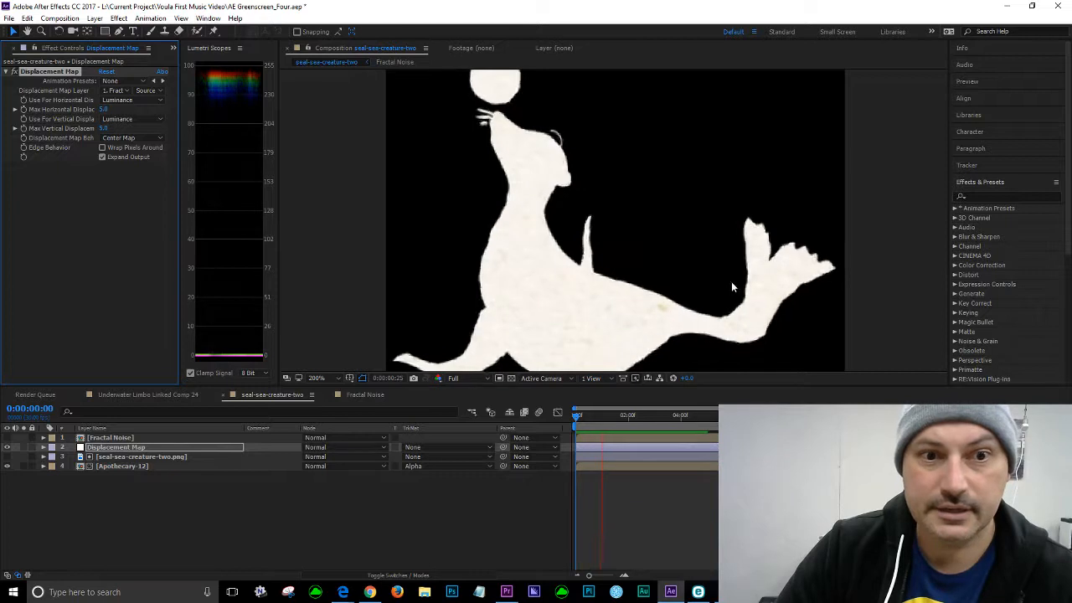
pyautogui.press(',')
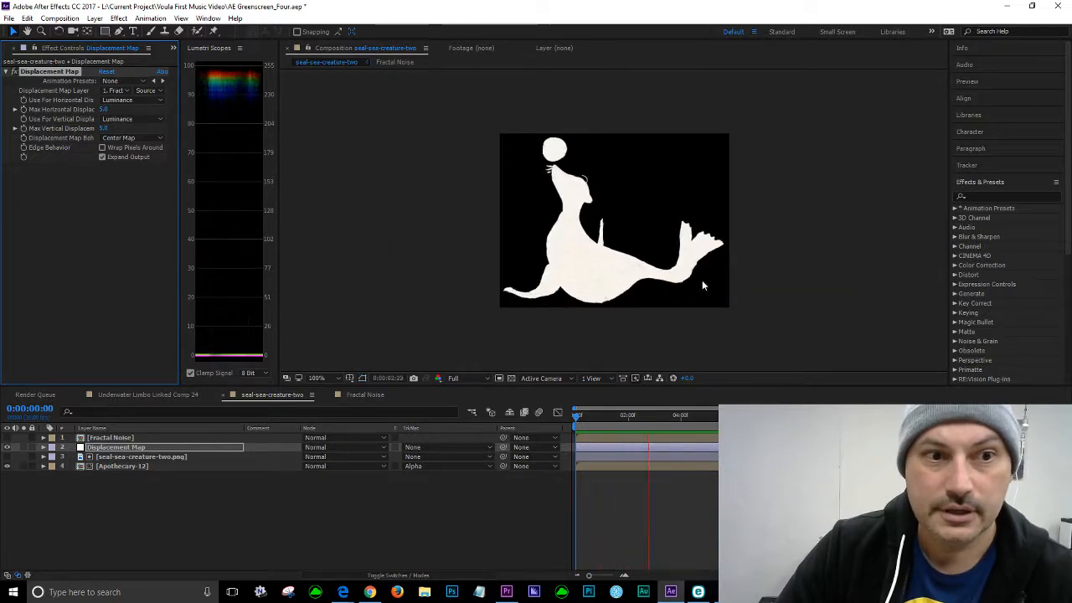
pyautogui.press('space')
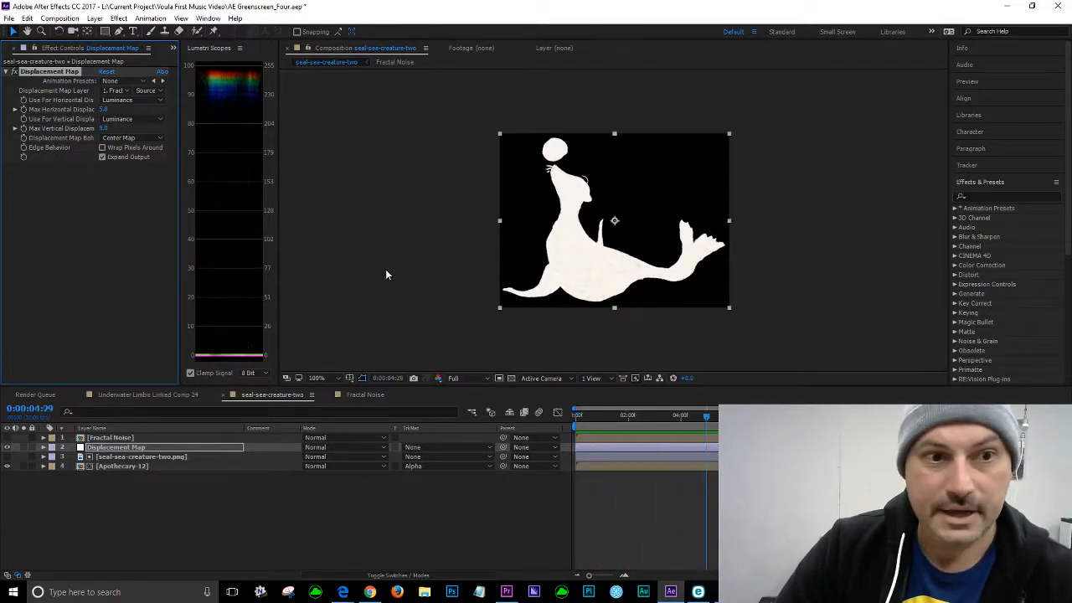
# Show the seal-sea-creature-two.png layer and preview the displacement wobble on the full-color seal
pyautogui.click(7, 459)
pyautogui.press('space')
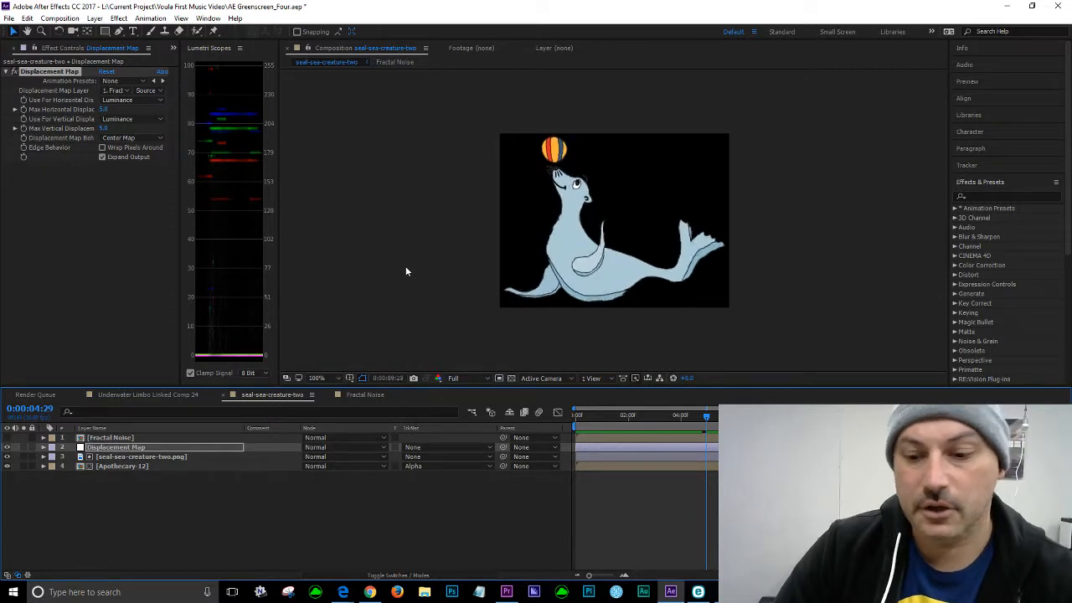
pyautogui.press('space')
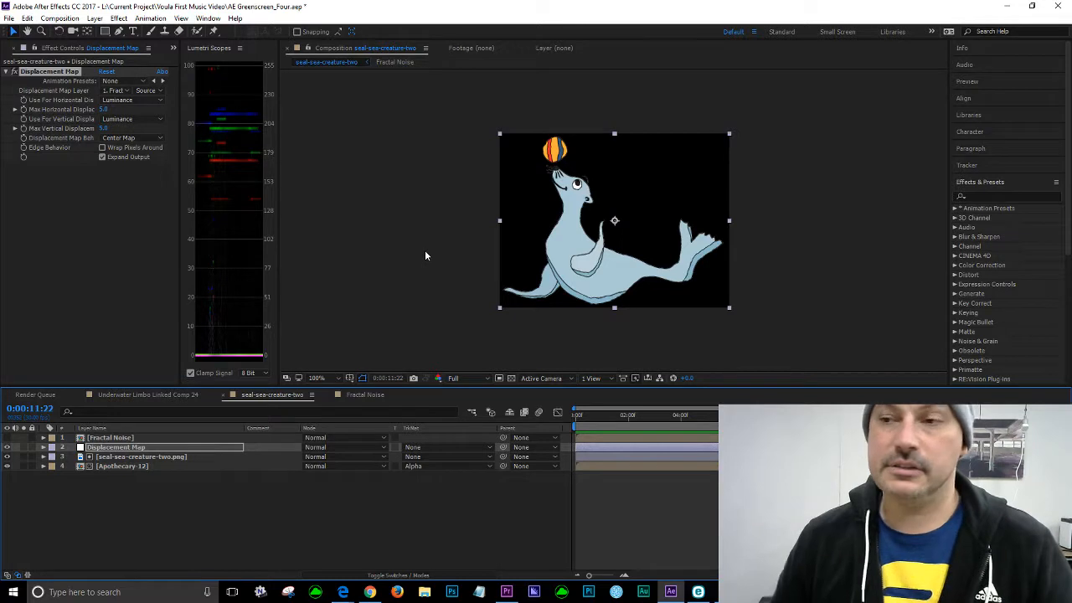
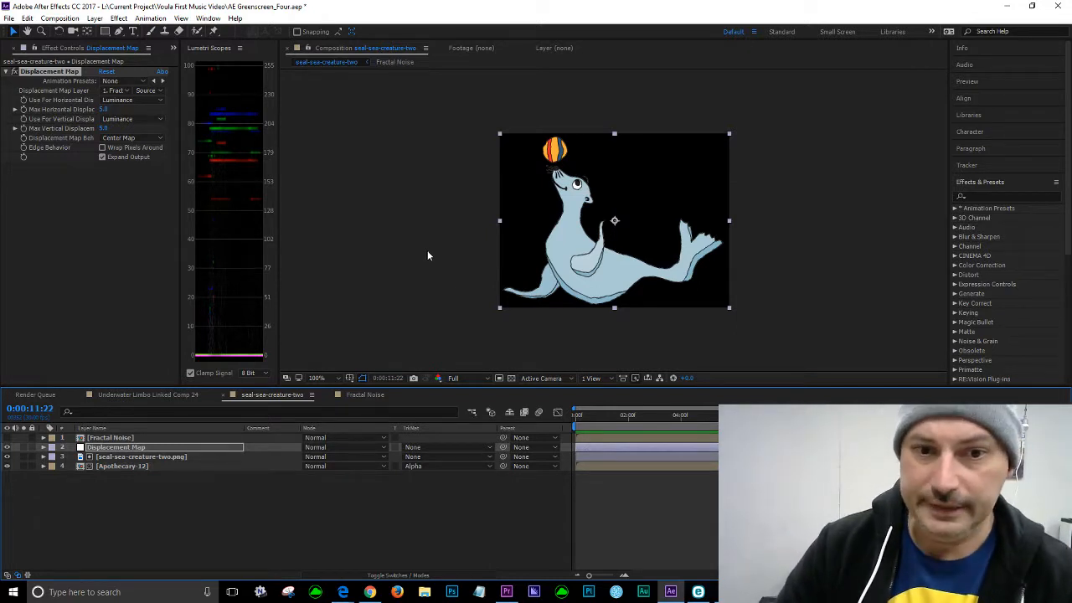
pyautogui.click(703, 413)
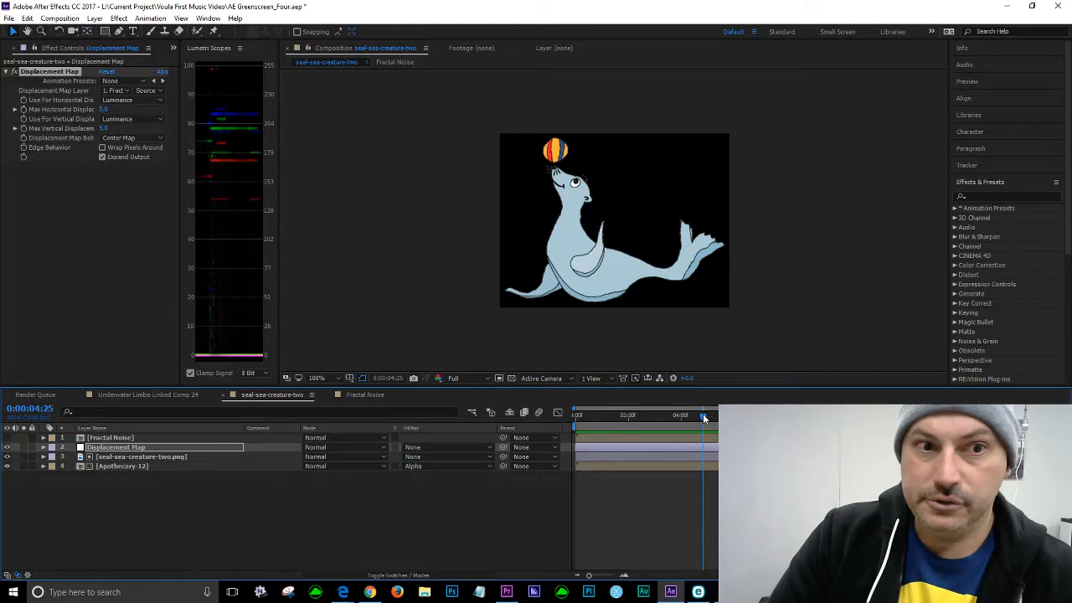
pyautogui.press('space')
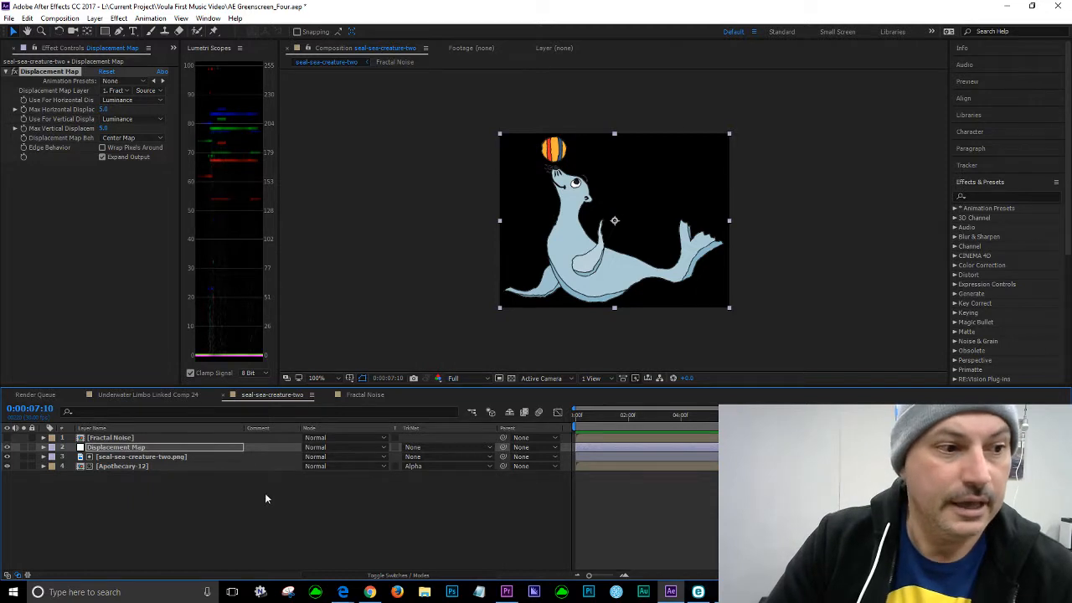
# Save the project and bring up the list of project items
pyautogui.click(9, 18)
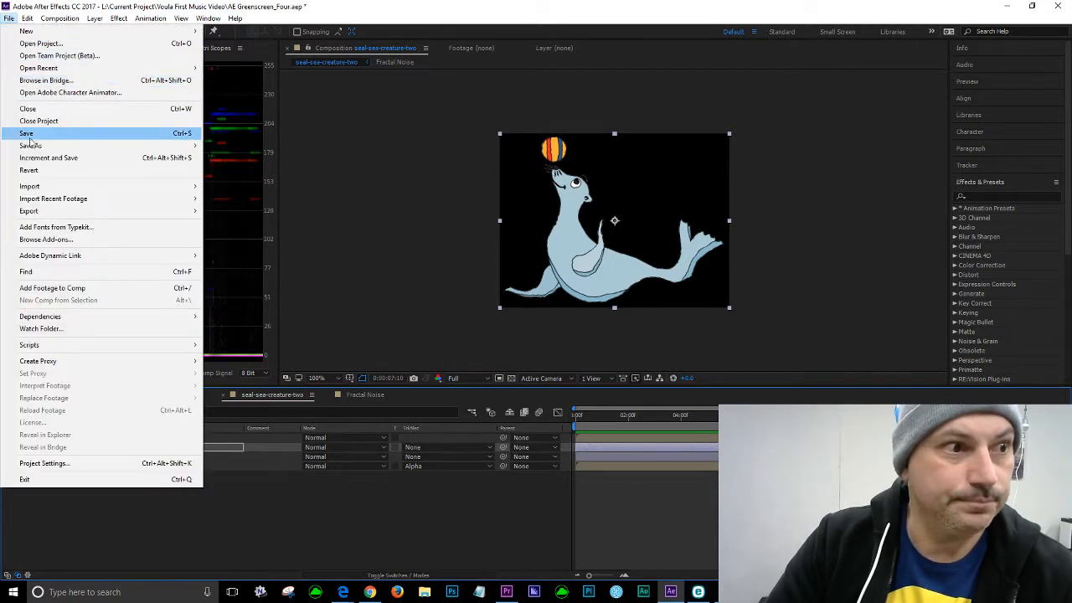
pyautogui.click(29, 137)
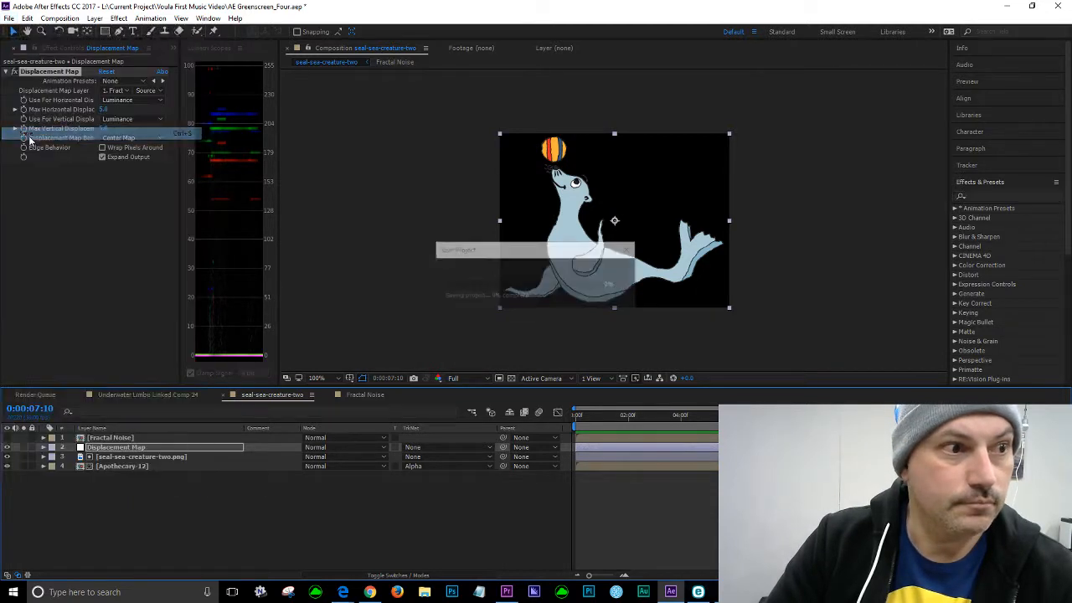
pyautogui.click(173, 48)
pyautogui.click(200, 62)
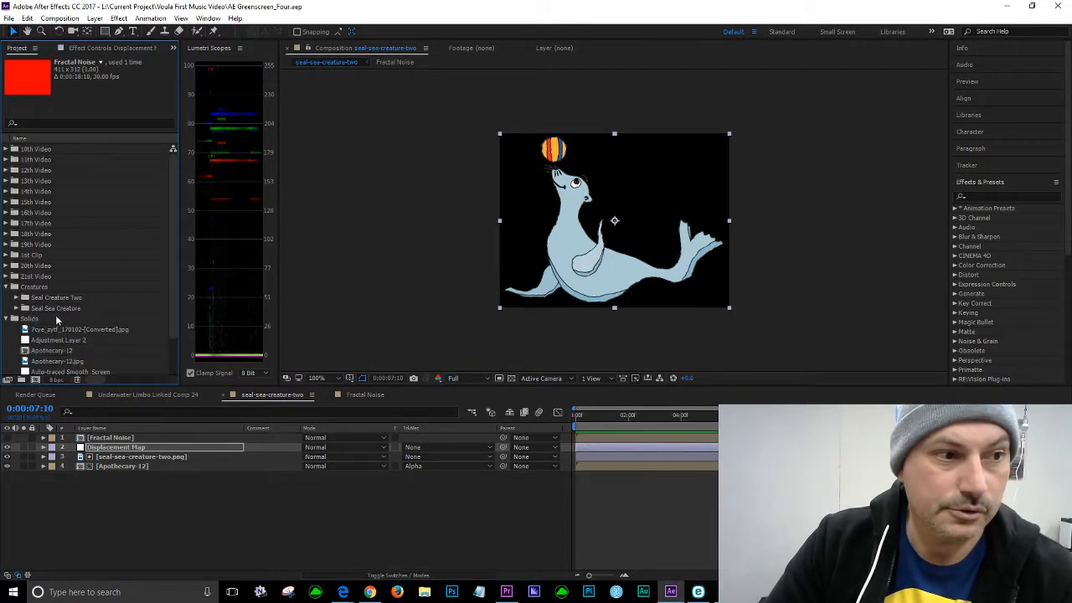
# Examine the contents of the project's Solids, Seal Sea Creature and Seal Creature Two folders, including the Fractal Noise solids
pyautogui.click(11, 319)
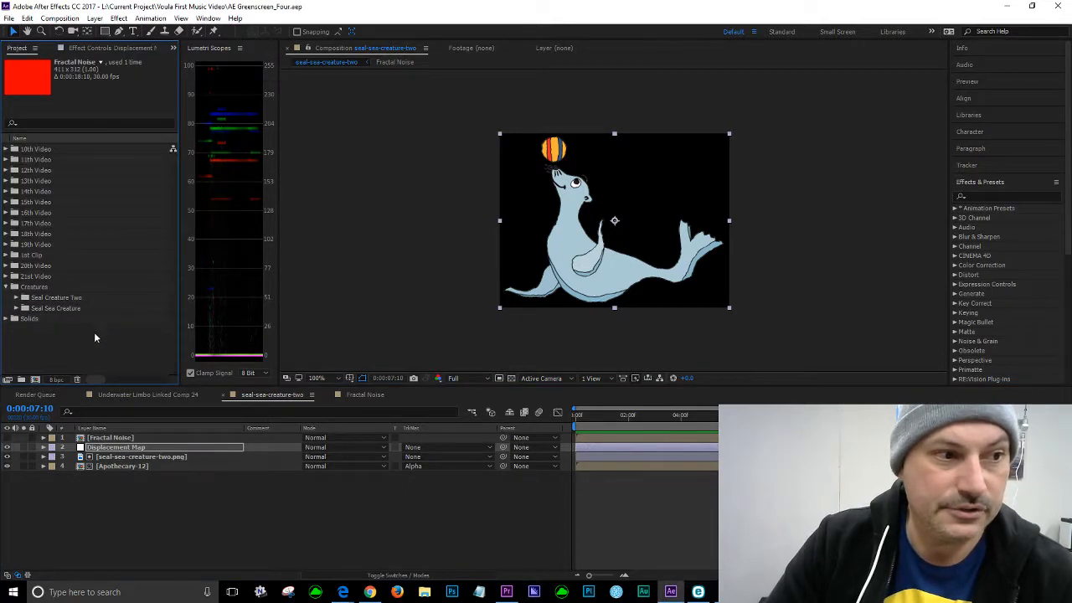
pyautogui.click(8, 319)
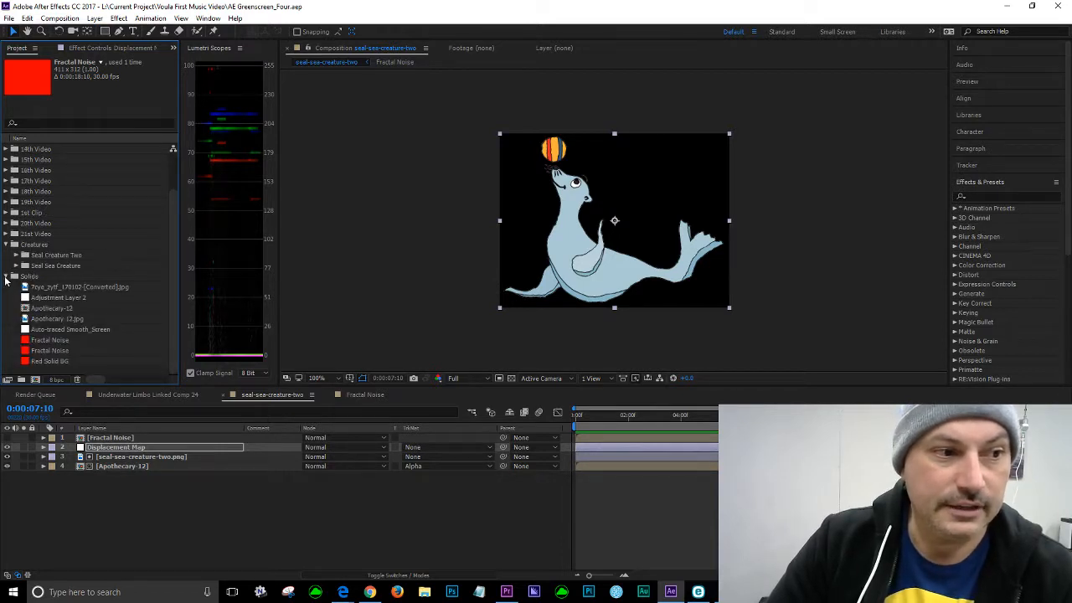
pyautogui.click(50, 340)
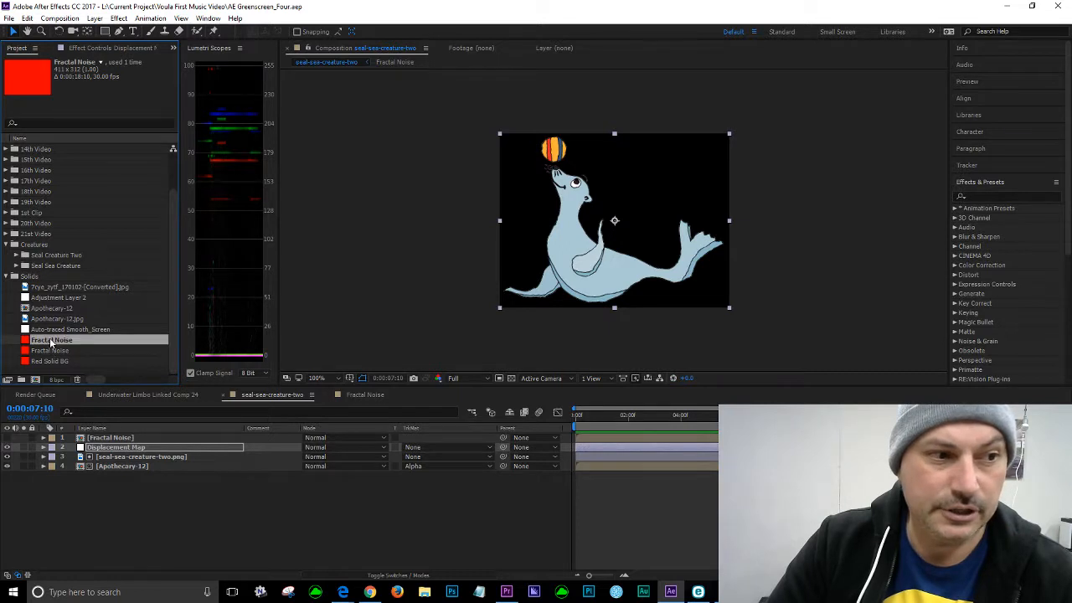
pyautogui.click(57, 351)
pyautogui.click(57, 361)
pyautogui.click(57, 351)
pyautogui.click(53, 340)
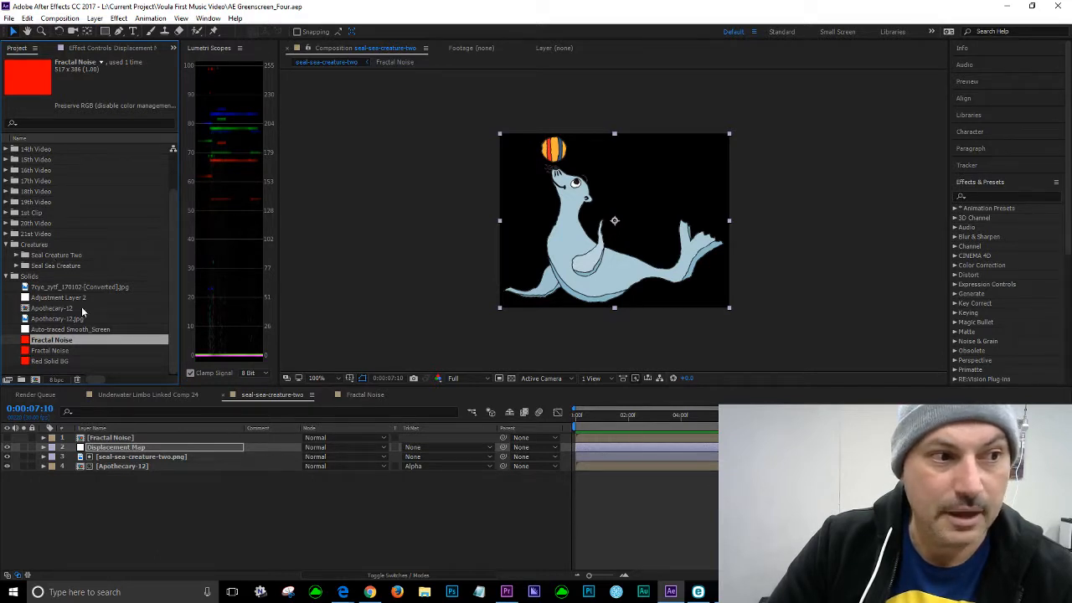
pyautogui.click(16, 267)
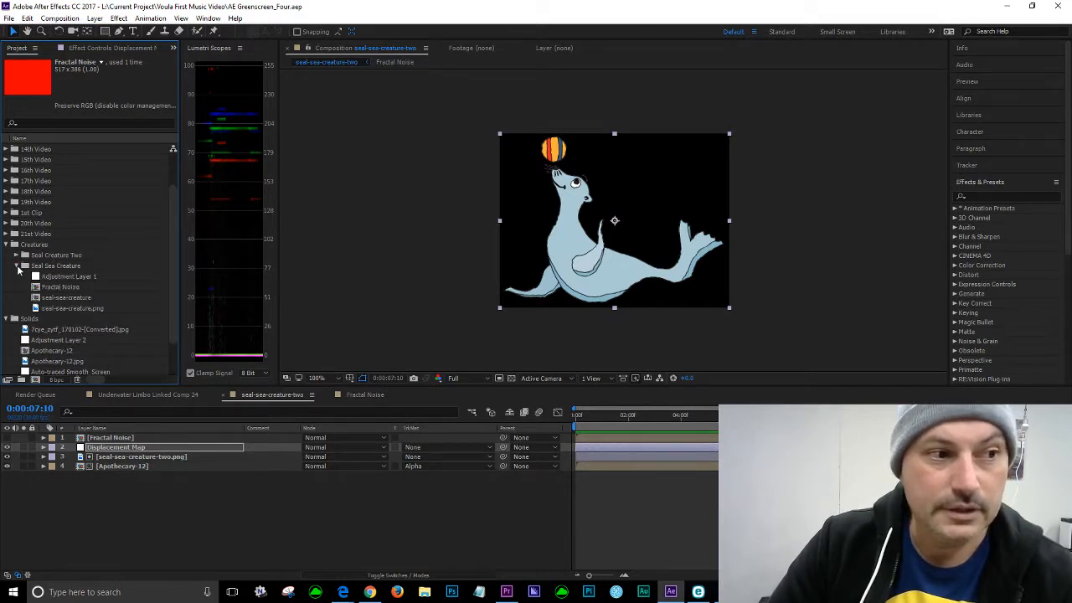
pyautogui.click(16, 266)
pyautogui.click(16, 266)
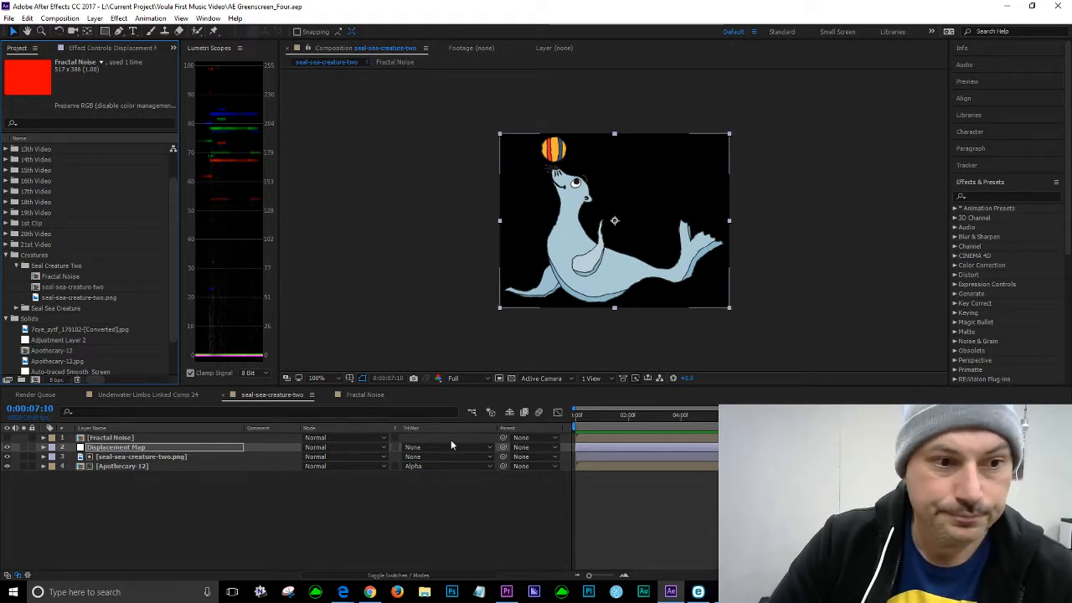
# Open the Underwater Limbo Linked Comp 24 composition, preview it, and select it in the project's 11th Video folder
pyautogui.click(139, 395)
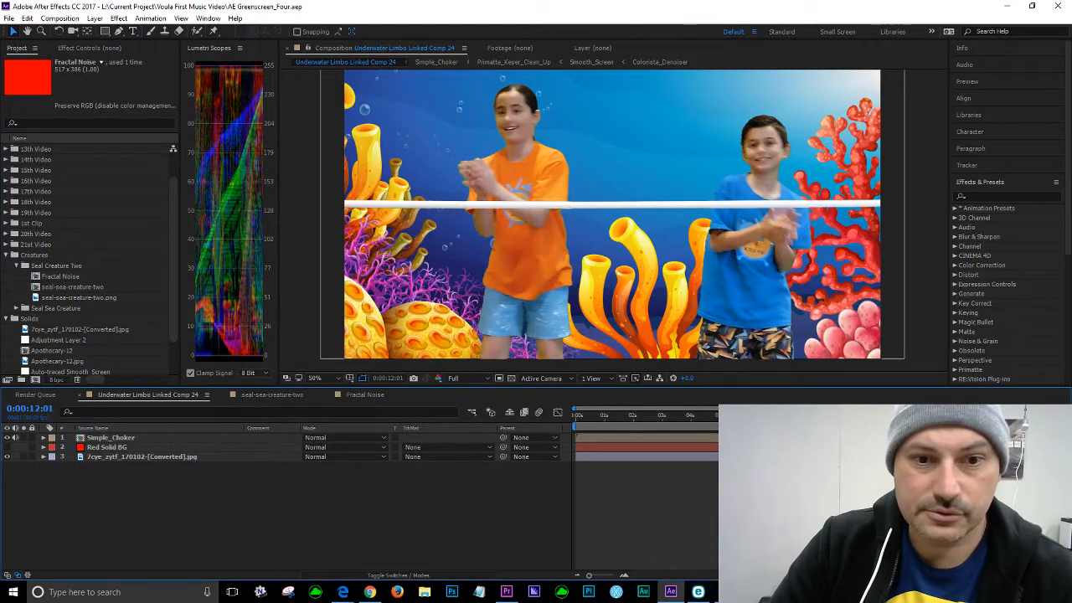
pyautogui.press('space')
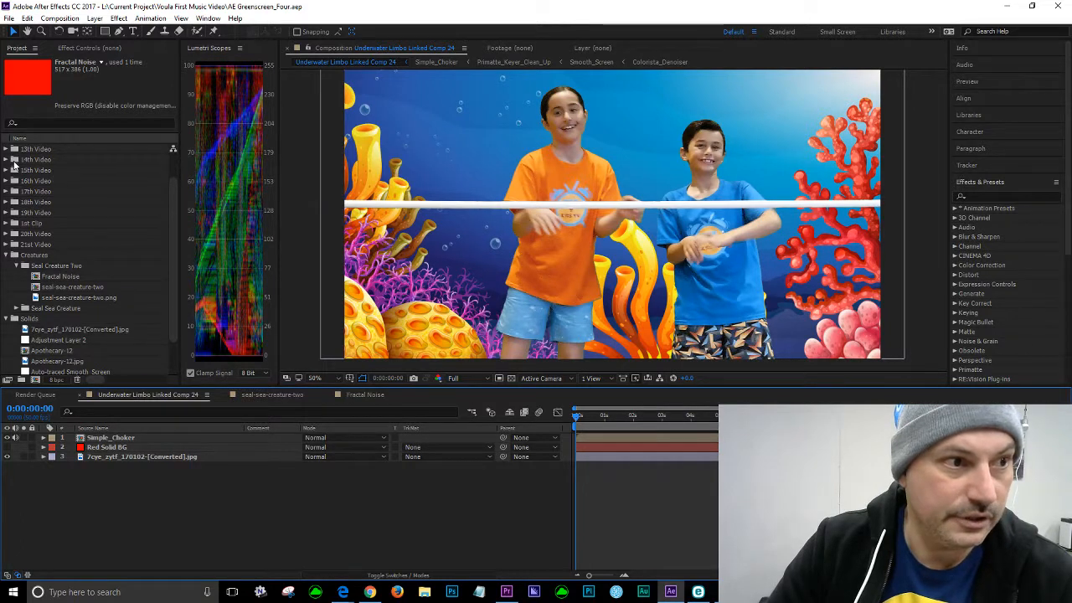
pyautogui.scroll(1, 82, 189)
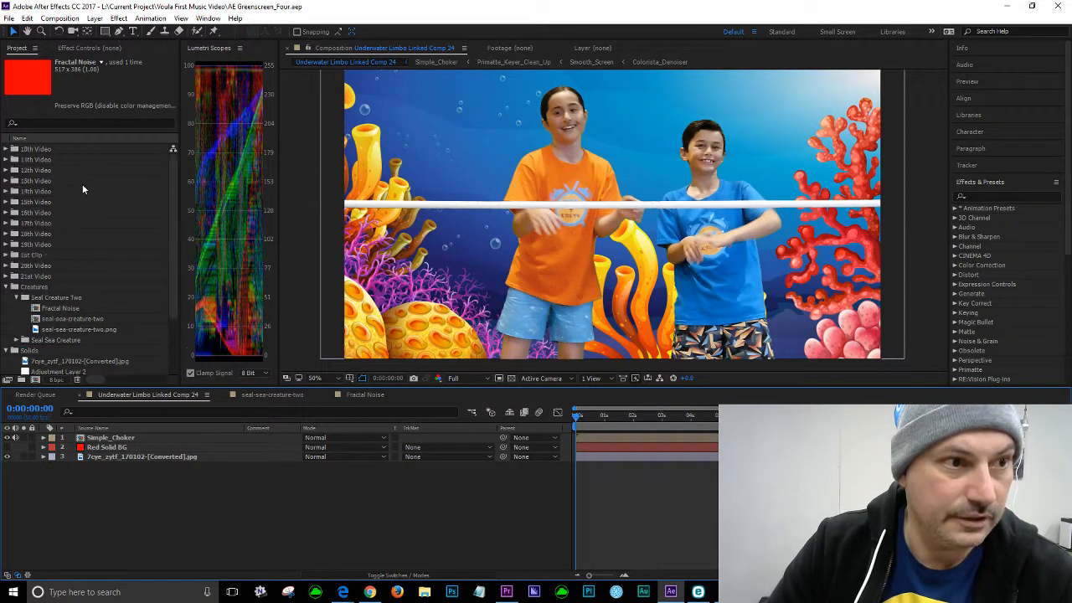
pyautogui.click(5, 159)
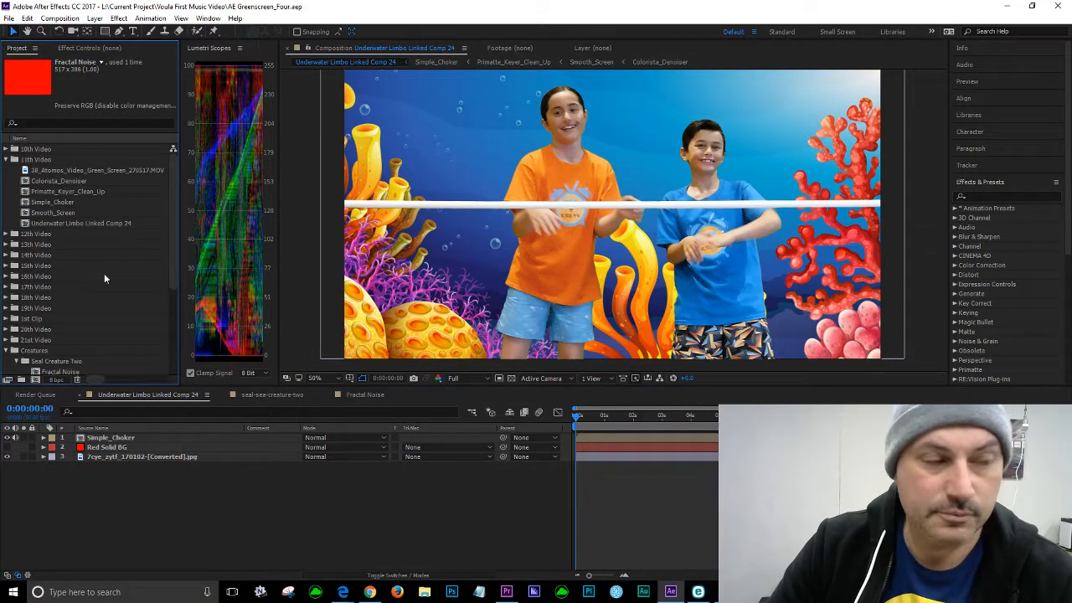
pyautogui.click(40, 226)
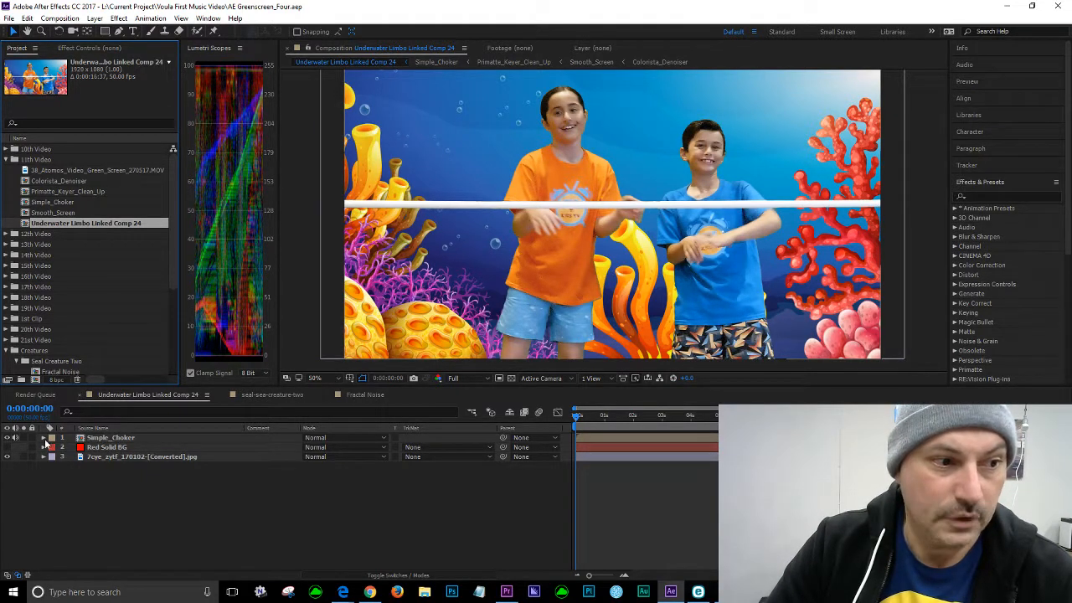
# Check the keyed footage against its backdrop by selecting Simple_Choker and toggling the 7cye_zytf_170102-[Converted].jpg layer off and on
pyautogui.click(107, 439)
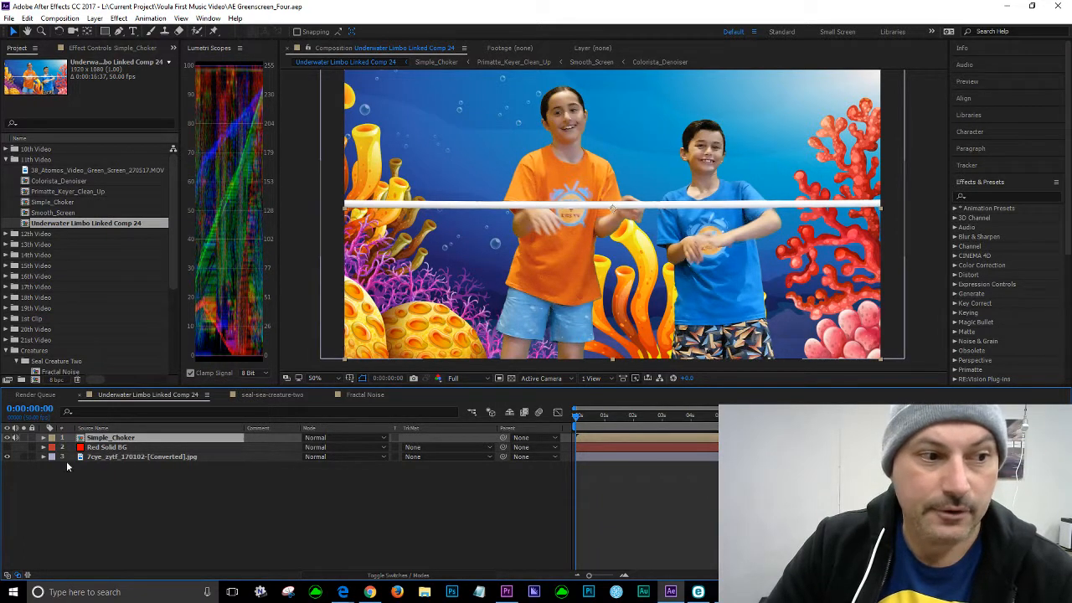
pyautogui.click(8, 456)
pyautogui.click(7, 456)
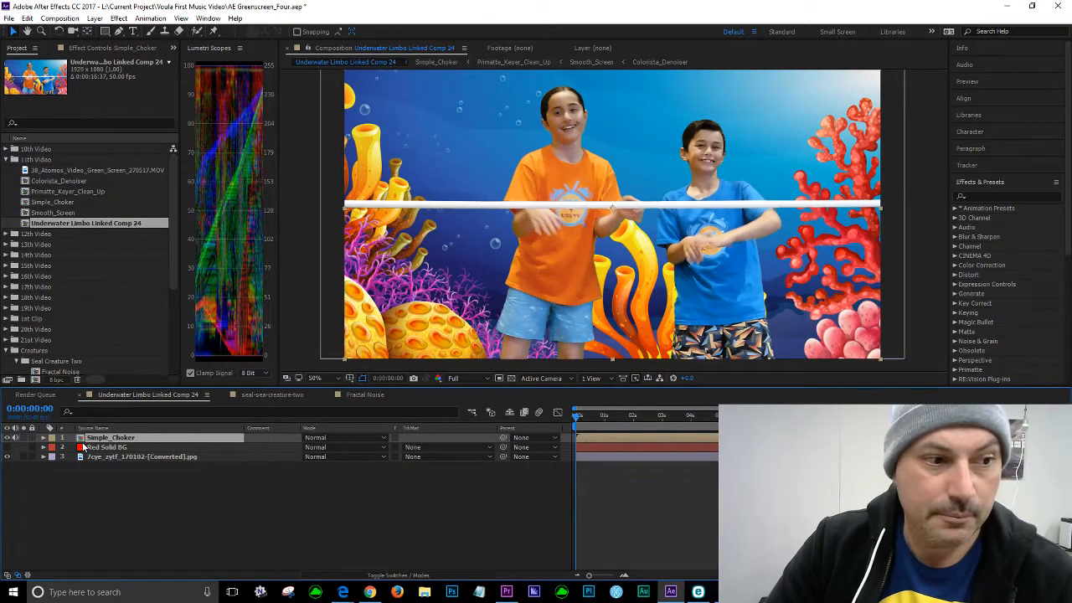
# Add the seal-sea-creature composition from the Seal Sea Creature folder as a layer directly beneath Simple_Choker
pyautogui.scroll(-5, 80, 238)
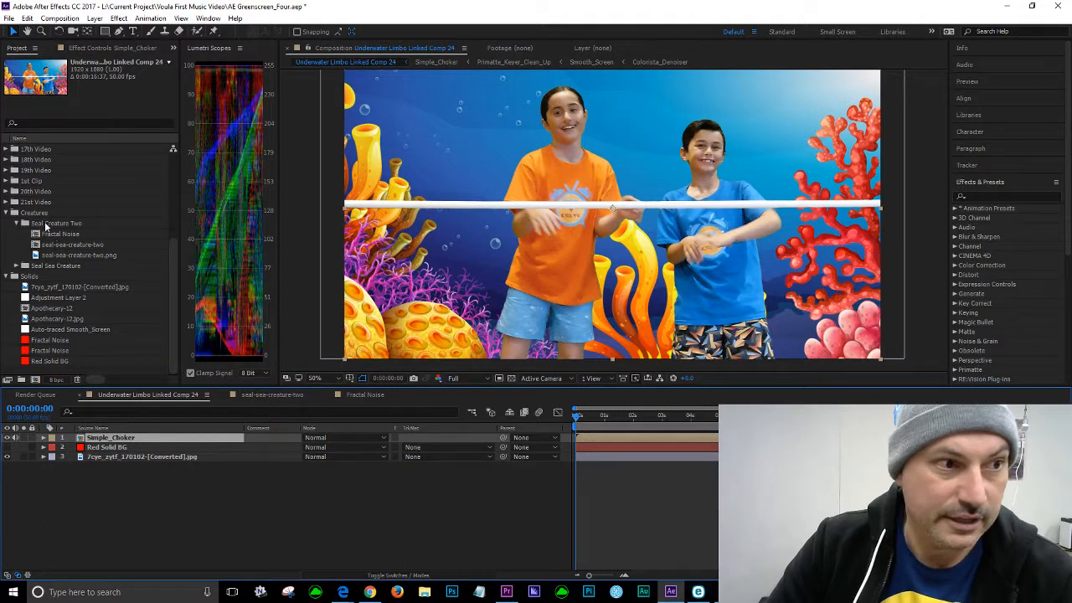
pyautogui.click(24, 266)
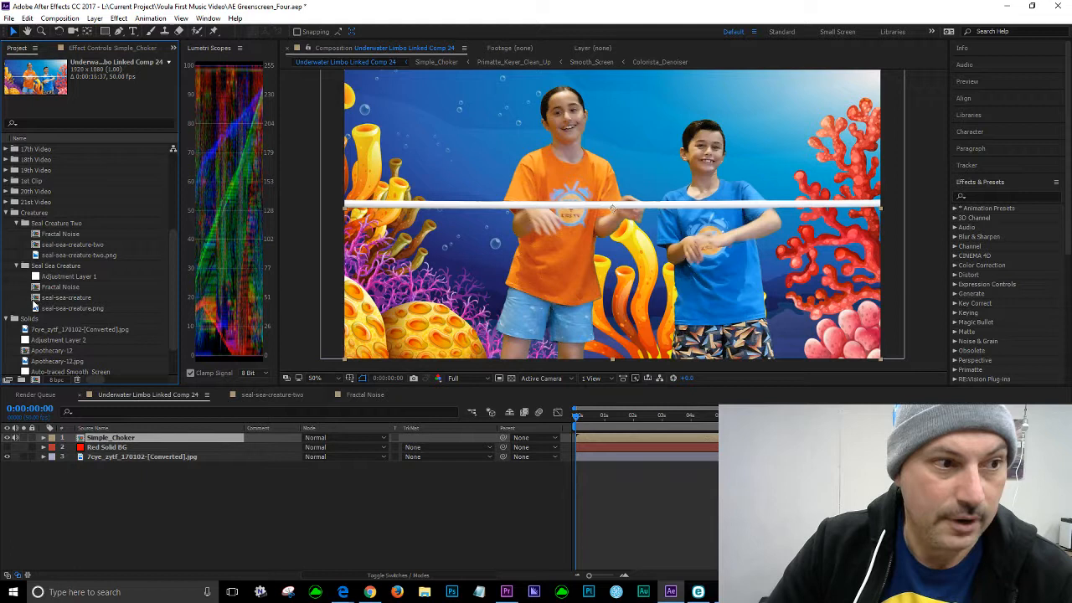
pyautogui.moveTo(35, 299); pyautogui.dragTo(253, 442)
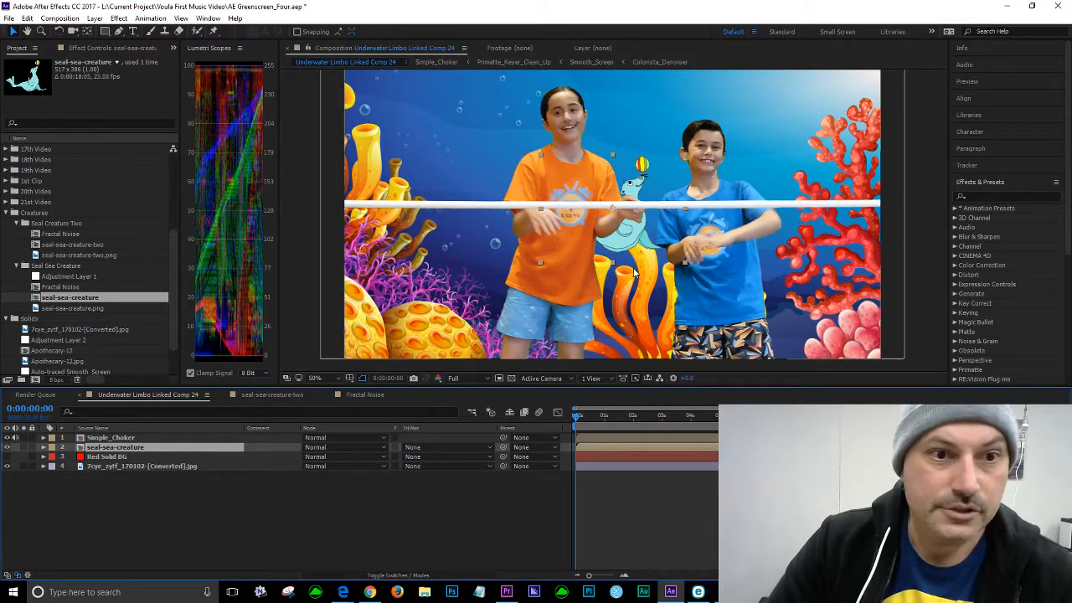
pyautogui.press(',')
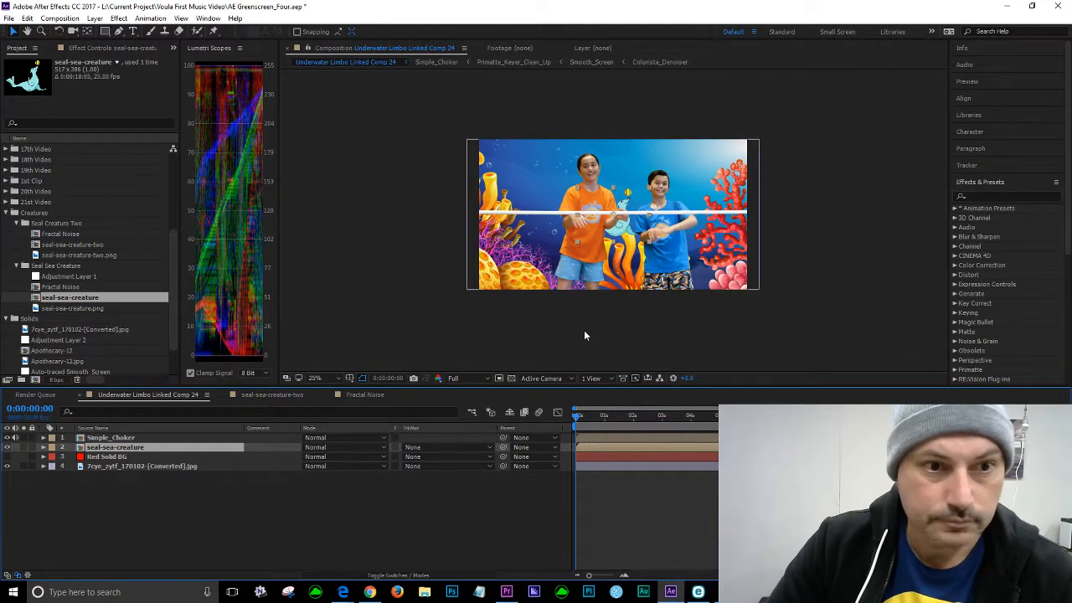
# Enlarge the seal-sea-creature layer and move it just outside the left edge of the frame
pyautogui.moveTo(626, 230); pyautogui.dragTo(509, 267)
pyautogui.moveTo(530, 228); pyautogui.dragTo(566, 209)
pyautogui.moveTo(510, 268); pyautogui.dragTo(451, 269)
pyautogui.moveTo(446, 269); pyautogui.dragTo(436, 269)
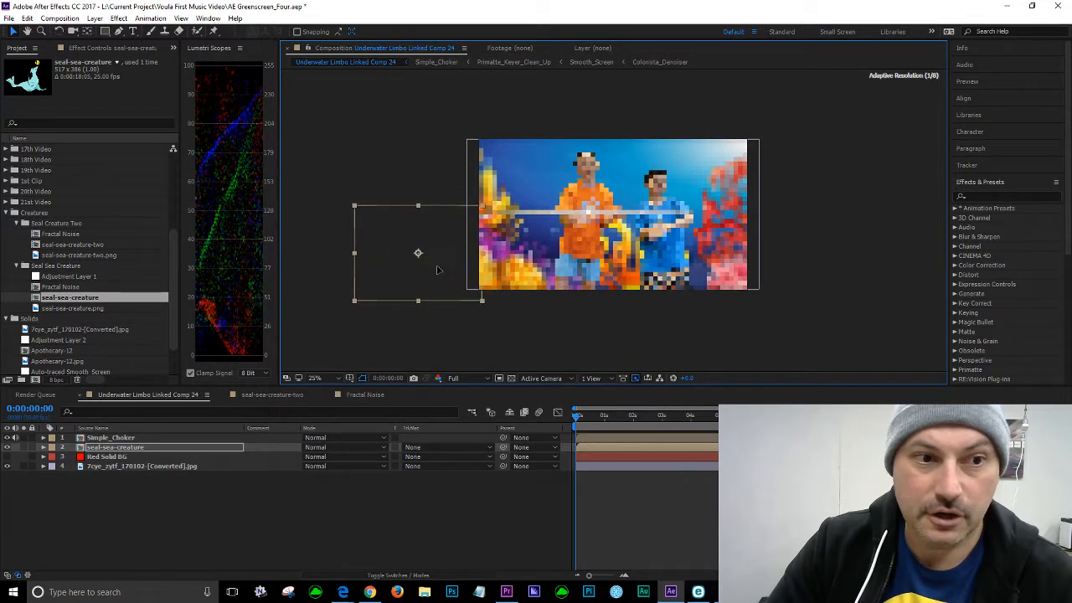
# At 0:00:03:01, move the seal-sea-creature layer into the lower middle of the frame between the two children
pyautogui.moveTo(575, 414); pyautogui.dragTo(664, 425)
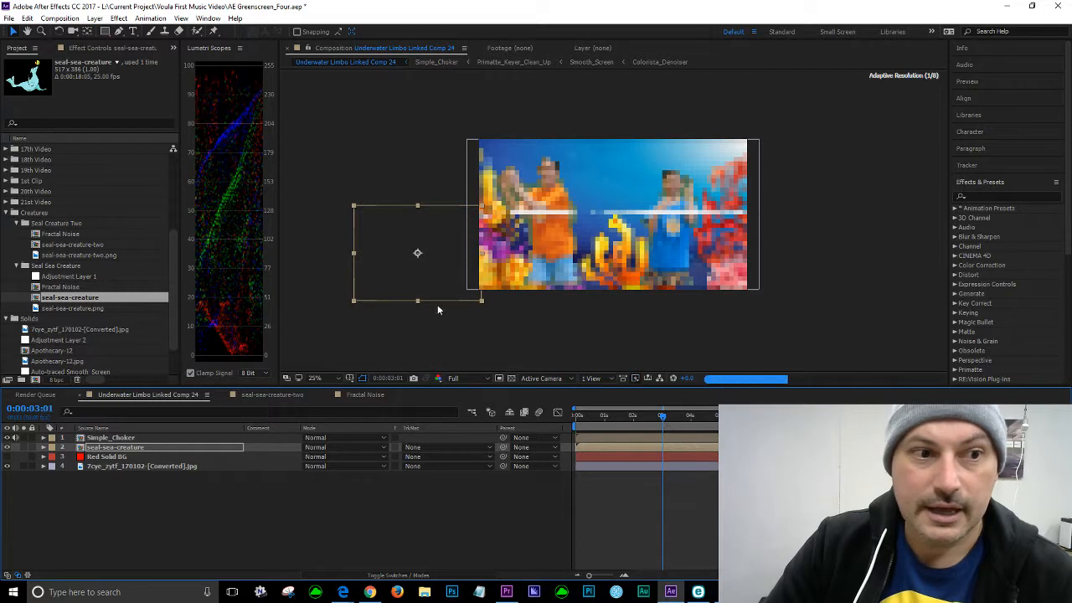
pyautogui.moveTo(437, 274); pyautogui.dragTo(612, 274)
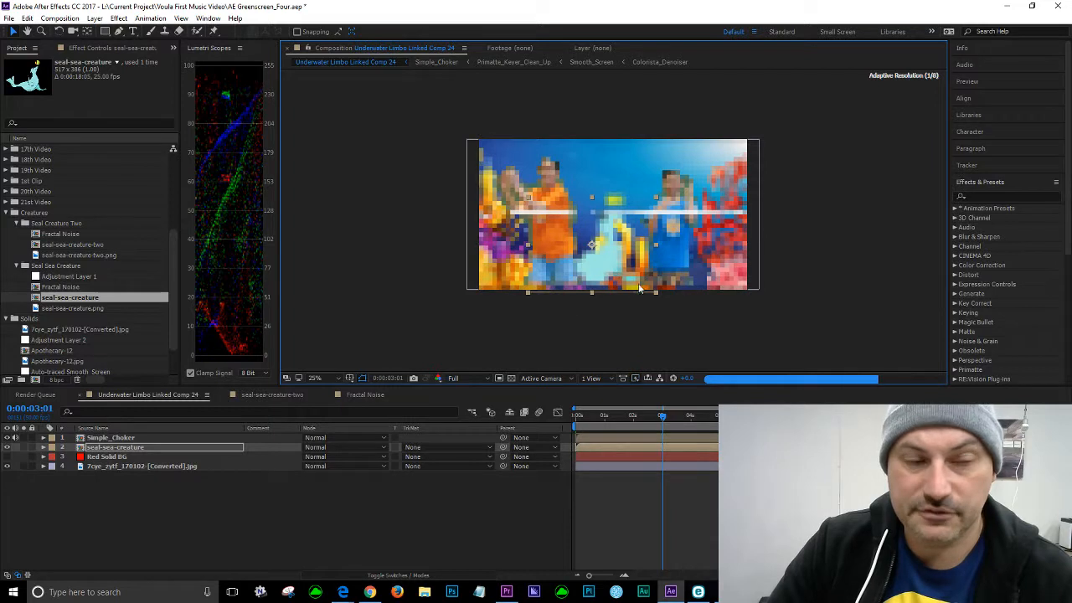
# Move the seal-sea-creature layer above Simple_Choker and nudge it into the lower middle of the frame between the children
pyautogui.moveTo(619, 273); pyautogui.dragTo(620, 273)
pyautogui.moveTo(126, 451); pyautogui.dragTo(143, 434)
pyautogui.moveTo(614, 269); pyautogui.dragTo(610, 272)
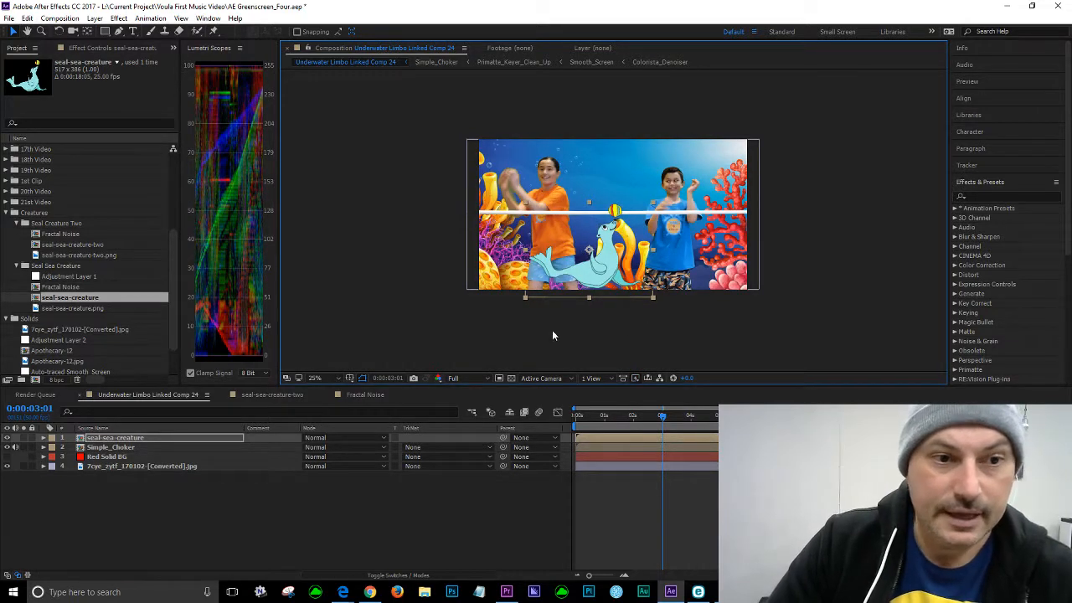
# Reveal the seal-sea-creature layer's transform properties and set its rotation to -9°
pyautogui.click(44, 437)
pyautogui.click(52, 448)
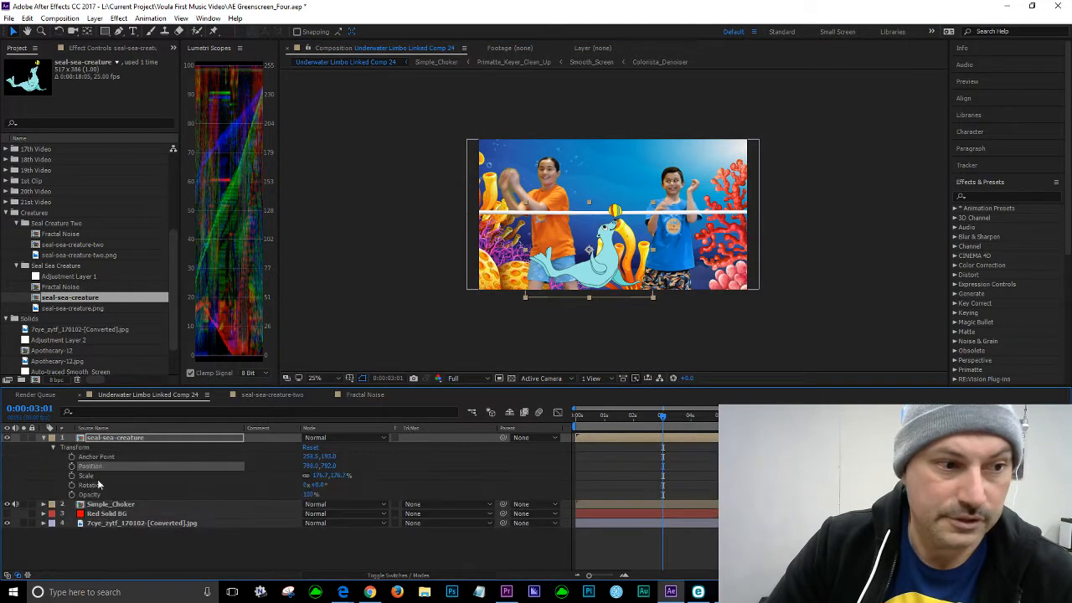
pyautogui.click(102, 486)
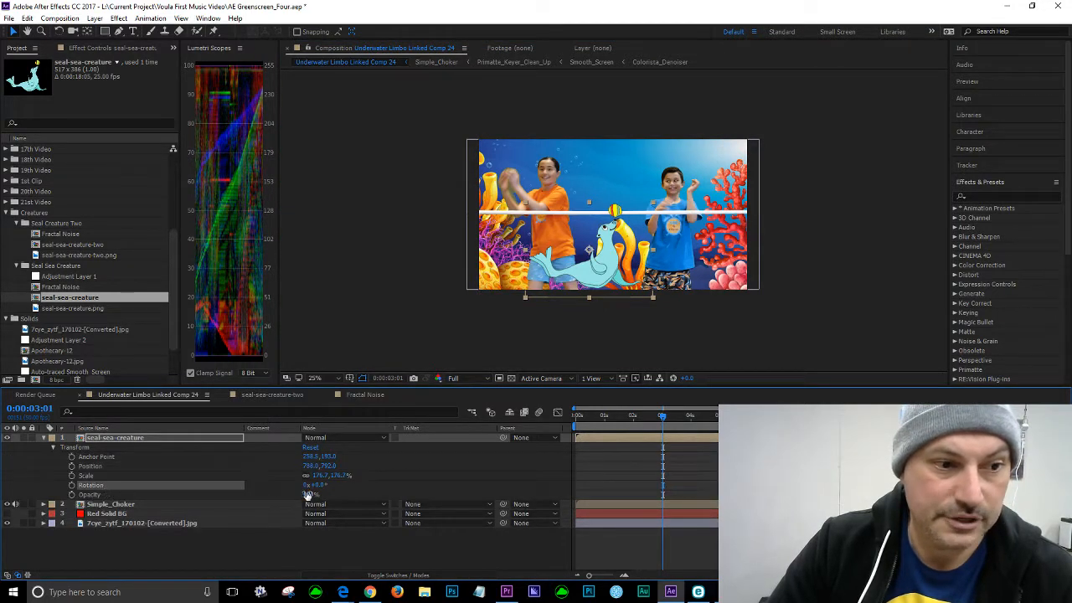
pyautogui.moveTo(319, 485); pyautogui.dragTo(317, 485)
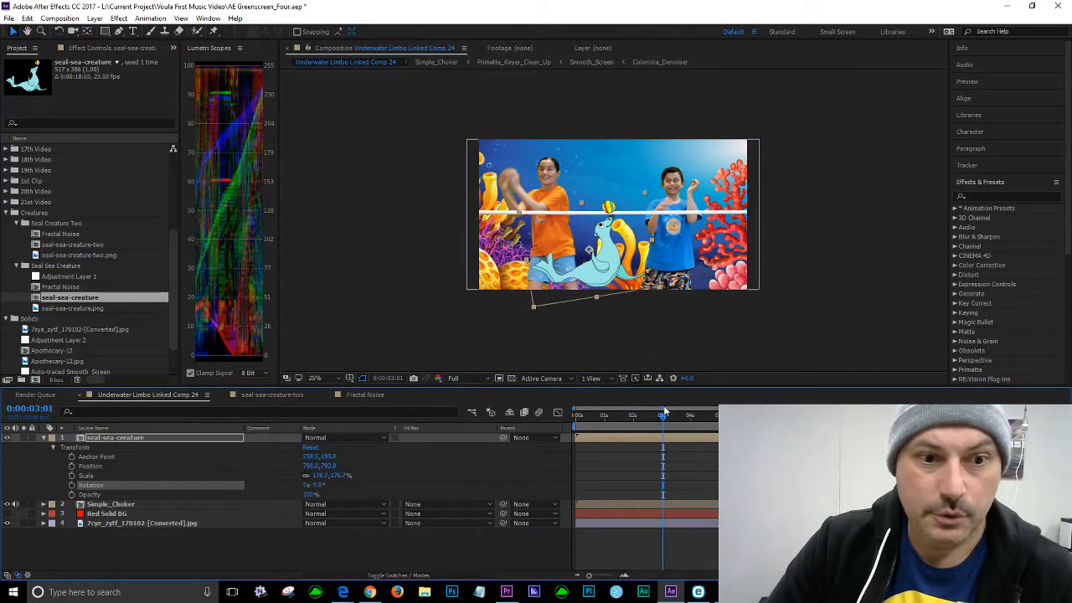
# Keyframe the seal-sea-creature's Position from outside the left frame edge at 0:00:00:00 to about 952, 800 between the children at 0:00:03:43
pyautogui.moveTo(663, 415); pyautogui.dragTo(685, 420)
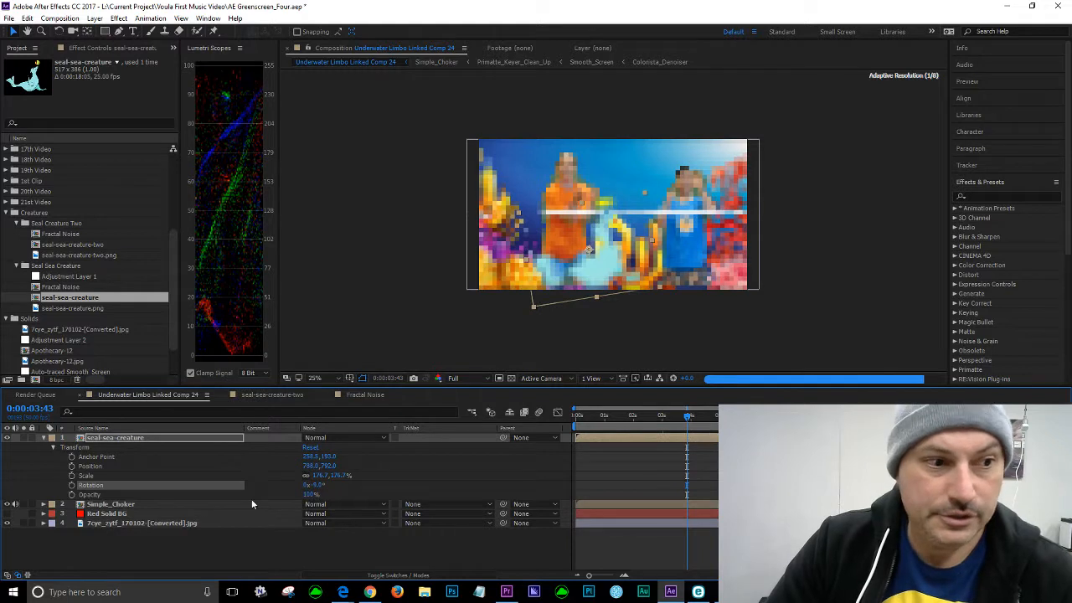
pyautogui.click(71, 465)
pyautogui.moveTo(609, 274)
pyautogui.mouseDown()
pyautogui.moveTo(535, 264)
pyautogui.moveTo(432, 277)
pyautogui.moveTo(616, 281)
pyautogui.moveTo(630, 271)
pyautogui.mouseUp()
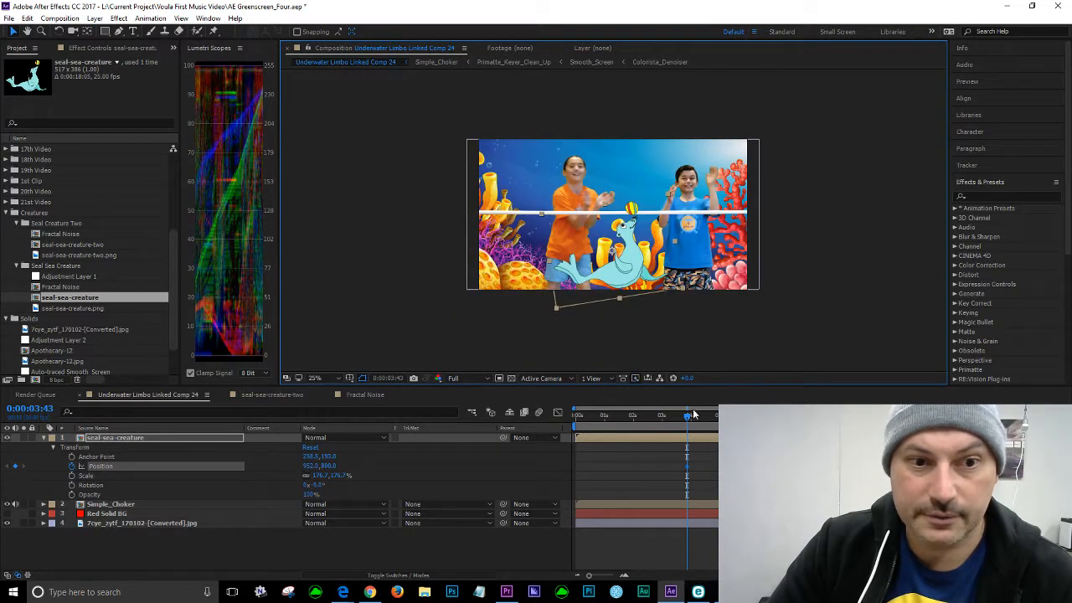
pyautogui.moveTo(686, 417); pyautogui.dragTo(563, 427)
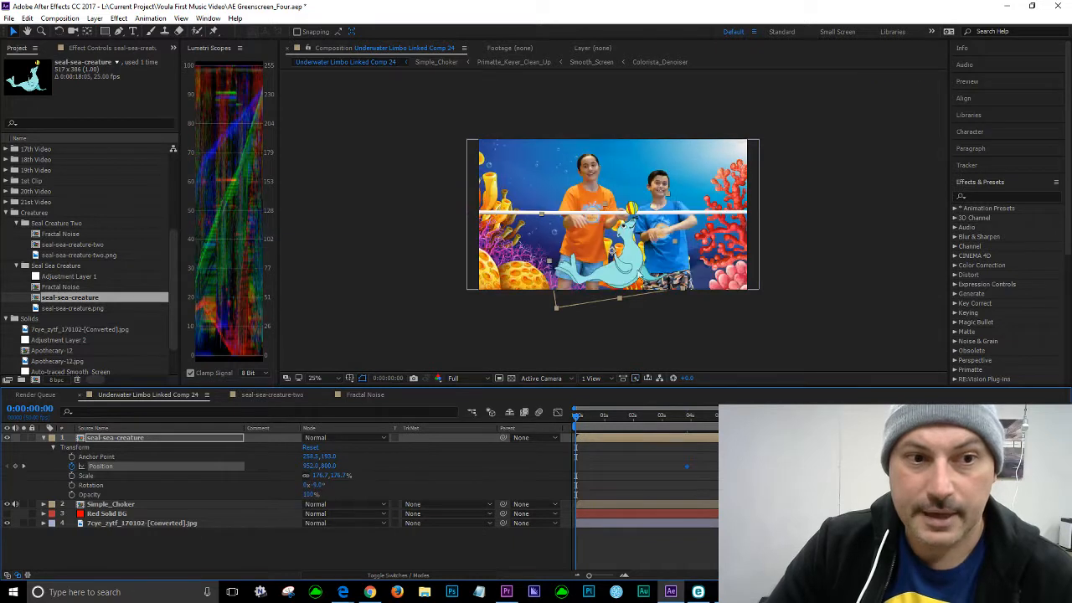
pyautogui.moveTo(632, 274); pyautogui.dragTo(426, 277)
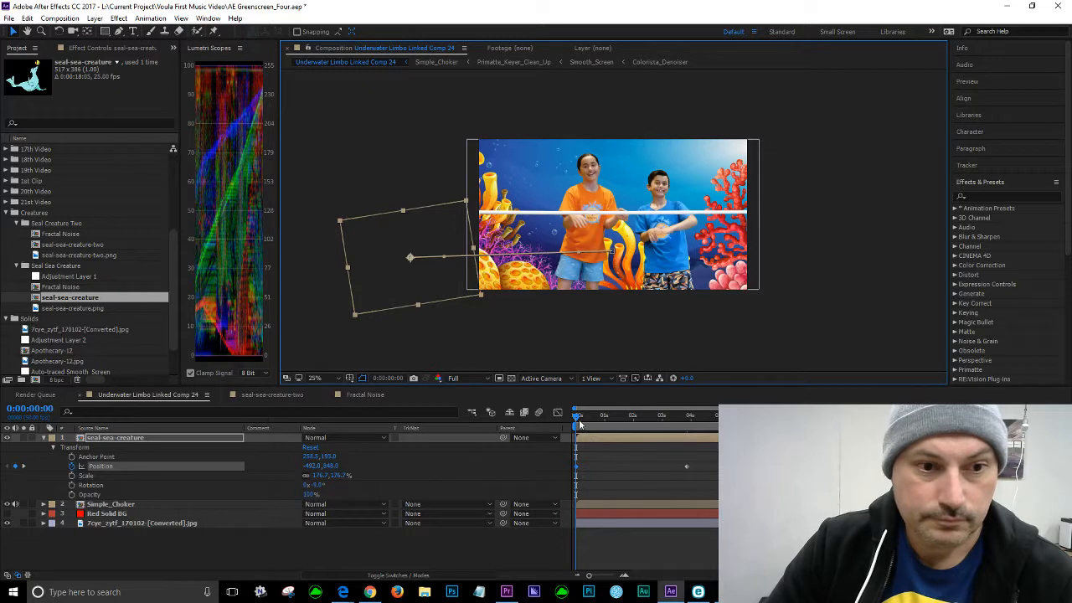
# Keyframe the seal-sea-creature's Rotation from 2° at 0:00:00:00 to -9° at 0:00:03:43
pyautogui.click(24, 467)
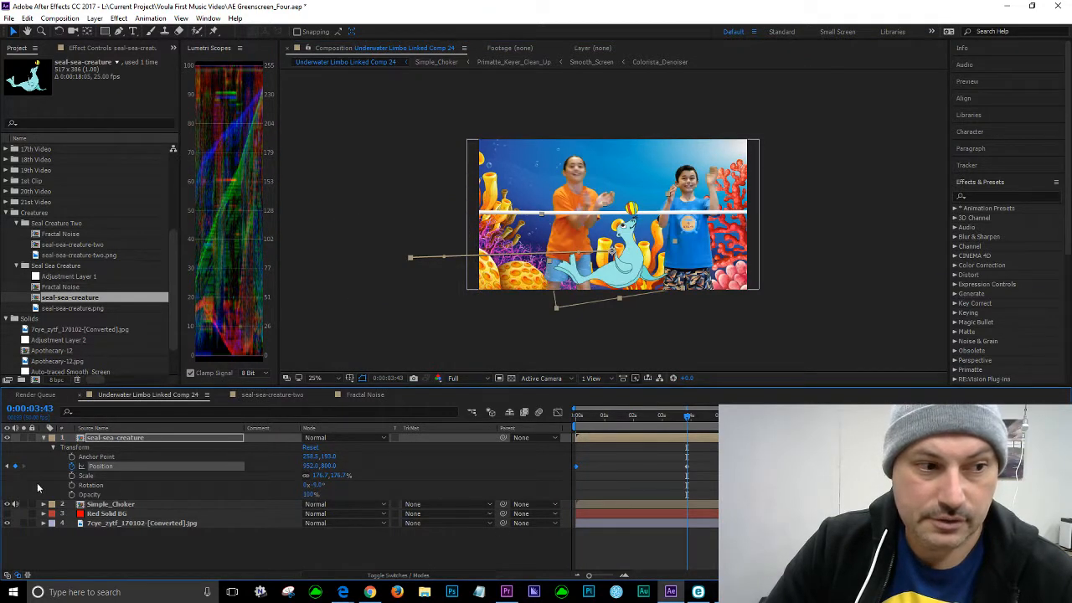
pyautogui.click(72, 485)
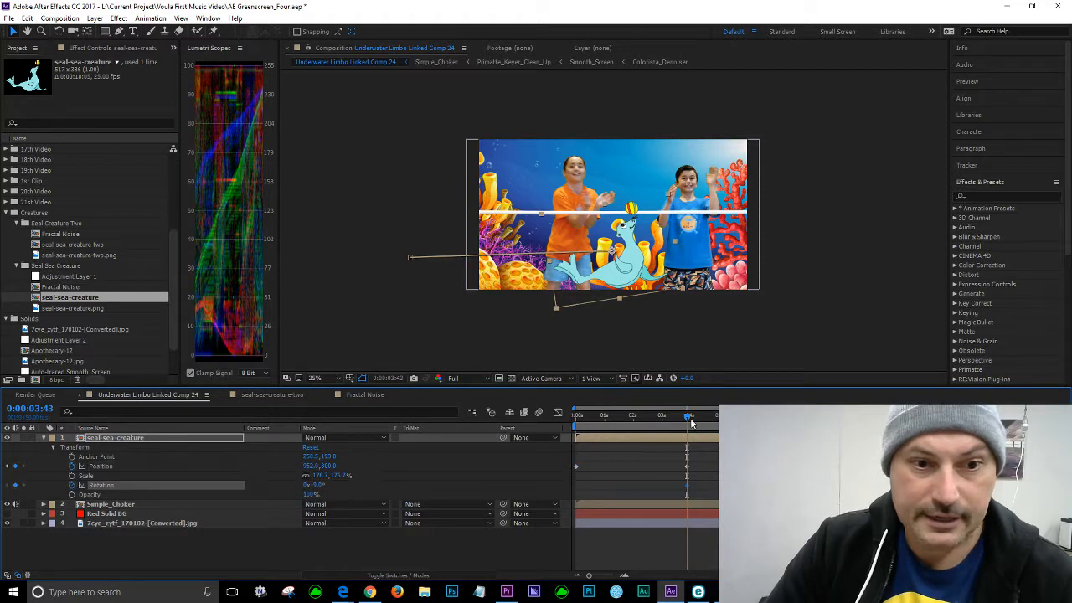
pyautogui.moveTo(687, 416); pyautogui.dragTo(563, 427)
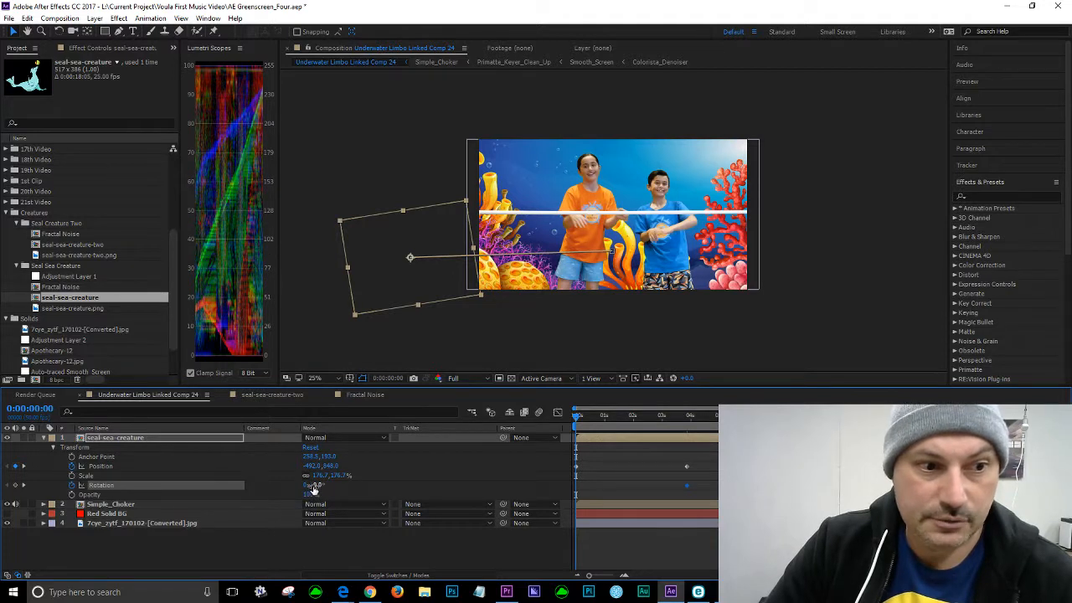
pyautogui.moveTo(318, 485); pyautogui.dragTo(323, 485)
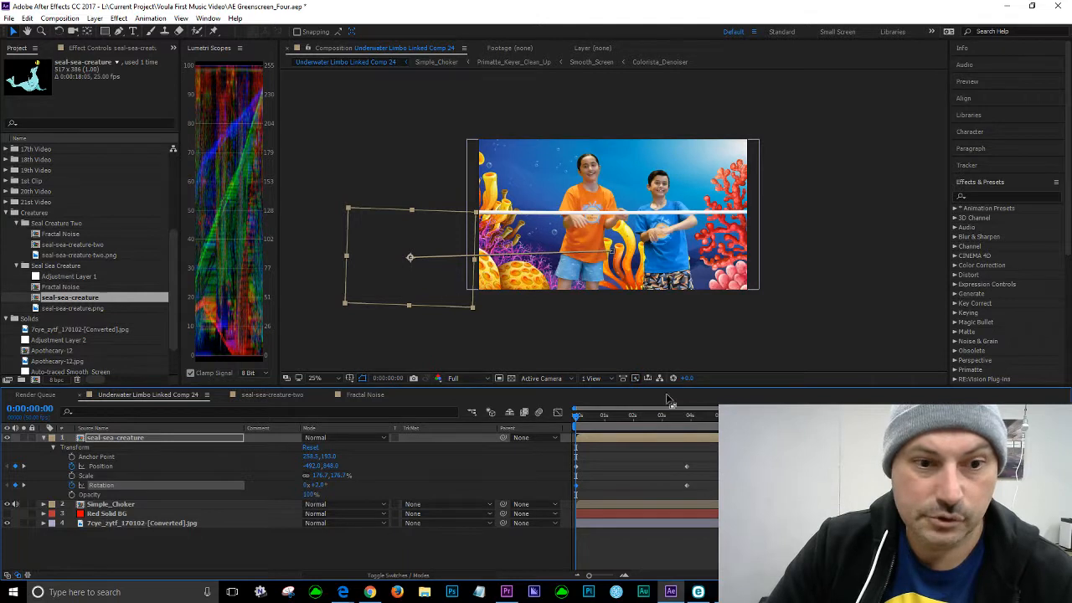
# Set the composition preview resolution to Third and play back the seal's entrance animation
pyautogui.press('space')
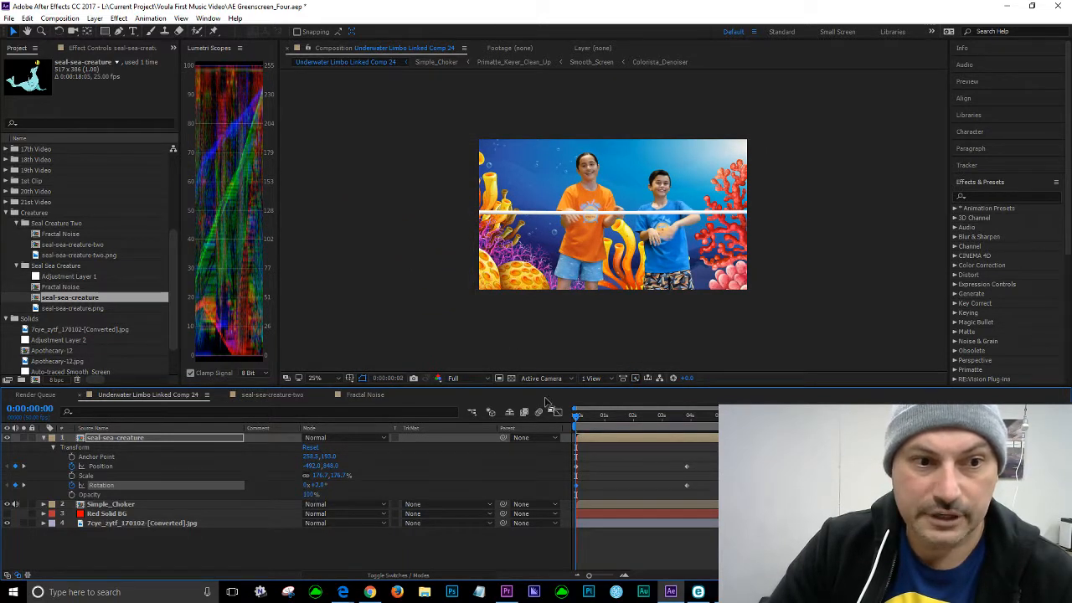
pyautogui.press('space')
pyautogui.scroll(2, 576, 340)
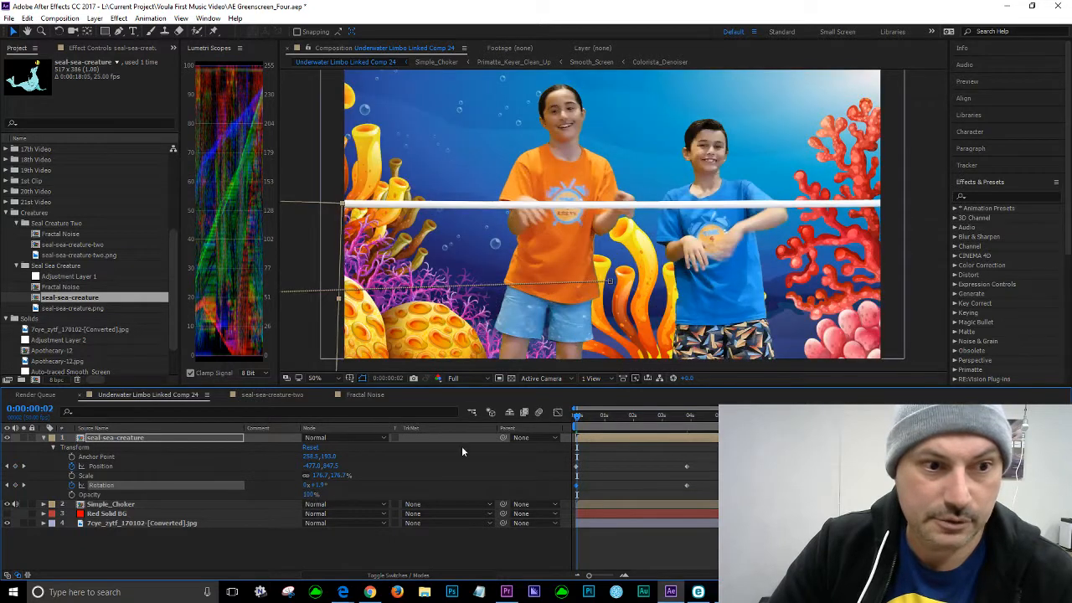
pyautogui.click(459, 379)
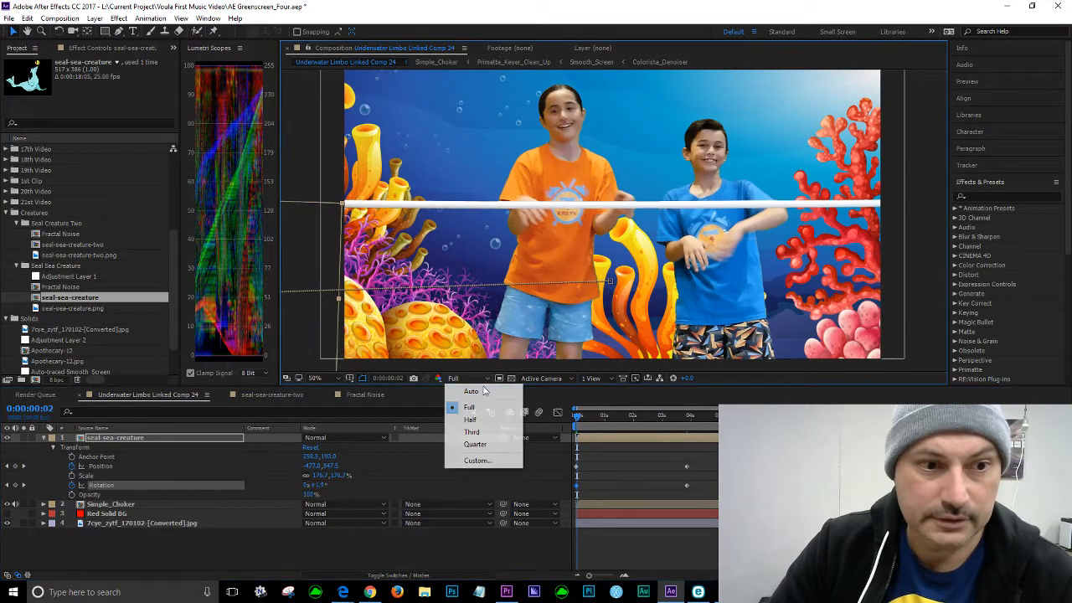
pyautogui.click(479, 431)
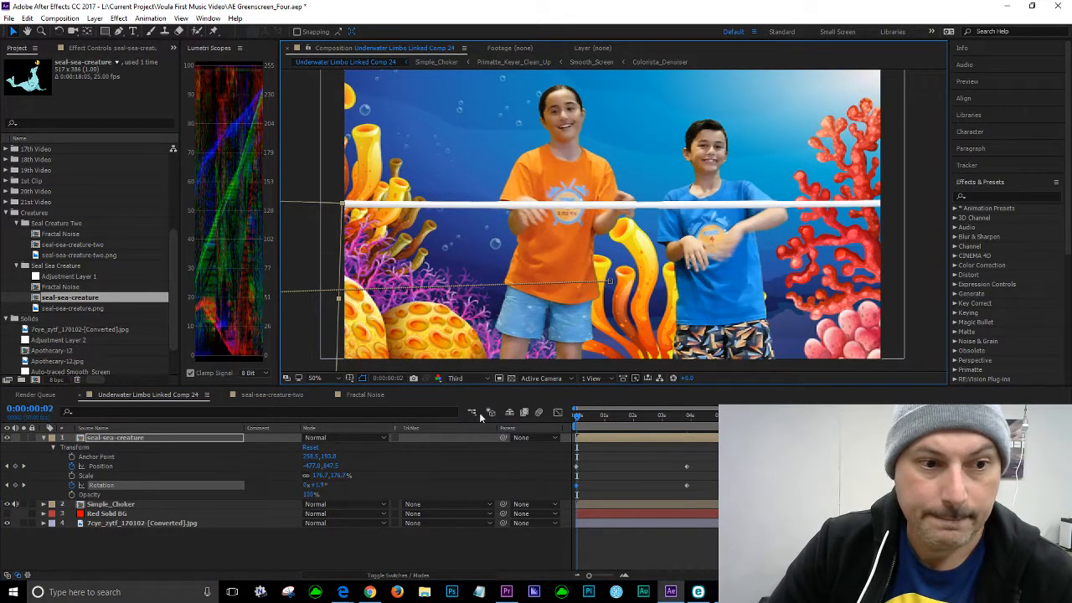
pyautogui.press('space')
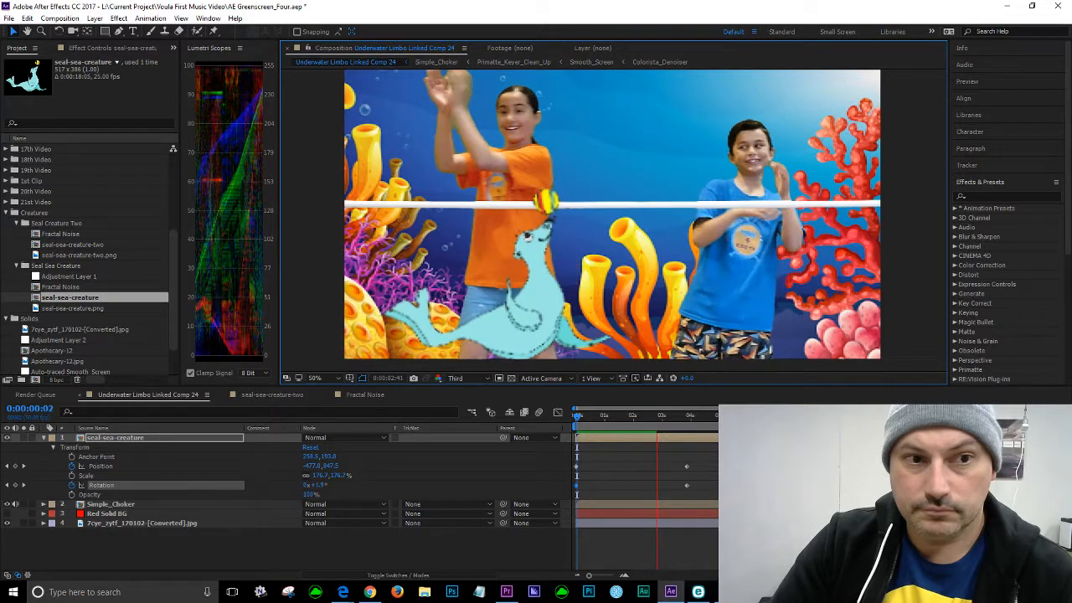
pyautogui.press('space')
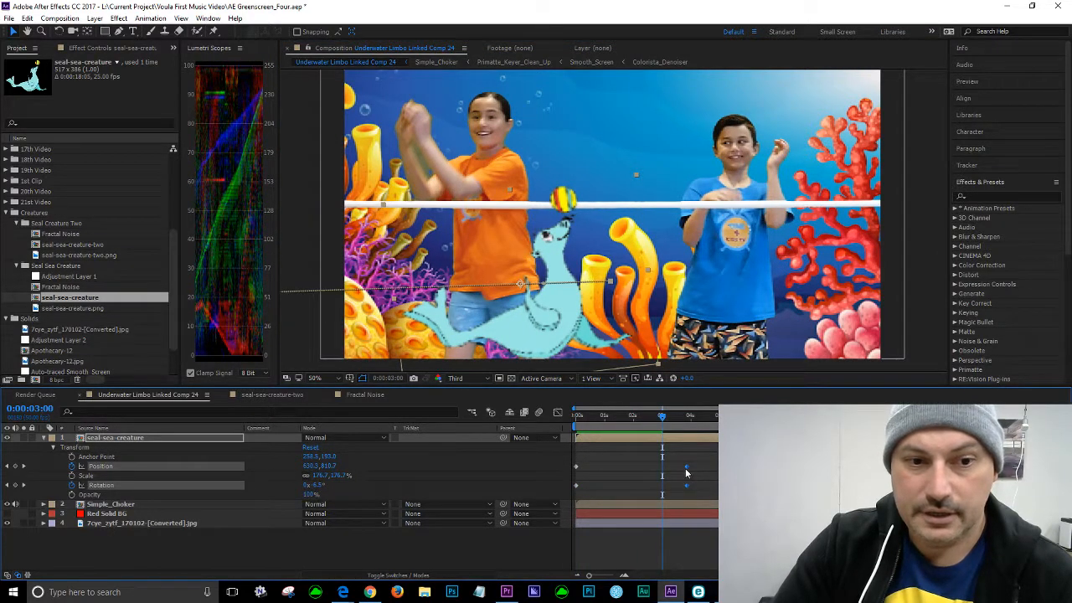
# Apply Easy Ease In to the seal-sea-creature's final Position and Rotation keyframes, preview the stop, and save the project
pyautogui.rightClick(687, 484)
pyautogui.moveTo(710, 462)
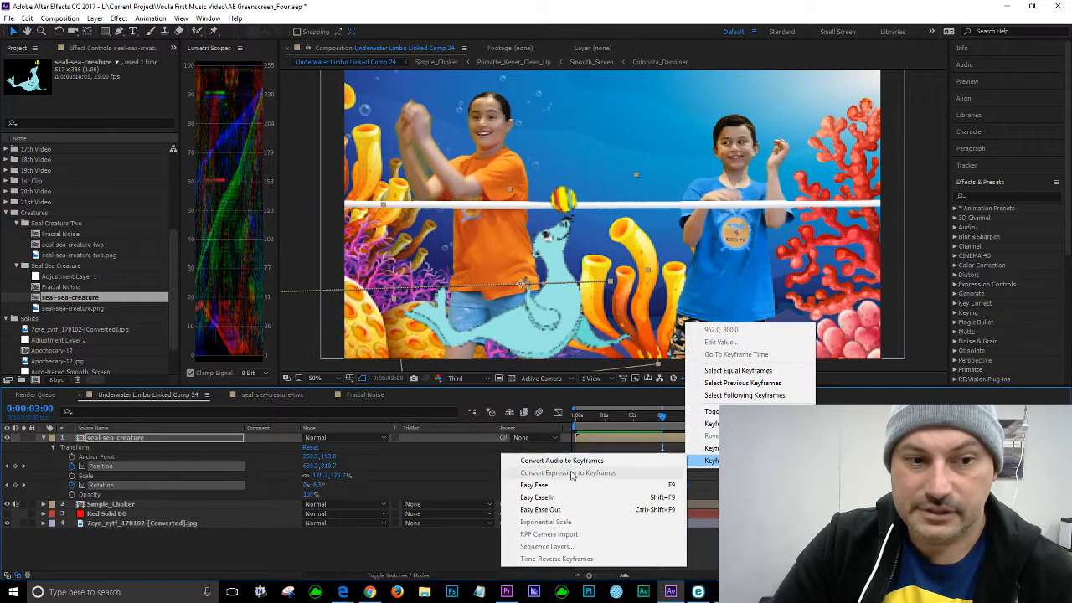
pyautogui.click(560, 499)
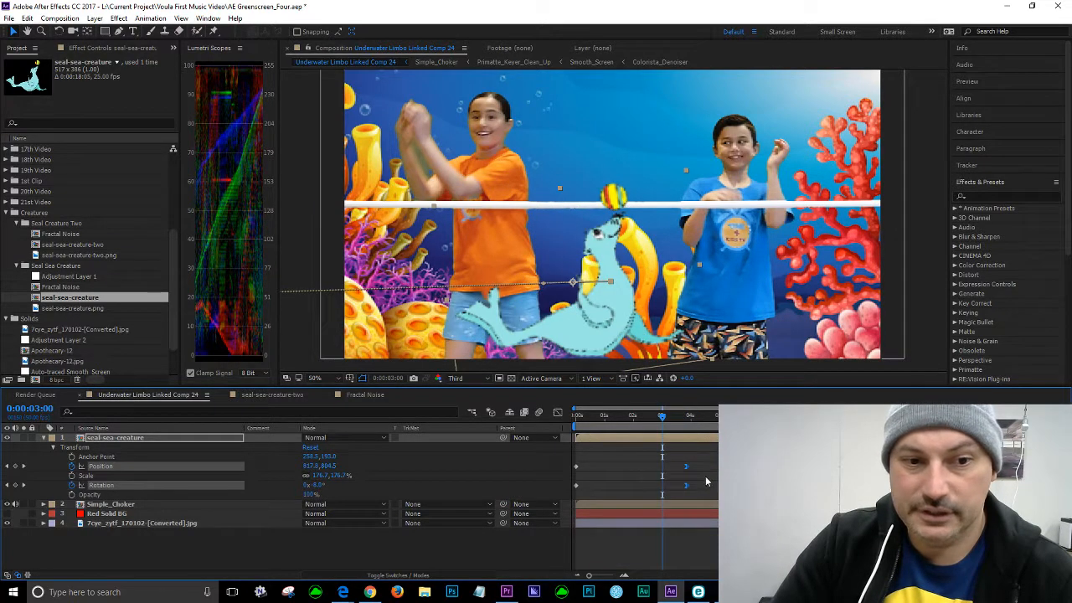
pyautogui.moveTo(664, 416); pyautogui.dragTo(666, 420)
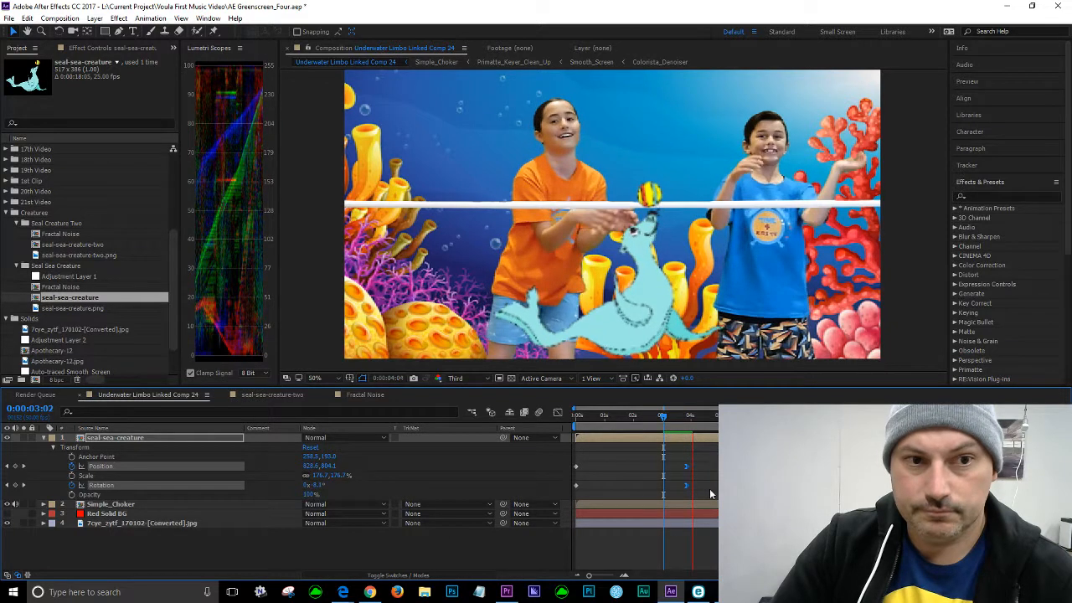
pyautogui.press('space')
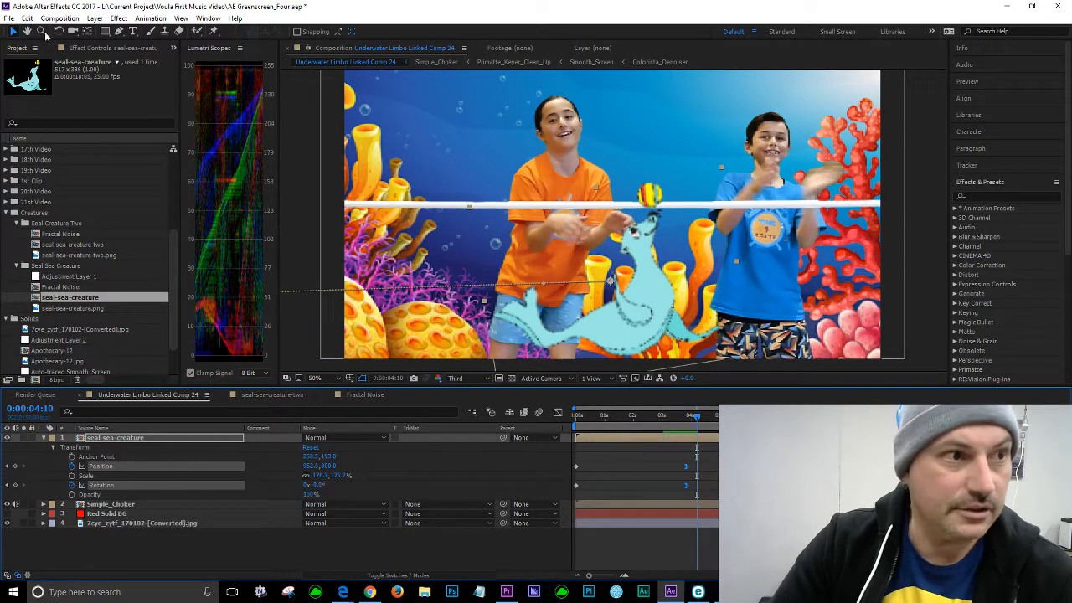
pyautogui.click(10, 18)
pyautogui.click(34, 131)
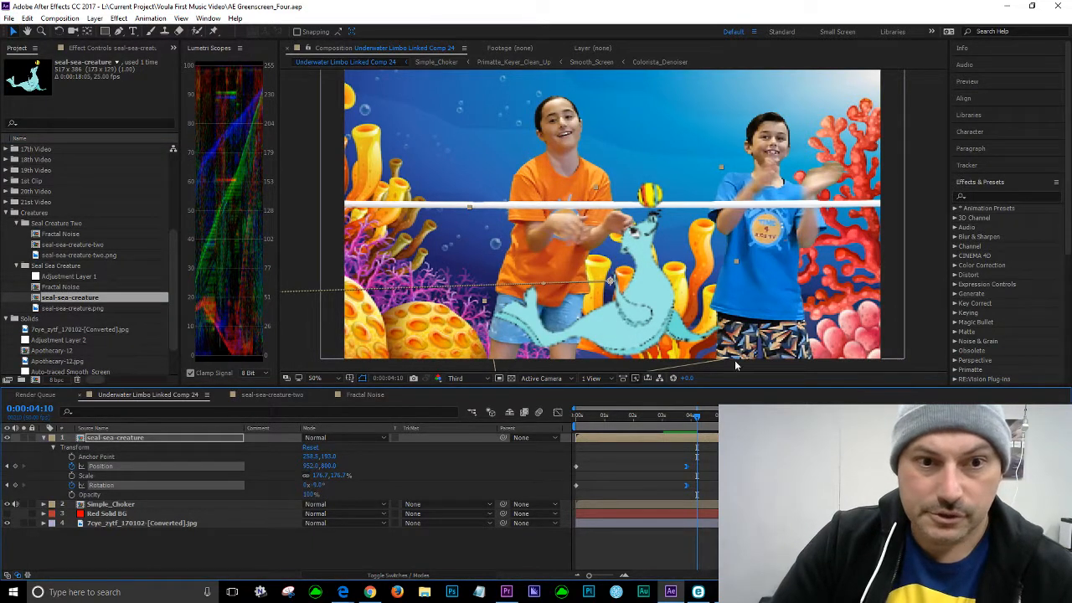
# Add the seal-sea-creature-two composition from the Seal Creature Two folder as the top layer, above seal-sea-creature
pyautogui.press(',')
pyautogui.press(',')
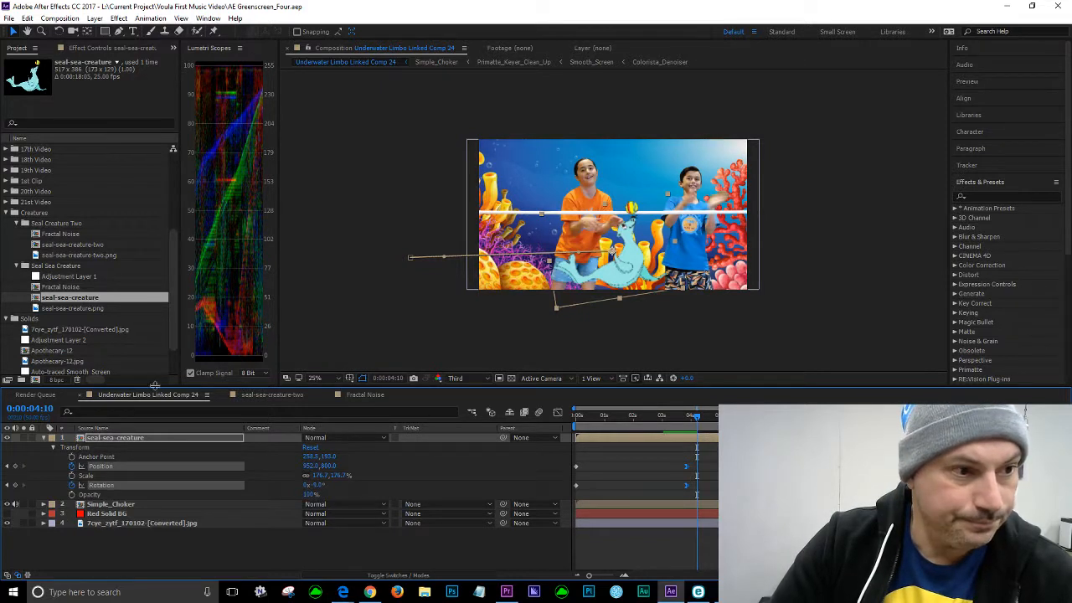
pyautogui.scroll(-1, 59, 290)
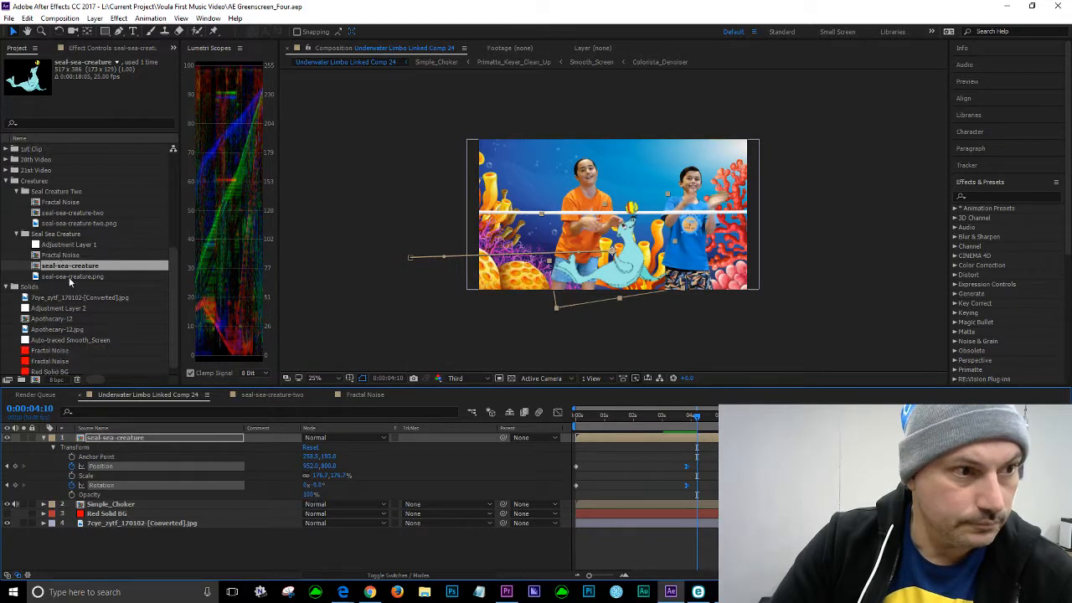
pyautogui.click(73, 223)
pyautogui.click(72, 214)
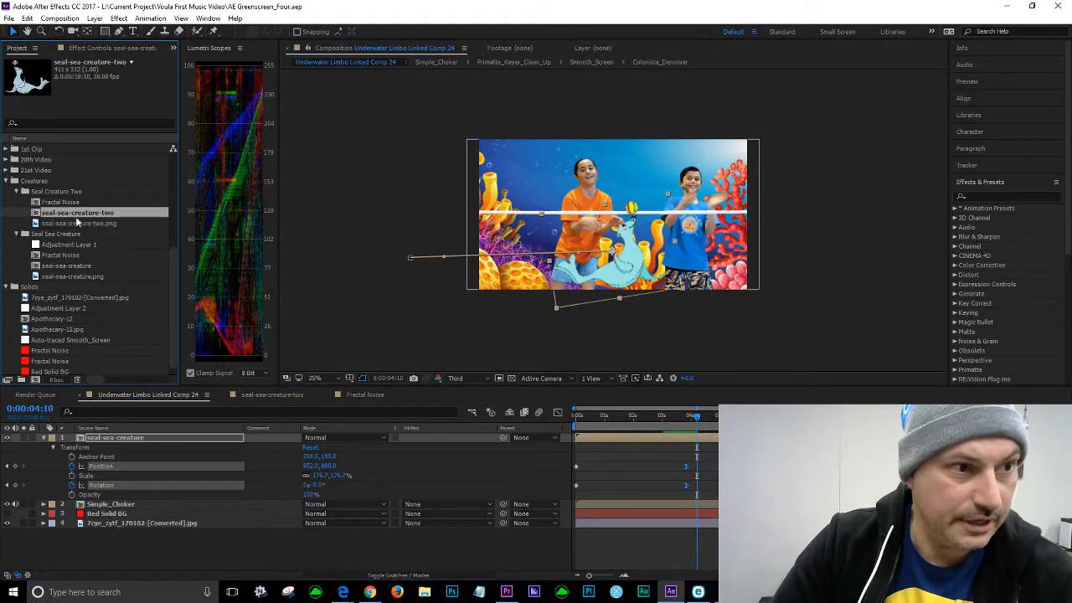
pyautogui.moveTo(36, 215); pyautogui.dragTo(199, 435)
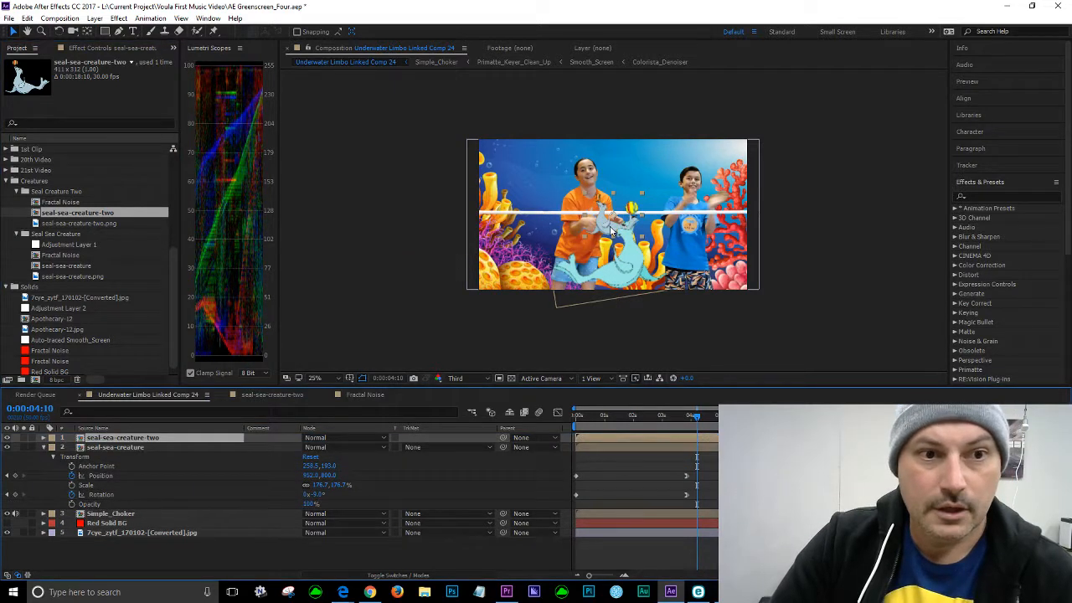
# Enlarge the seal-sea-creature-two layer, place it in the frame's lower right corner beside the boy, and go to 0:00:03:42
pyautogui.moveTo(680, 270); pyautogui.dragTo(849, 284)
pyautogui.moveTo(747, 261)
pyautogui.mouseDown()
pyautogui.moveTo(713, 263)
pyautogui.moveTo(739, 267)
pyautogui.mouseUp()
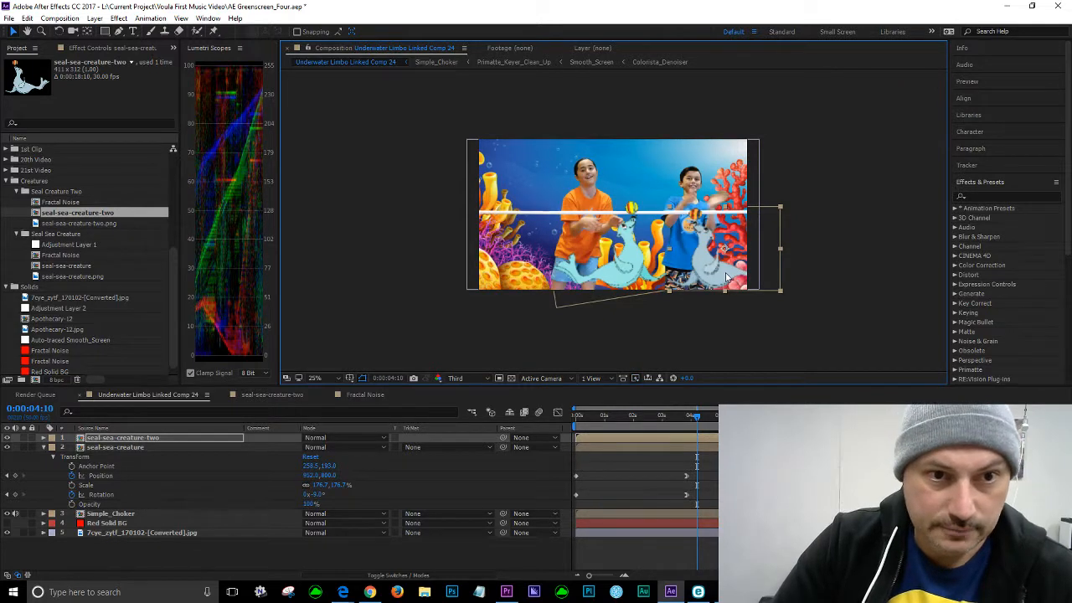
pyautogui.moveTo(723, 267); pyautogui.dragTo(729, 270)
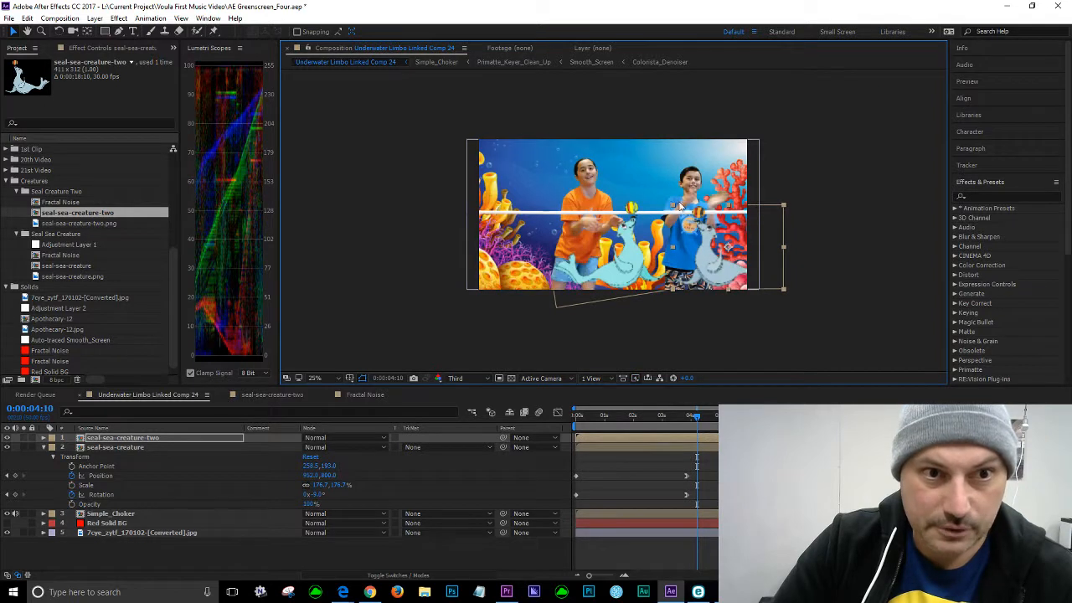
pyautogui.moveTo(673, 204); pyautogui.dragTo(672, 204)
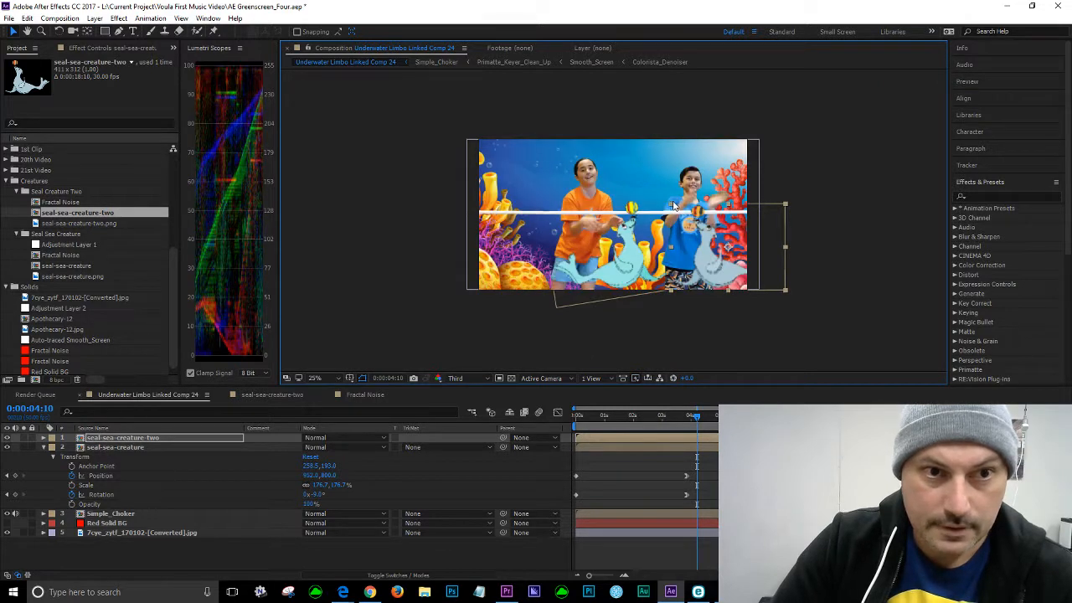
pyautogui.keyDown('shift'); pyautogui.click(673, 208); pyautogui.keyUp('shift')
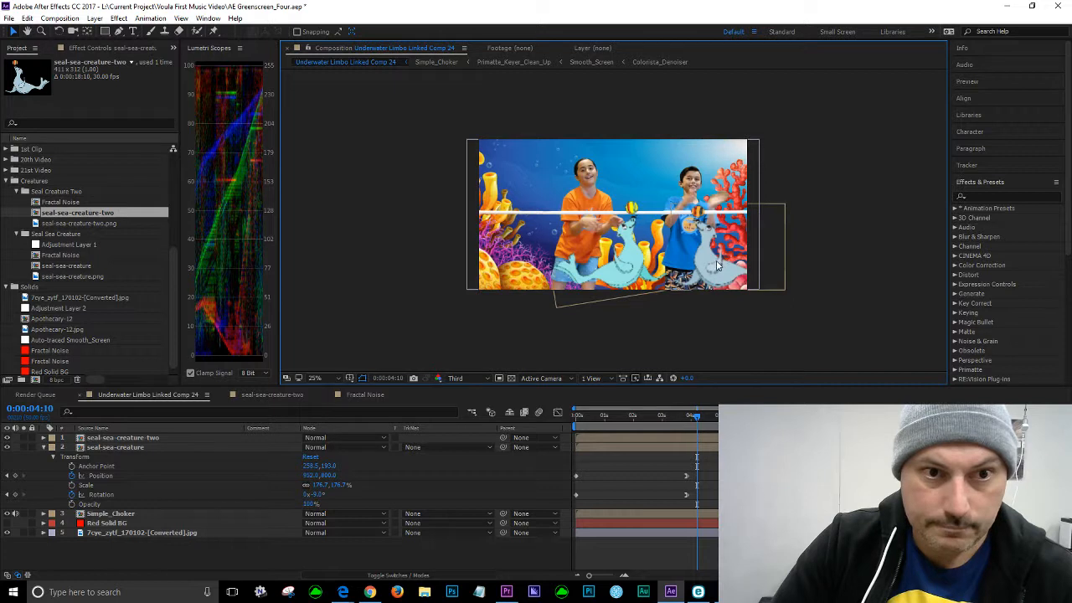
pyautogui.click(671, 222)
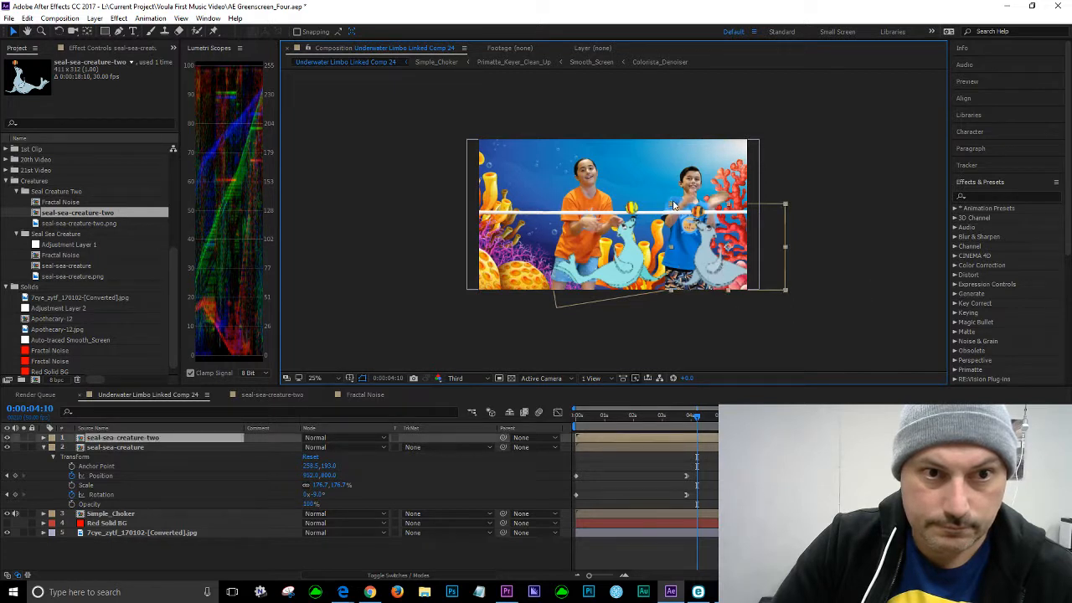
pyautogui.moveTo(672, 206); pyautogui.dragTo(657, 193)
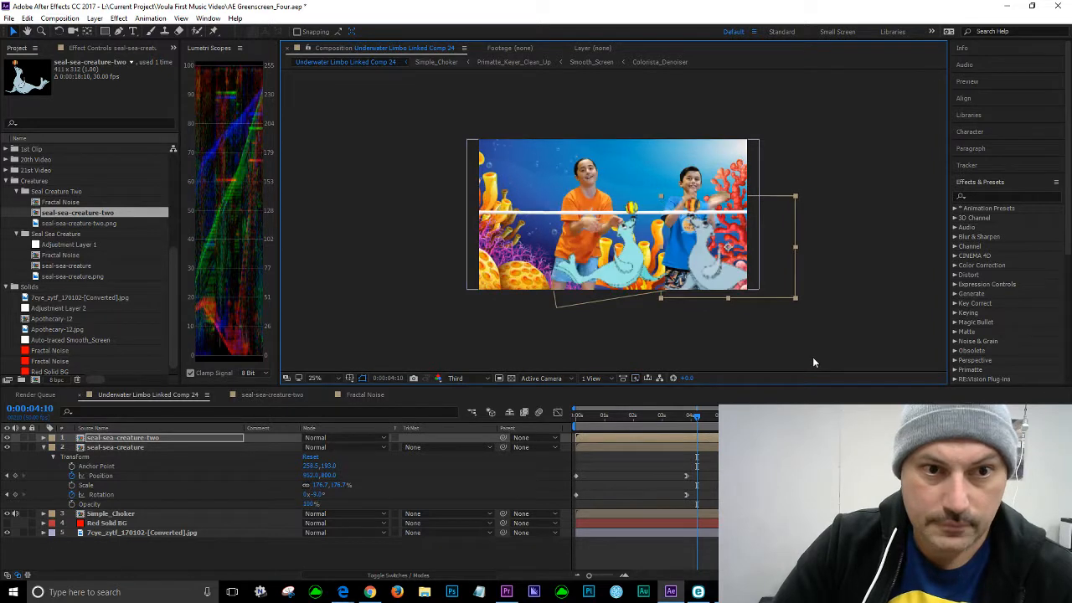
pyautogui.moveTo(730, 277); pyautogui.dragTo(734, 265)
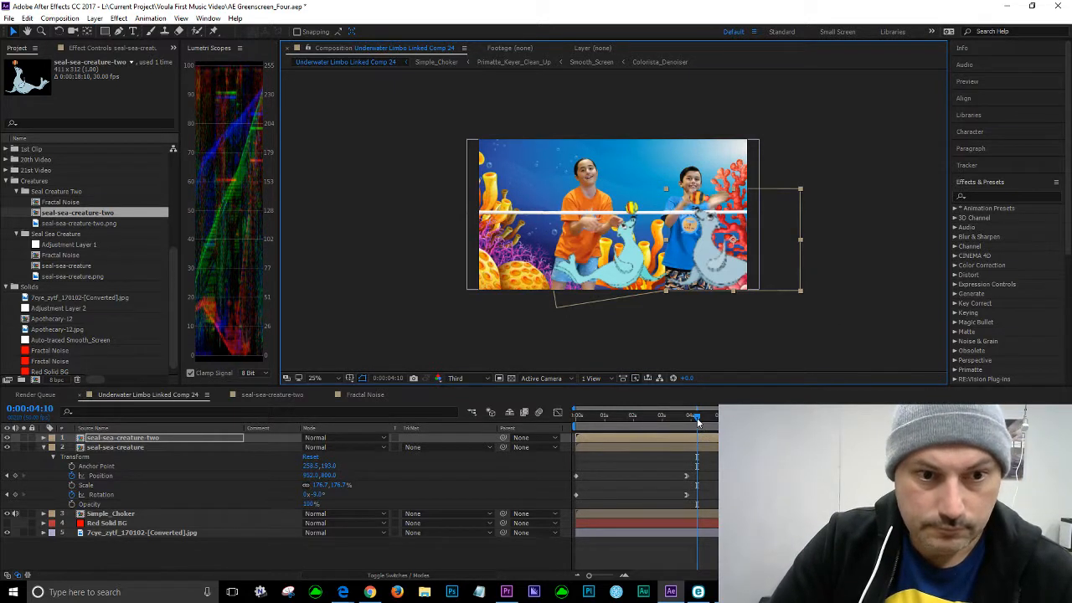
pyautogui.moveTo(693, 417)
pyautogui.mouseDown()
pyautogui.moveTo(671, 414)
pyautogui.moveTo(687, 423)
pyautogui.mouseUp()
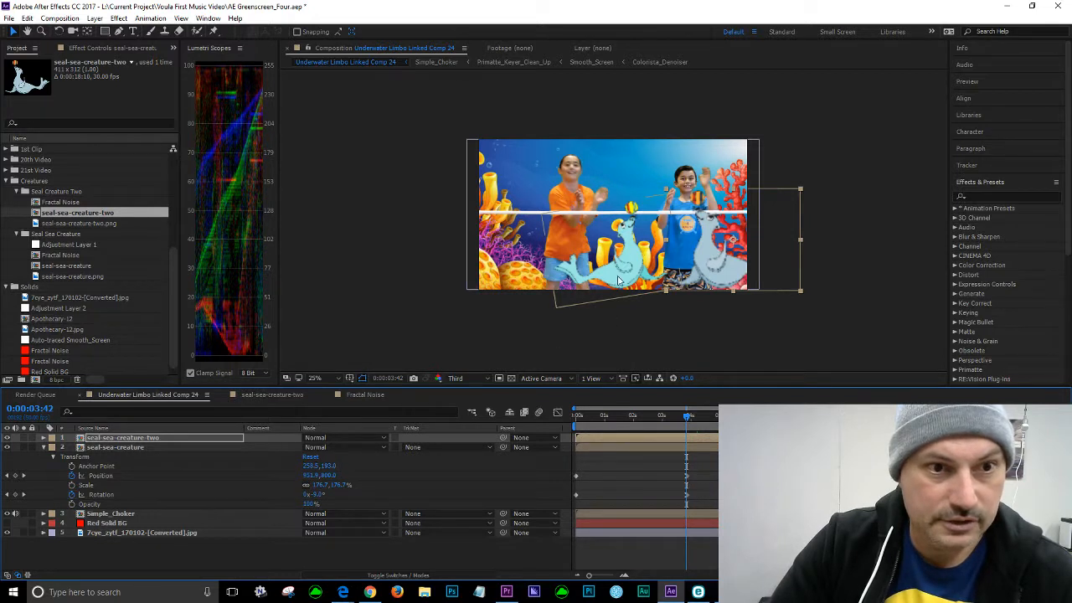
# Set the seal-sea-creature layer's horizontal position to 640 at its final Position keyframe at 0:00:03:43
pyautogui.click(7, 476)
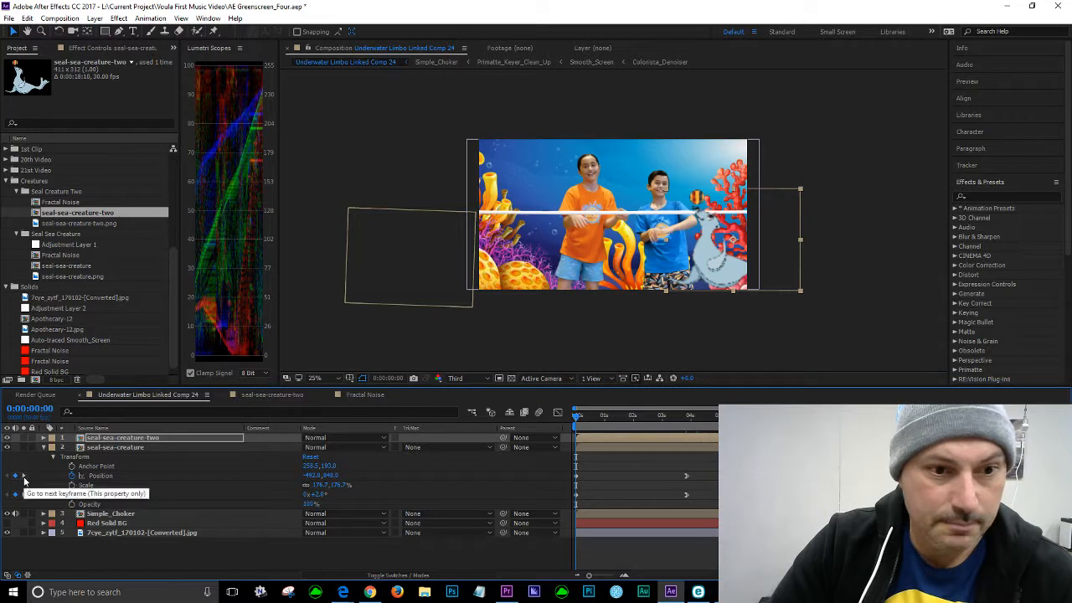
pyautogui.click(24, 476)
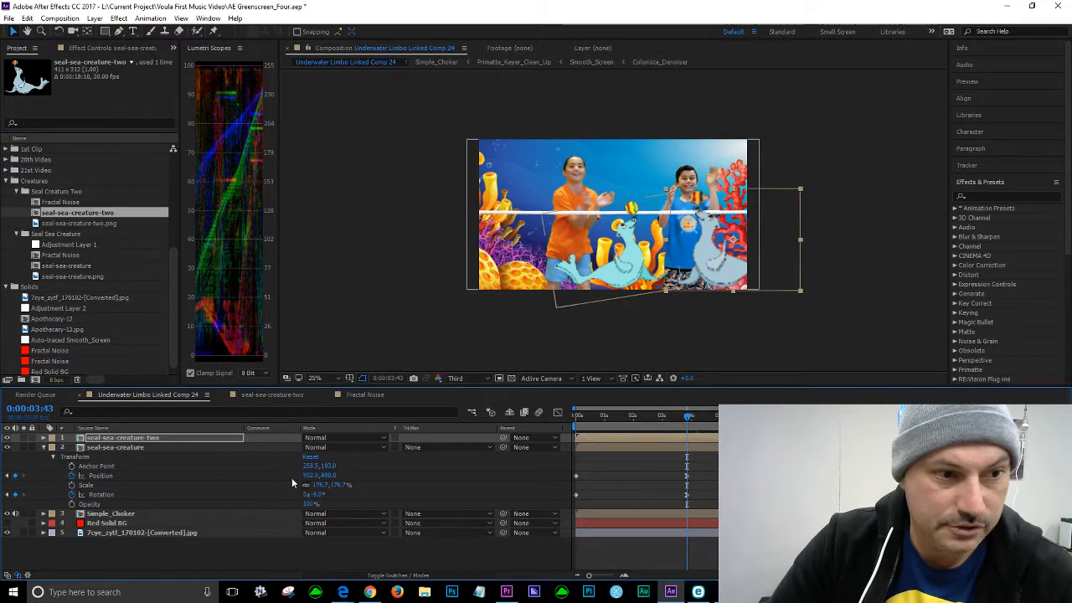
pyautogui.moveTo(308, 474); pyautogui.dragTo(122, 459)
# Move seal-sea-creature-two in front of the boy at about 1516, 732, scale it to about 226.7%, and save the project
pyautogui.moveTo(720, 276); pyautogui.dragTo(678, 277)
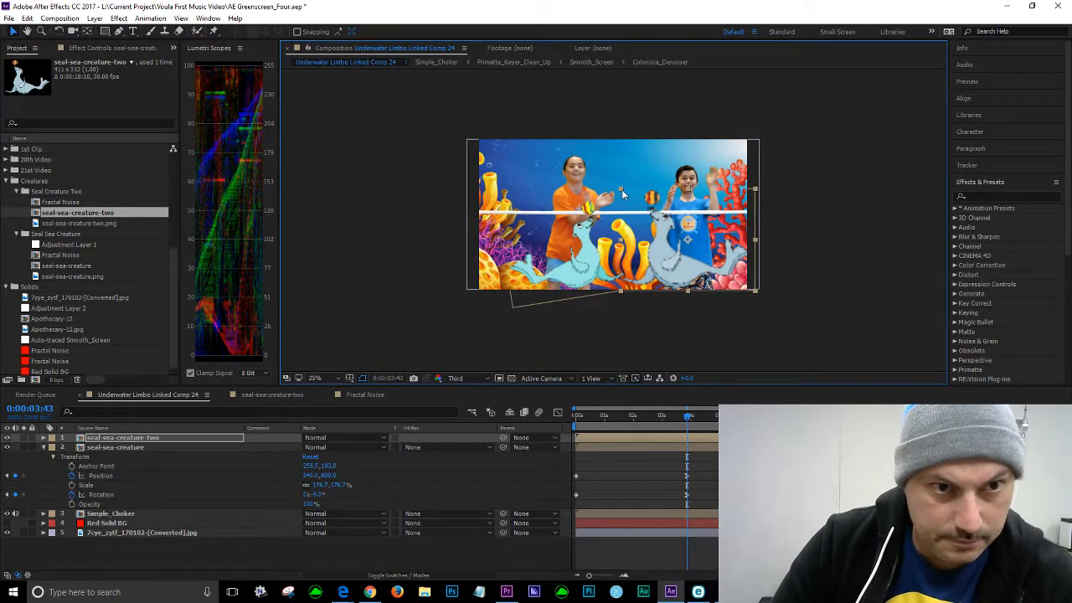
pyautogui.press('.')
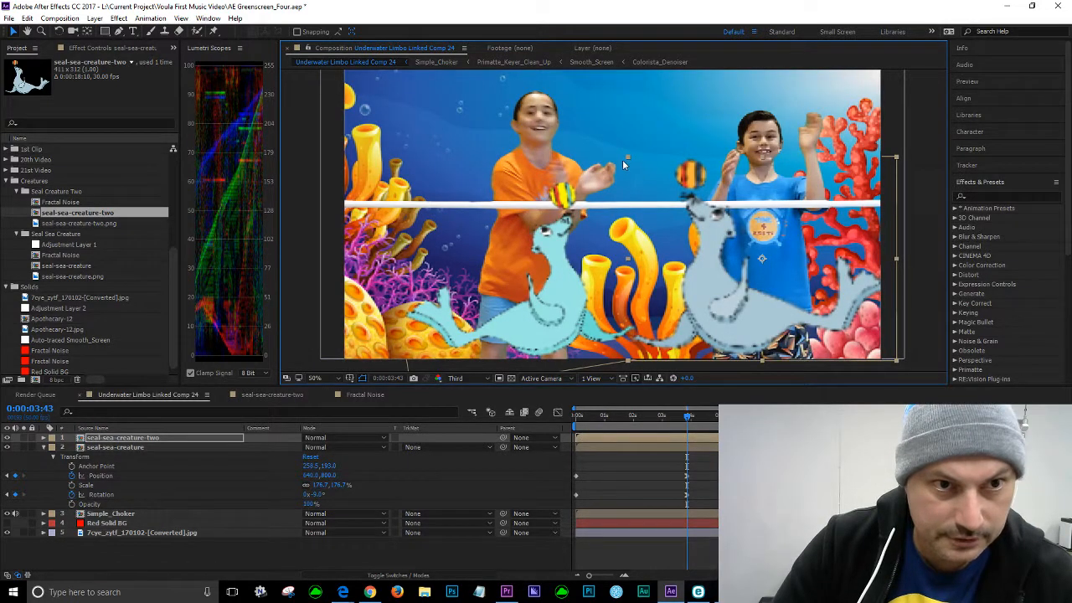
pyautogui.moveTo(628, 157); pyautogui.dragTo(632, 159)
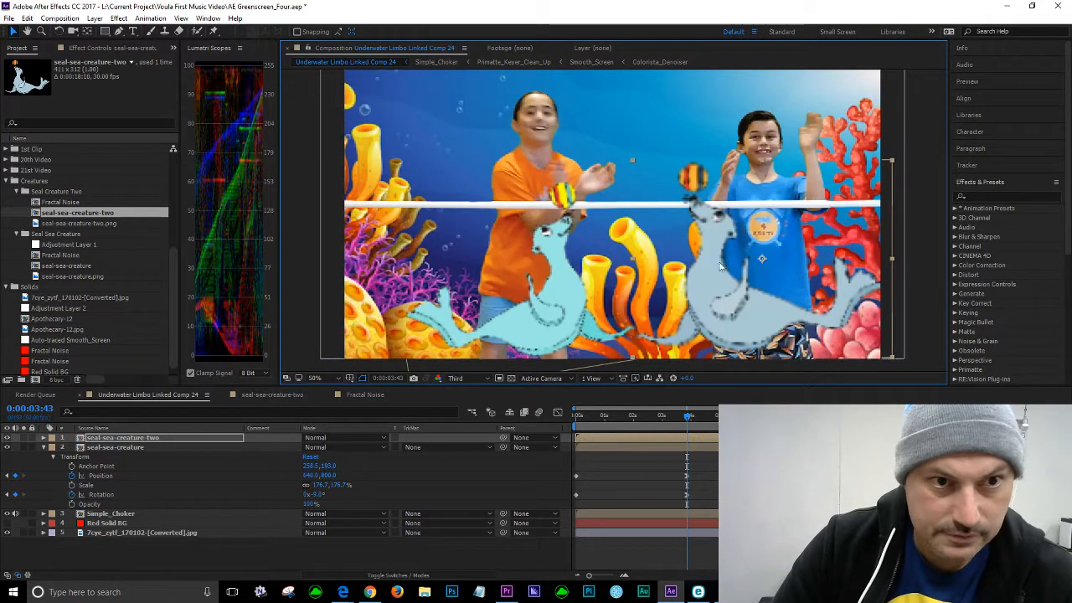
pyautogui.moveTo(721, 293); pyautogui.dragTo(727, 297)
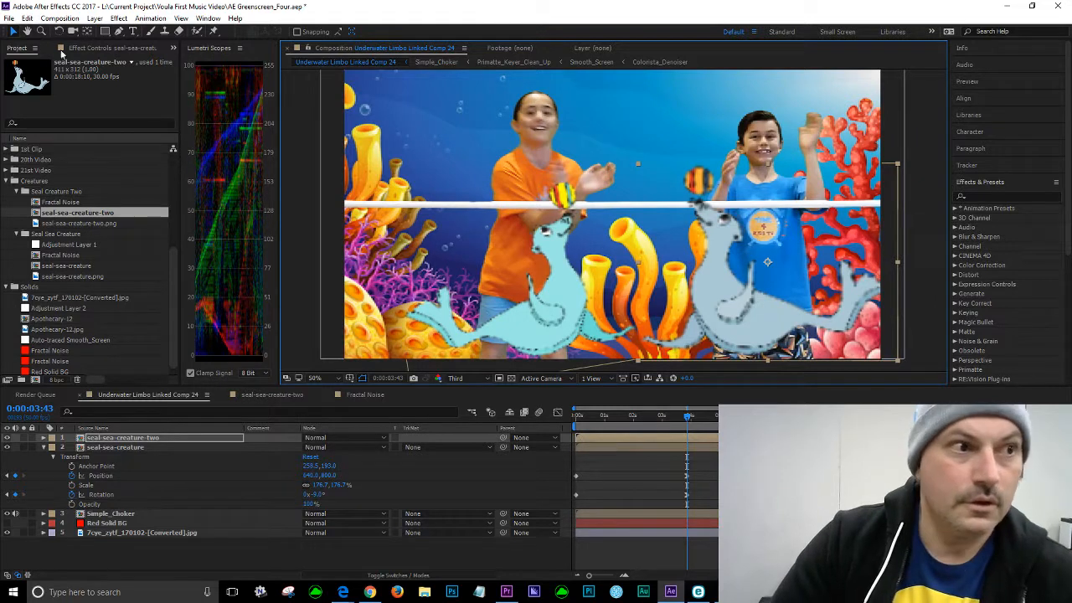
pyautogui.click(8, 19)
pyautogui.click(47, 132)
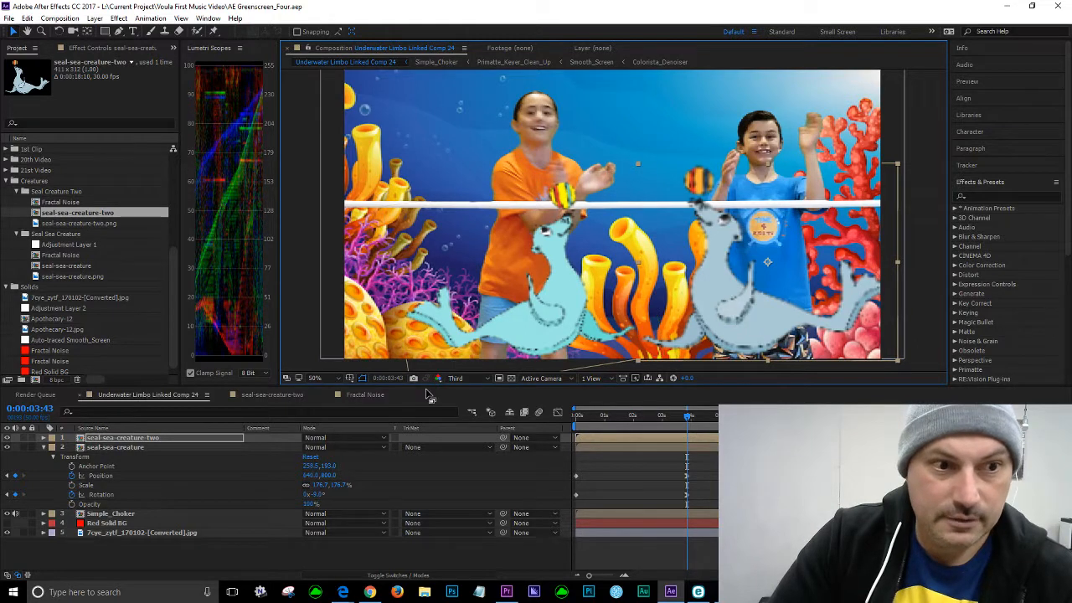
# Inspect both seals in the composition at Full preview resolution
pyautogui.click(485, 380)
pyautogui.click(473, 408)
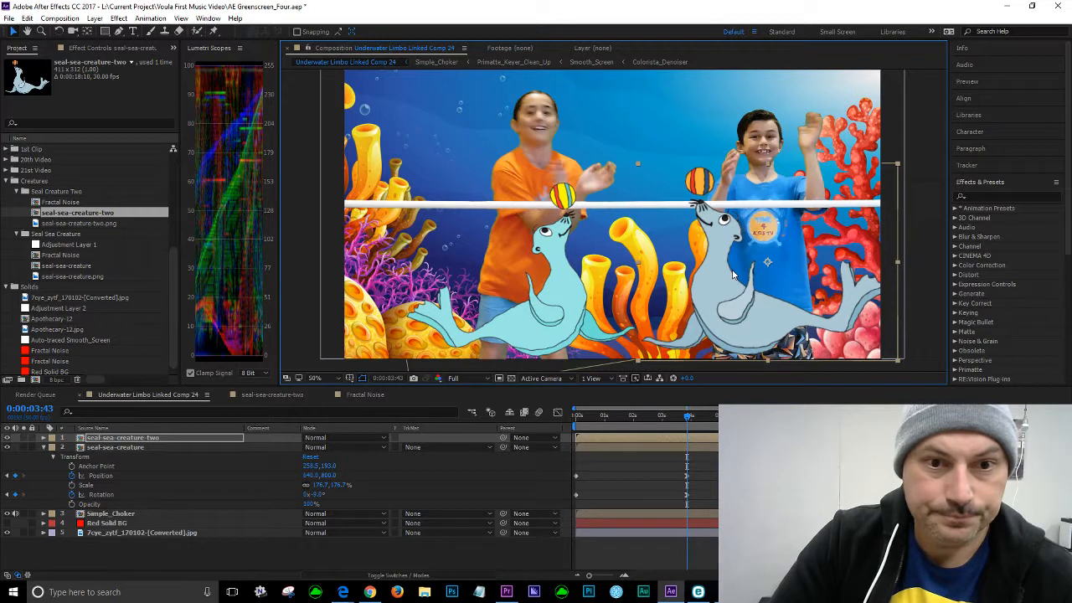
pyautogui.press(',')
pyautogui.press(',')
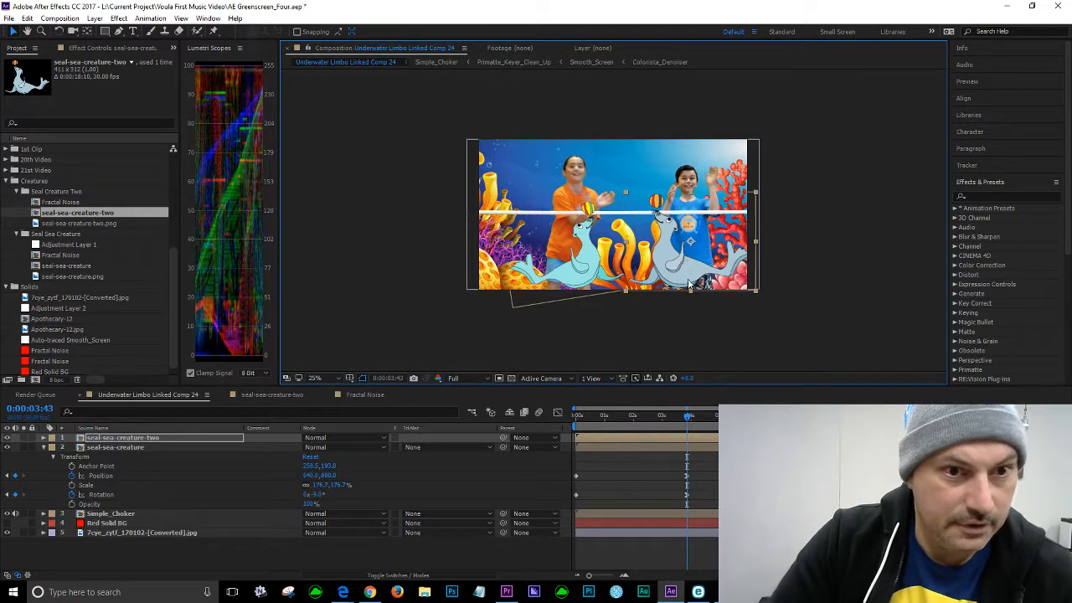
# Keyframe seal-sea-creature-two's Position at 0:00:03:43, place it off the frame's right edge at about 2528, 780 at 0:00:00:00, and scrub the move
pyautogui.click(44, 446)
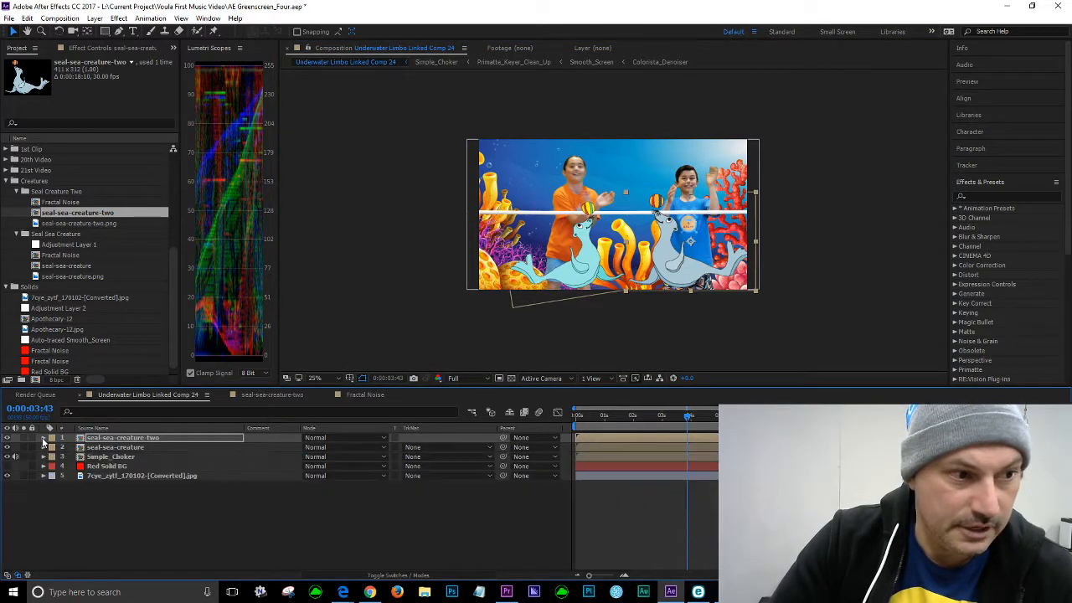
pyautogui.click(44, 437)
pyautogui.click(53, 447)
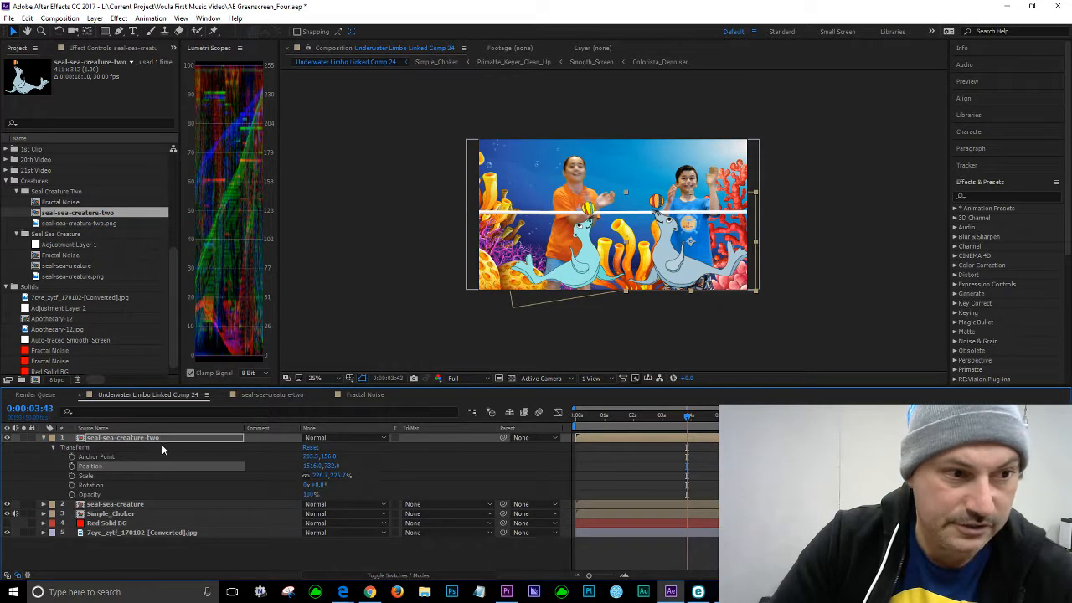
pyautogui.click(73, 467)
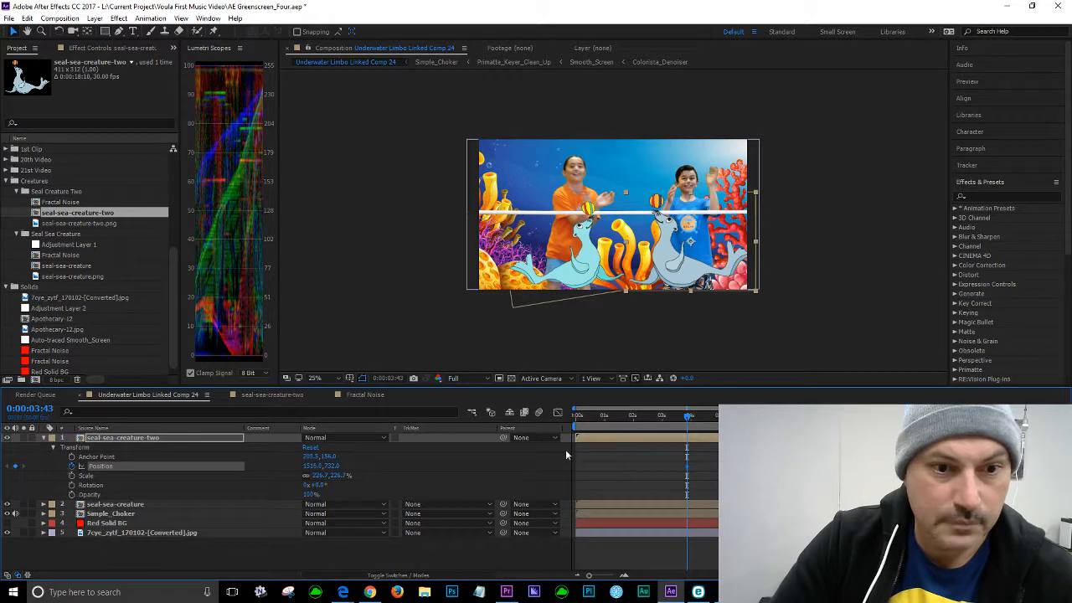
pyautogui.moveTo(686, 415); pyautogui.dragTo(563, 427)
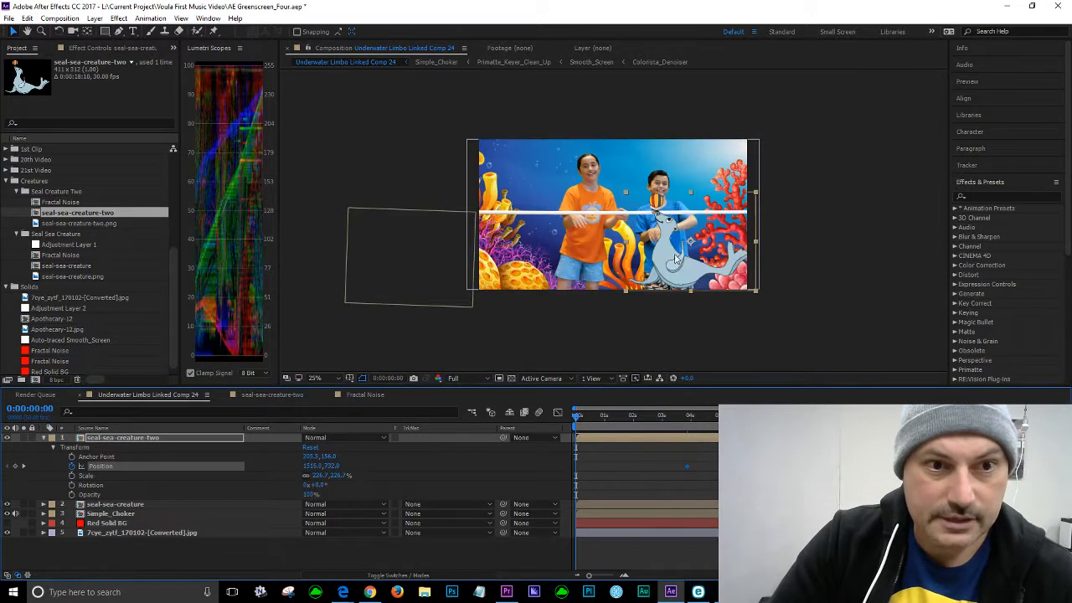
pyautogui.moveTo(678, 266); pyautogui.dragTo(817, 273)
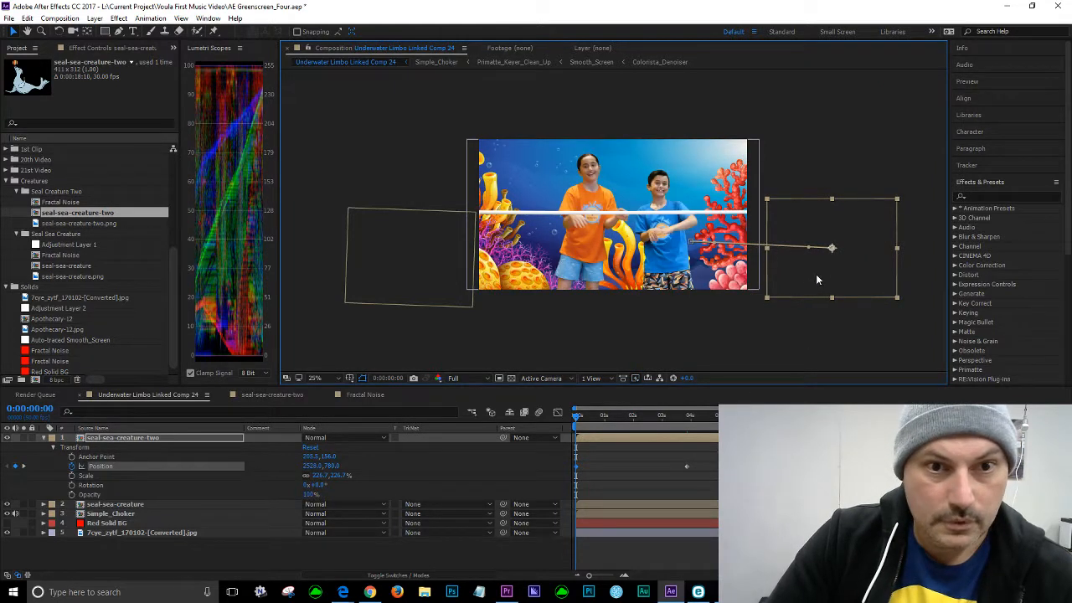
pyautogui.click(587, 416)
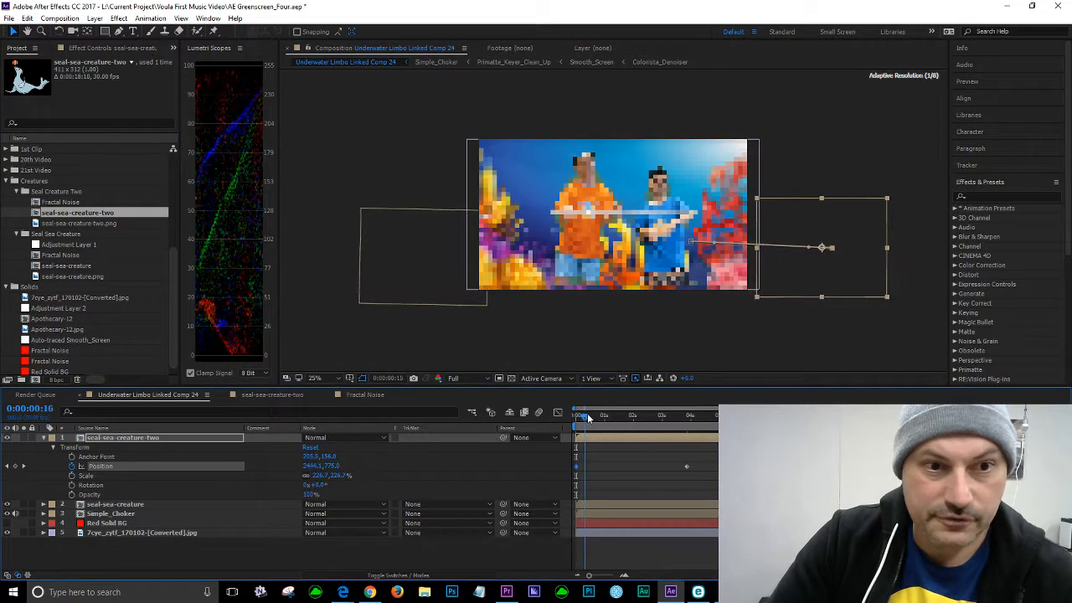
pyautogui.moveTo(586, 413); pyautogui.dragTo(630, 398)
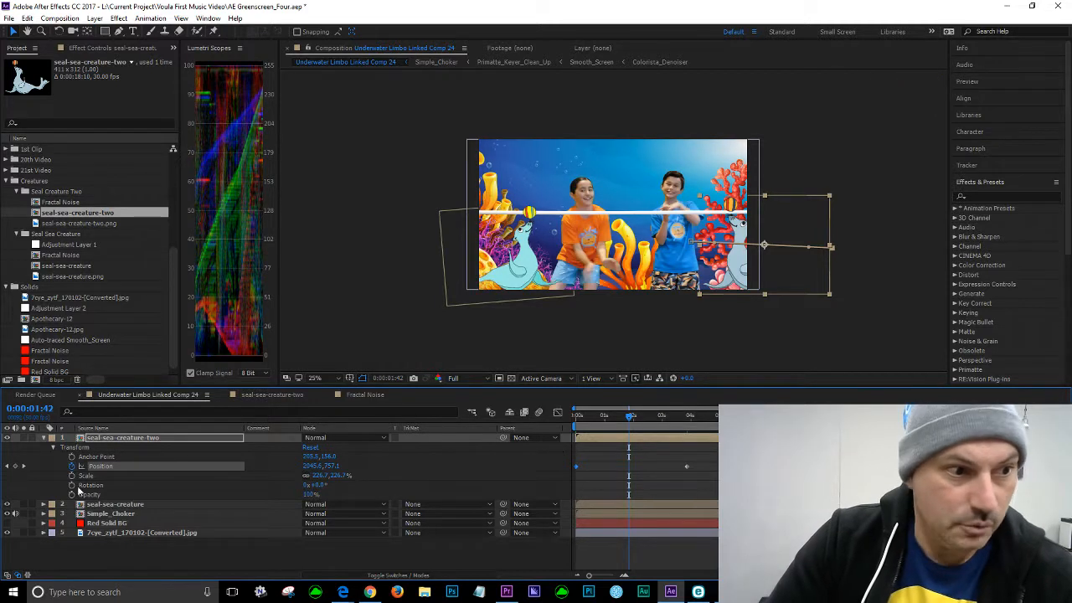
# Keyframe seal-sea-creature-two's Rotation at 7° at 0:00:03:43 and 0° at 0:00:00:00
pyautogui.click(25, 467)
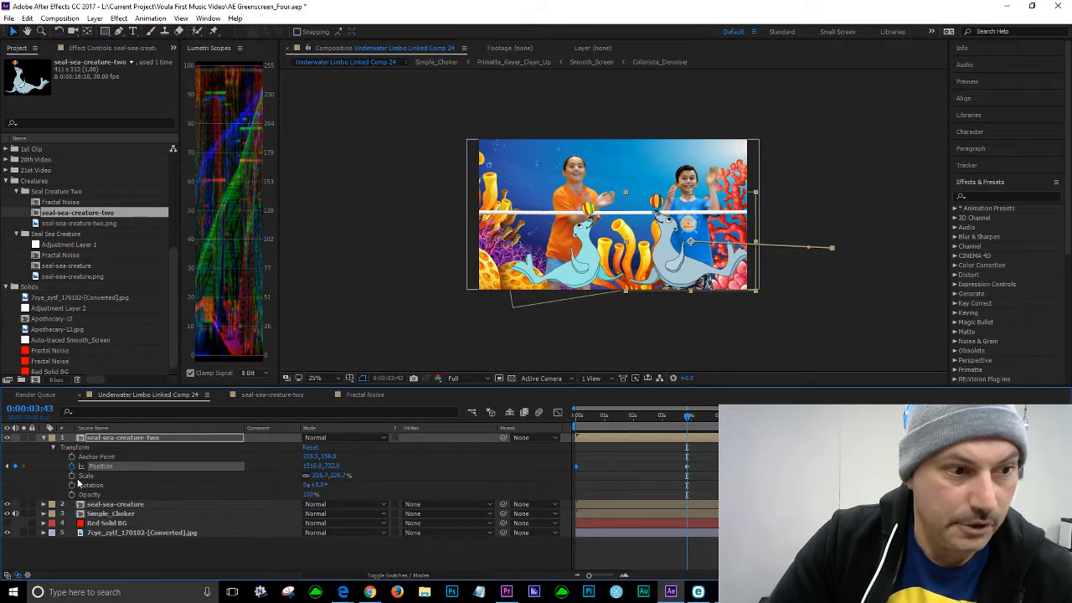
pyautogui.click(72, 485)
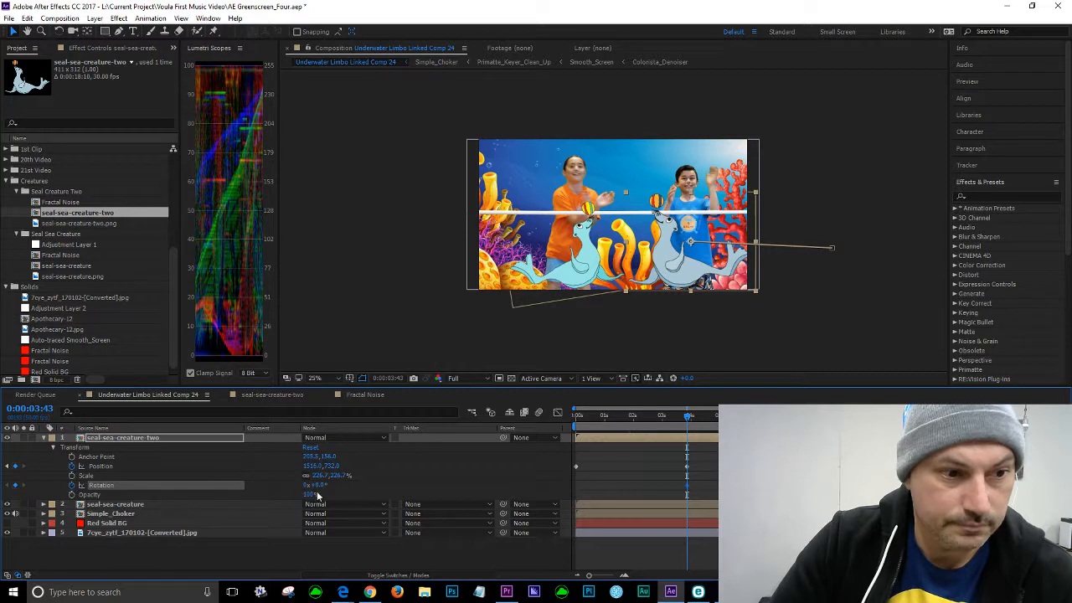
pyautogui.moveTo(316, 486); pyautogui.dragTo(322, 485)
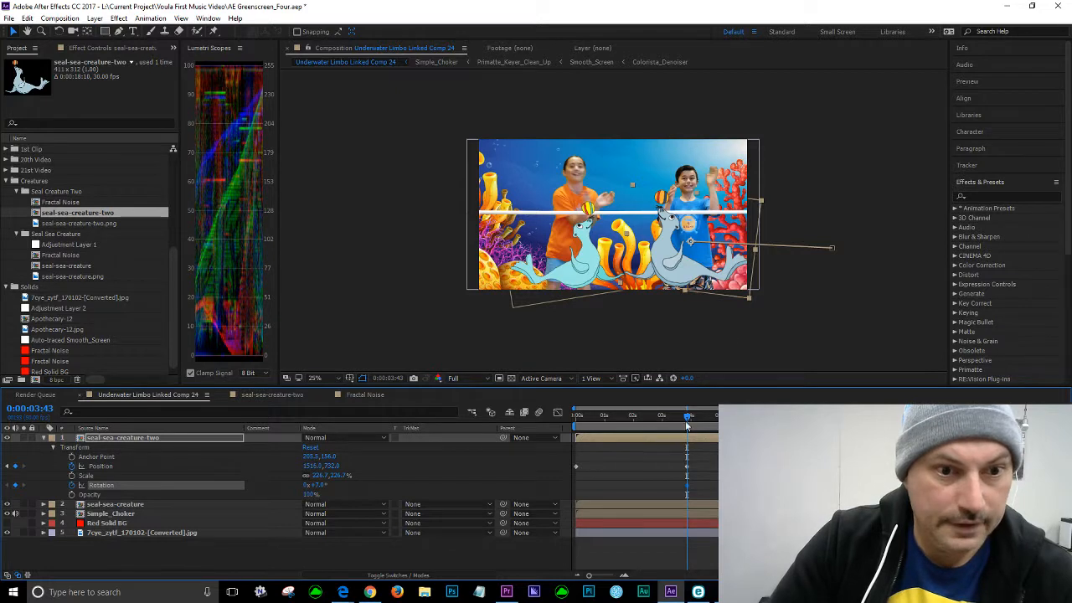
pyautogui.moveTo(679, 417); pyautogui.dragTo(522, 412)
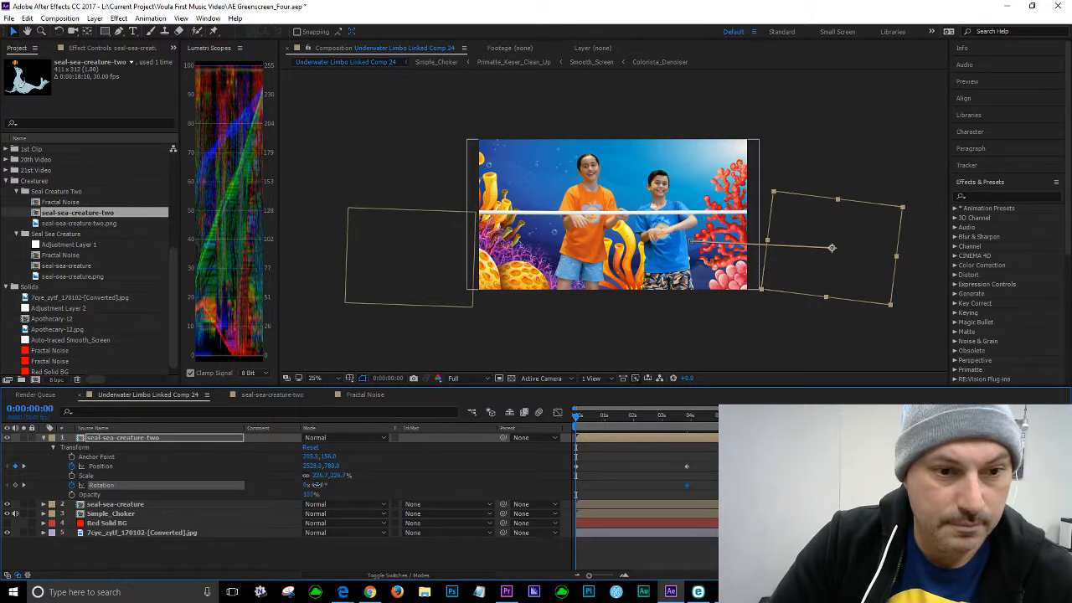
pyautogui.moveTo(314, 486); pyautogui.dragTo(313, 486)
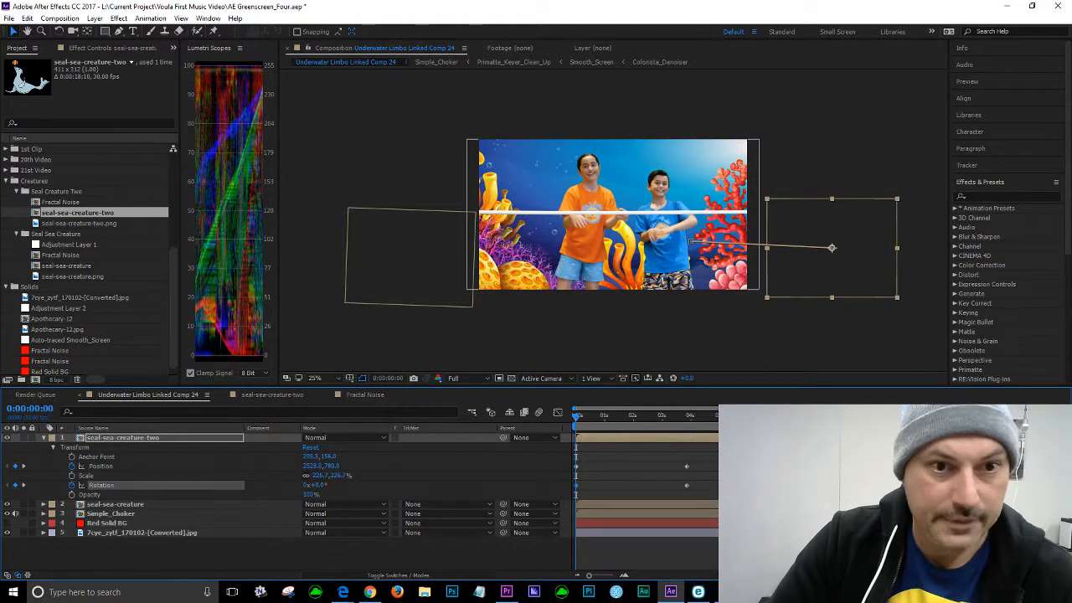
# Play back both seals' entrance at Quarter preview resolution and save the project
pyautogui.click(607, 347)
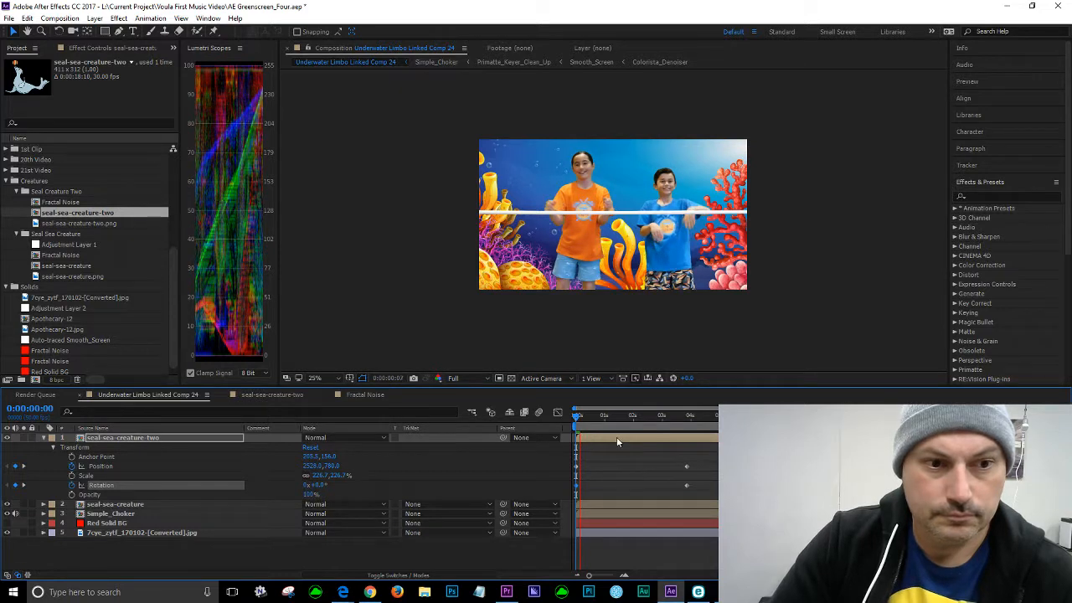
pyautogui.click(488, 378)
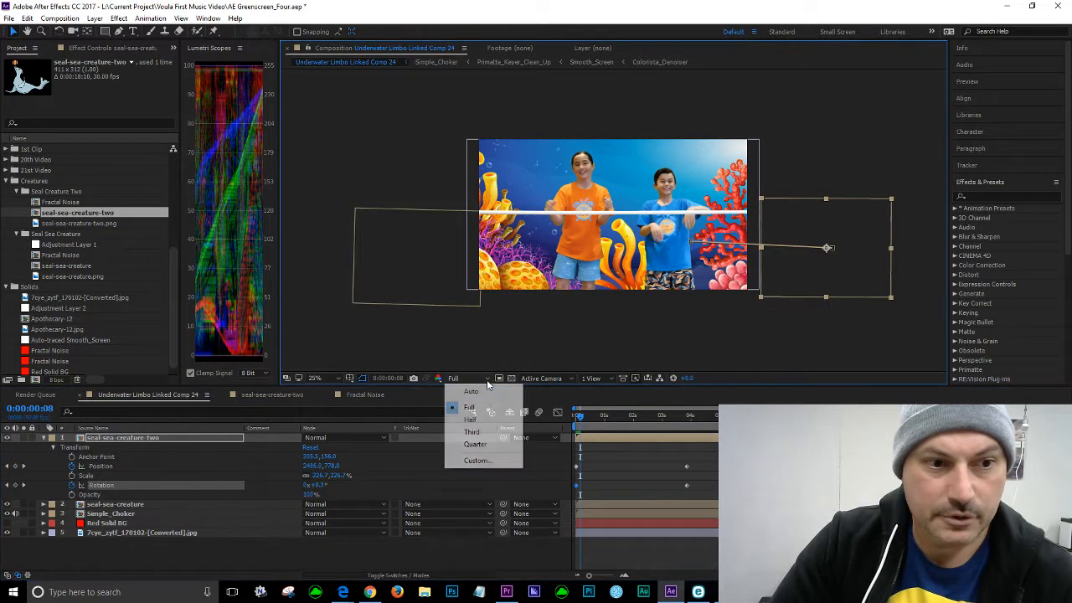
pyautogui.click(475, 444)
pyautogui.press('space')
pyautogui.press('.')
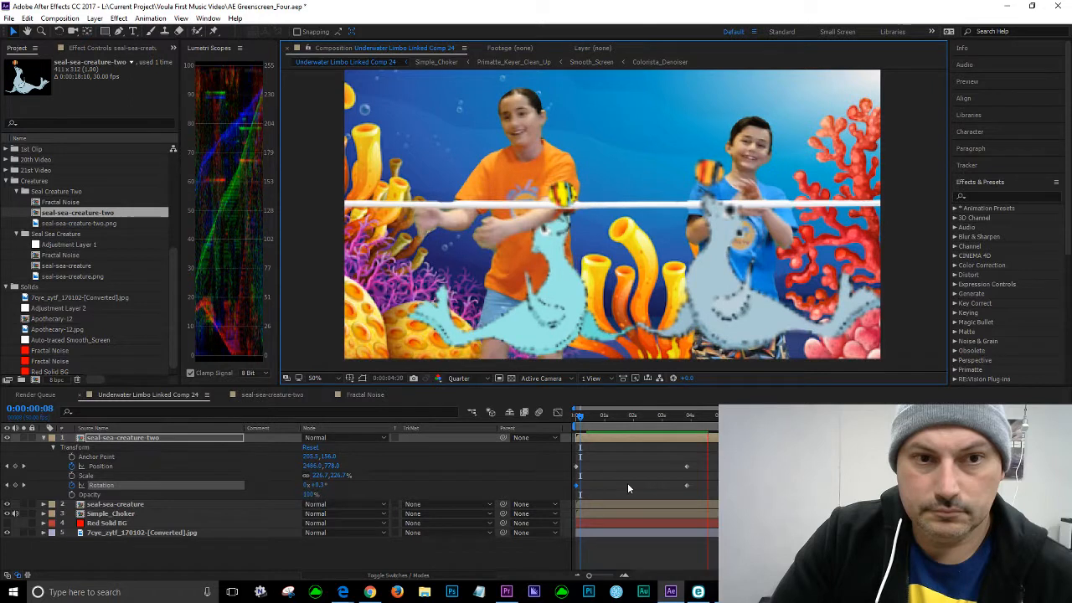
pyautogui.press('space')
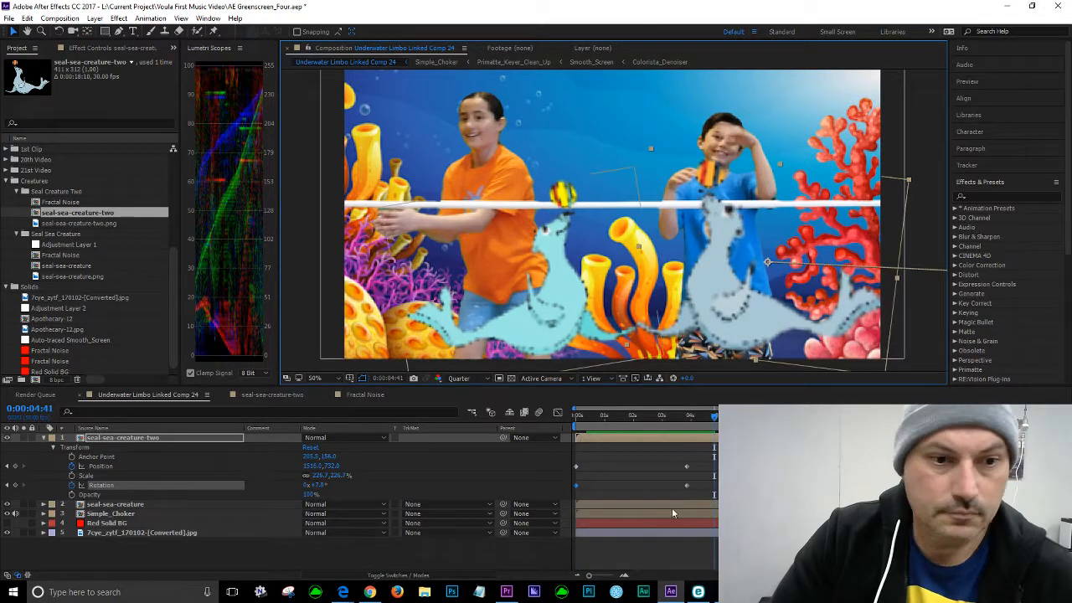
pyautogui.click(9, 18)
pyautogui.click(40, 134)
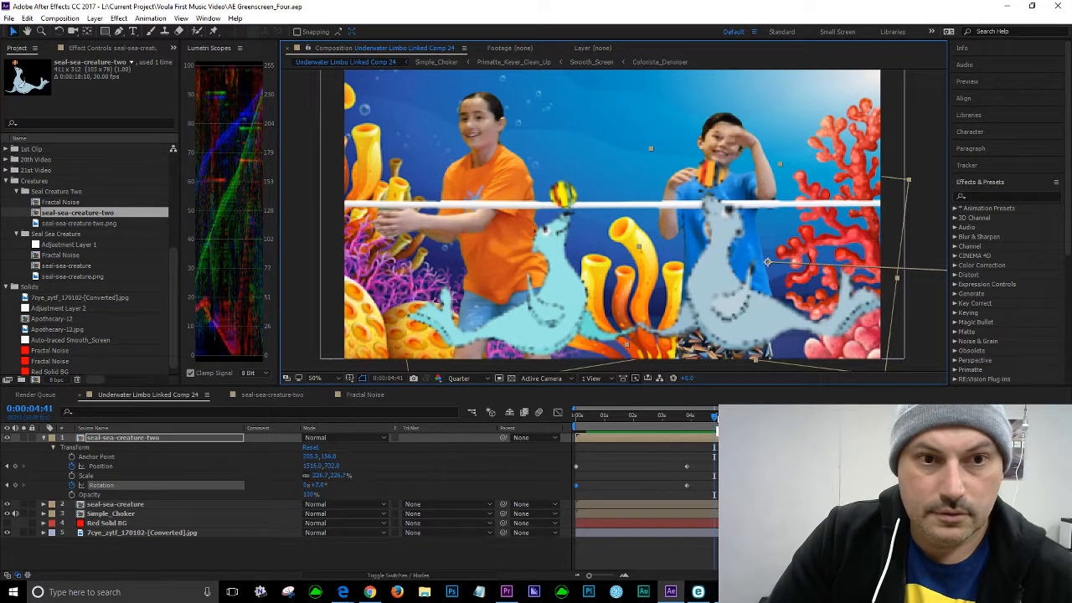
# Keyframe seal-sea-creature-two's Position to exit past the frame's right edge, holding at 0:00:13:10 and reaching about 2444, 796 at 0:00:14:28
pyautogui.click(768, 416)
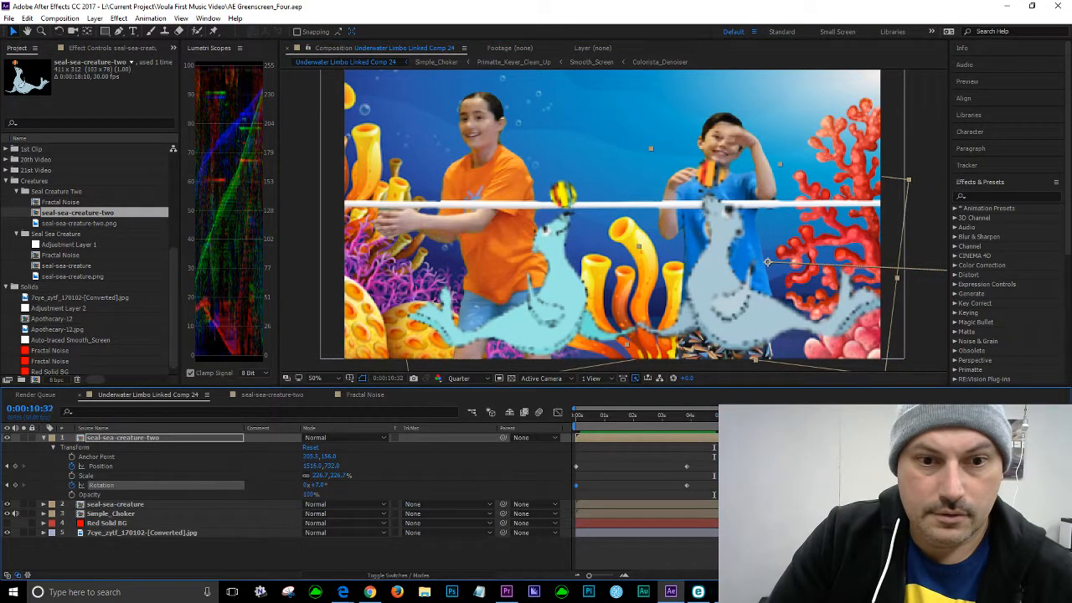
pyautogui.moveTo(876, 416); pyautogui.dragTo(952, 416)
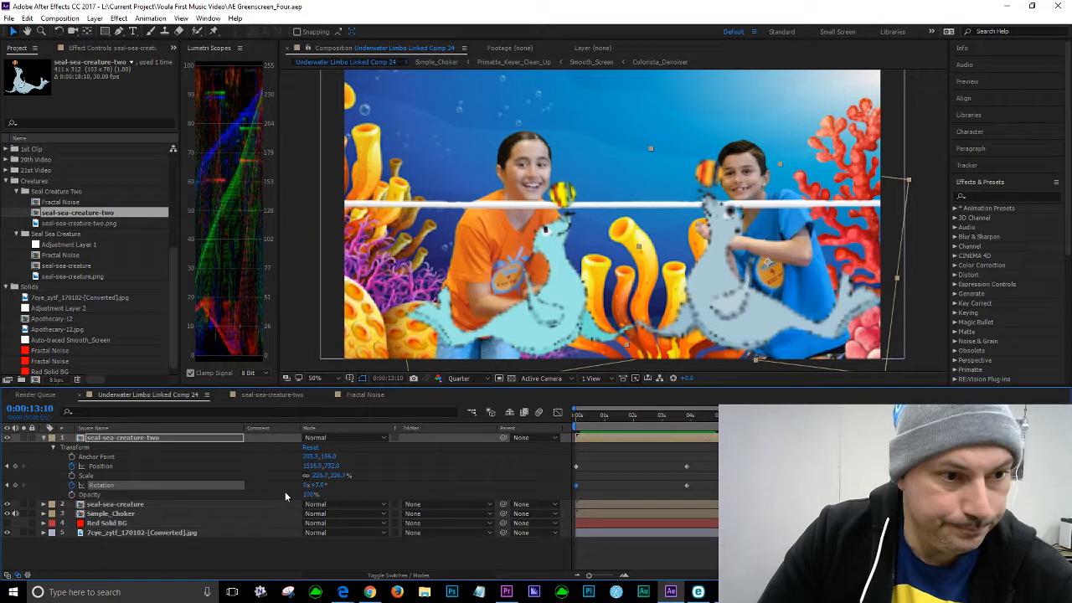
pyautogui.press(',')
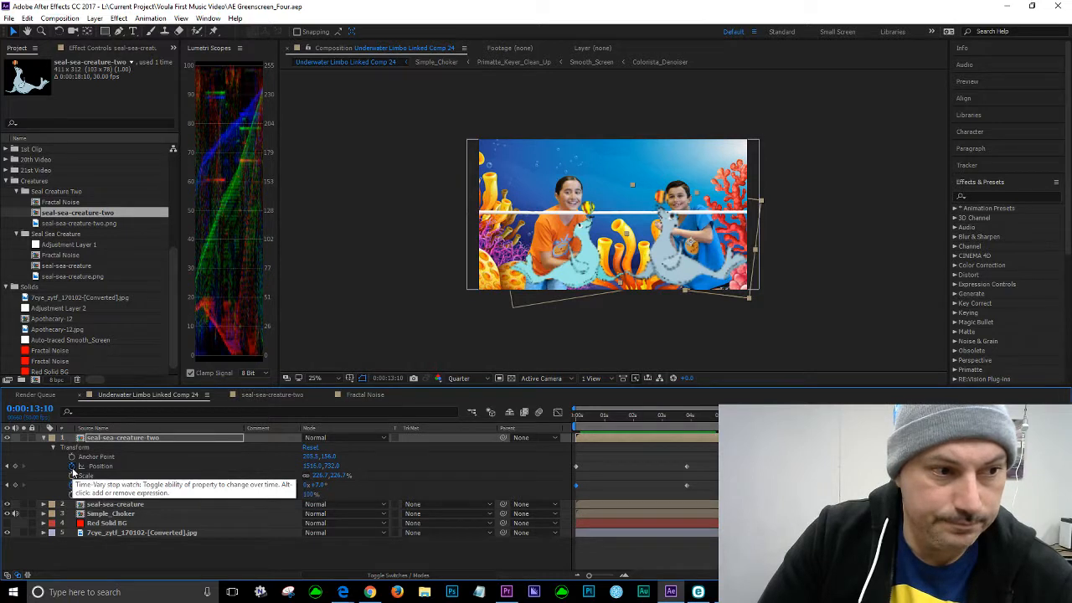
pyautogui.click(15, 466)
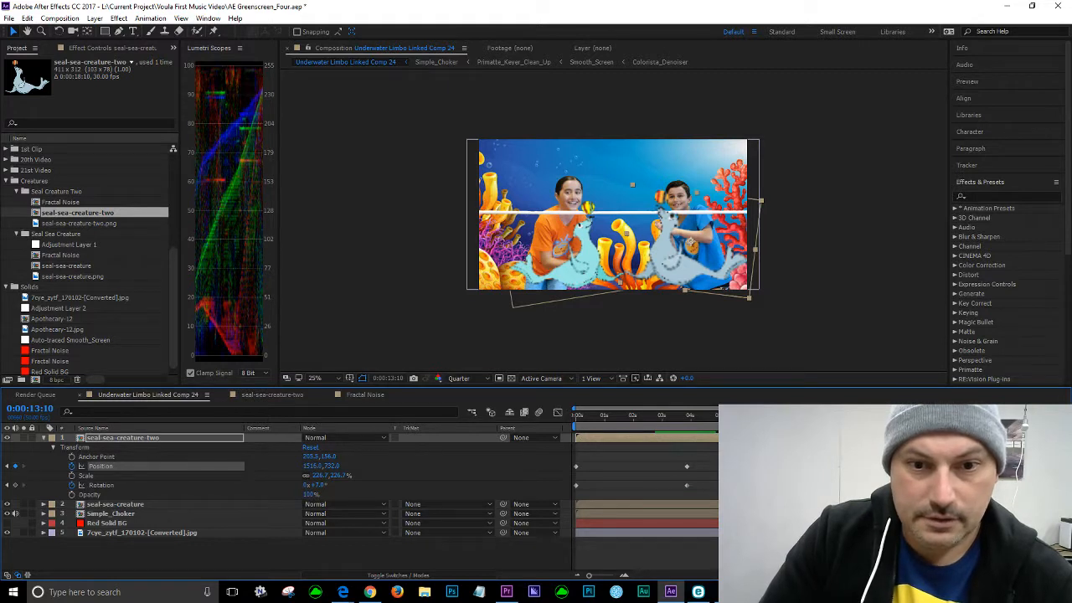
pyautogui.press('space')
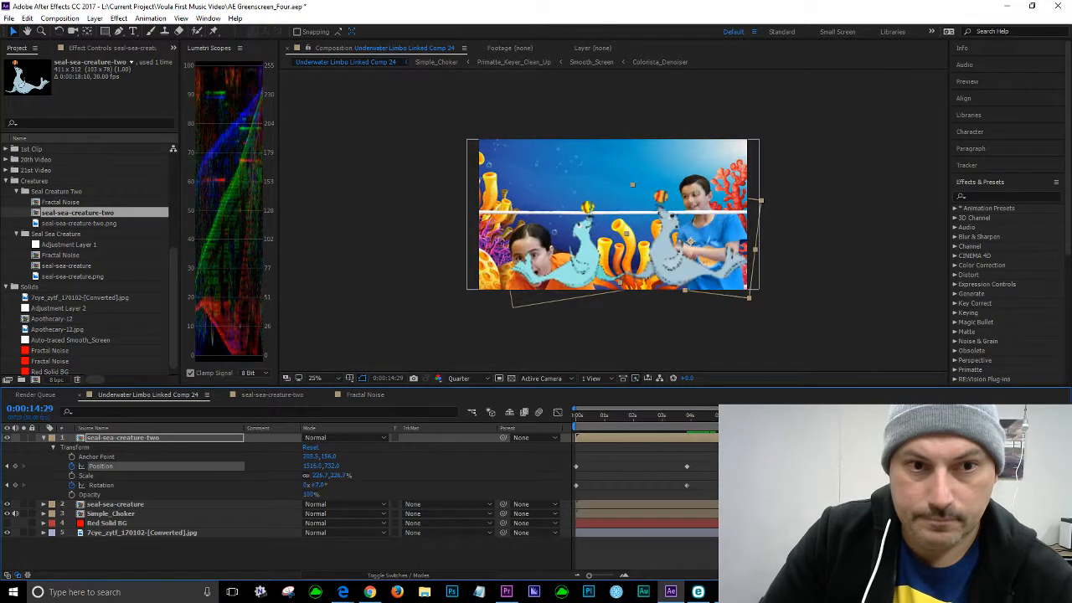
pyautogui.press('pageup')
pyautogui.moveTo(685, 279); pyautogui.dragTo(814, 287)
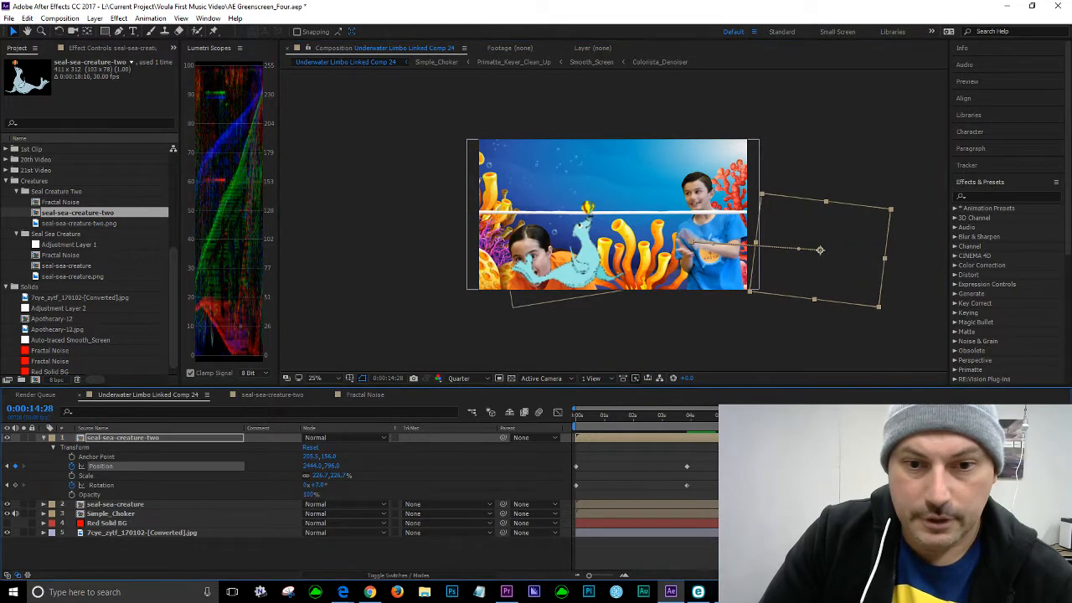
# Return to the Position keyframe that starts seal-sea-creature-two's exit and play back the exit
pyautogui.rightClick(956, 467)
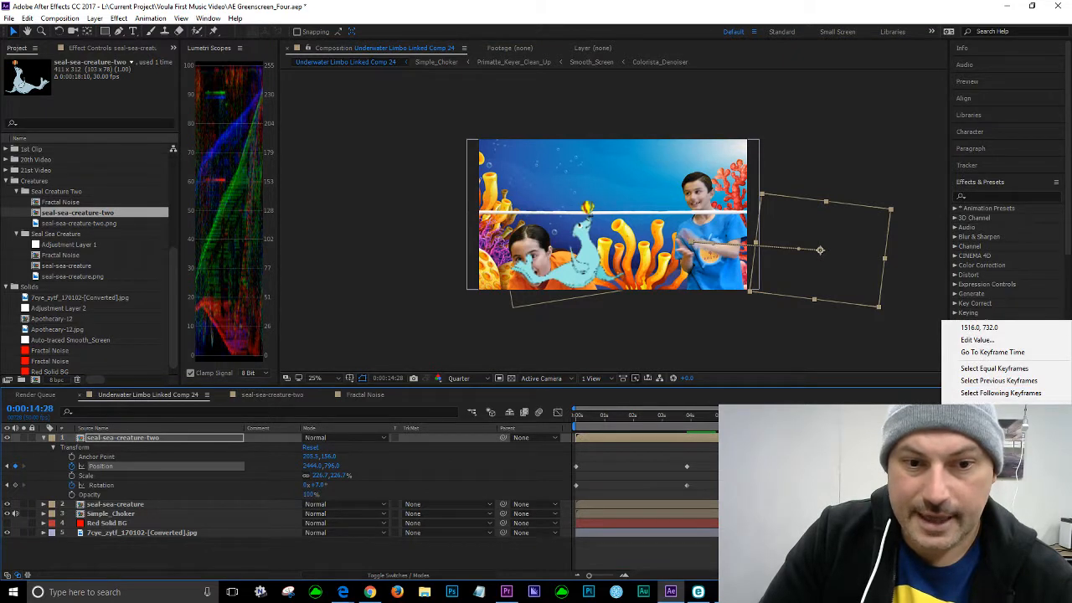
pyautogui.click(992, 352)
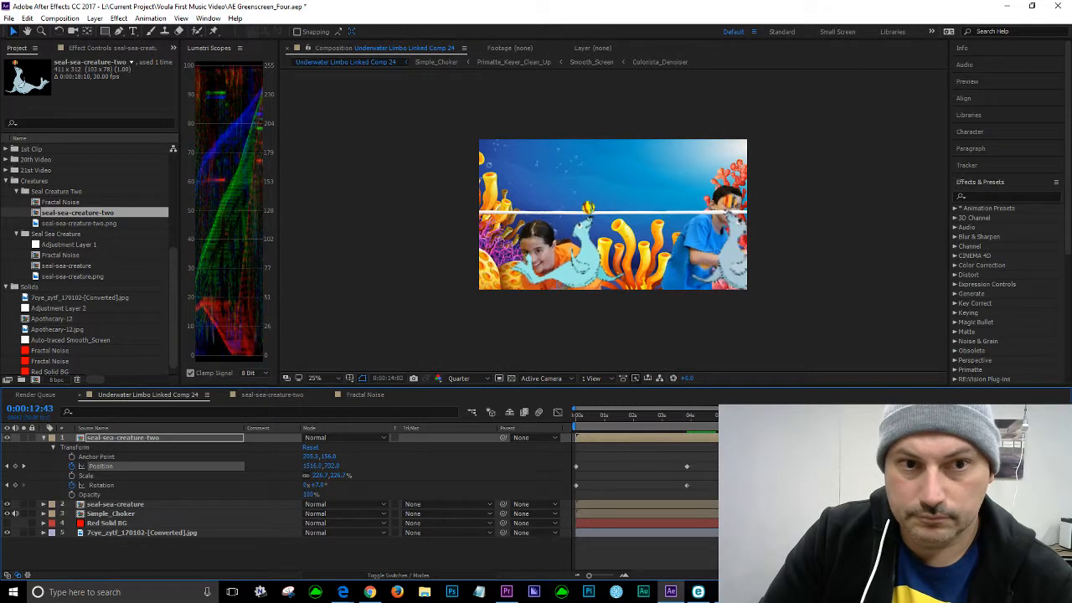
pyautogui.press('space')
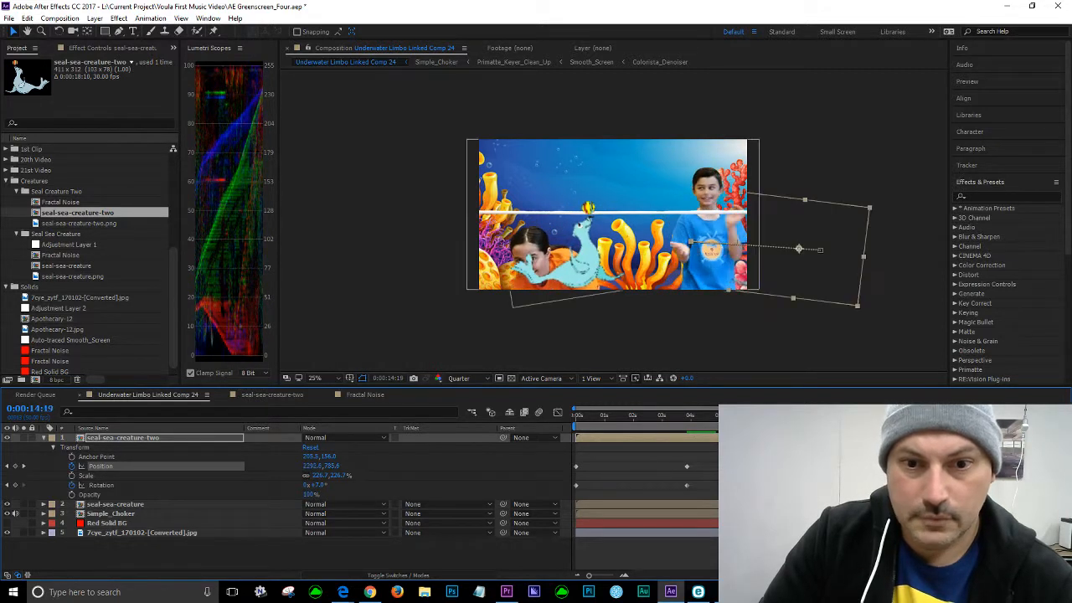
# Keyframe seal-sea-creature's Position to exit past the frame's left edge, holding at 0:00:13:10 and reaching about -524, 856 at 0:00:14:28
pyautogui.click(53, 447)
pyautogui.click(44, 437)
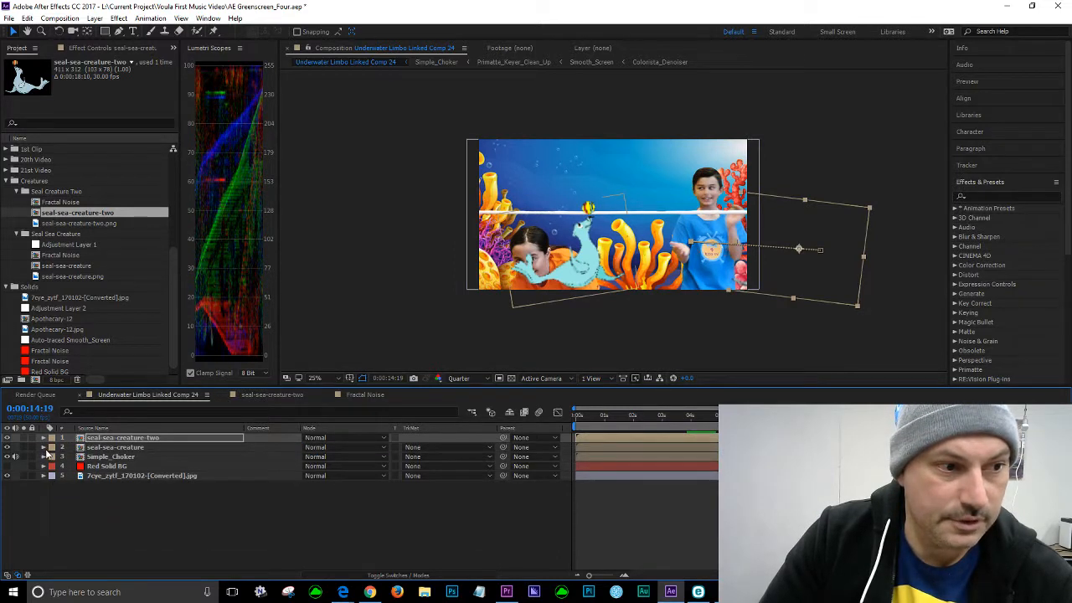
pyautogui.click(44, 447)
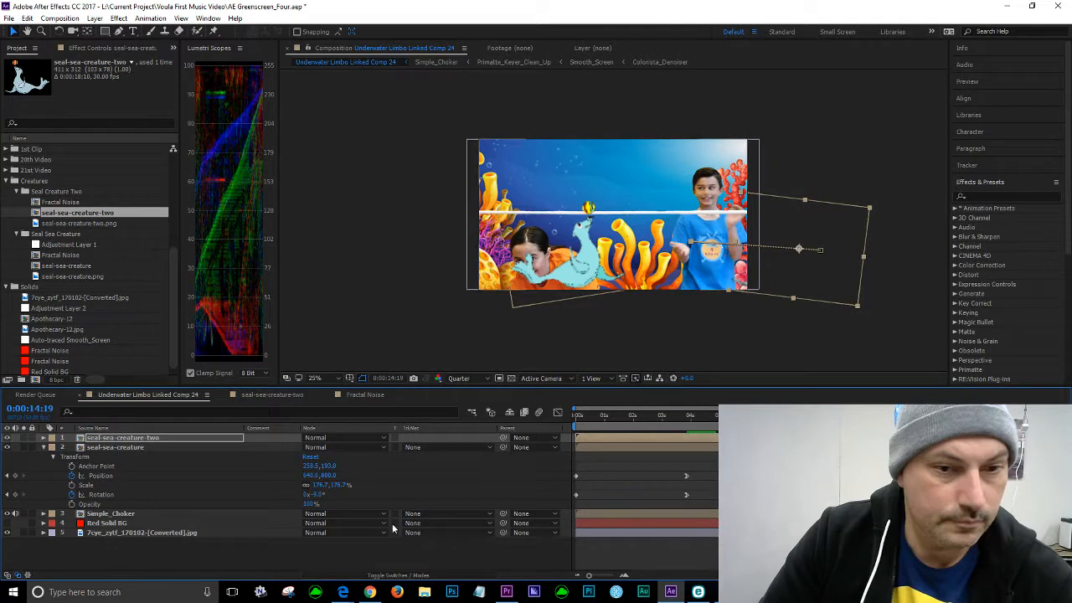
pyautogui.click(43, 437)
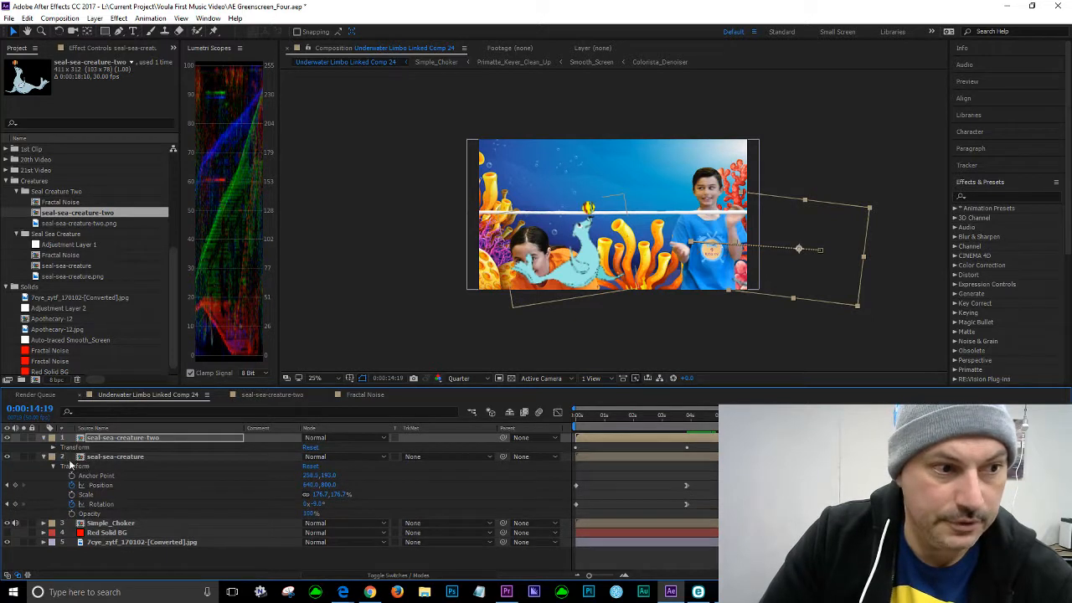
pyautogui.click(53, 447)
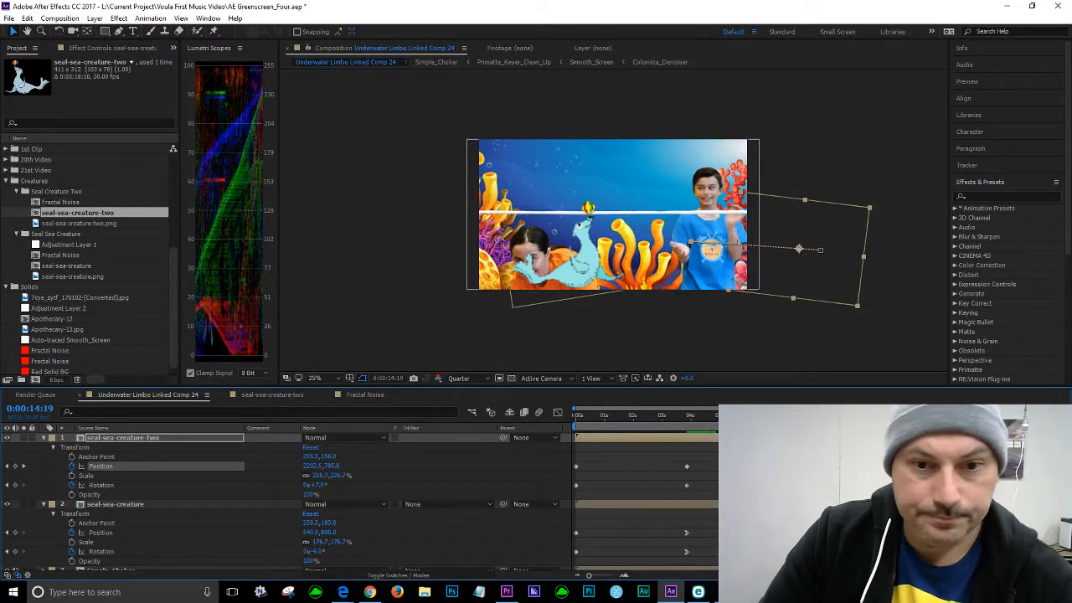
pyautogui.click(8, 466)
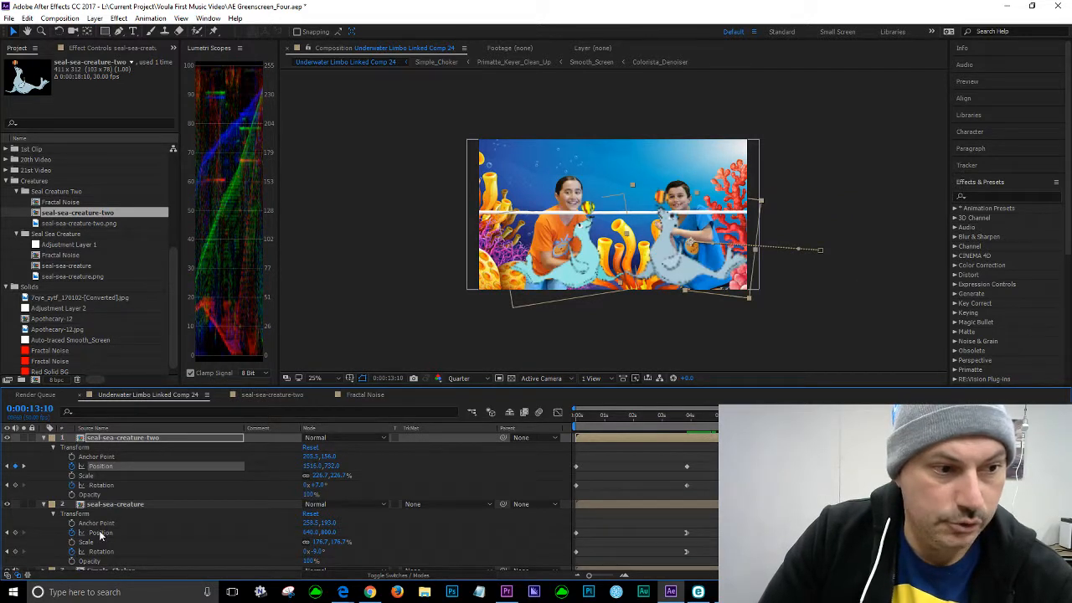
pyautogui.click(15, 532)
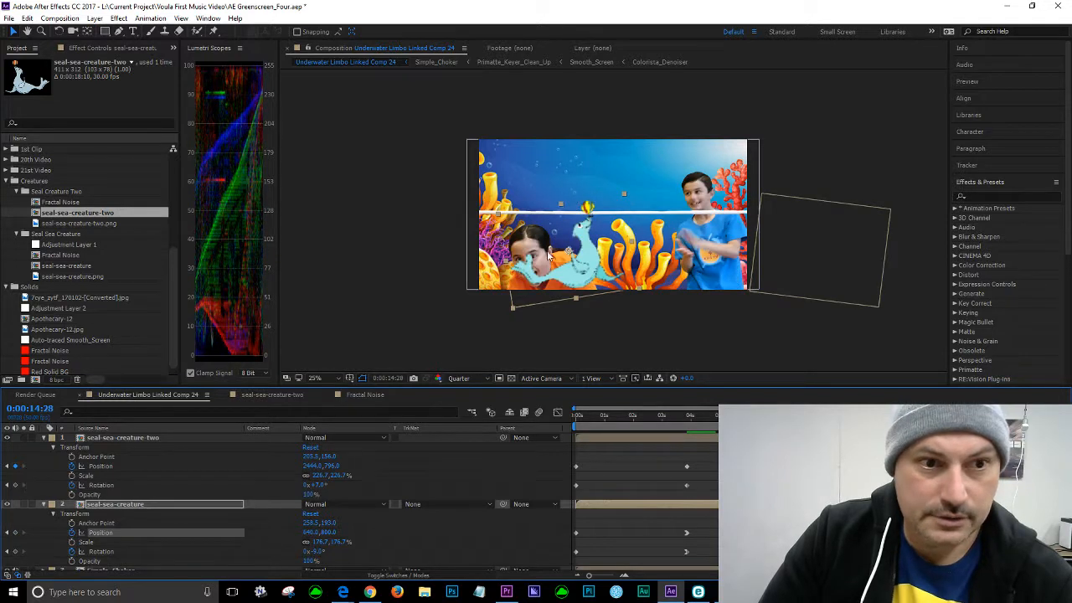
pyautogui.moveTo(578, 279); pyautogui.dragTo(415, 286)
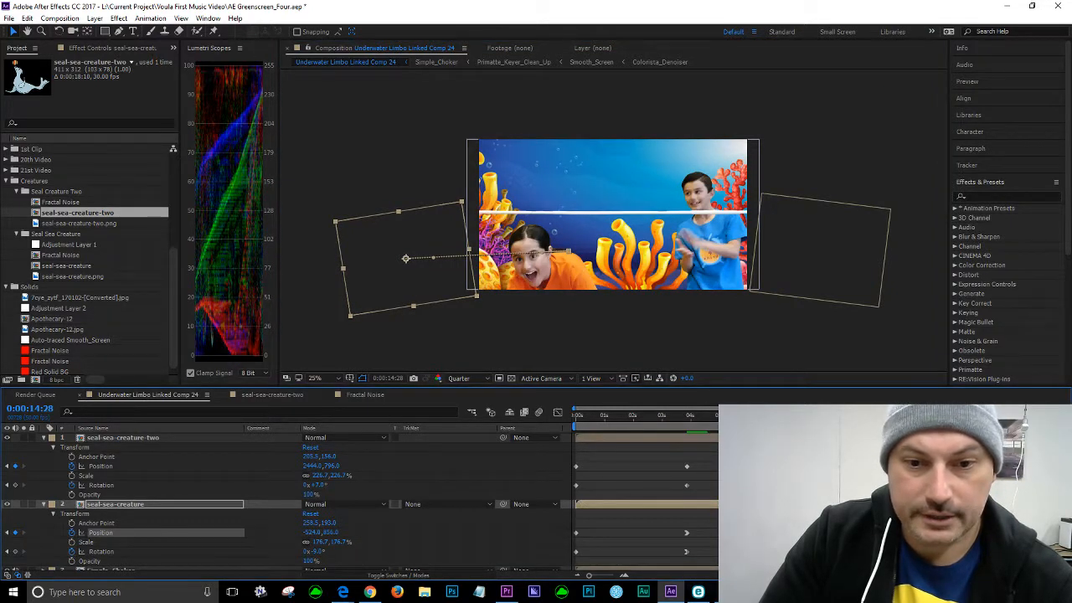
pyautogui.hotkey('ctrl', 'shift', 'a')
pyautogui.click(1002, 532)
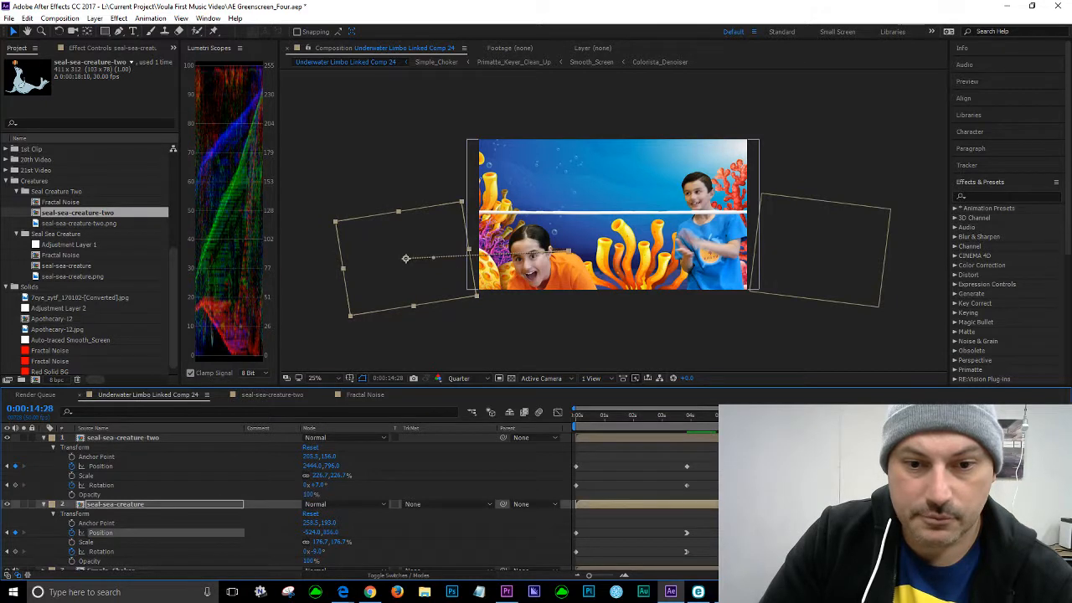
pyautogui.rightClick(958, 533)
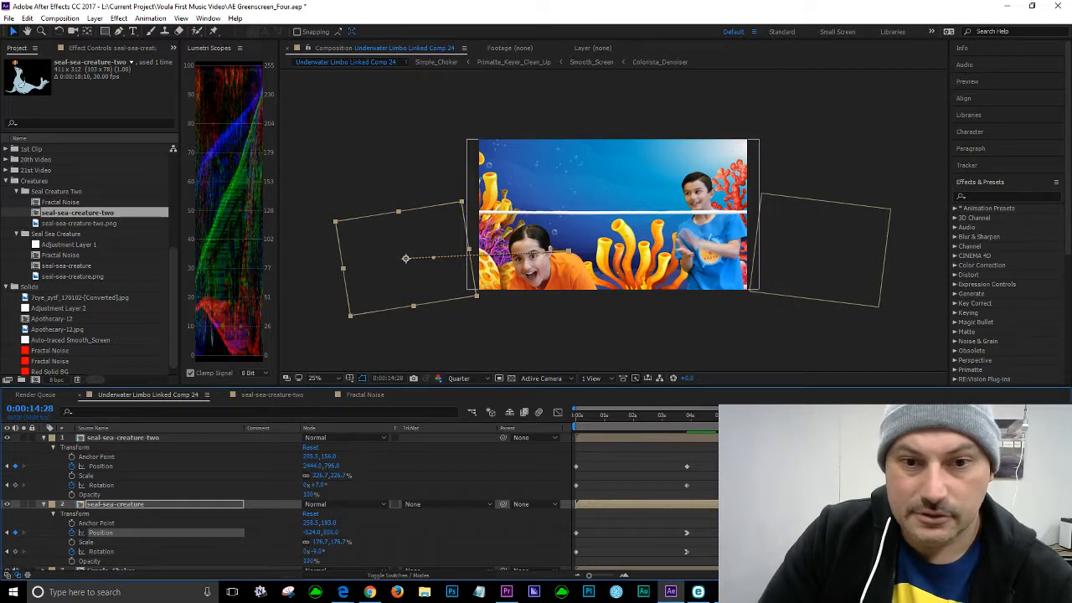
# Play back both seals' exit from just before 0:00:13:10 and save the project
pyautogui.click(940, 417)
pyautogui.press('space')
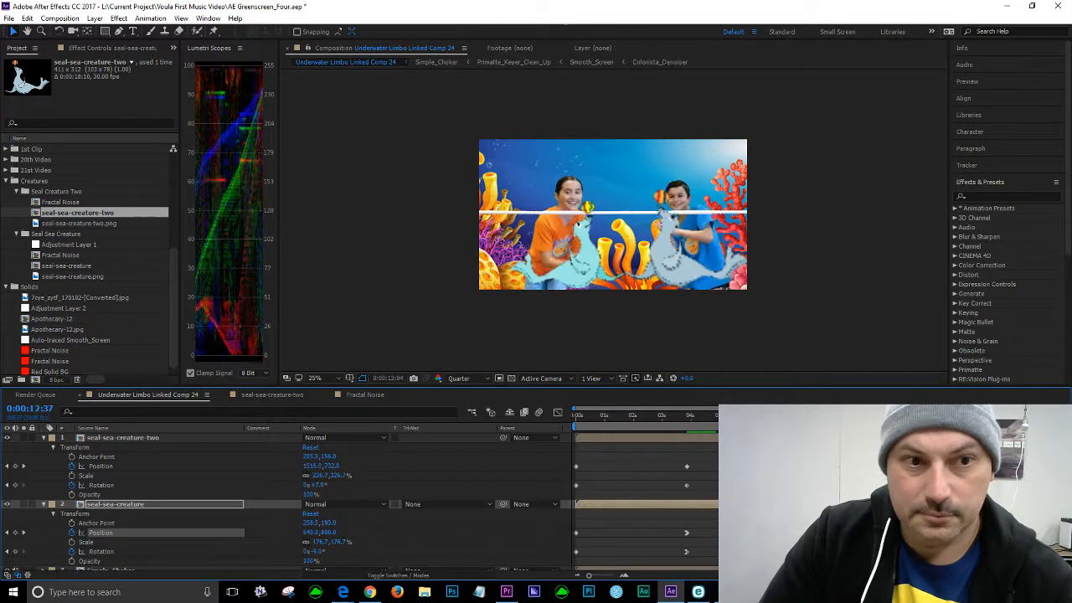
pyautogui.press('space')
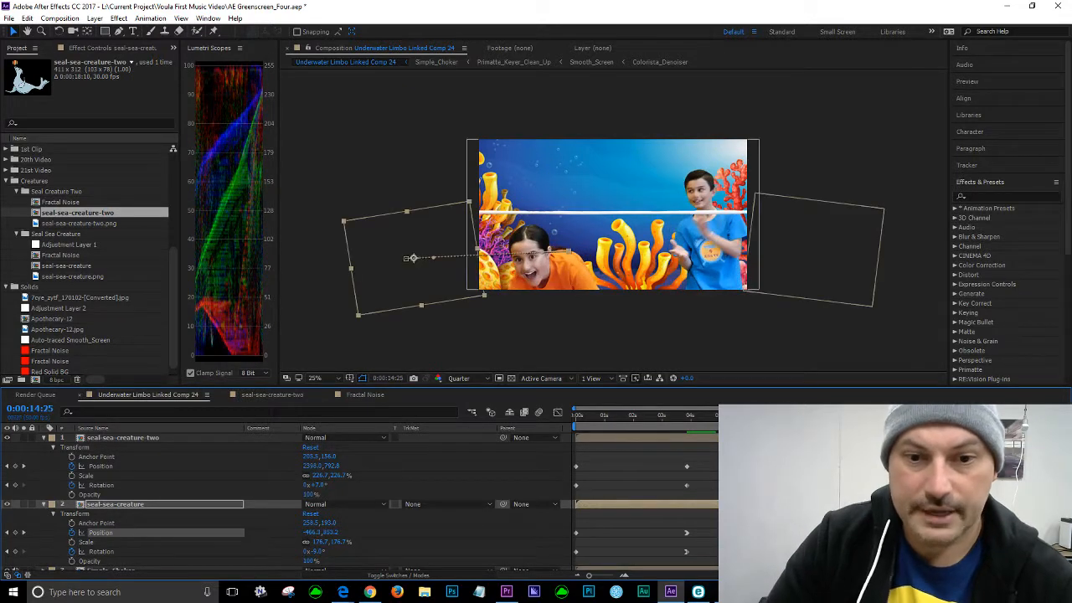
pyautogui.click(8, 17)
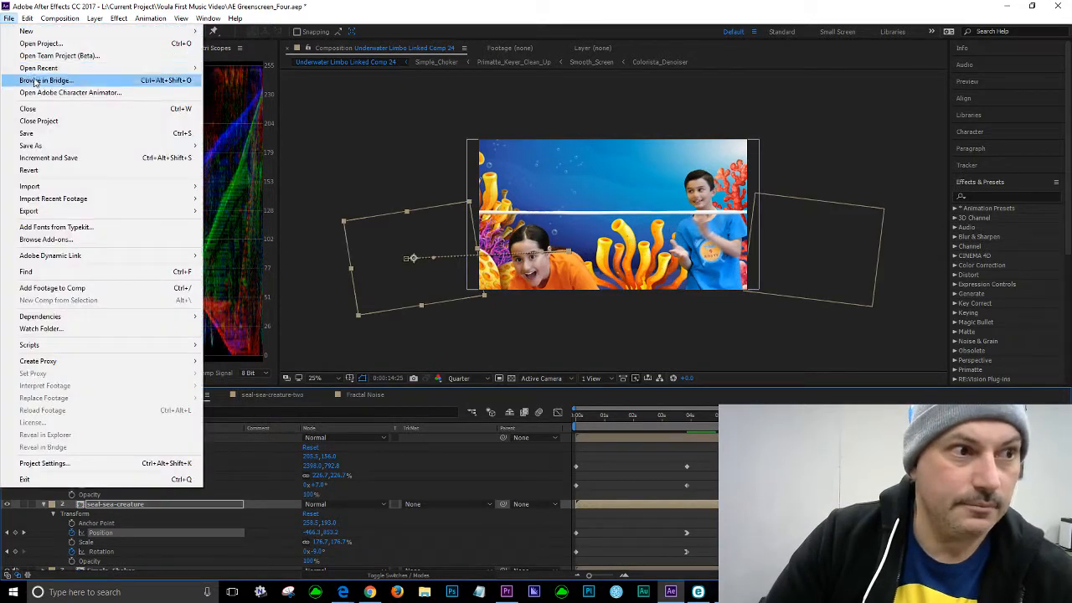
pyautogui.click(50, 133)
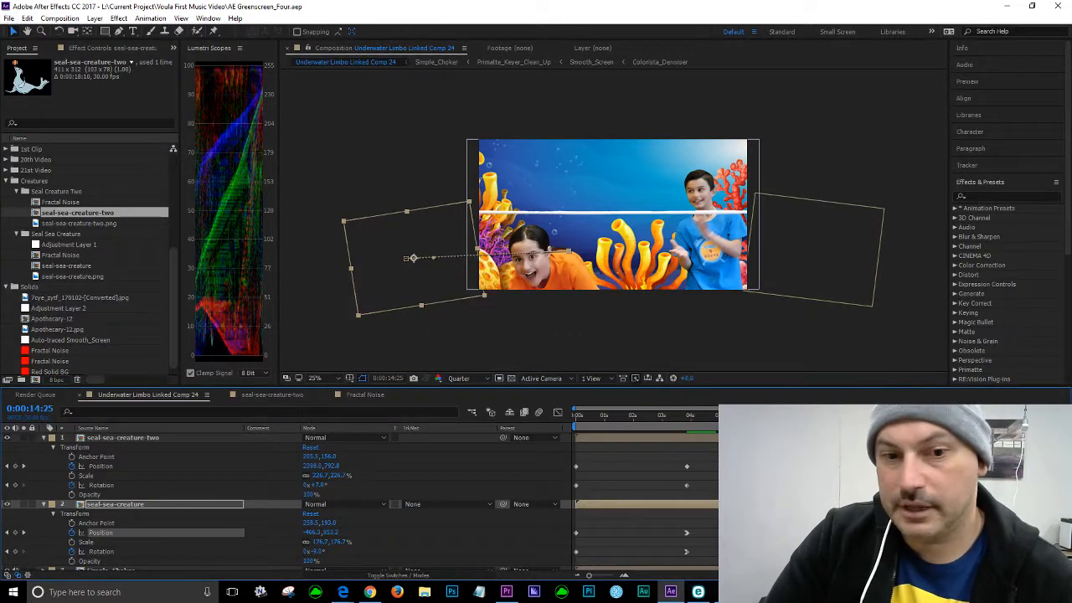
# Collapse both seal layers' properties and replay their exit from 0:00:12:46
pyautogui.click(54, 448)
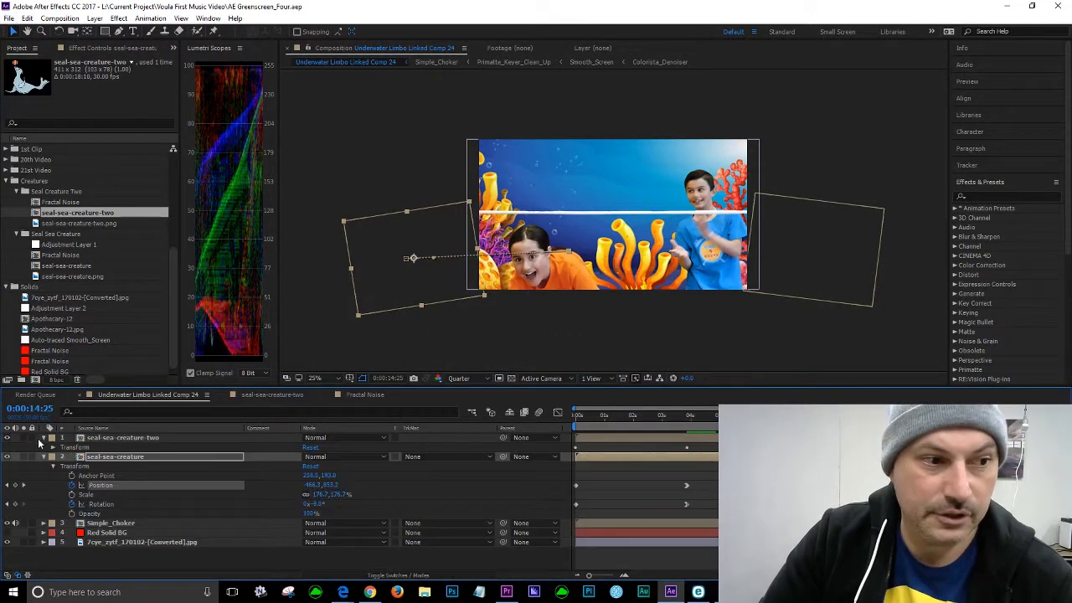
pyautogui.click(44, 439)
pyautogui.click(53, 457)
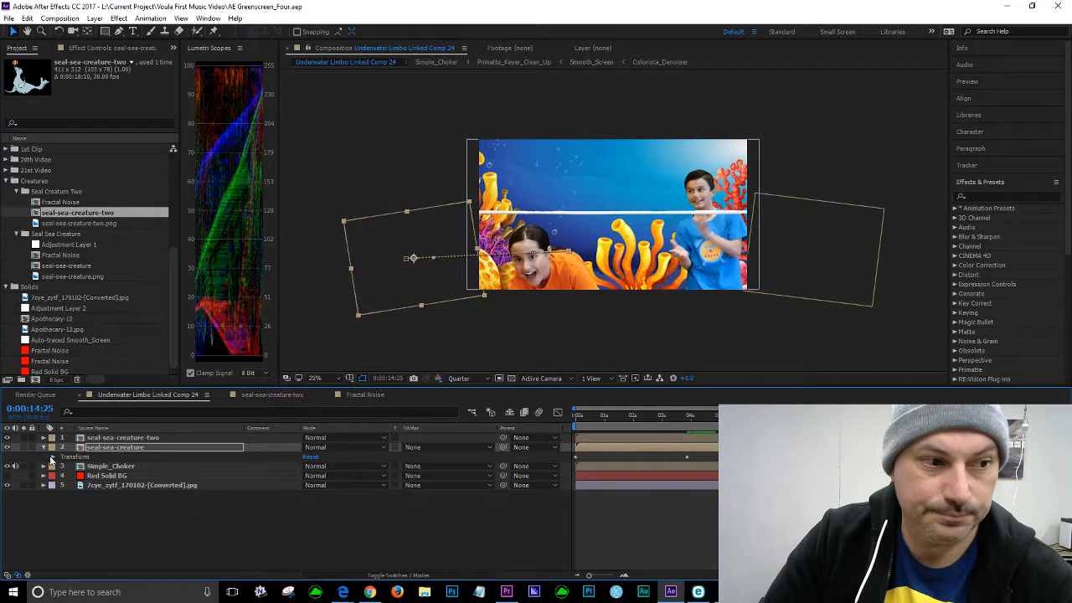
pyautogui.click(43, 449)
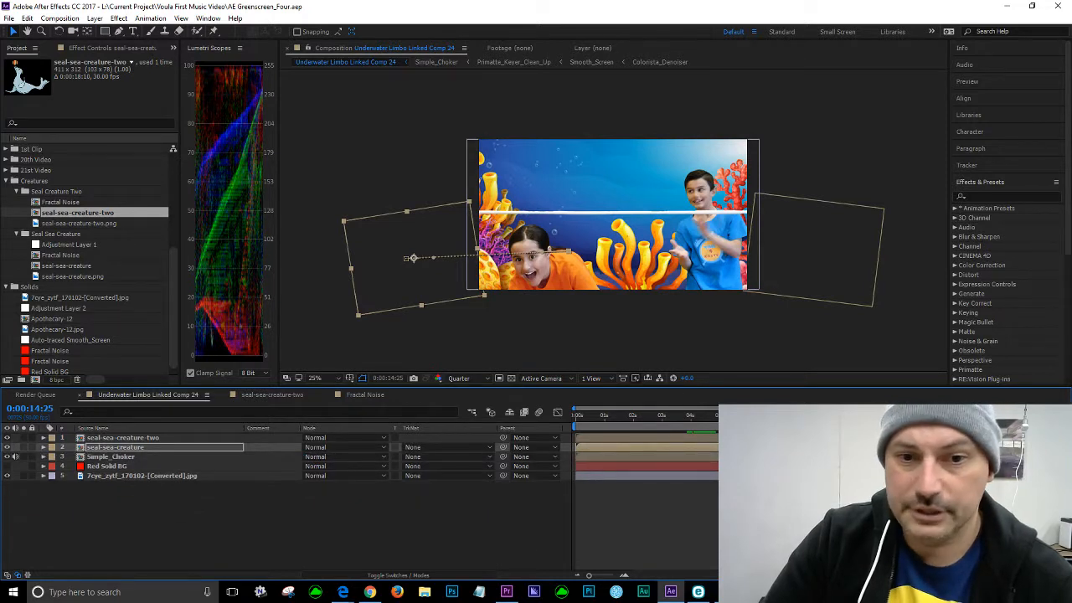
pyautogui.moveTo(991, 416); pyautogui.dragTo(946, 416)
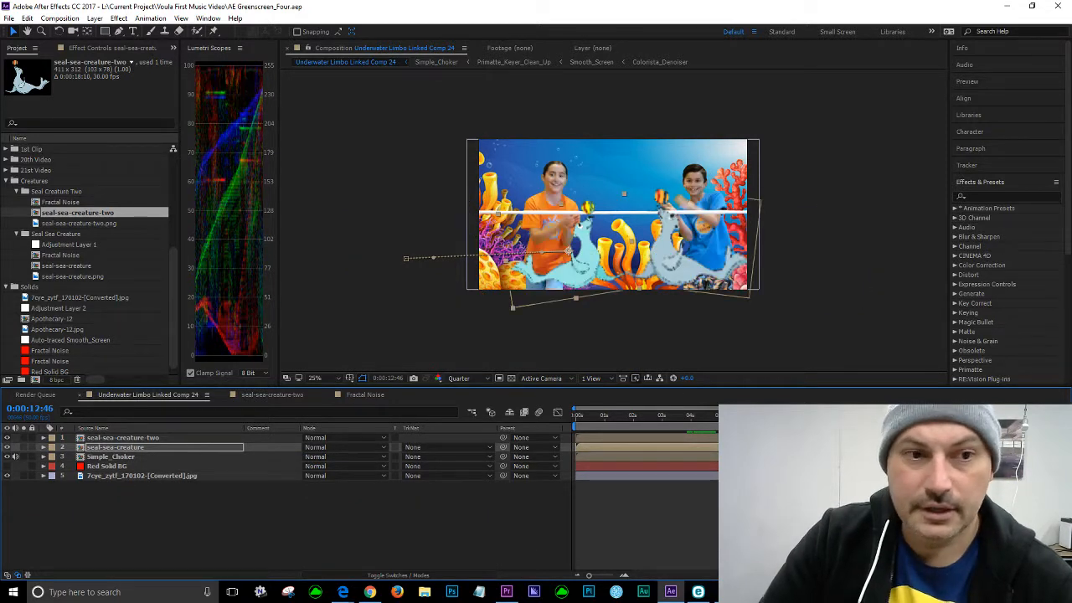
pyautogui.press('space')
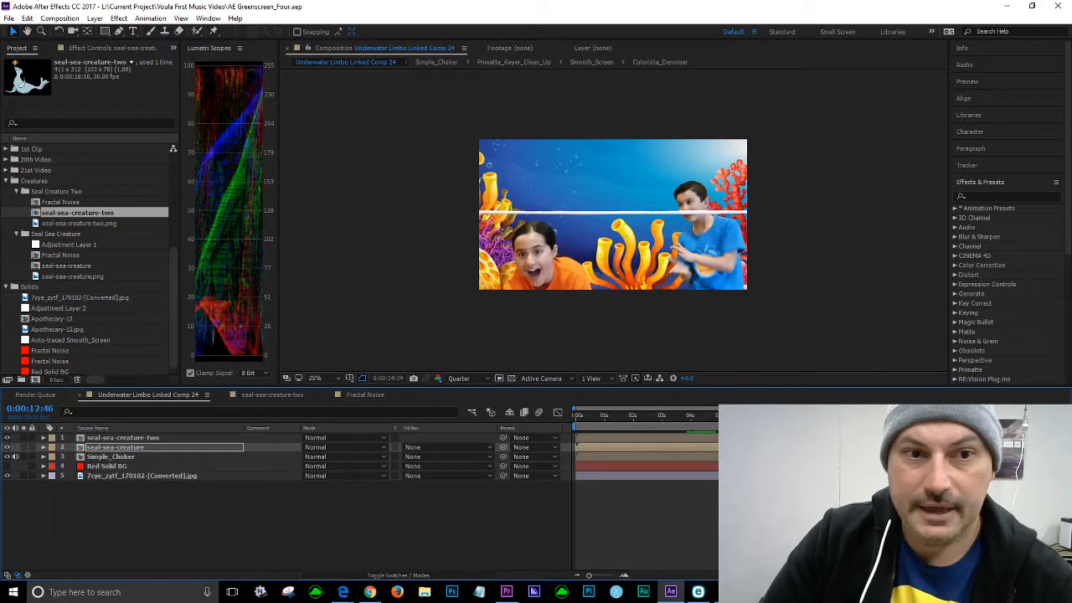
pyautogui.press('space')
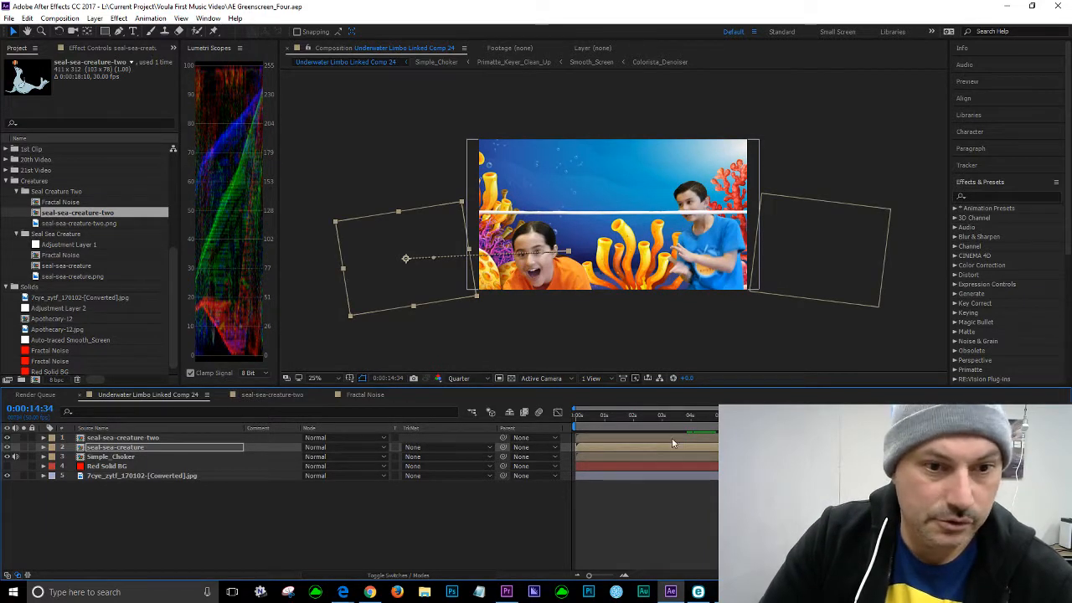
# Scrub through the seals' entrance and display the speed graph of seal-sea-creature's Position in the Graph Editor
pyautogui.click(43, 438)
pyautogui.click(53, 448)
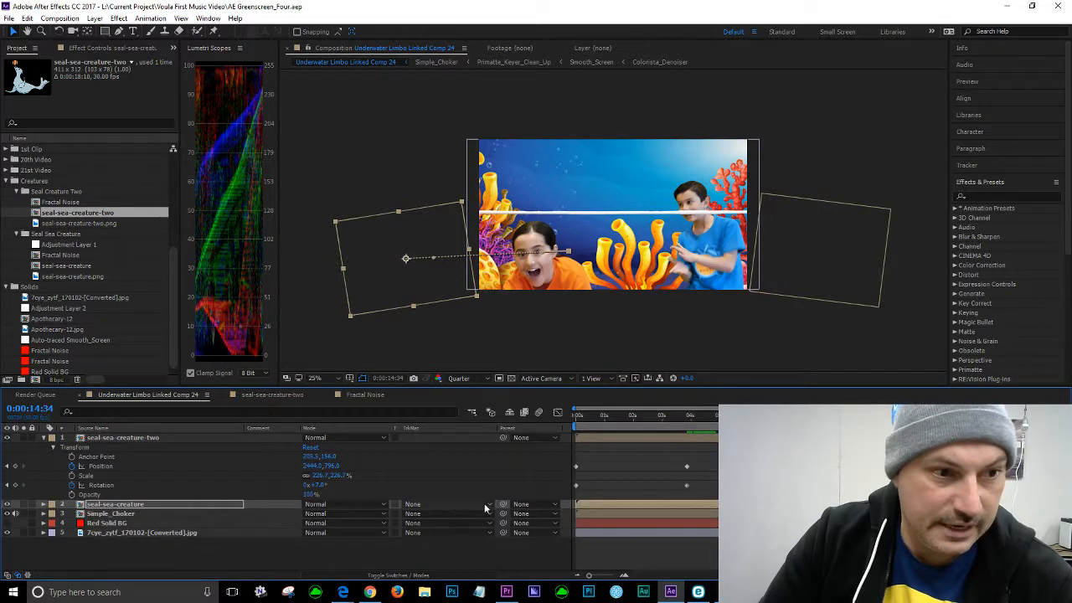
pyautogui.click(620, 416)
pyautogui.moveTo(583, 417); pyautogui.dragTo(500, 411)
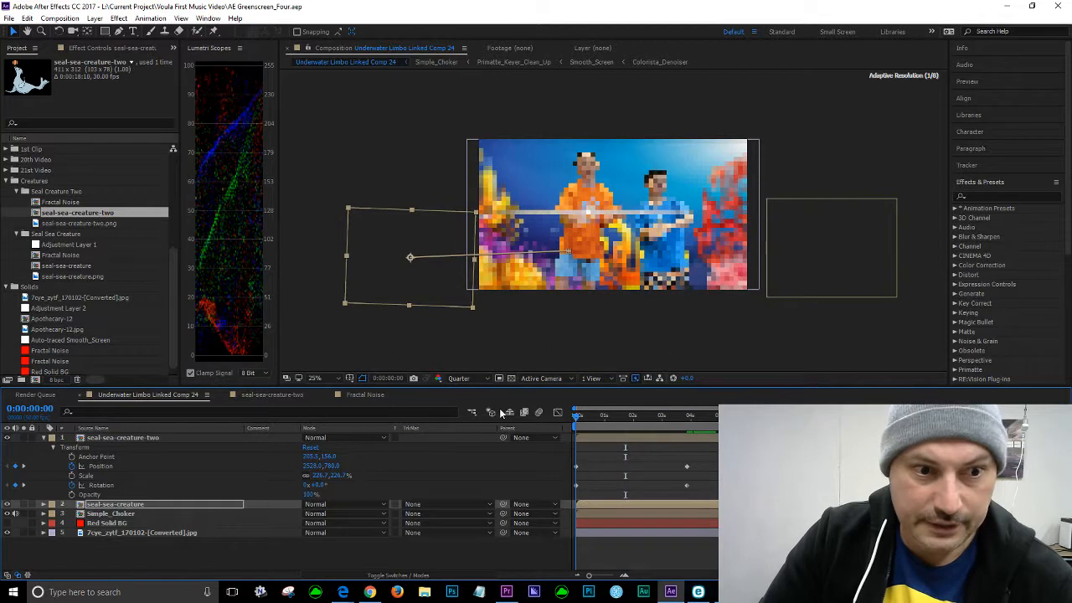
pyautogui.moveTo(576, 415); pyautogui.dragTo(614, 418)
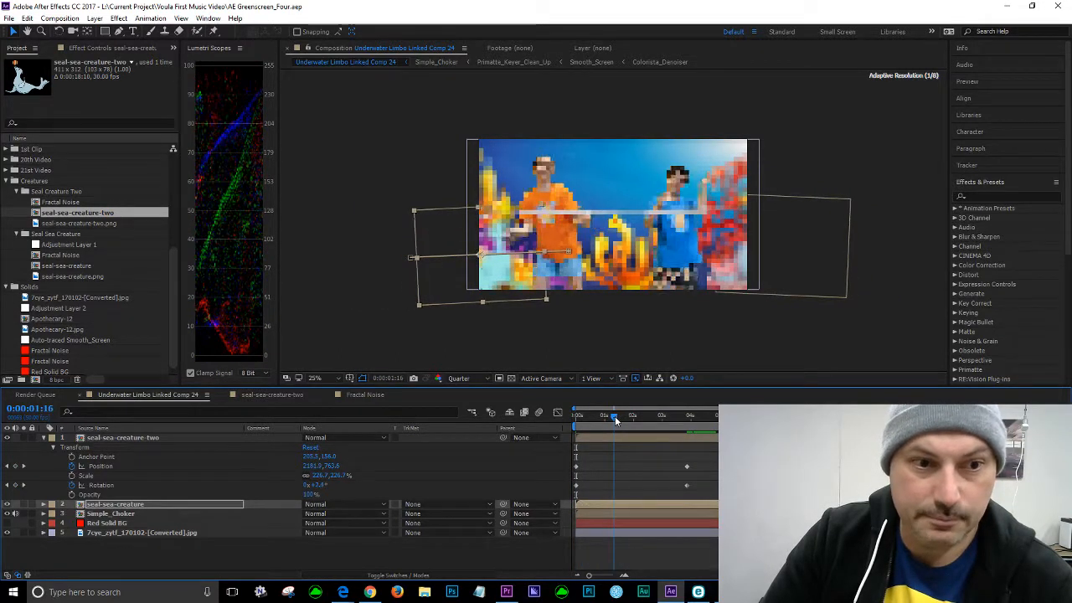
pyautogui.click(556, 414)
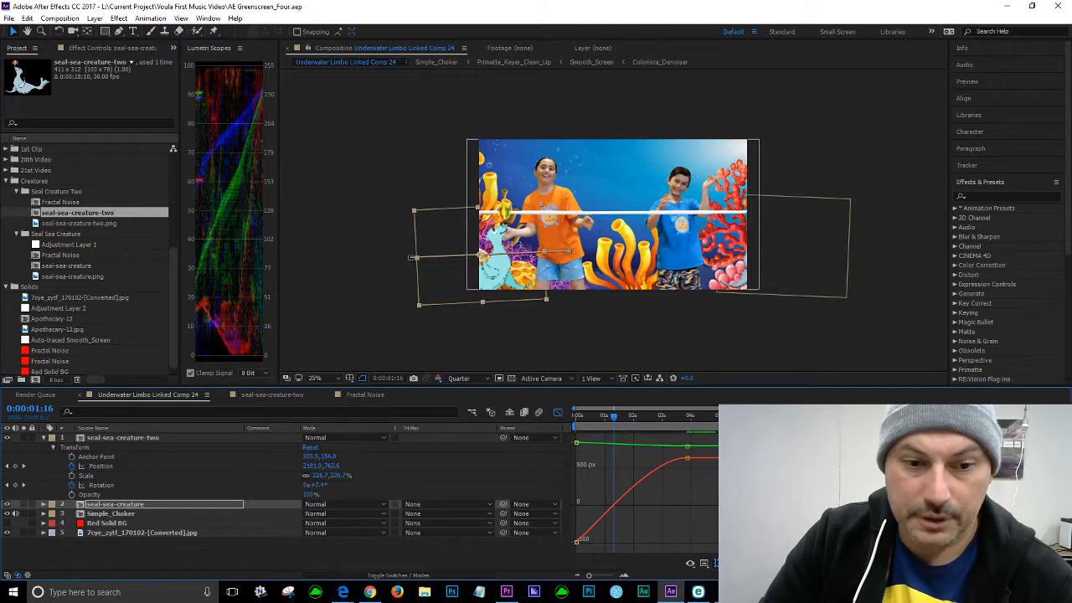
pyautogui.click(707, 567)
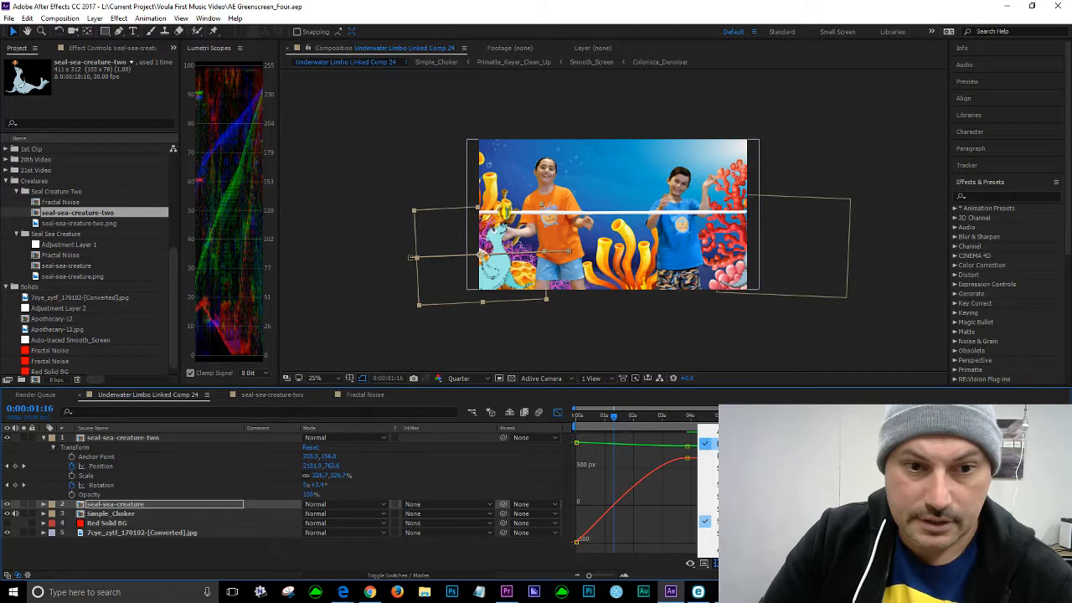
pyautogui.click(734, 456)
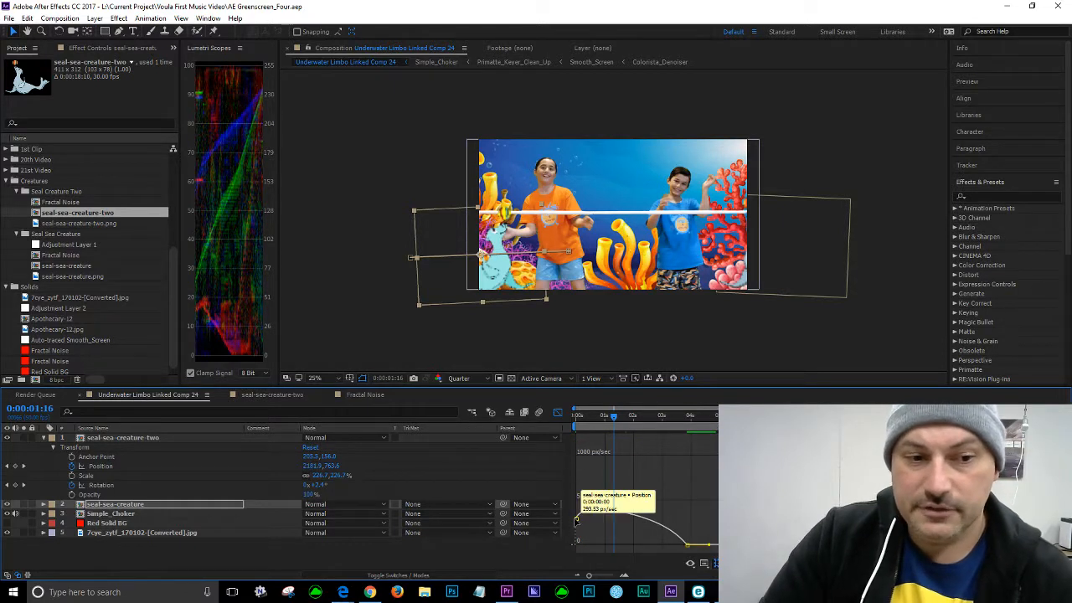
pyautogui.moveTo(616, 423)
pyautogui.mouseDown()
pyautogui.moveTo(567, 413)
pyautogui.moveTo(635, 423)
pyautogui.moveTo(610, 423)
pyautogui.mouseUp()
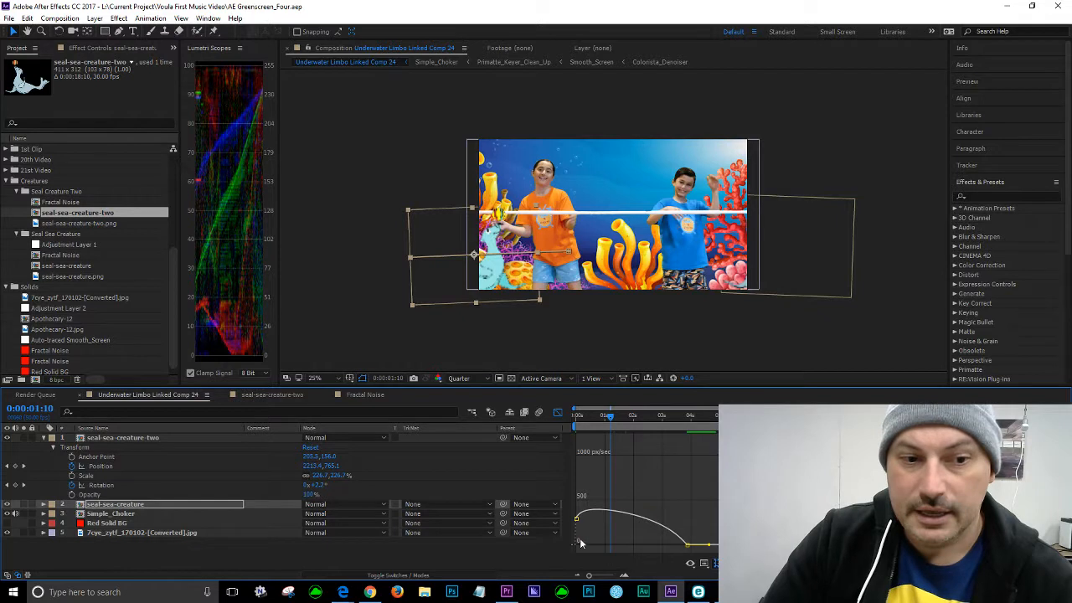
pyautogui.moveTo(689, 547)
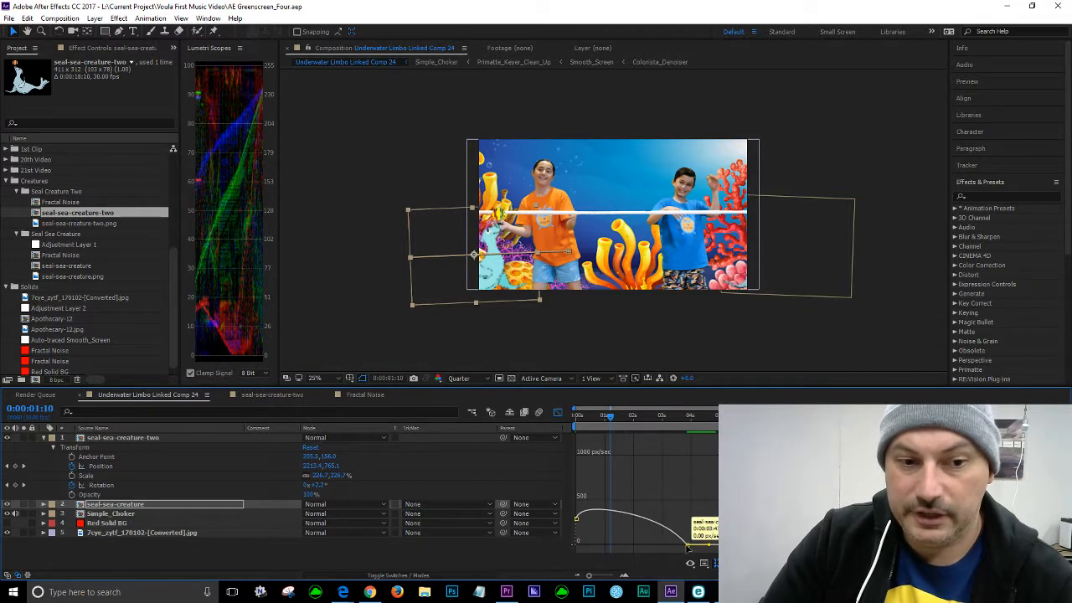
# Reshape seal-sea-creature's entrance speed curve to start at about 1000 px/sec at 0:00:00:00 and ease to a stop, and play it back
pyautogui.click(597, 514)
pyautogui.moveTo(582, 520); pyautogui.dragTo(599, 479)
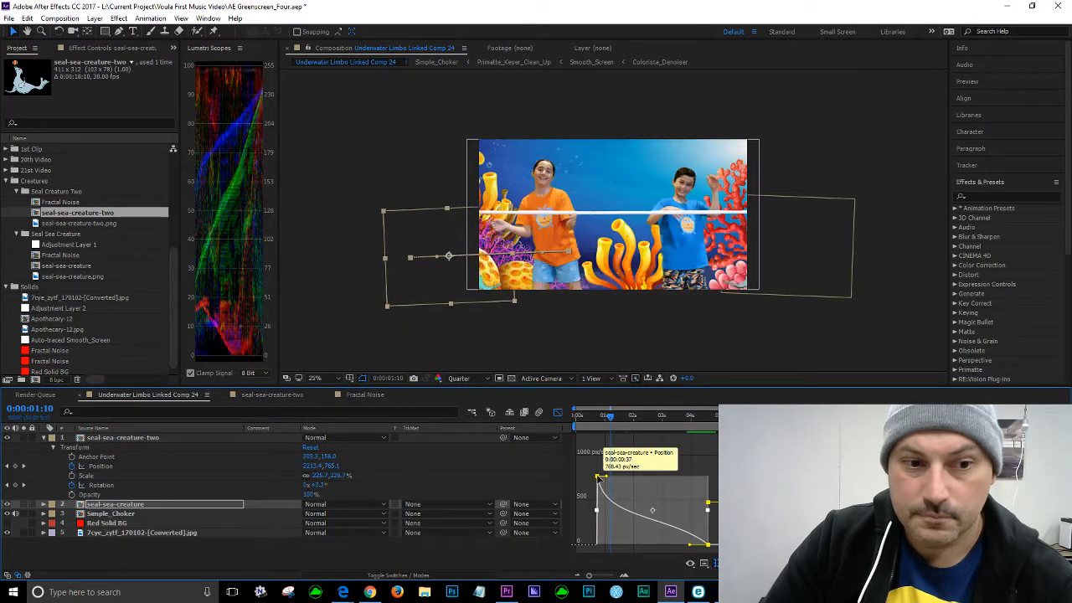
pyautogui.click(581, 417)
pyautogui.moveTo(577, 416)
pyautogui.mouseDown()
pyautogui.moveTo(616, 432)
pyautogui.moveTo(577, 423)
pyautogui.mouseUp()
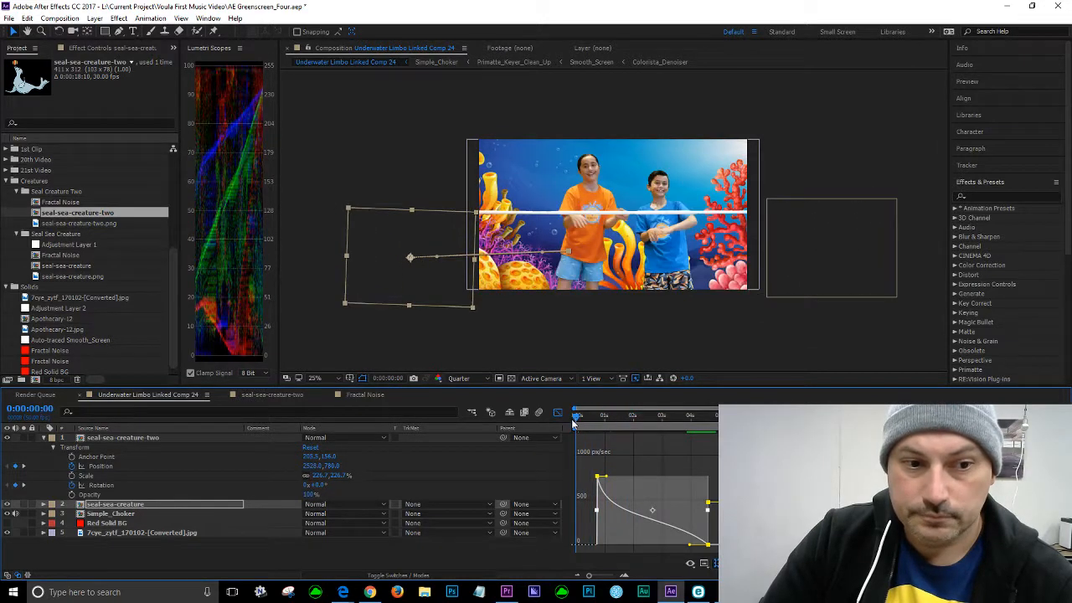
pyautogui.moveTo(601, 478)
pyautogui.moveTo(601, 478); pyautogui.dragTo(612, 457)
pyautogui.moveTo(611, 457); pyautogui.dragTo(611, 456)
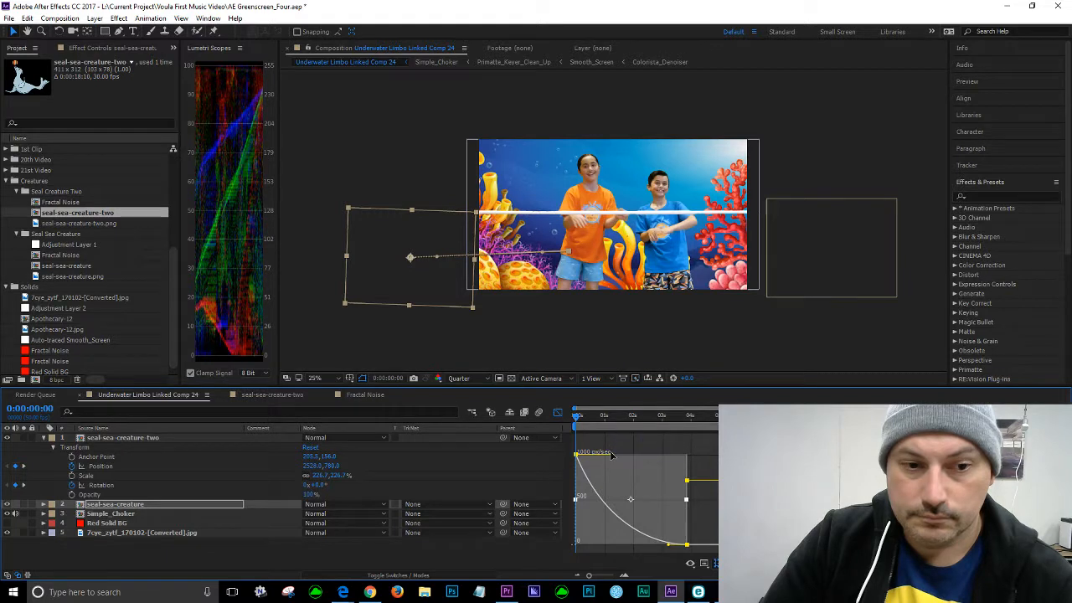
pyautogui.press('space')
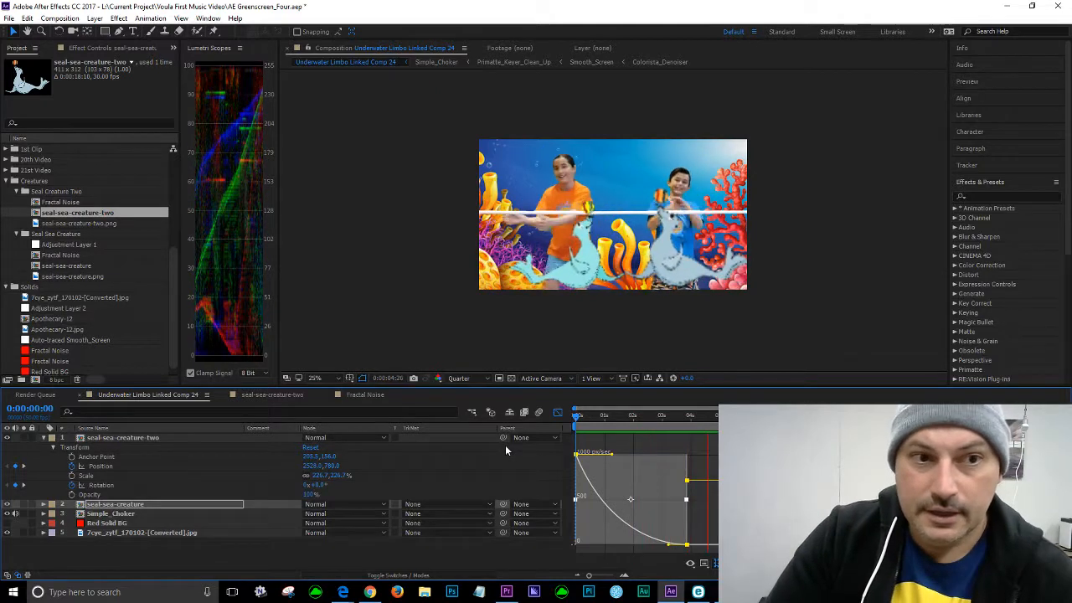
pyautogui.press('space')
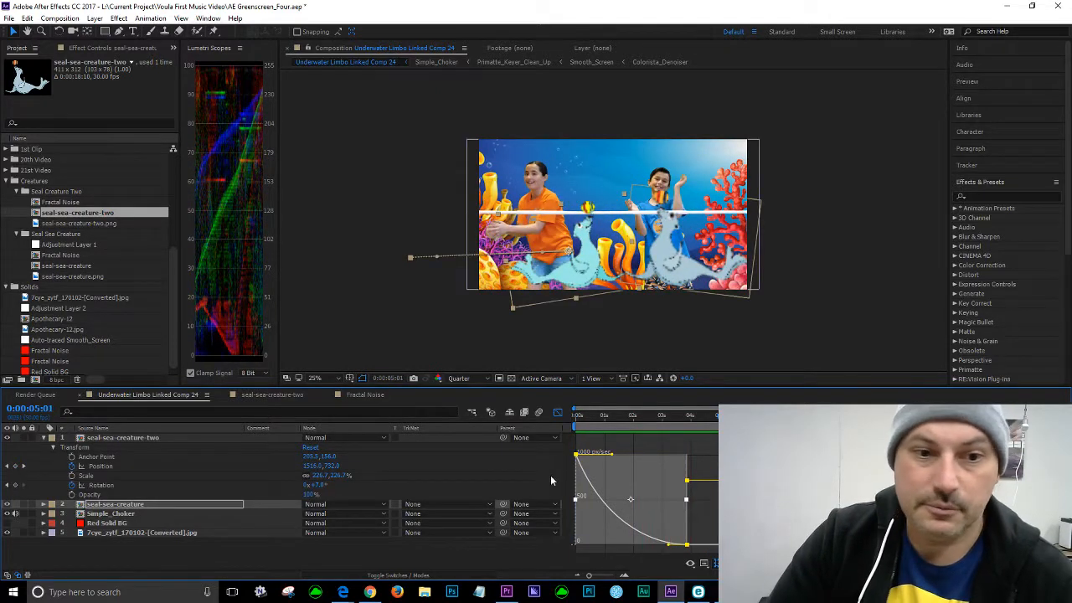
# Collapse seal-sea-creature-two, display the speed graph of seal-sea-creature's Position, and move the current time to 0:00:02:30
pyautogui.click(52, 447)
pyautogui.click(43, 437)
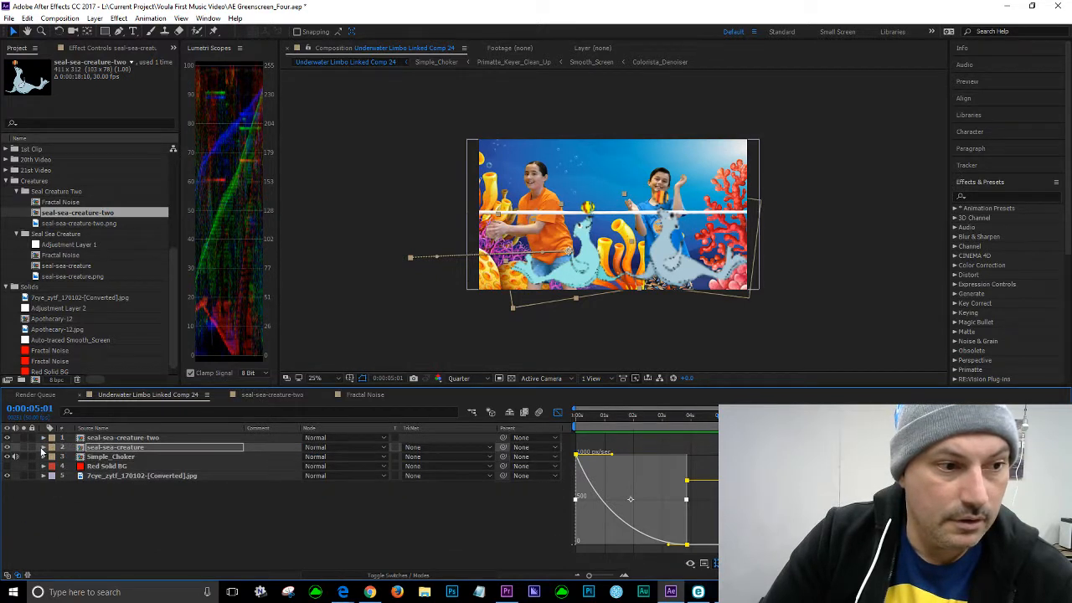
pyautogui.click(44, 447)
pyautogui.click(52, 457)
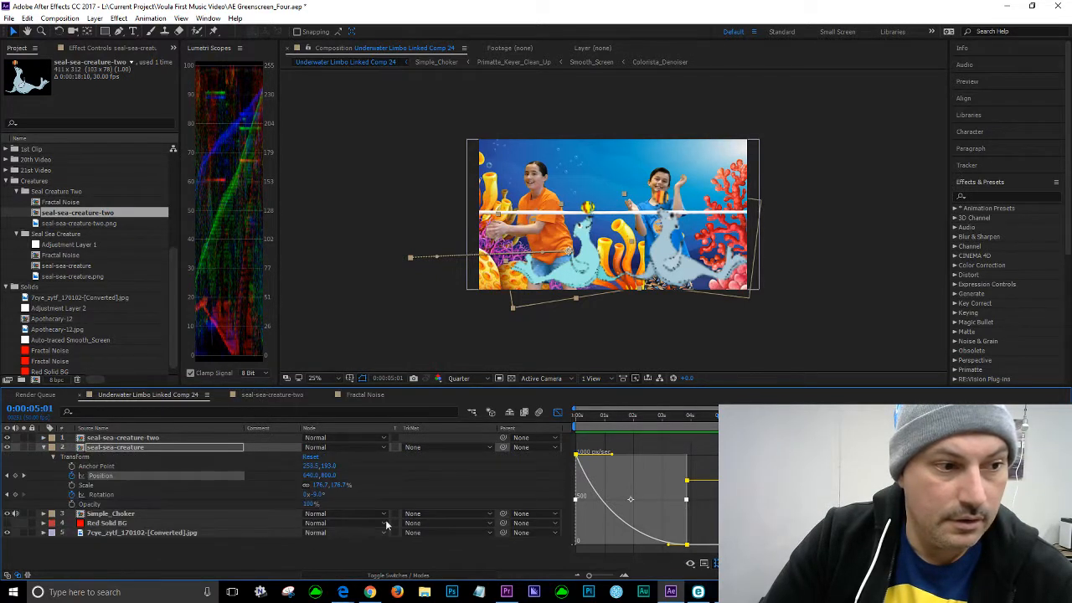
pyautogui.click(76, 458)
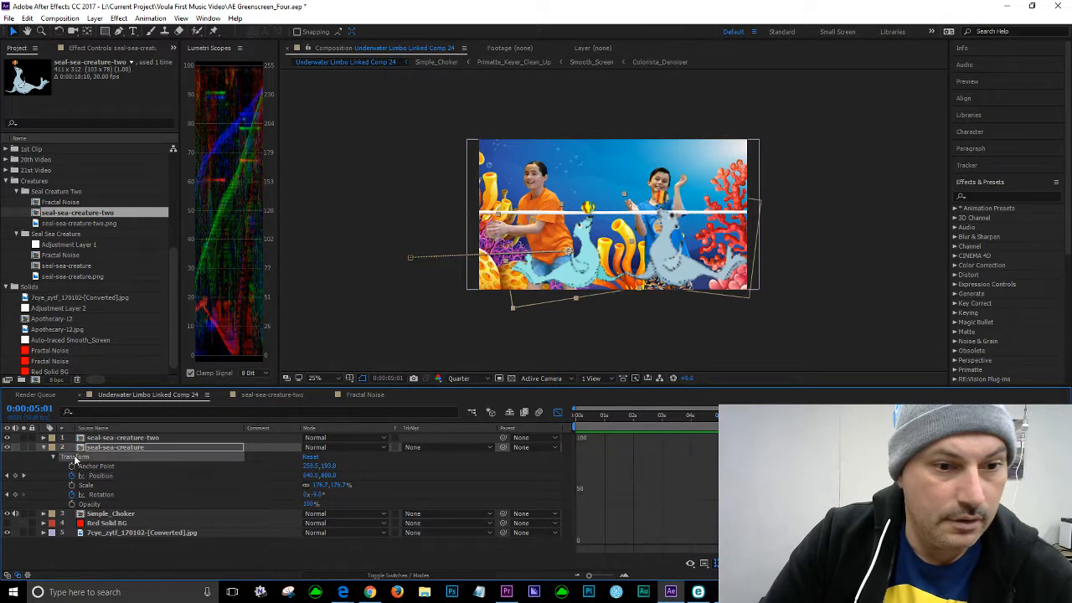
pyautogui.click(98, 477)
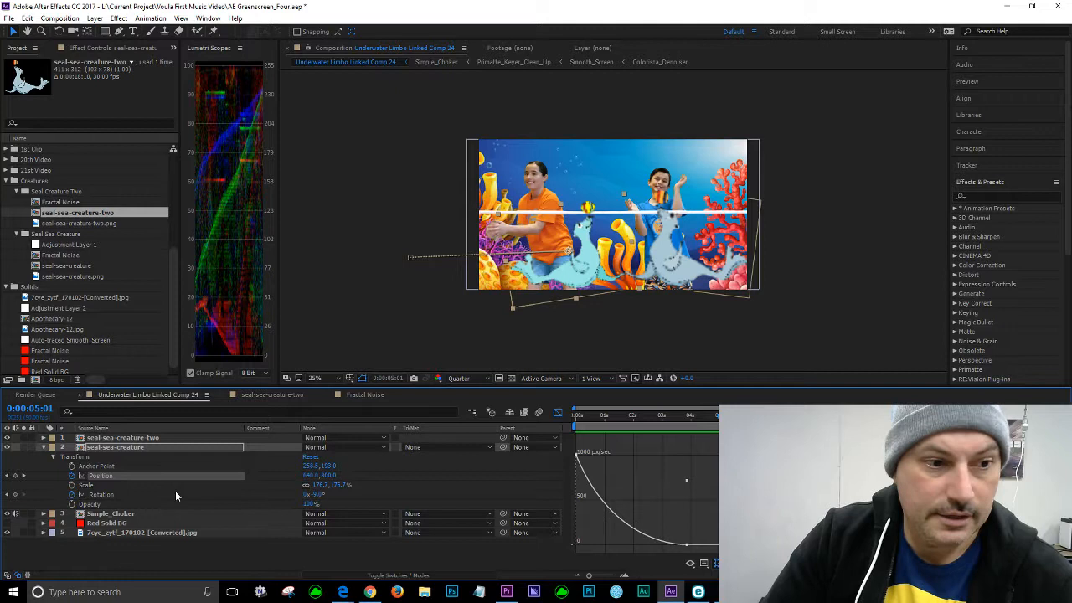
pyautogui.moveTo(719, 416); pyautogui.dragTo(650, 417)
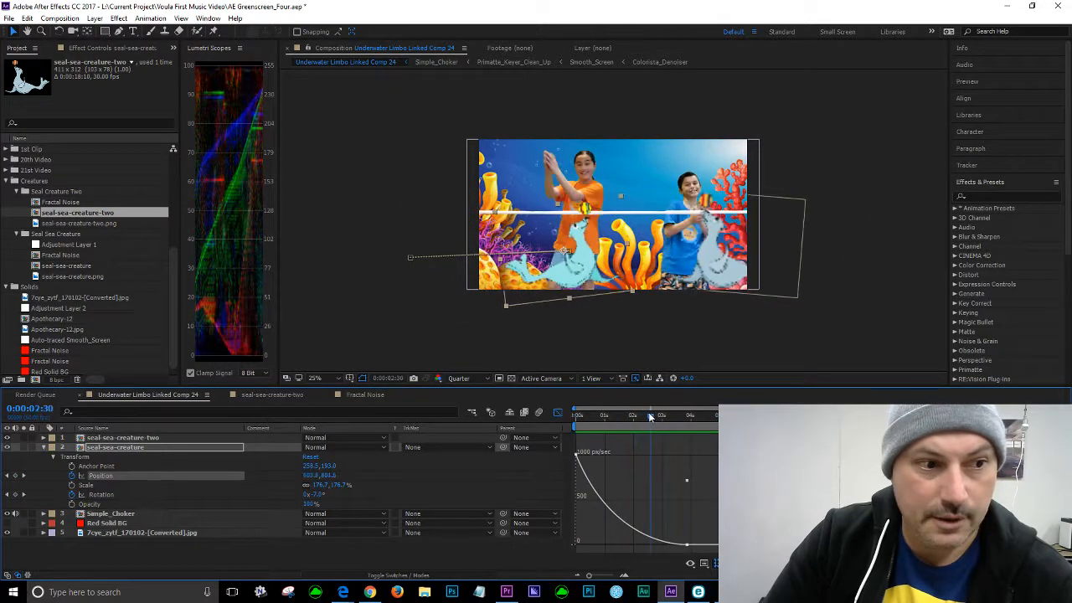
# Collapse seal-sea-creature, display the speed graph of seal-sea-creature-two's Position, and move the current time to 0:00:02:49
pyautogui.click(44, 450)
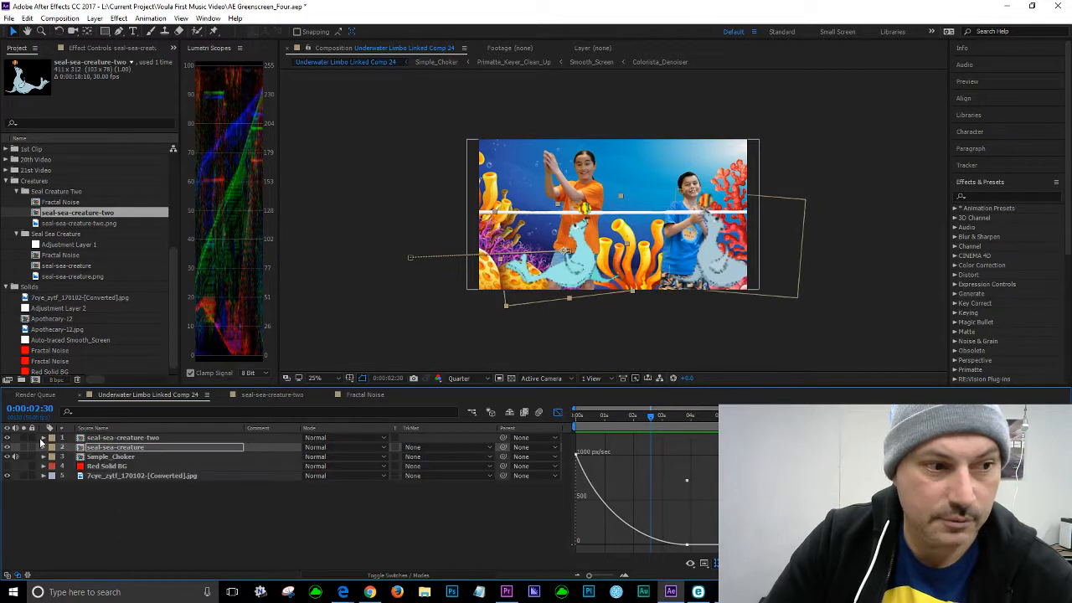
pyautogui.click(43, 437)
pyautogui.click(53, 448)
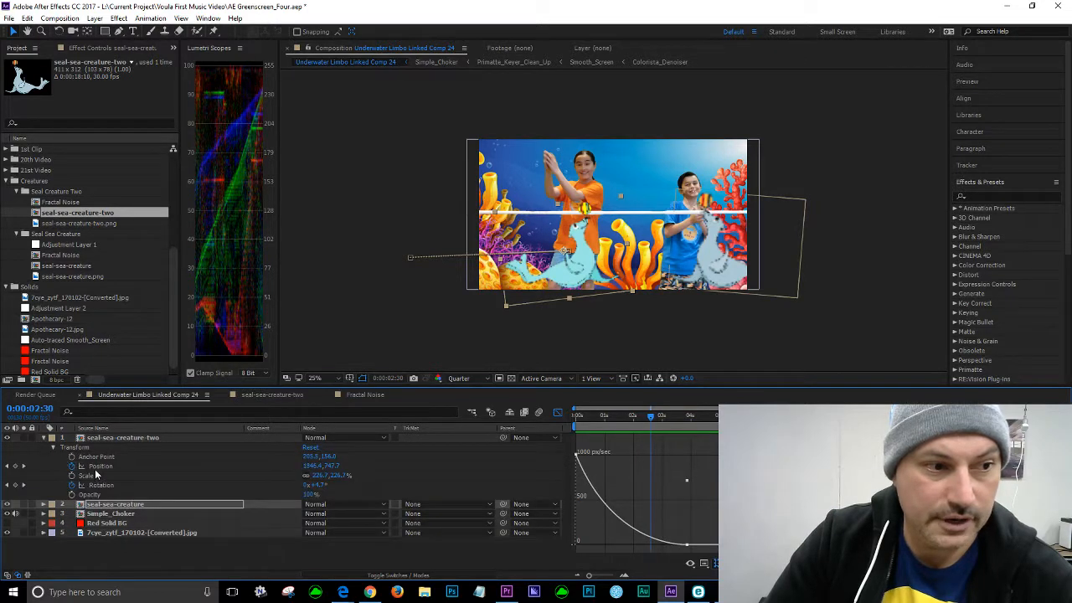
pyautogui.click(95, 467)
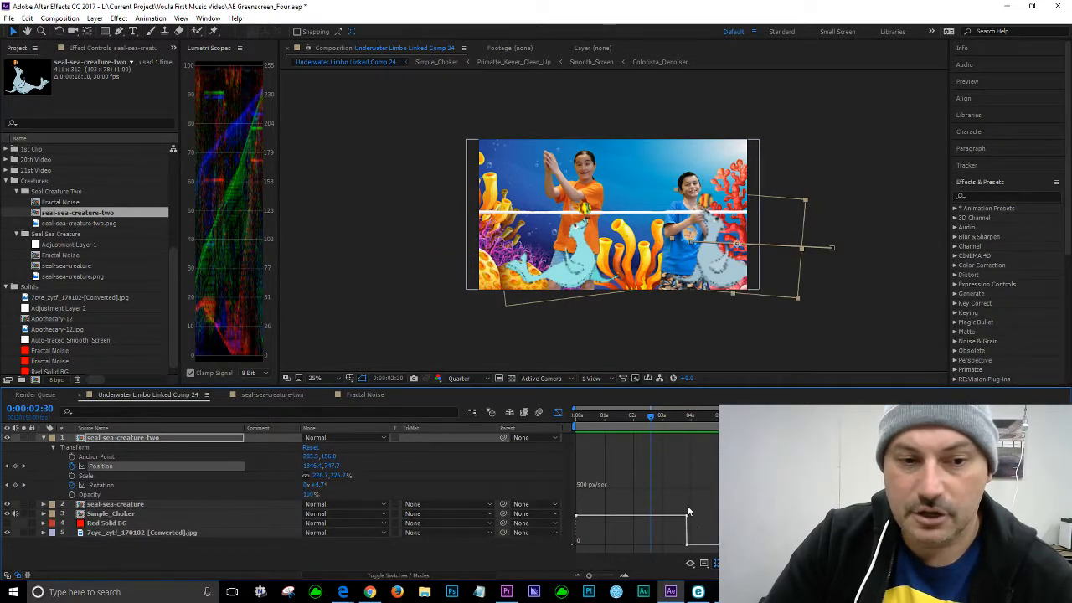
pyautogui.moveTo(649, 422)
pyautogui.mouseDown()
pyautogui.moveTo(513, 416)
pyautogui.moveTo(660, 422)
pyautogui.mouseUp()
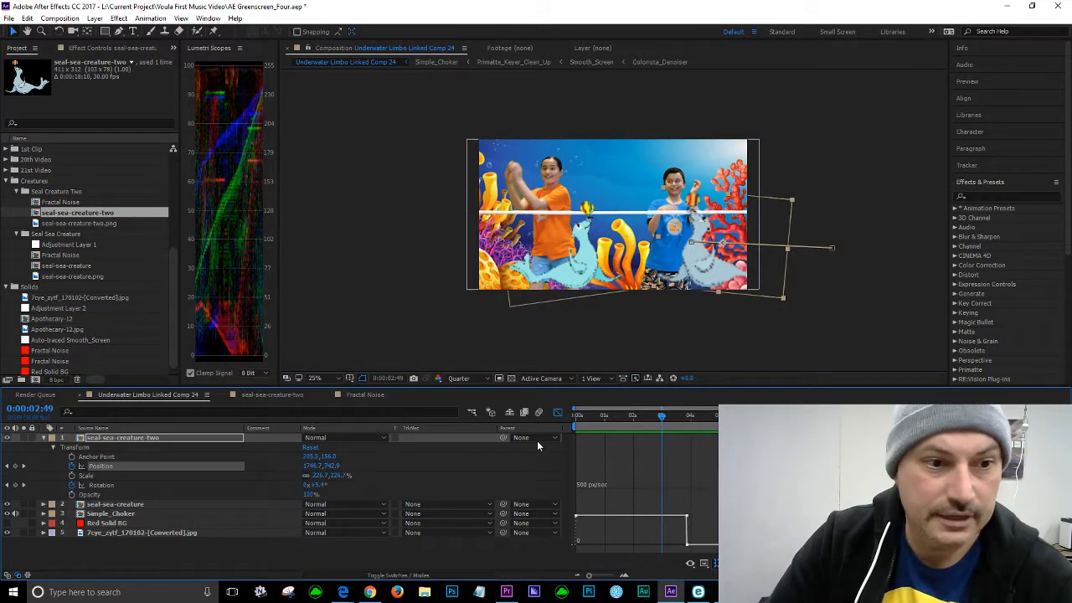
# Apply Easy Ease In to seal-sea-creature-two's second Position and Rotation keyframes, where its entrance ends
pyautogui.click(557, 411)
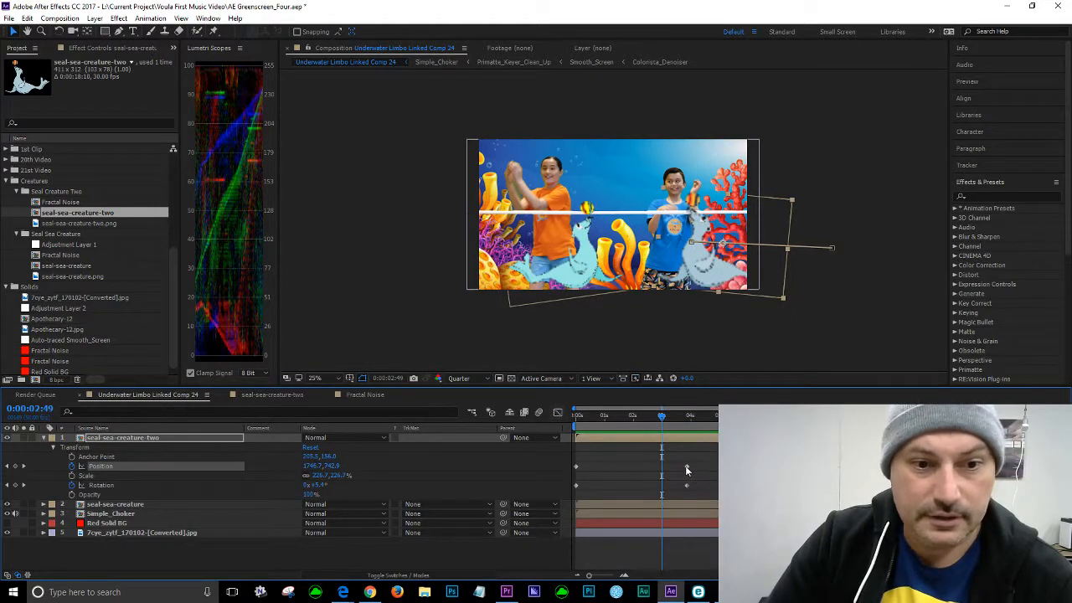
pyautogui.moveTo(679, 455); pyautogui.dragTo(701, 494)
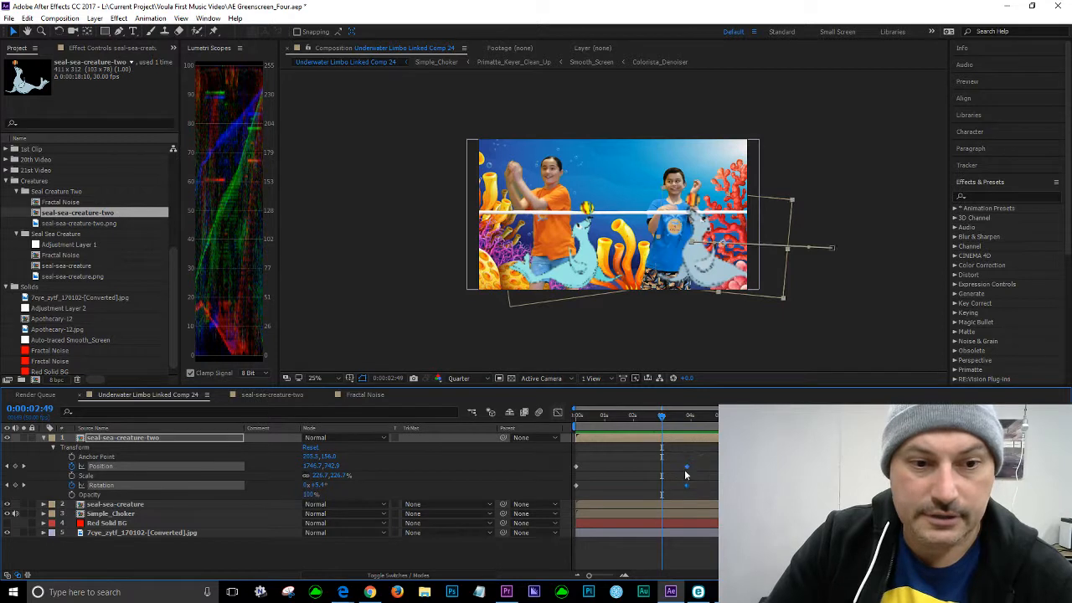
pyautogui.rightClick(688, 470)
pyautogui.moveTo(713, 460)
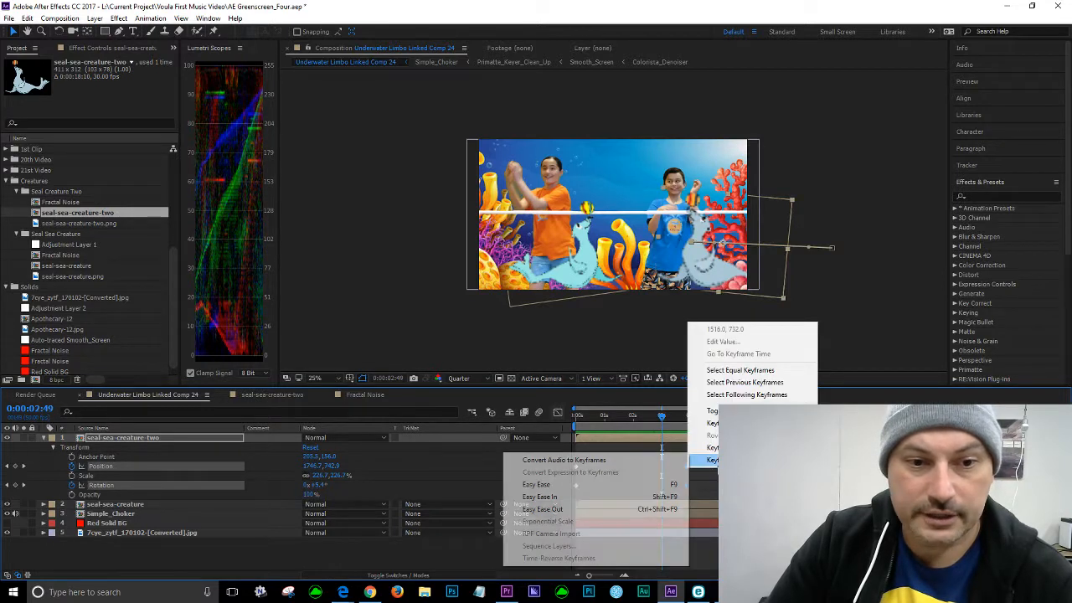
pyautogui.click(553, 497)
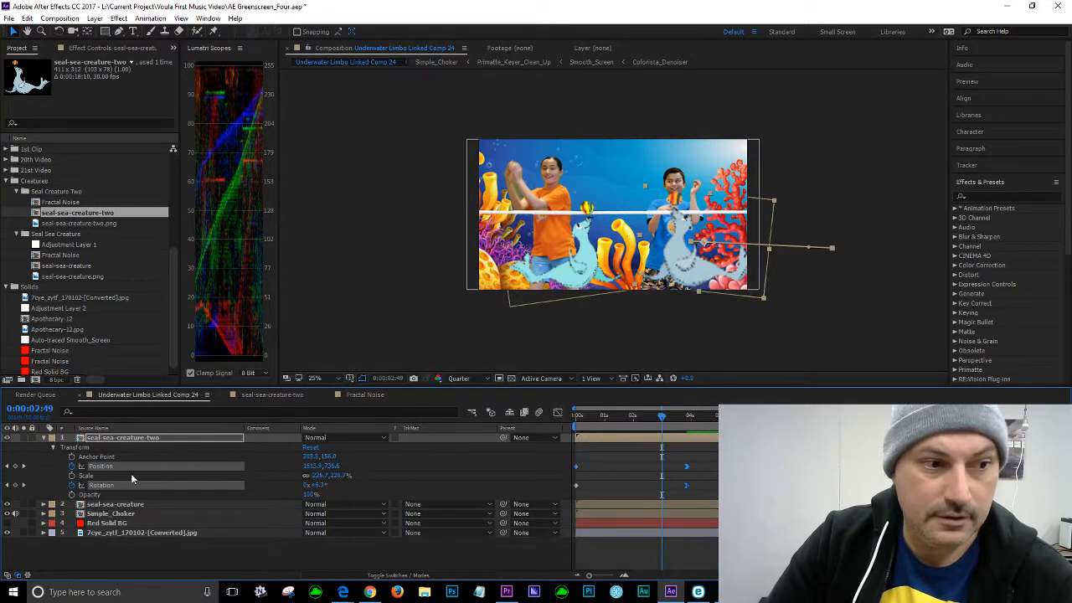
# Reshape seal-sea-creature-two's Position speed curve so its entrance starts fast at 0:00:00:00 and eases to a stop
pyautogui.click(400, 466)
pyautogui.click(102, 467)
pyautogui.click(558, 413)
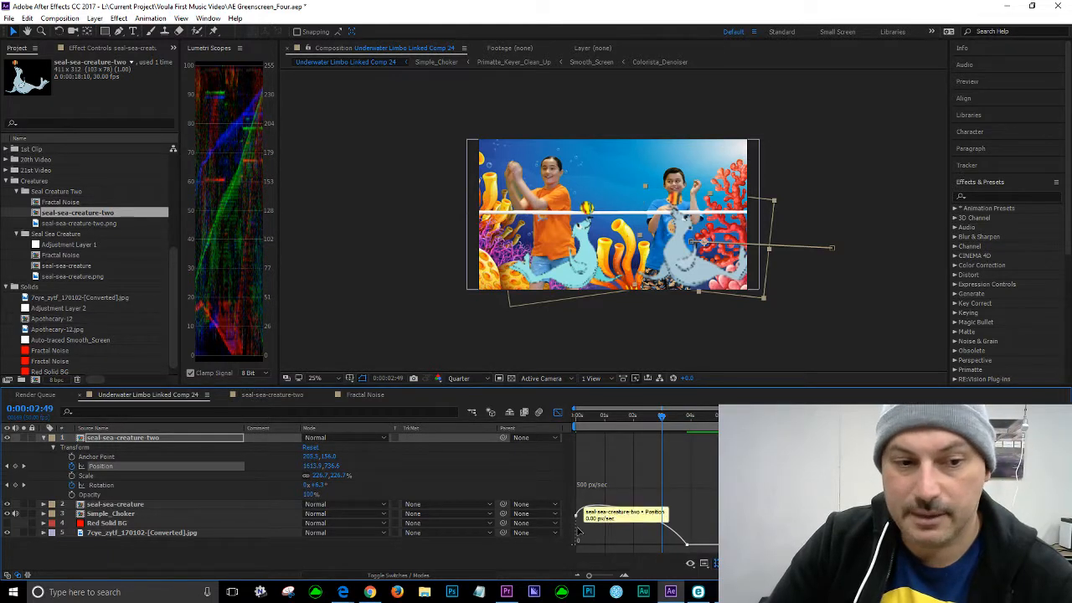
pyautogui.moveTo(576, 519); pyautogui.dragTo(602, 452)
# Play back both seals' entrance from 0:00:00:00 and their exit from shortly before 0:00:12:34
pyautogui.click(584, 418)
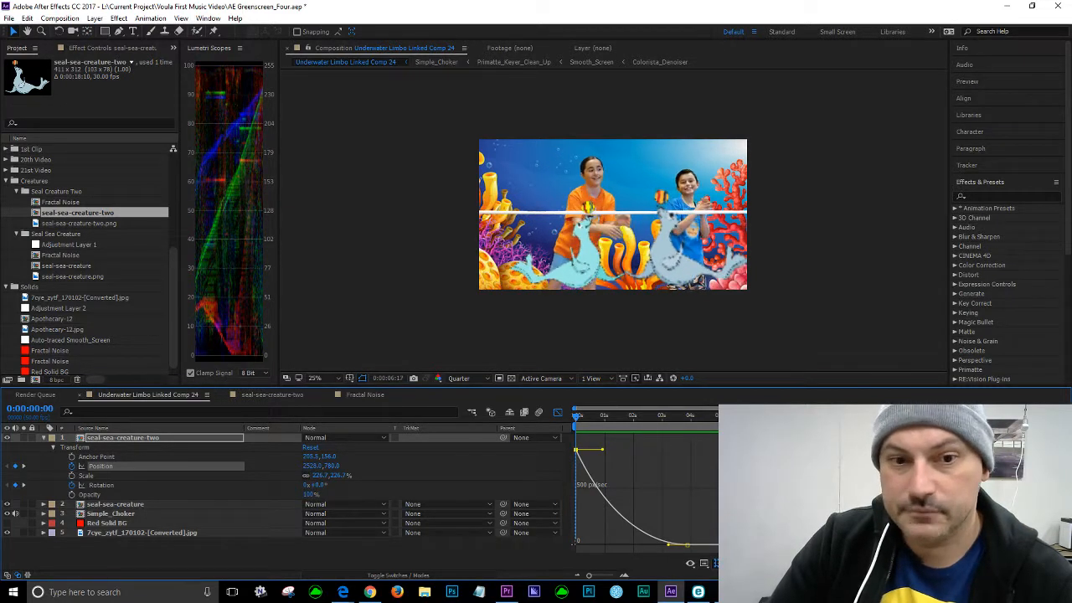
pyautogui.press('space')
pyautogui.click(937, 416)
pyautogui.press('space')
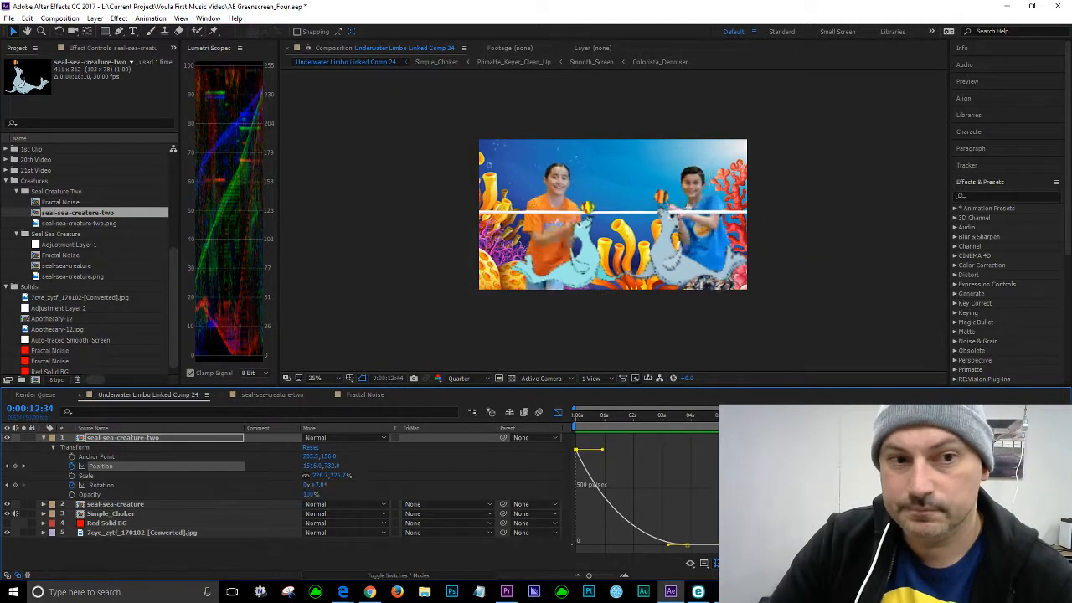
pyautogui.press('space')
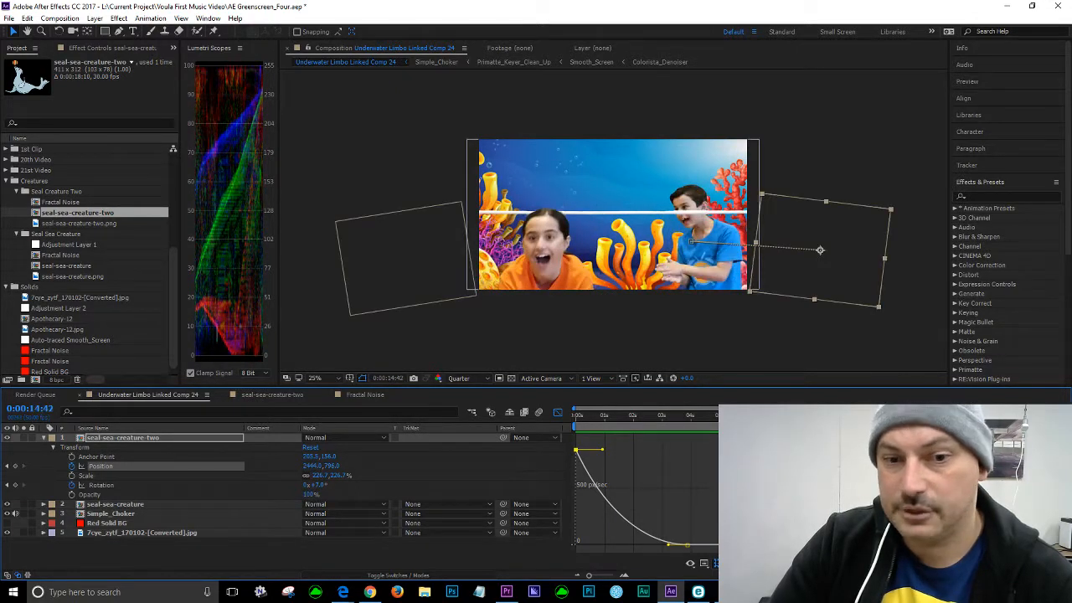
# Save the project AE Greenscreen_Four.aep
pyautogui.click(8, 17)
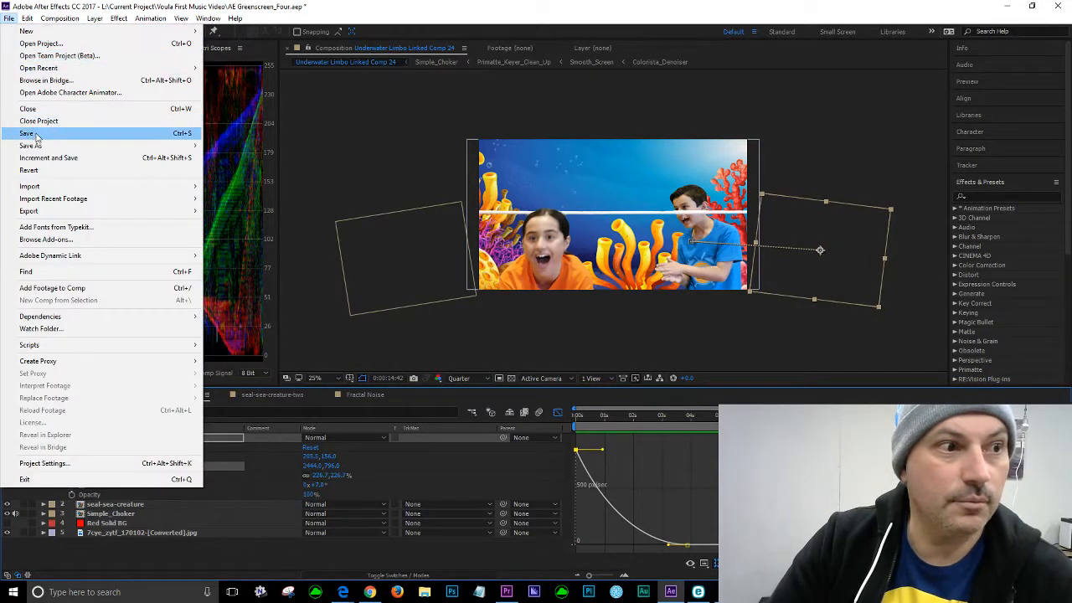
pyautogui.click(34, 133)
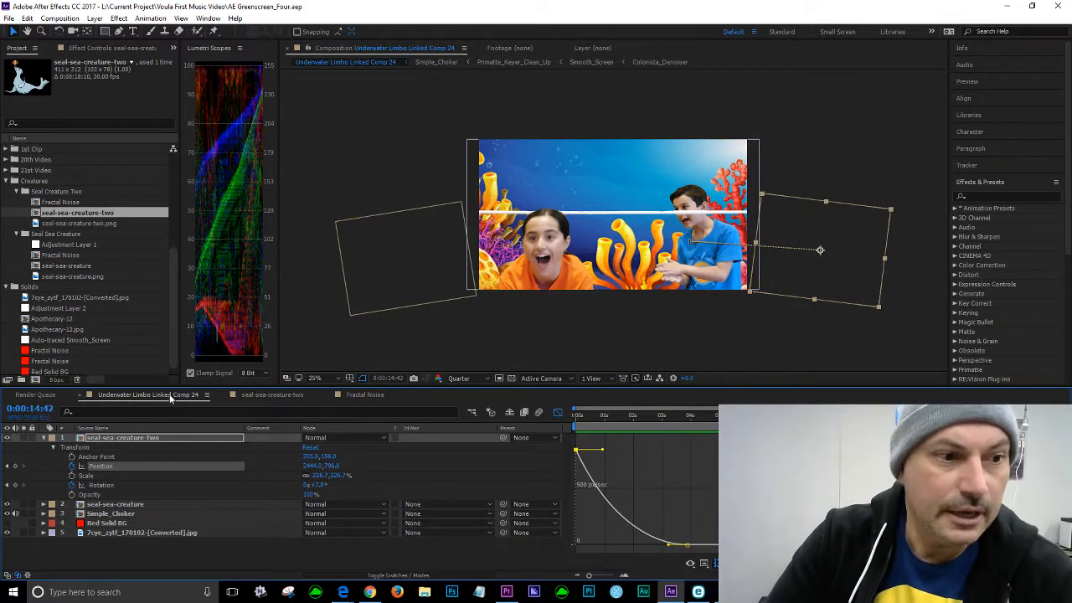
pyautogui.click(10, 18)
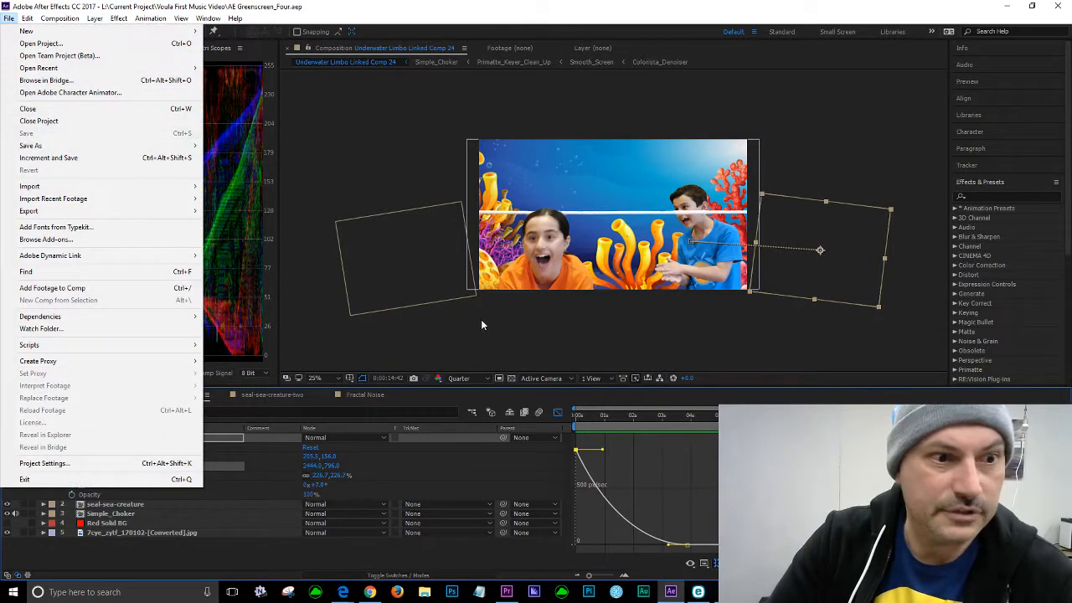
# Switch to Premiere Pro and play the seal clip in Seq_Video_Green_Screen_New from about 00:02:57:33, muting audio track A1
pyautogui.click(506, 592)
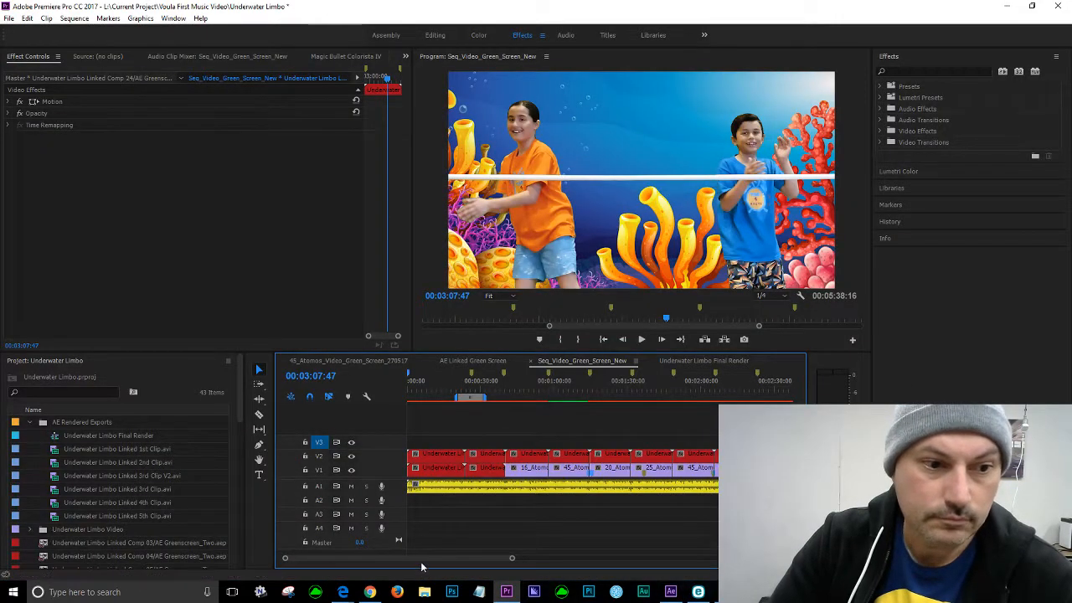
pyautogui.moveTo(512, 559); pyautogui.dragTo(566, 559)
pyautogui.moveTo(694, 389); pyautogui.dragTo(679, 393)
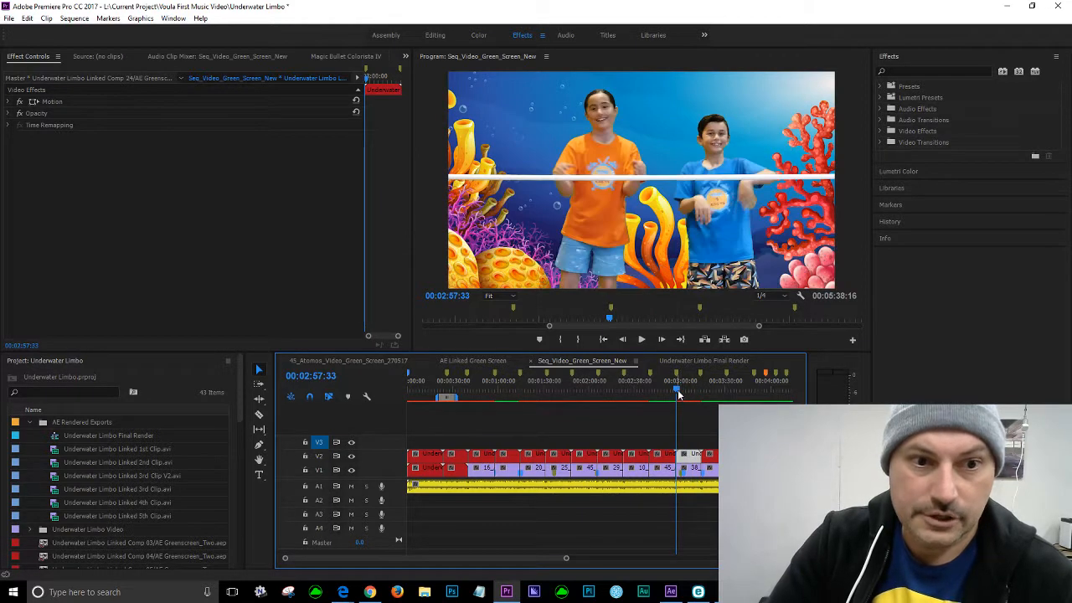
pyautogui.moveTo(676, 388); pyautogui.dragTo(679, 393)
pyautogui.press('space')
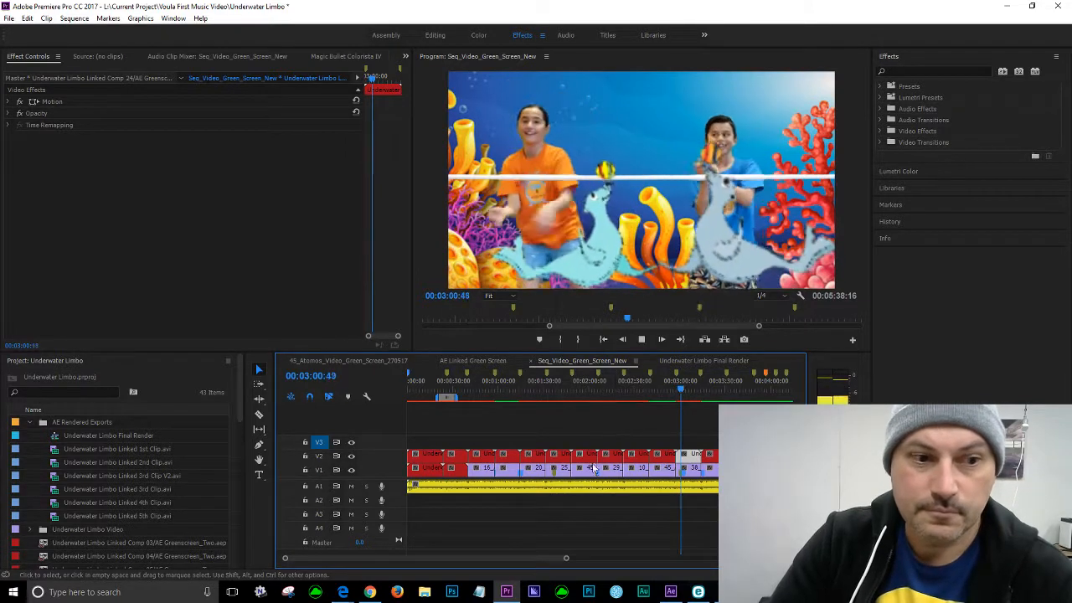
pyautogui.click(350, 486)
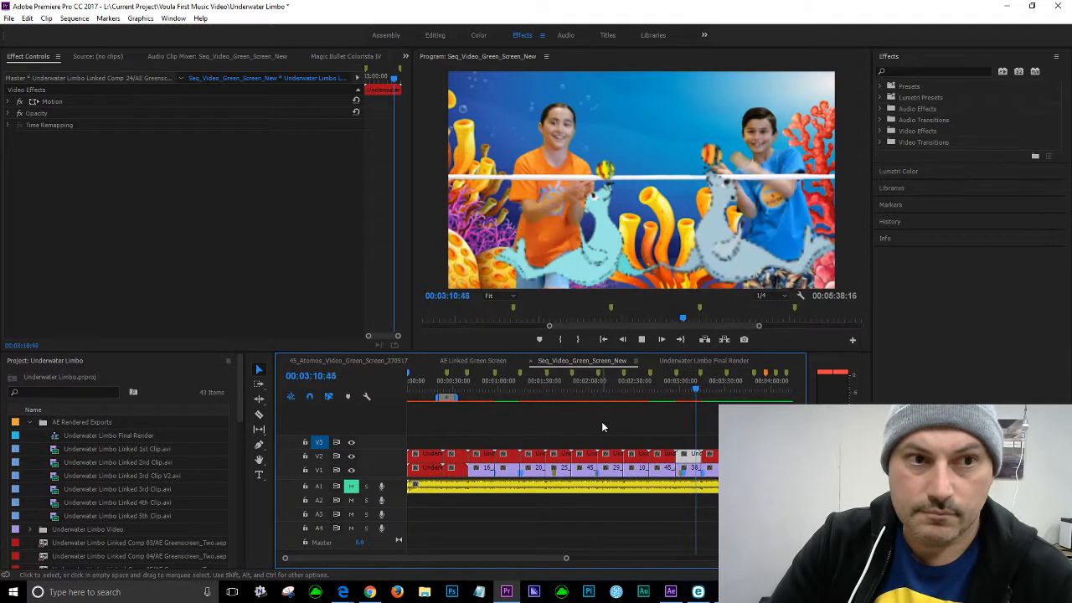
pyautogui.press('space')
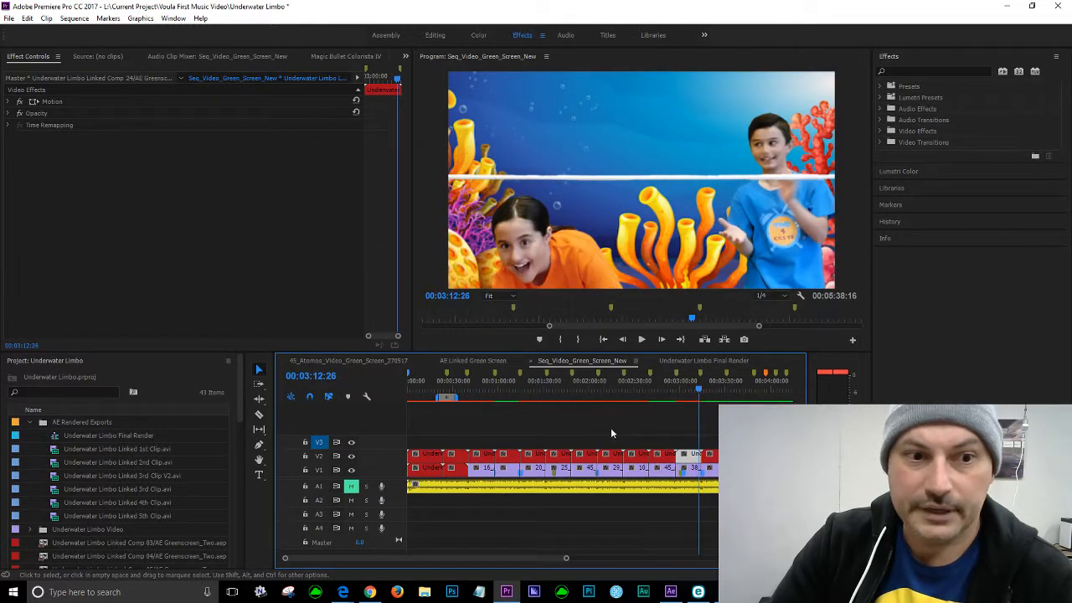
# Park the sequence at 00:03:02:04 and maximize the Program monitor to inspect the two seals
pyautogui.moveTo(693, 392)
pyautogui.mouseDown()
pyautogui.moveTo(672, 390)
pyautogui.moveTo(681, 397)
pyautogui.mouseUp()
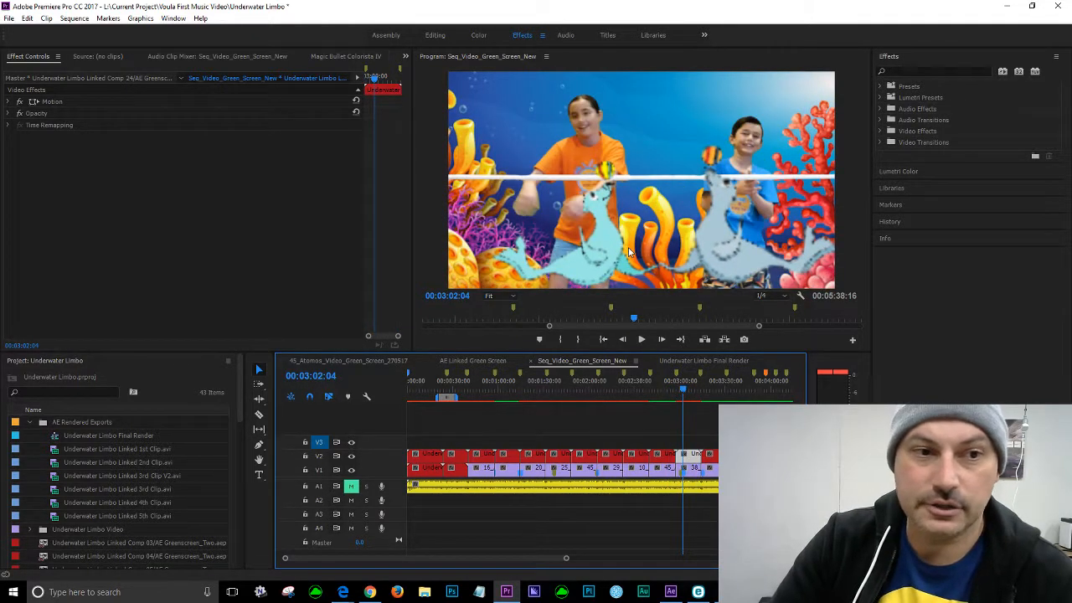
pyautogui.click(434, 214)
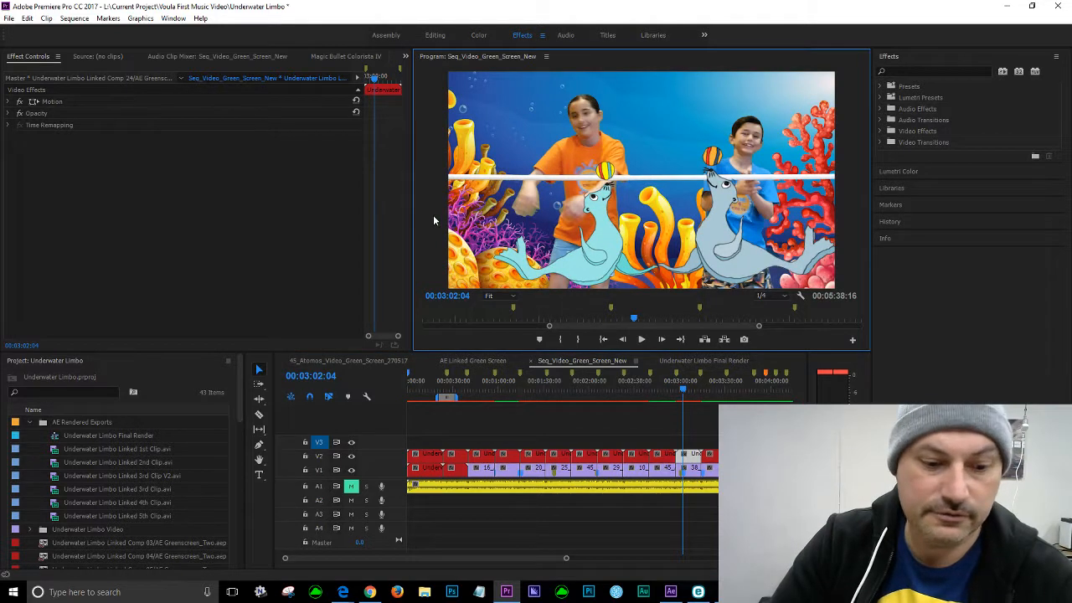
pyautogui.press('`')
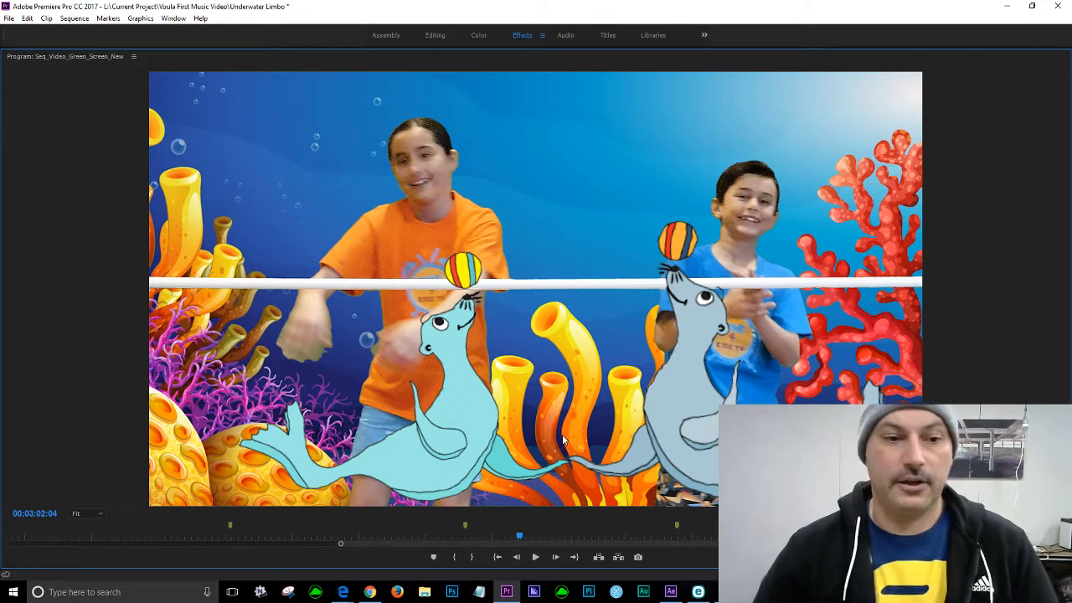
# Play the seals' scene in the maximized Program monitor from 00:02:56:12 and replay it from about 00:02:58:06
pyautogui.click(377, 536)
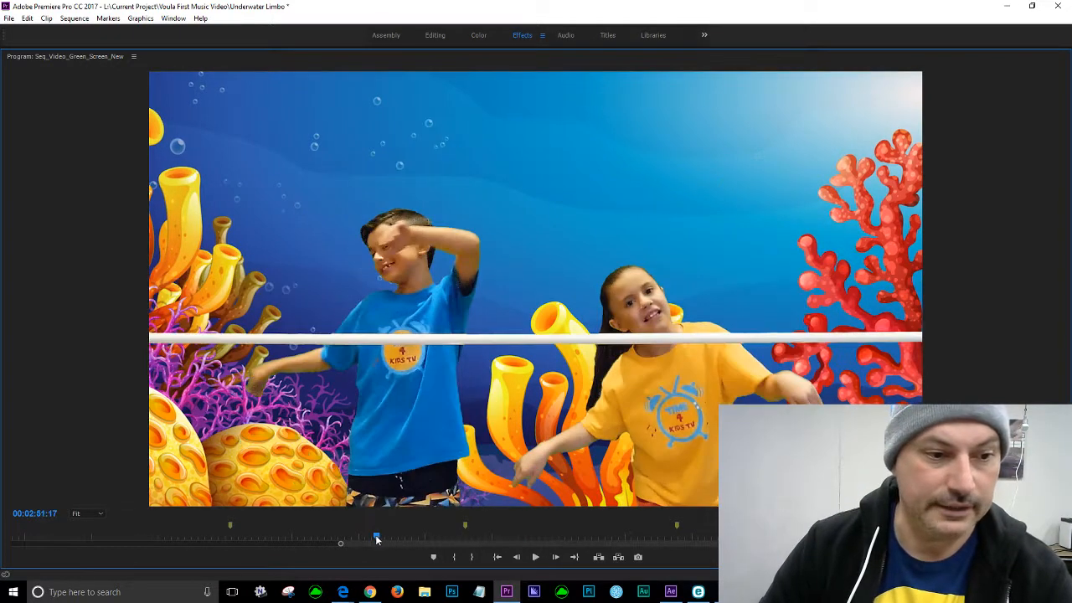
pyautogui.click(443, 538)
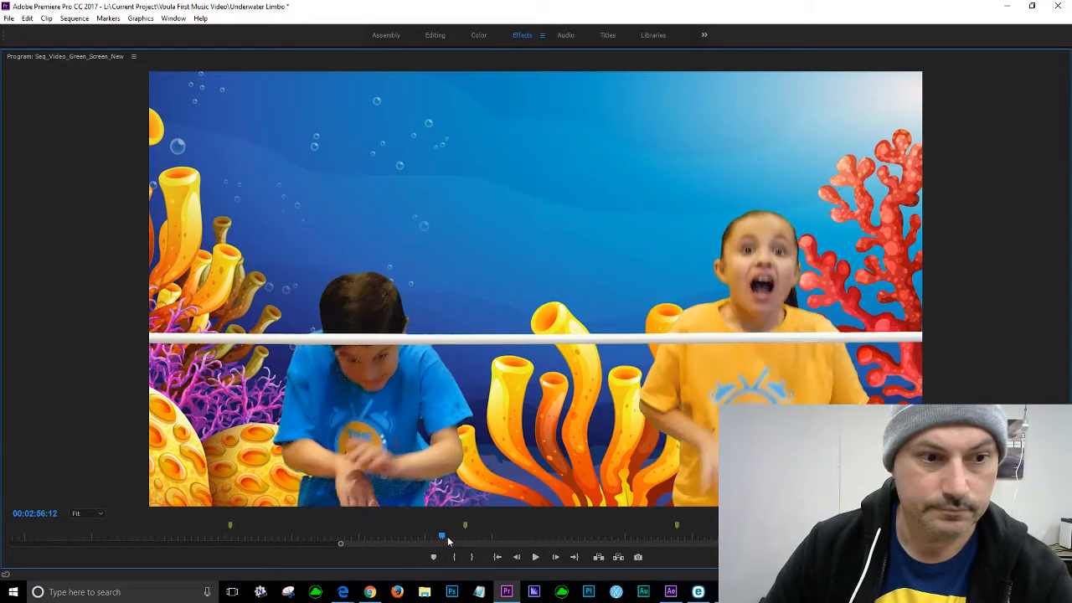
pyautogui.press('space')
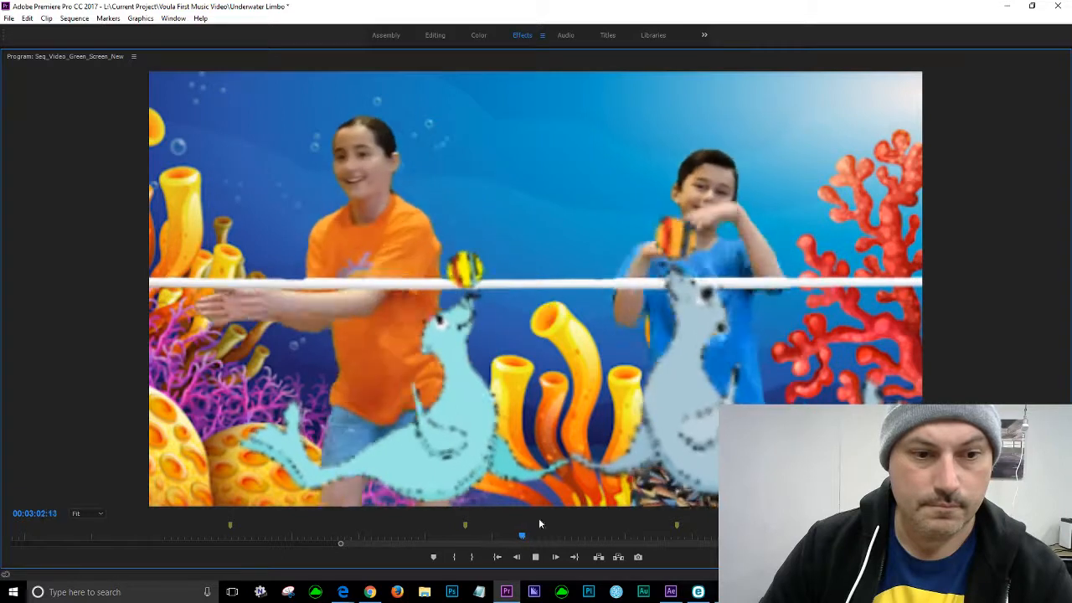
pyautogui.press('space')
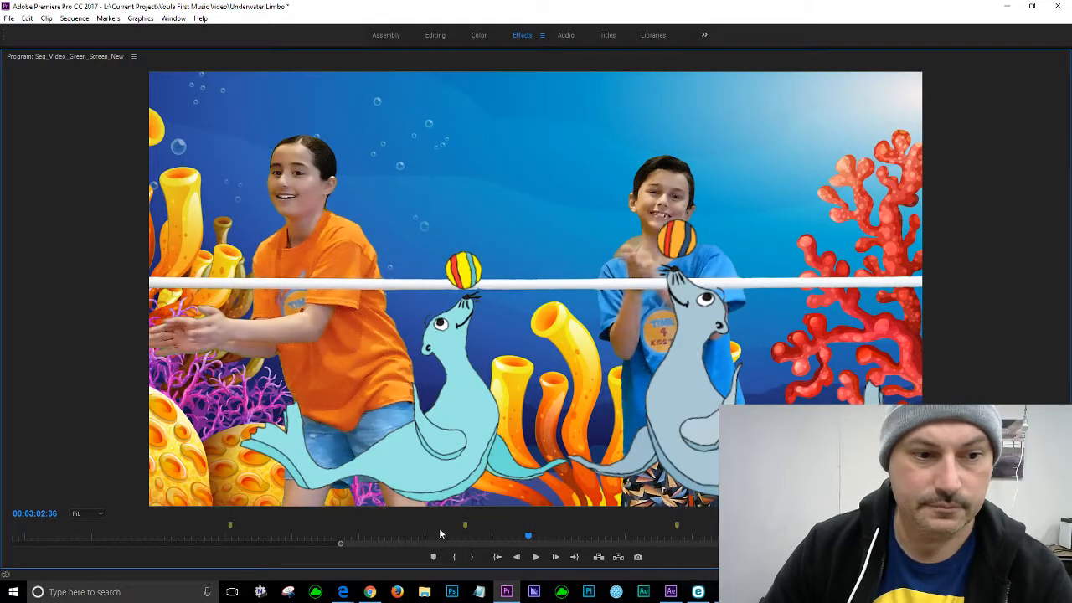
pyautogui.click(498, 537)
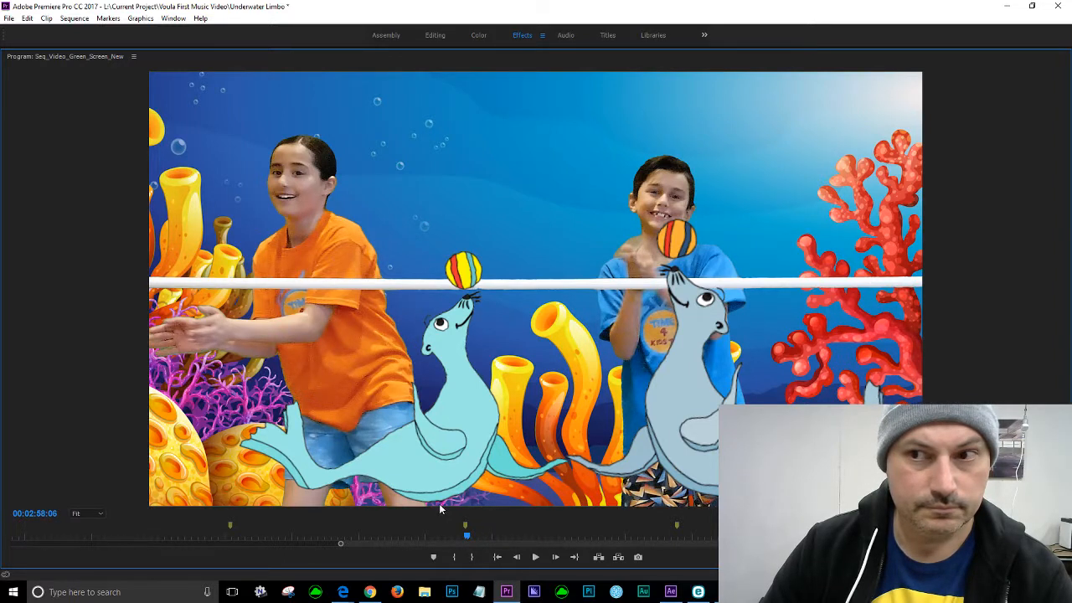
pyautogui.press('space')
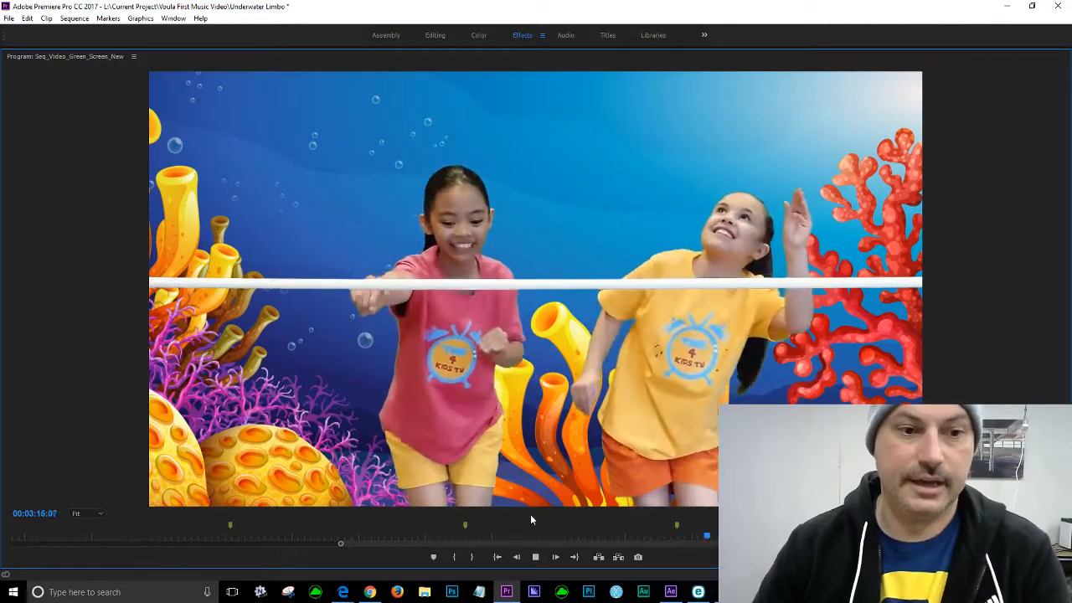
pyautogui.click(529, 536)
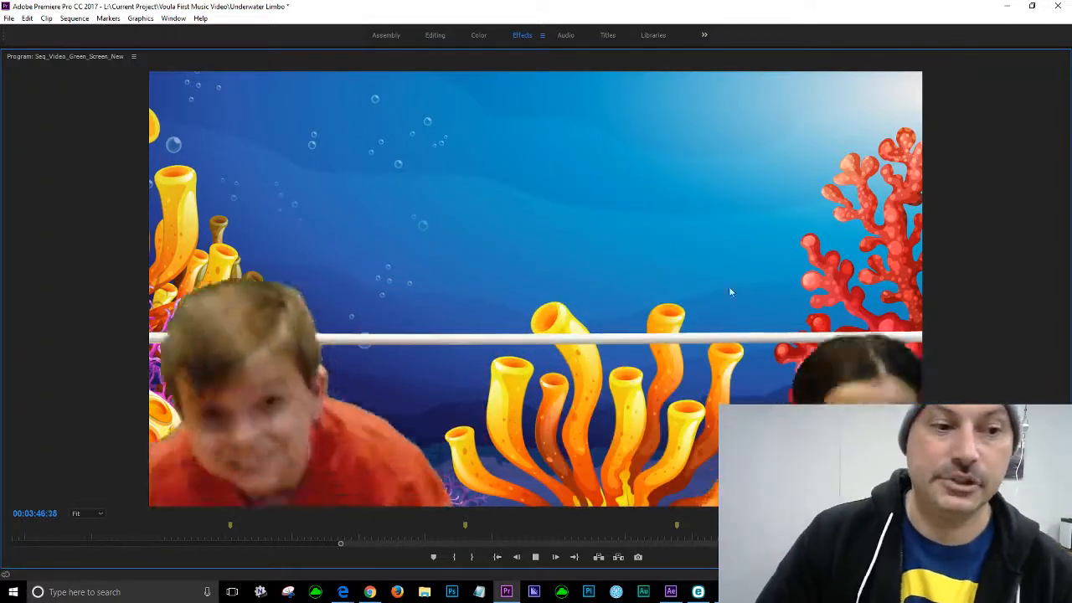
# Stop playback, restore the Program monitor to normal size, and extend the work area from the sequence start to the end of the seal clip
pyautogui.press('space')
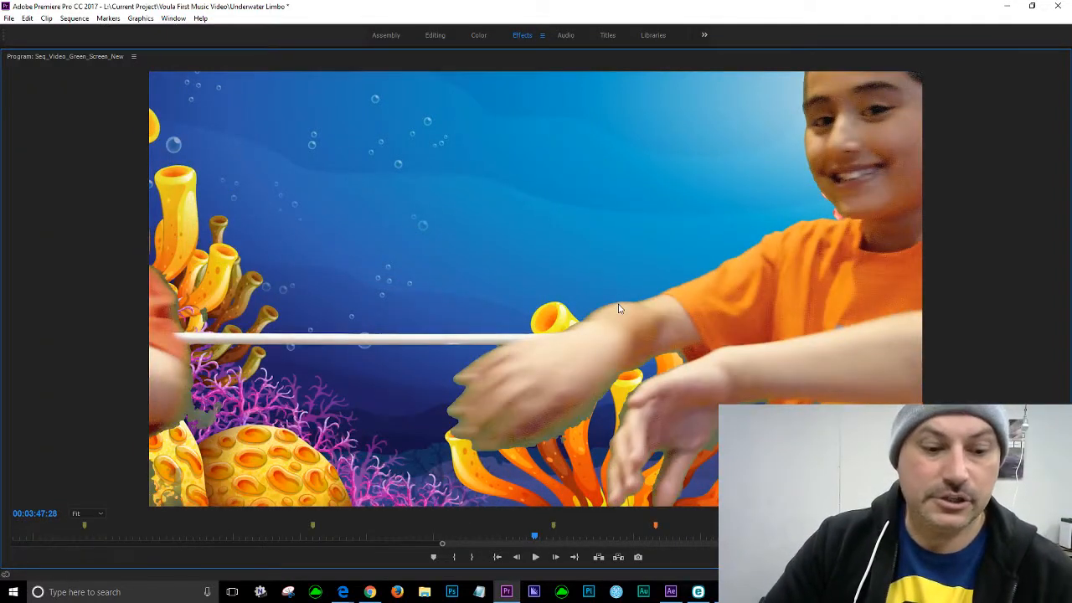
pyautogui.press('`')
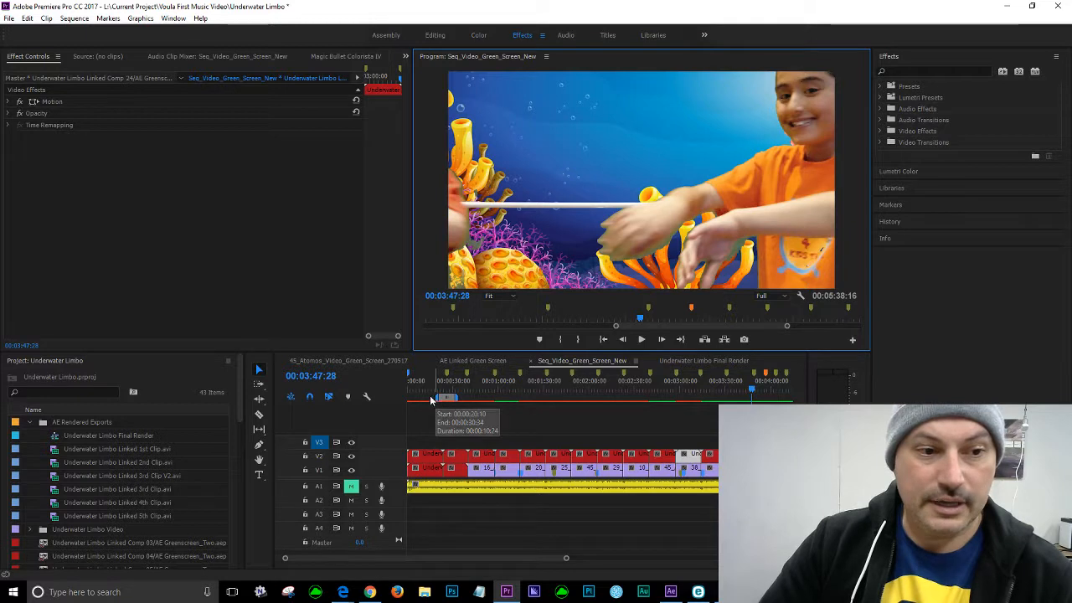
pyautogui.moveTo(436, 401); pyautogui.dragTo(385, 401)
pyautogui.moveTo(455, 401); pyautogui.dragTo(701, 401)
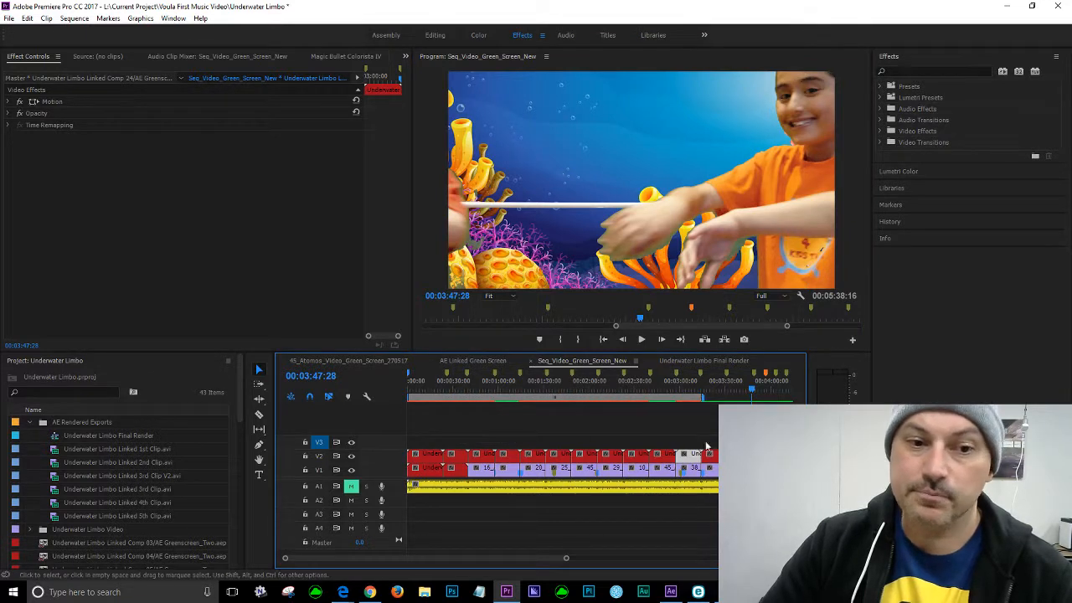
# Inspect the sequence frames at 00:03:07:49, 00:02:46:30 and 00:02:31:06
pyautogui.click(692, 384)
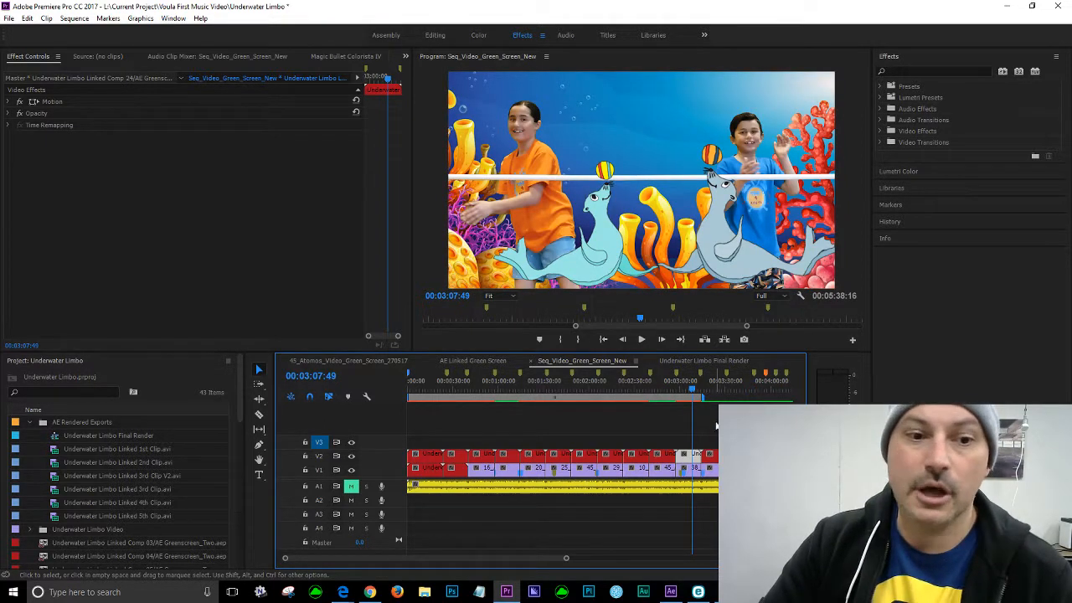
pyautogui.click(660, 388)
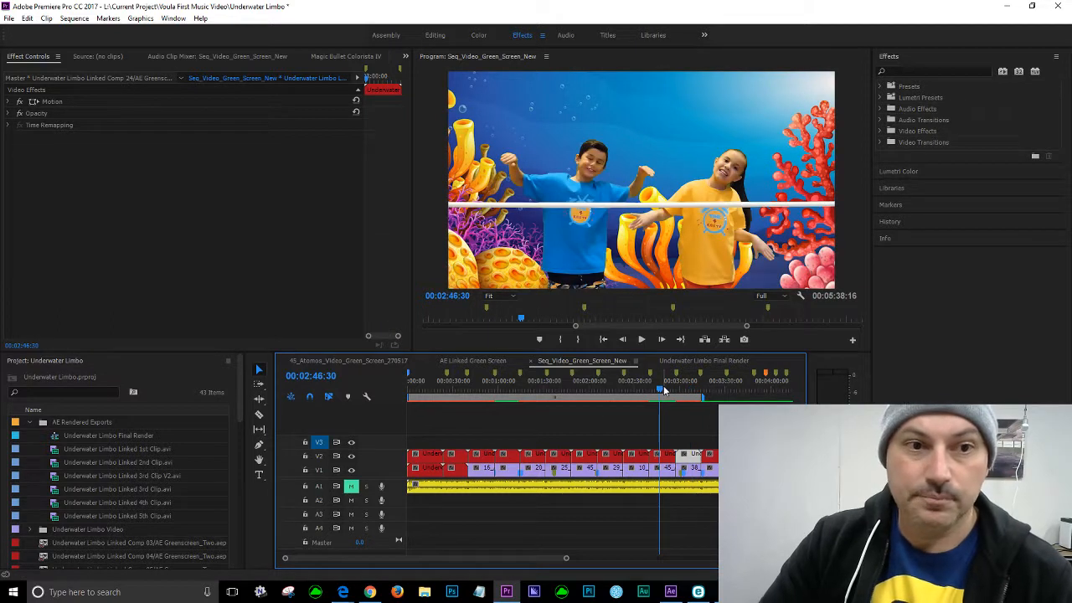
pyautogui.click(636, 390)
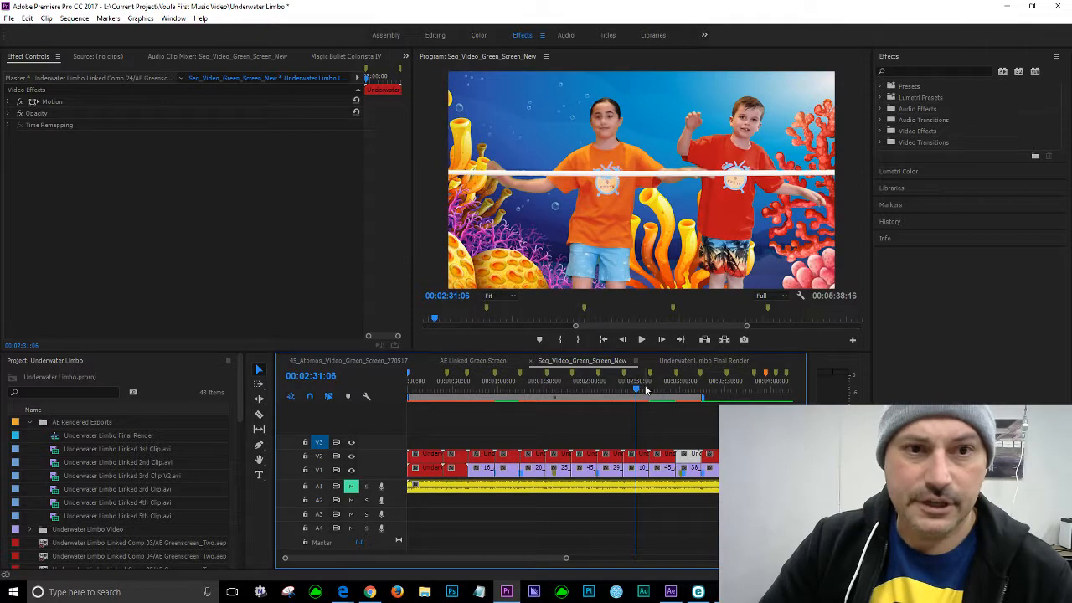
# Park the sequence on the crab scene at 00:02:13:21 and maximize the Program monitor
pyautogui.click(611, 390)
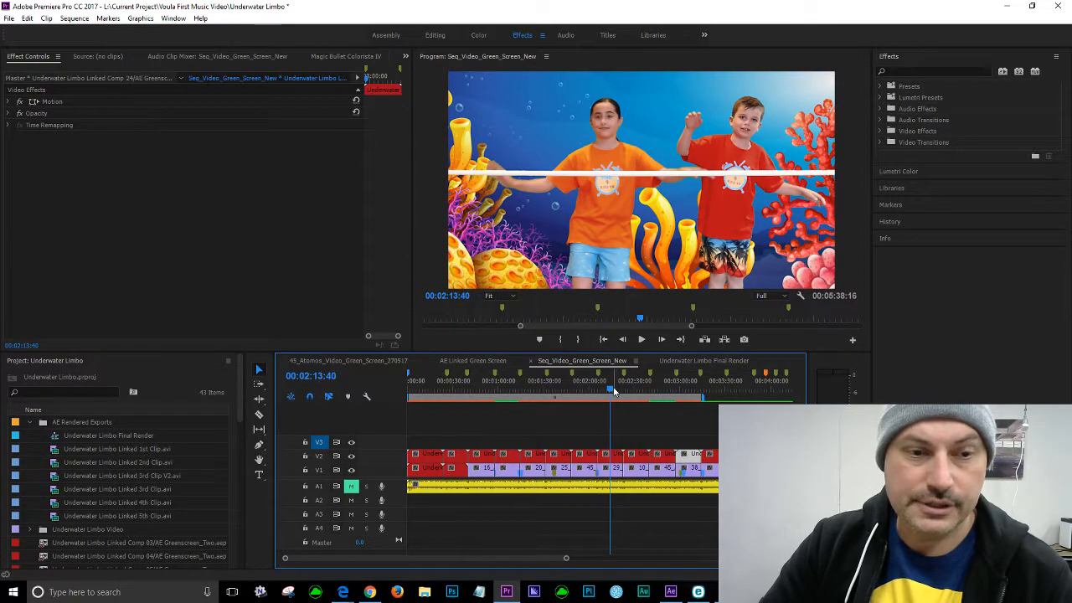
pyautogui.moveTo(610, 389); pyautogui.dragTo(610, 388)
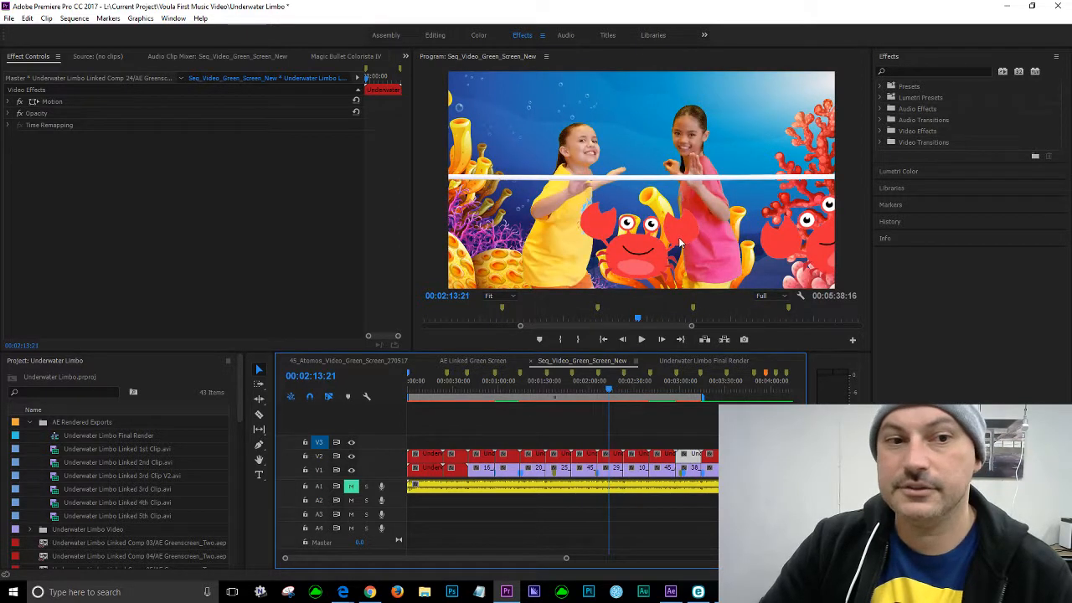
pyautogui.click(477, 344)
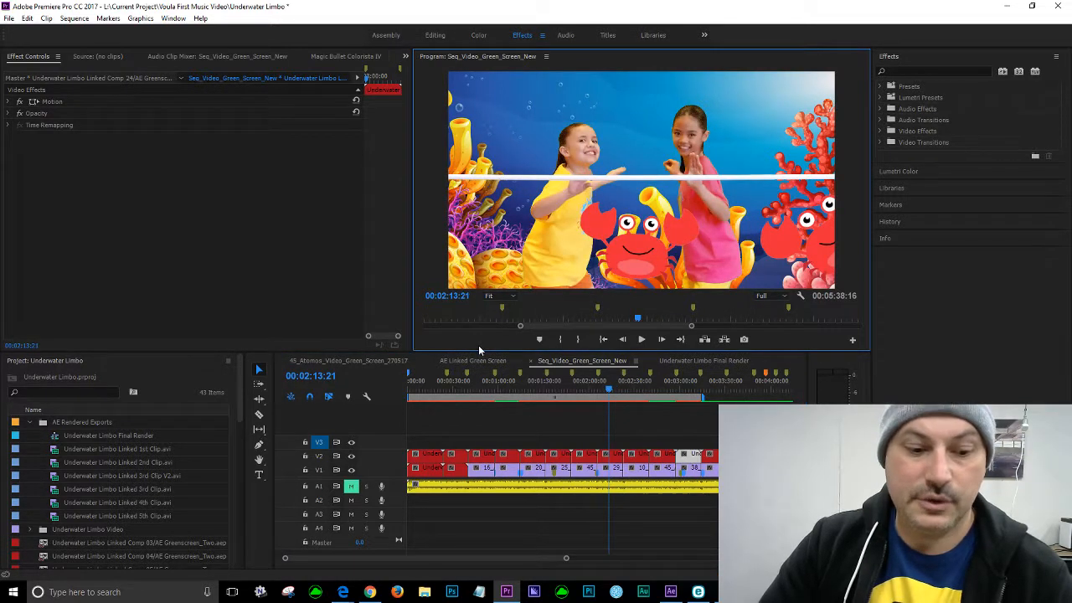
pyautogui.press('`')
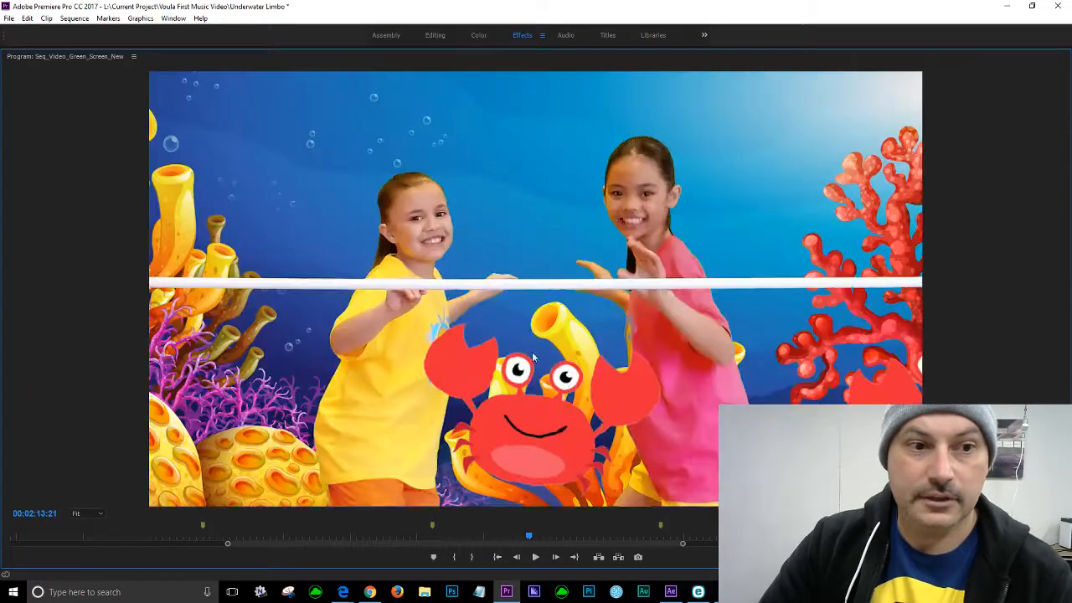